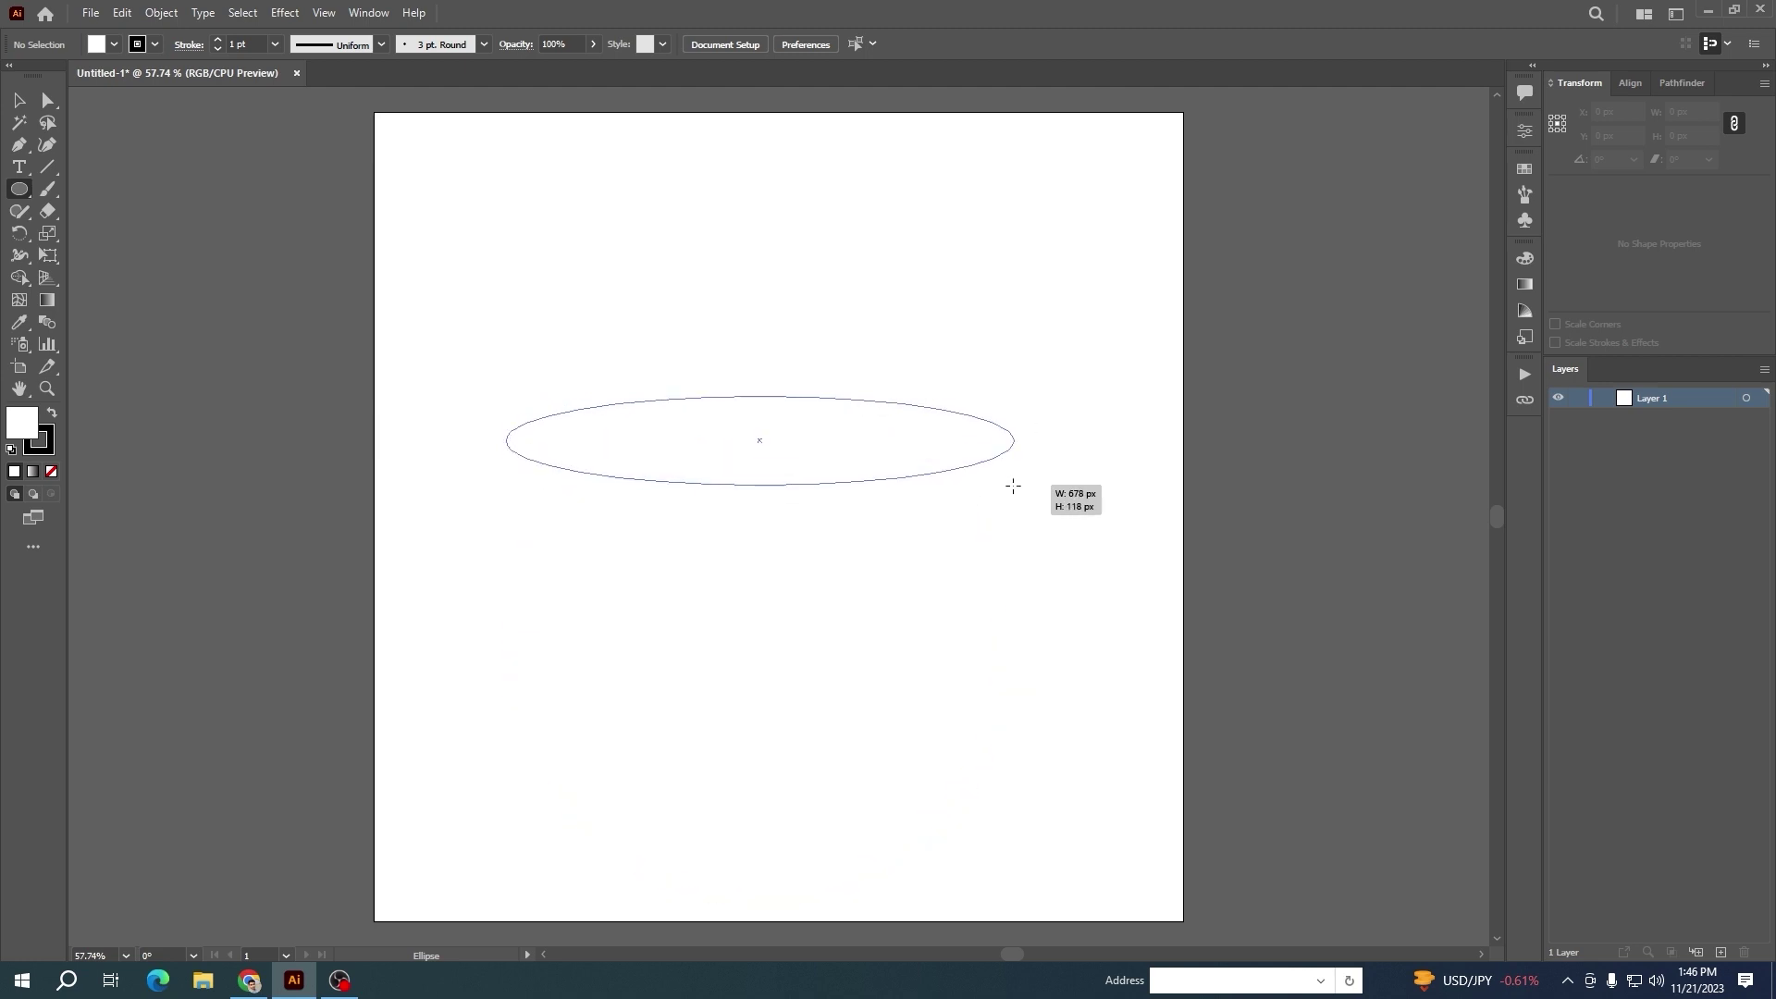
# Draw a dome ellipse at the top centre of the saucer and a 373 by 144 px ellipse overlapping its lower edge
pyautogui.moveTo(676, 349); pyautogui.dragTo(855, 474)
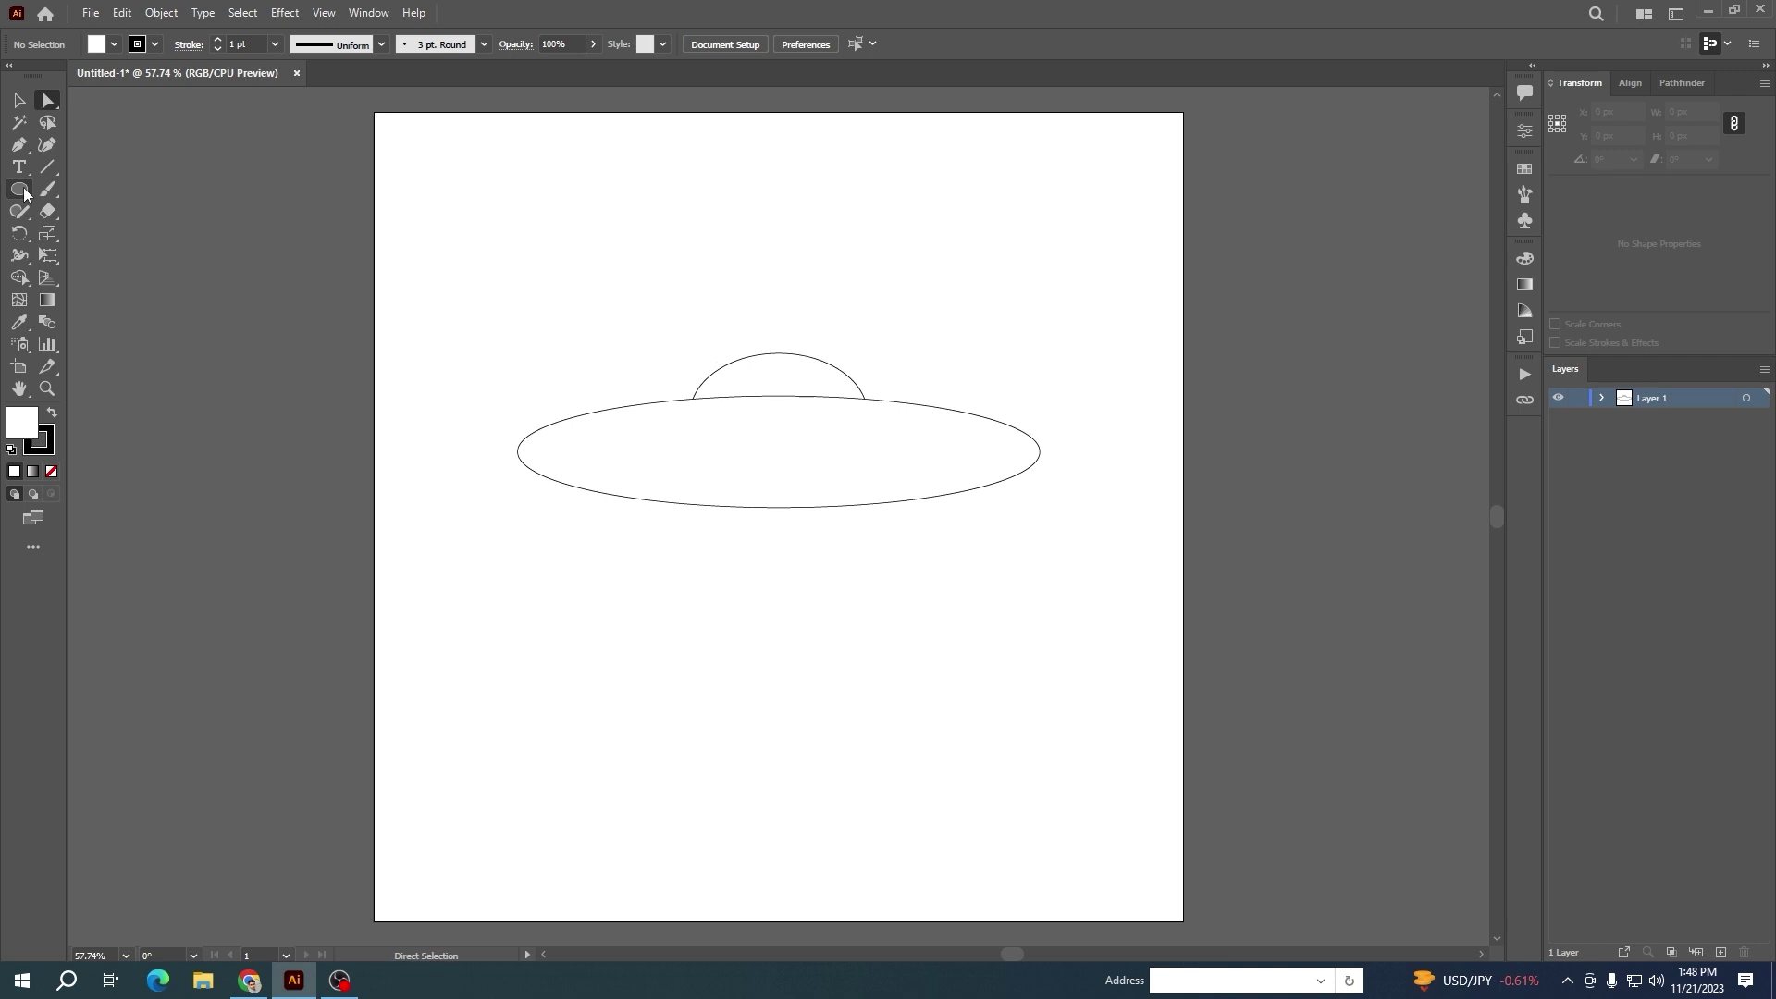
pyautogui.rightClick(22, 190)
pyautogui.click(102, 233)
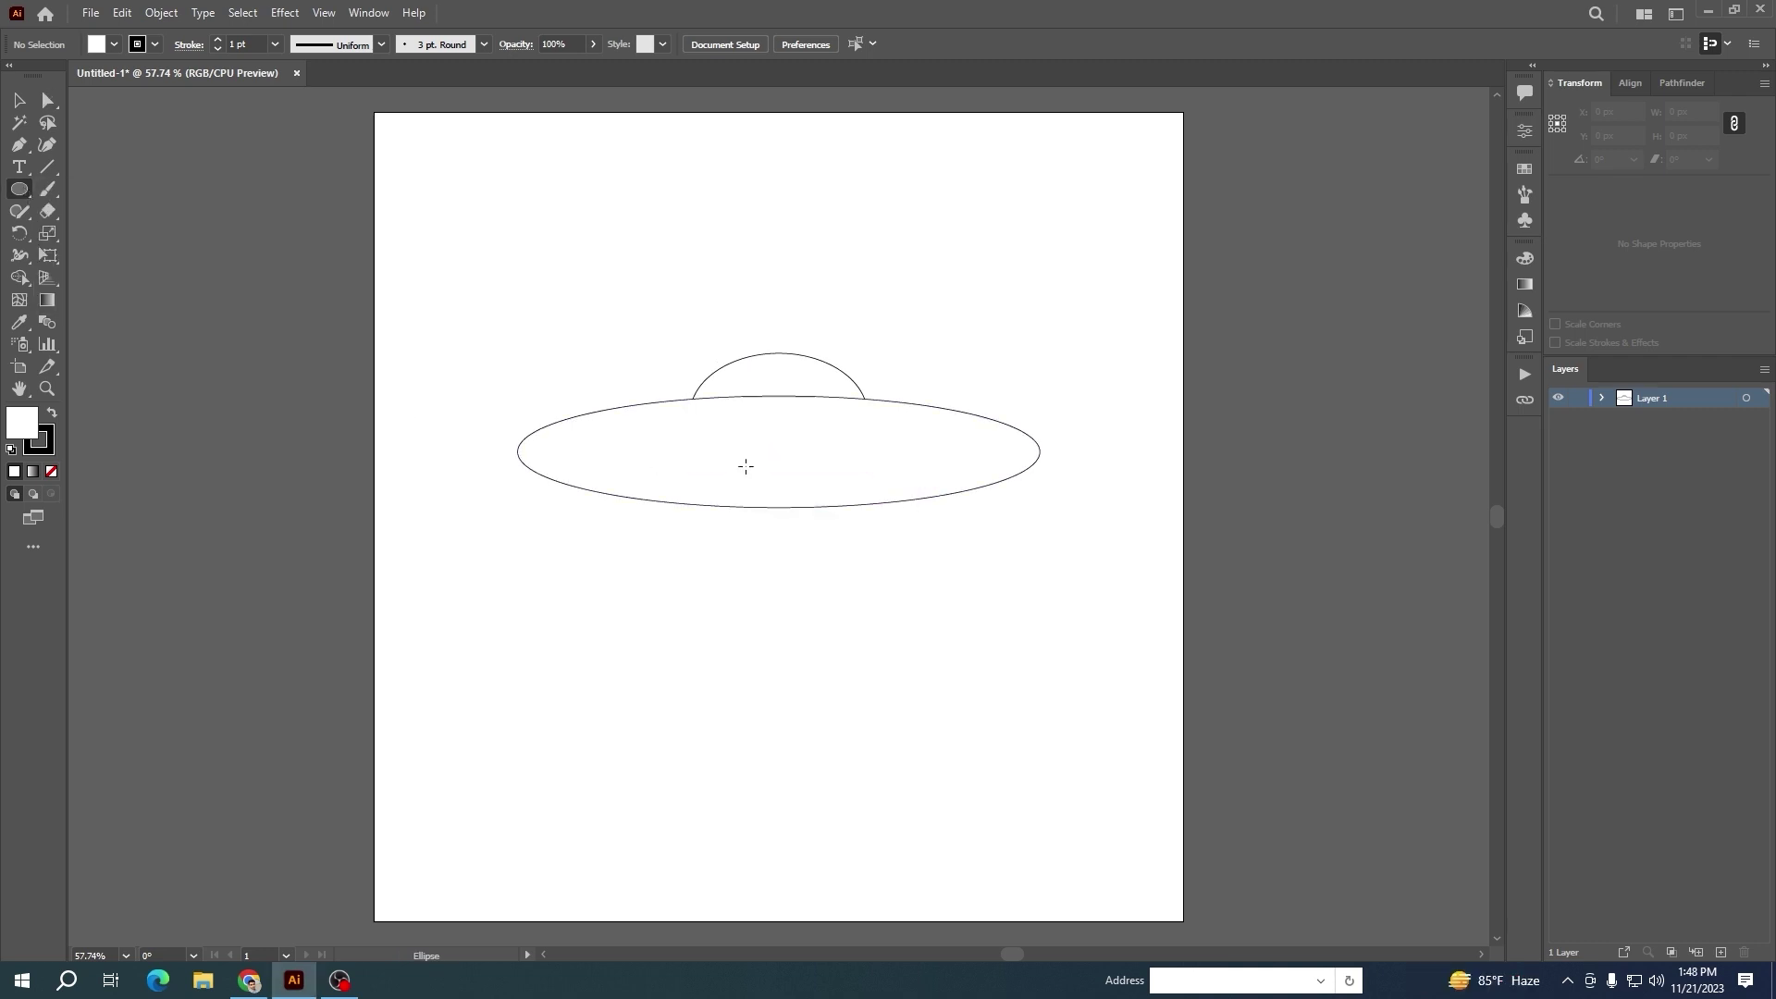
pyautogui.moveTo(775, 523); pyautogui.dragTo(919, 579)
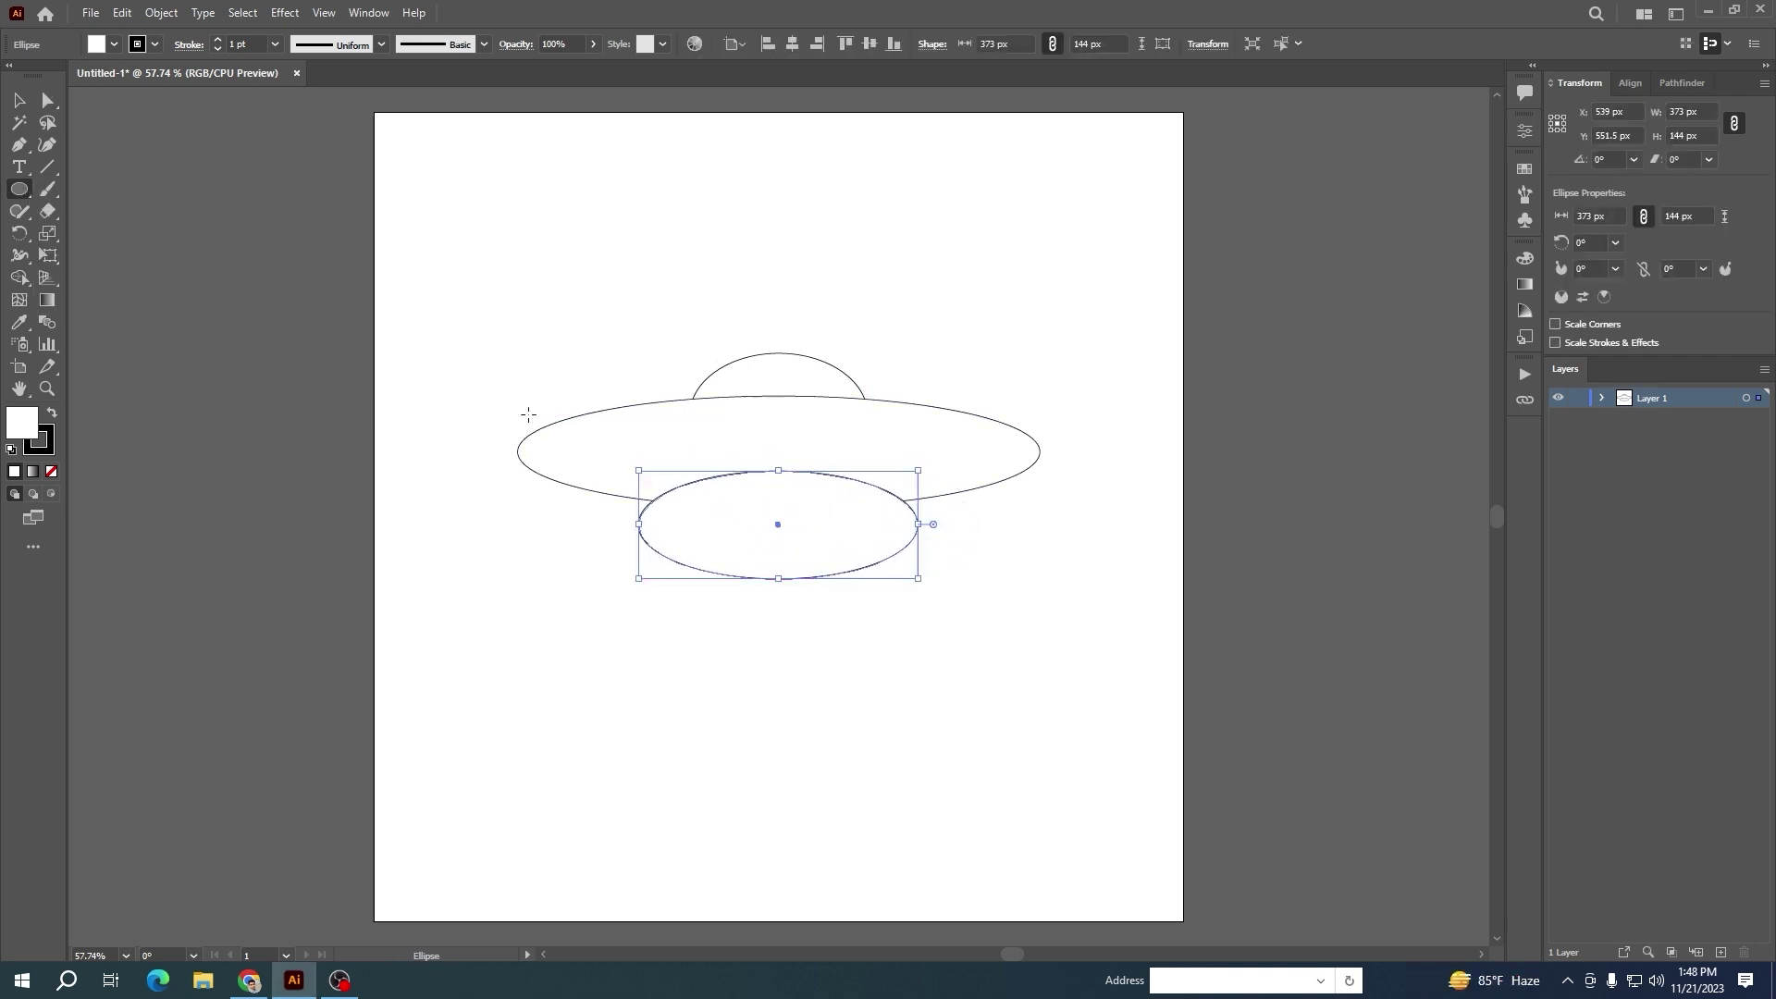
pyautogui.press('v')
pyautogui.hotkey('ctrl', 'shift', 'a')
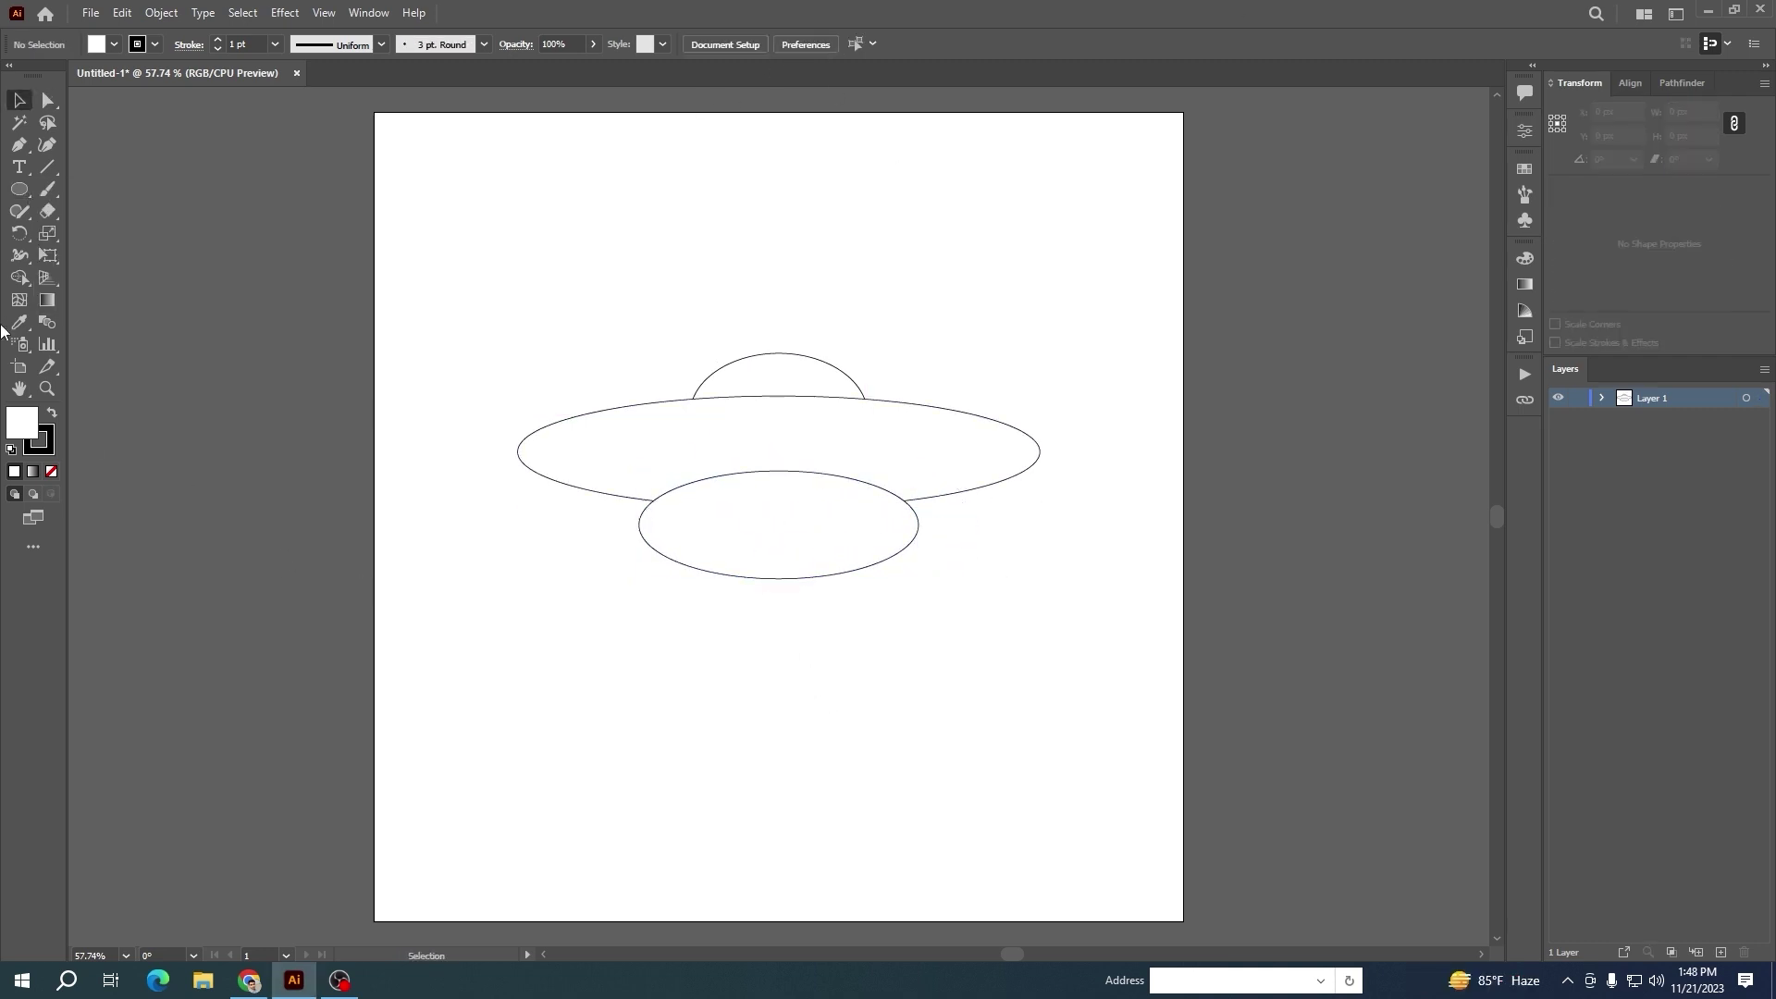
# Draw an open four-point trapezoid with the Pen tool inside the lower ellipse, spanning its two intersections with the saucer body
pyautogui.press('p')
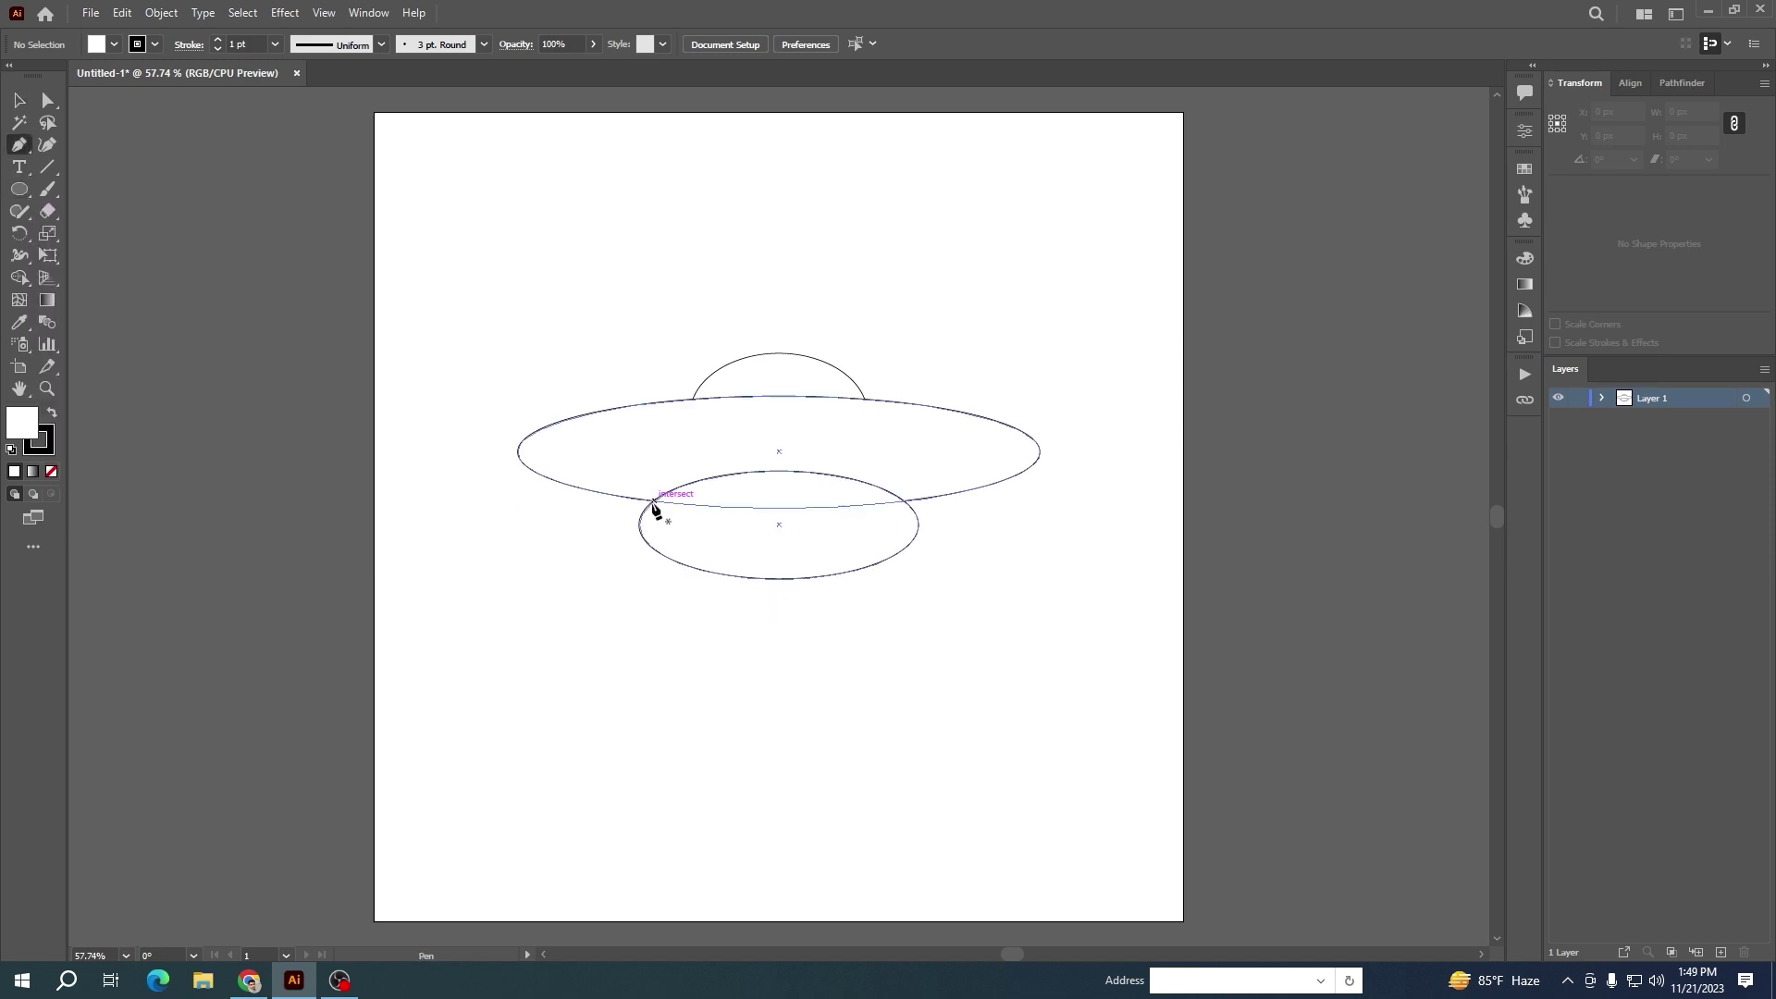
pyautogui.click(654, 502)
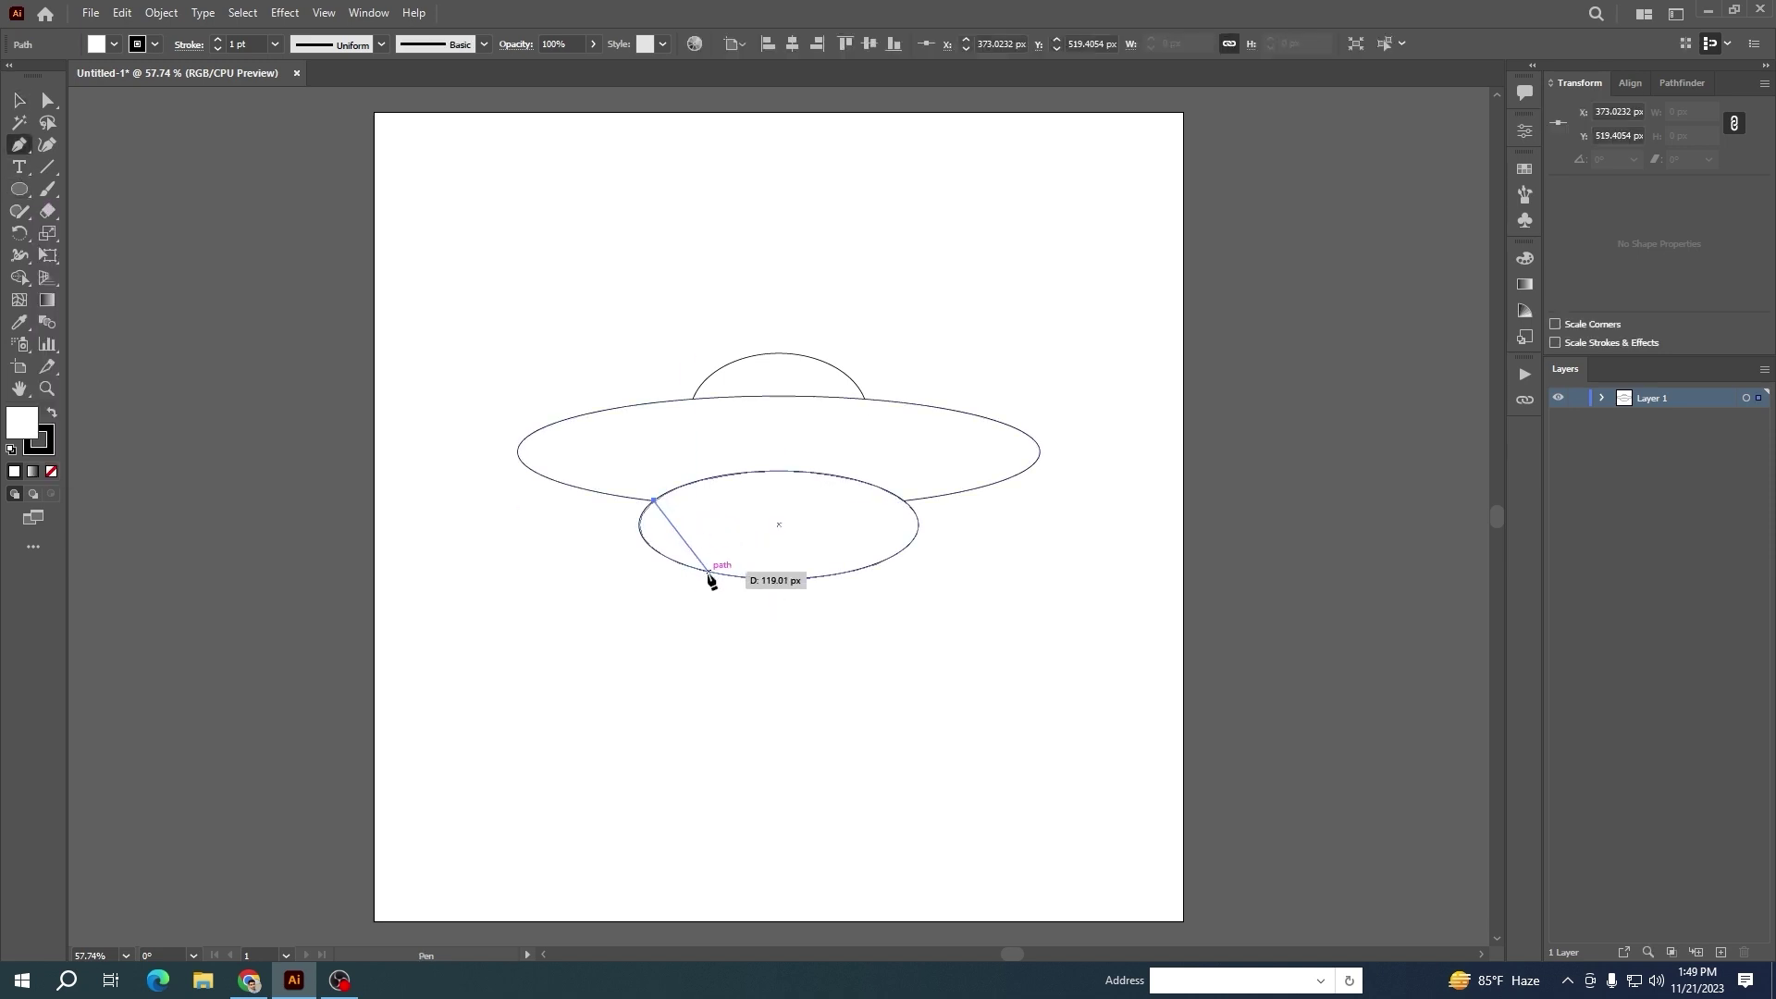
pyautogui.click(709, 573)
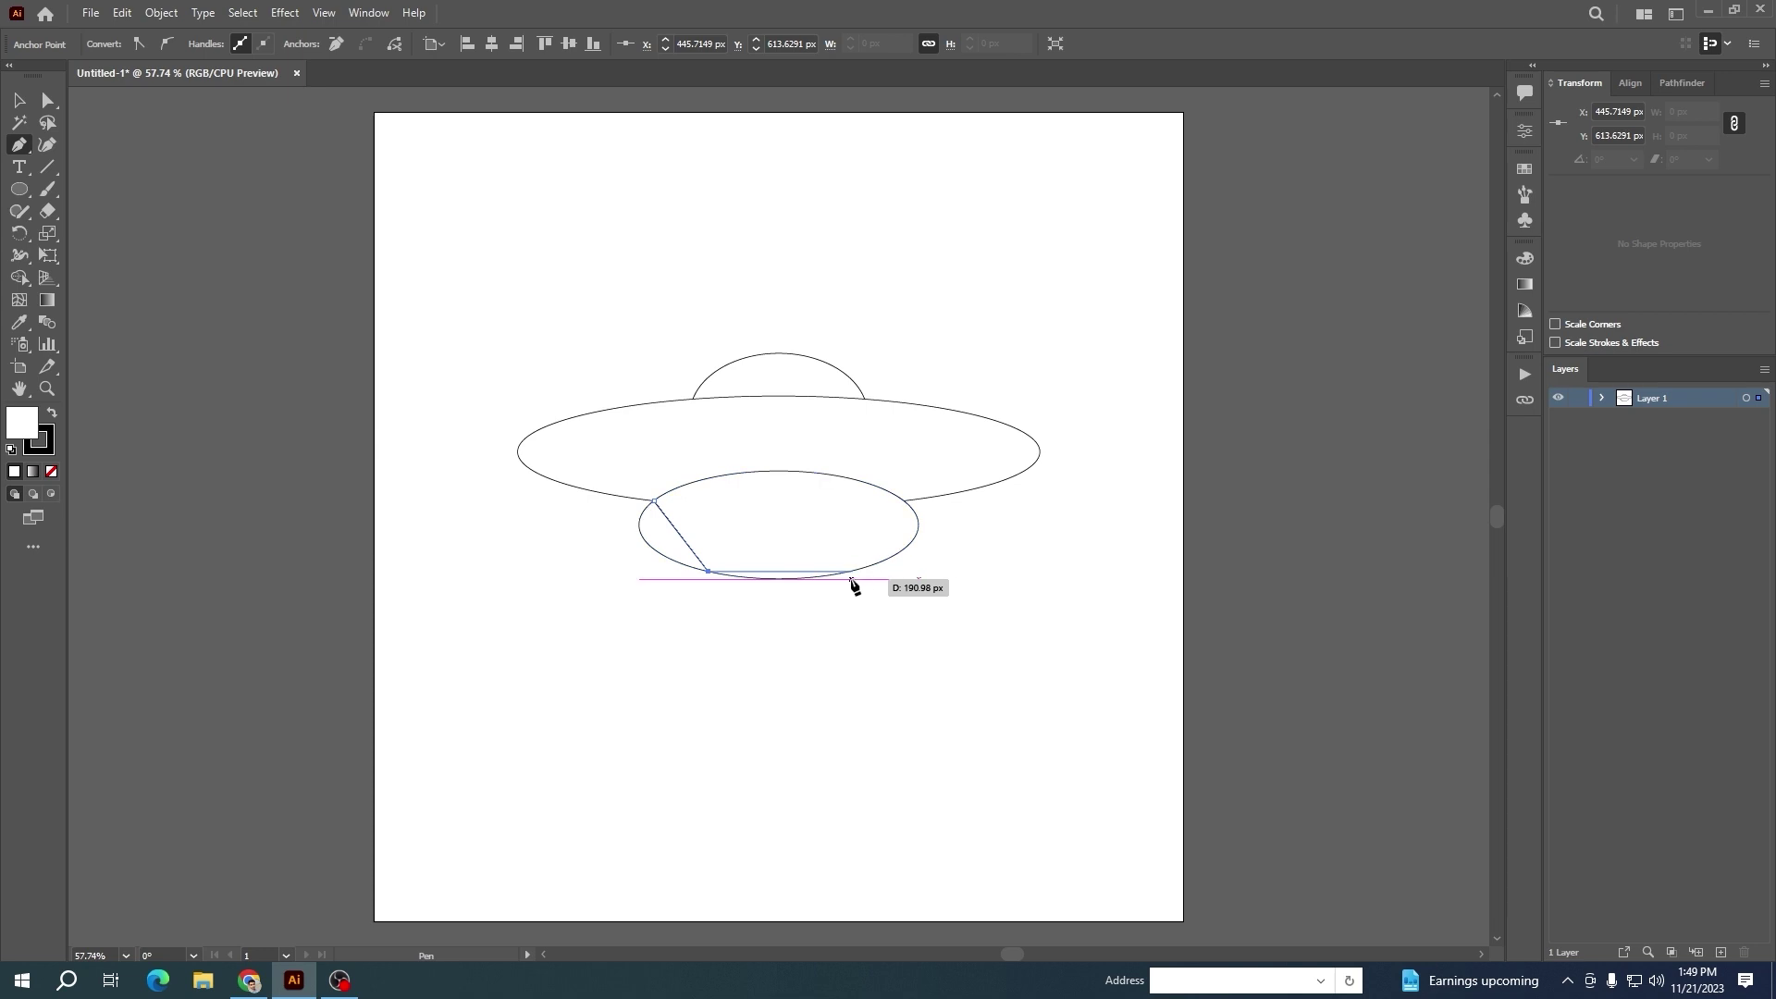
pyautogui.click(850, 572)
pyautogui.click(904, 501)
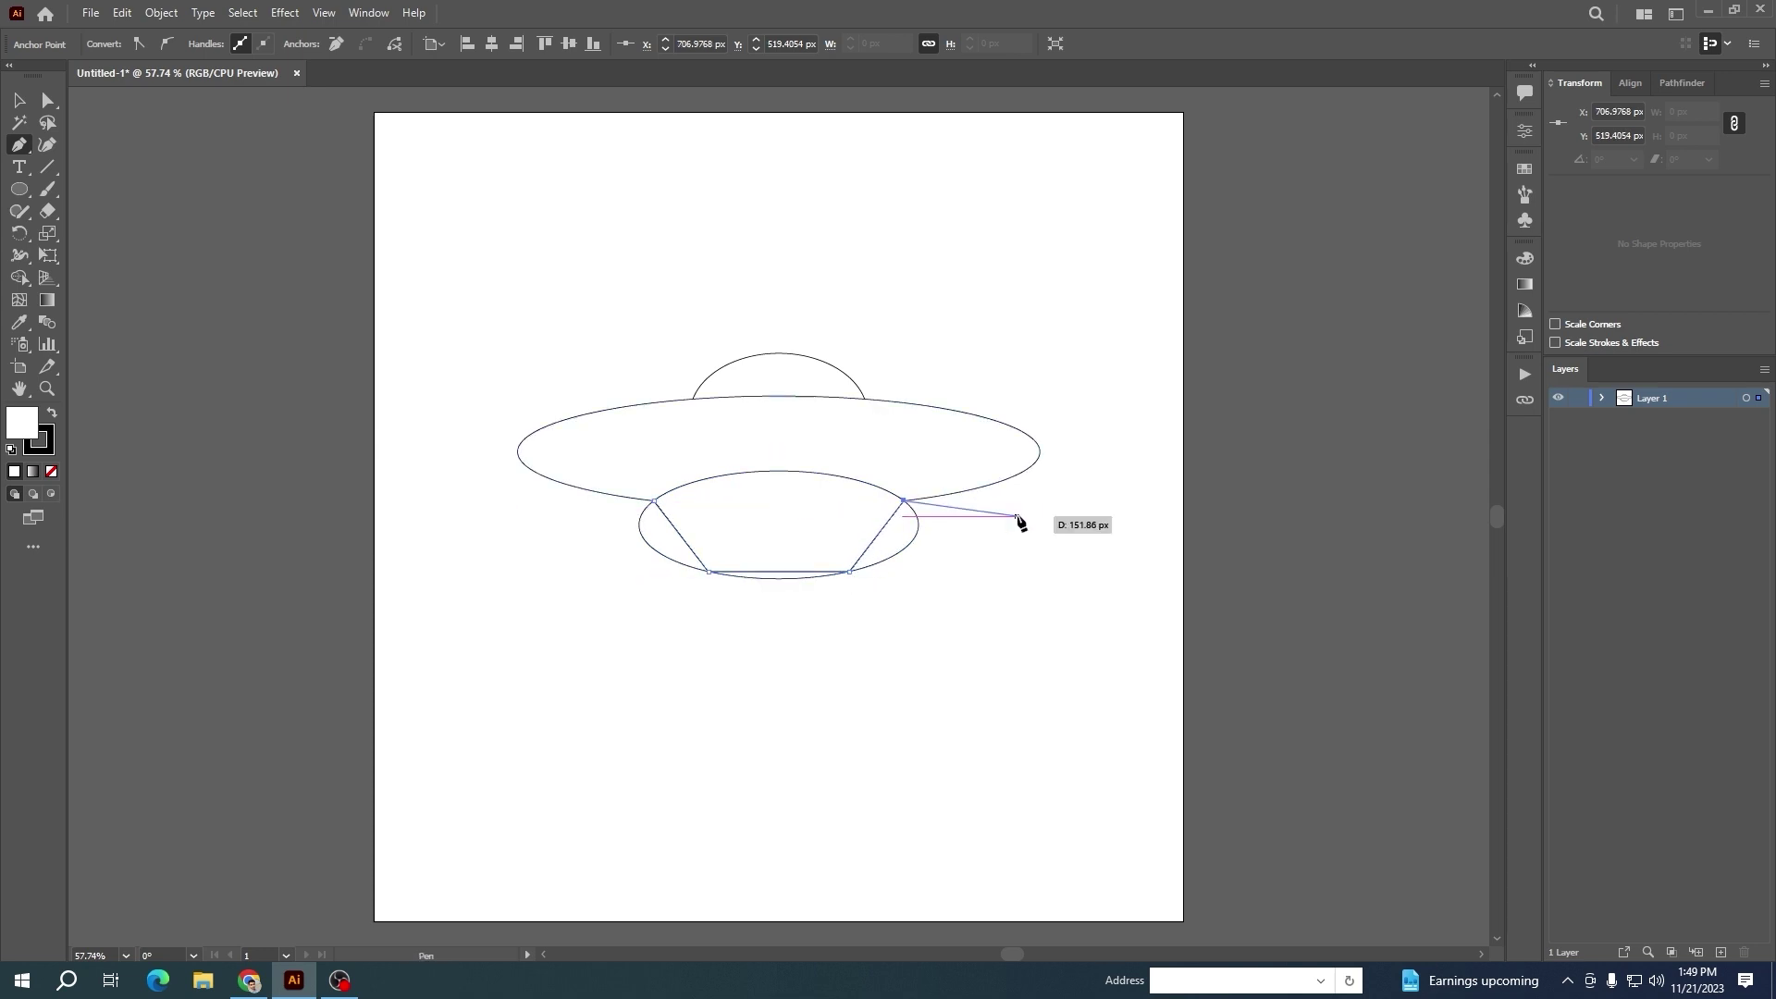
pyautogui.keyDown('ctrl'); pyautogui.click(903, 588); pyautogui.keyUp('ctrl')
# Raise the trapezoid's two lower anchor points together until the path is about 48 px tall
pyautogui.click(869, 543)
pyautogui.scroll(4, 857, 585)
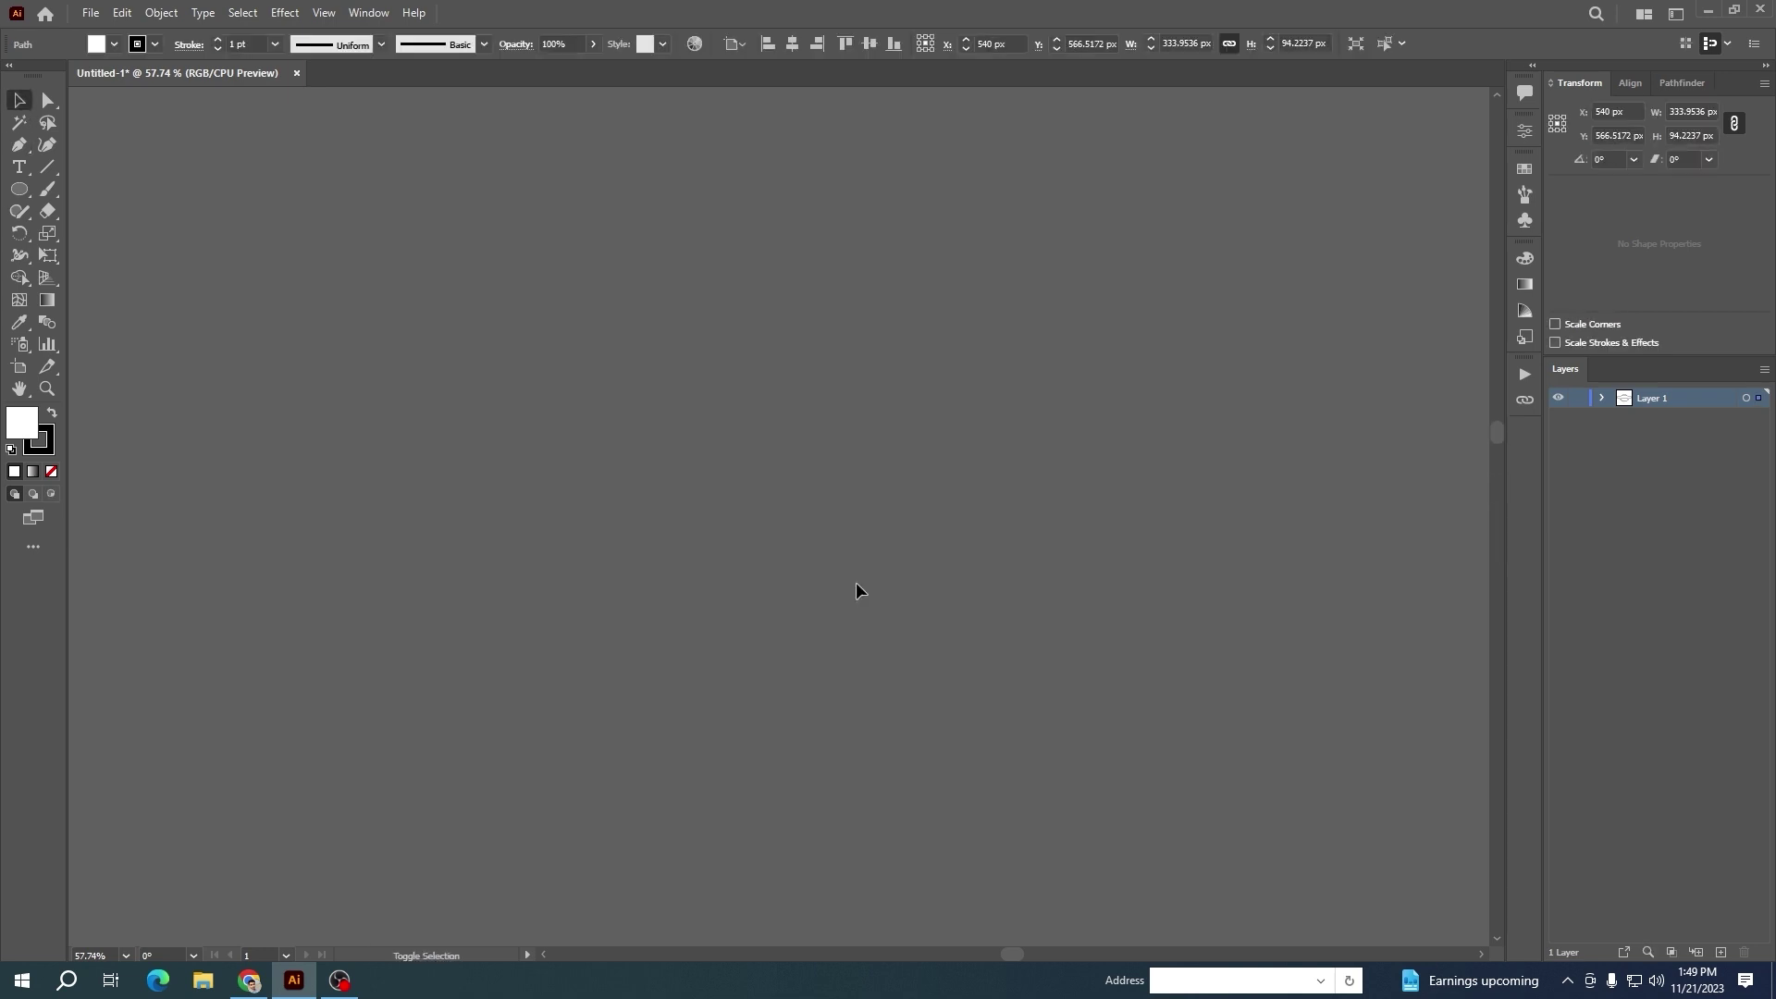
pyautogui.press('a')
pyautogui.click(829, 535)
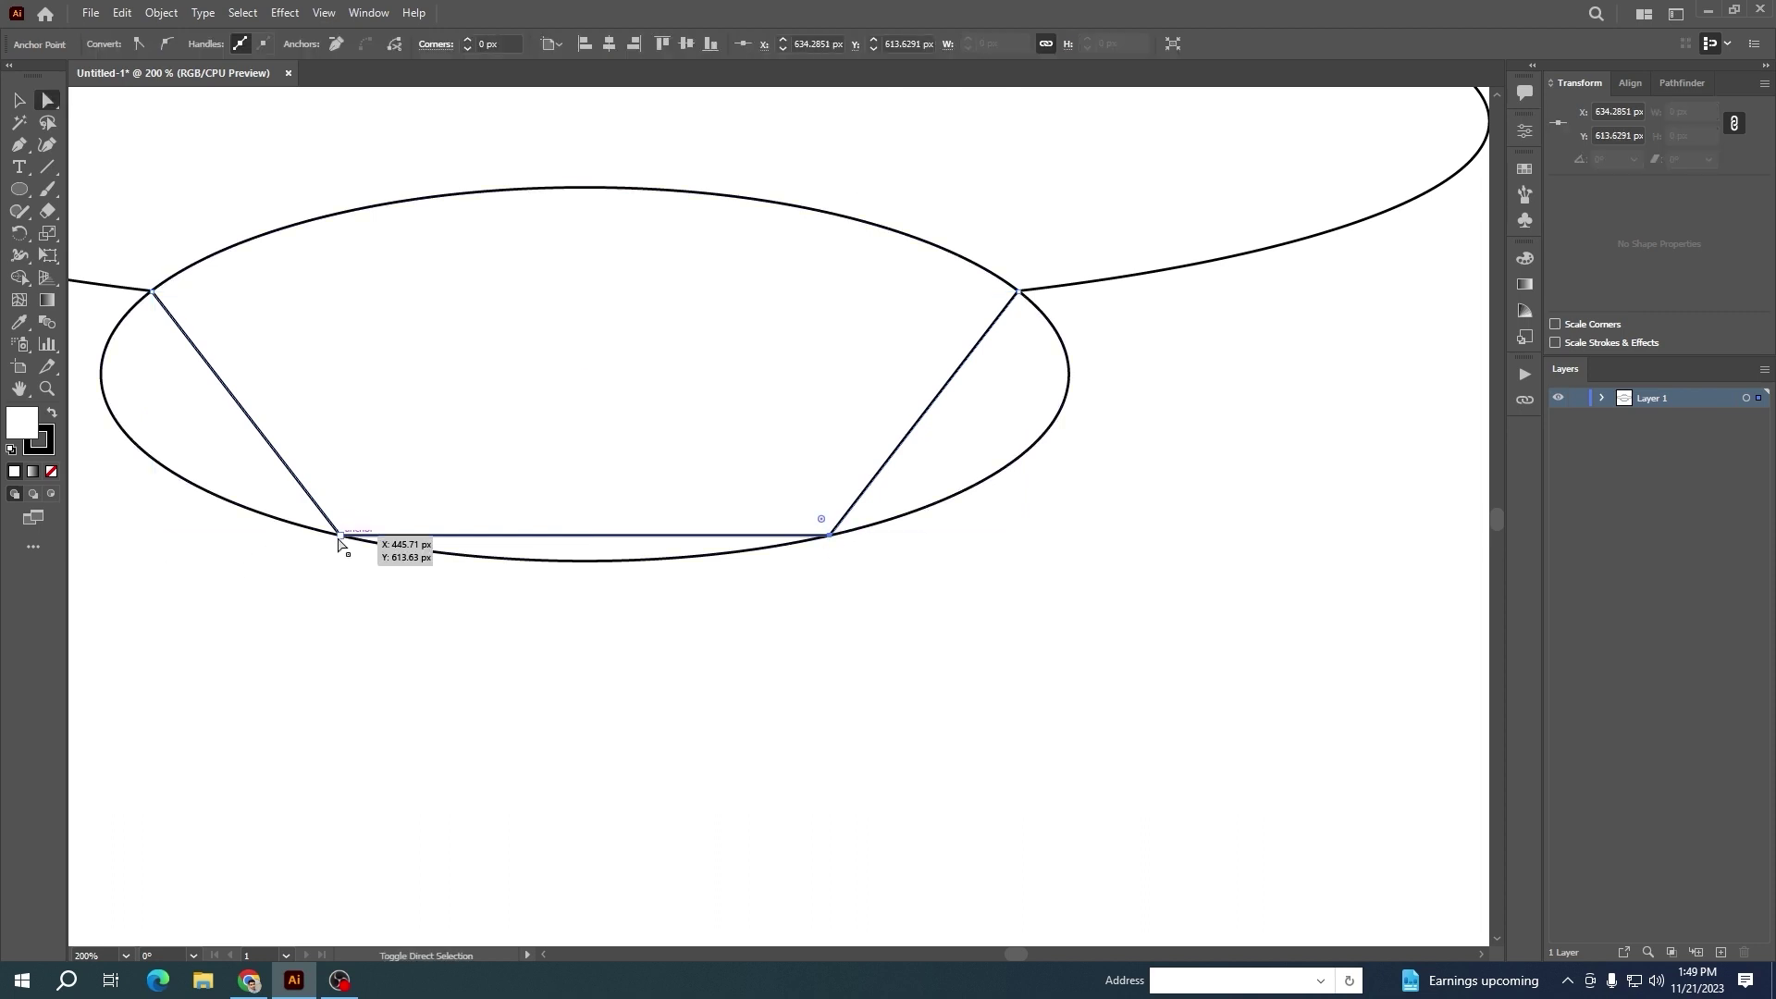
pyautogui.keyDown('shift'); pyautogui.click(340, 535); pyautogui.keyUp('shift')
pyautogui.moveTo(339, 535); pyautogui.dragTo(331, 415)
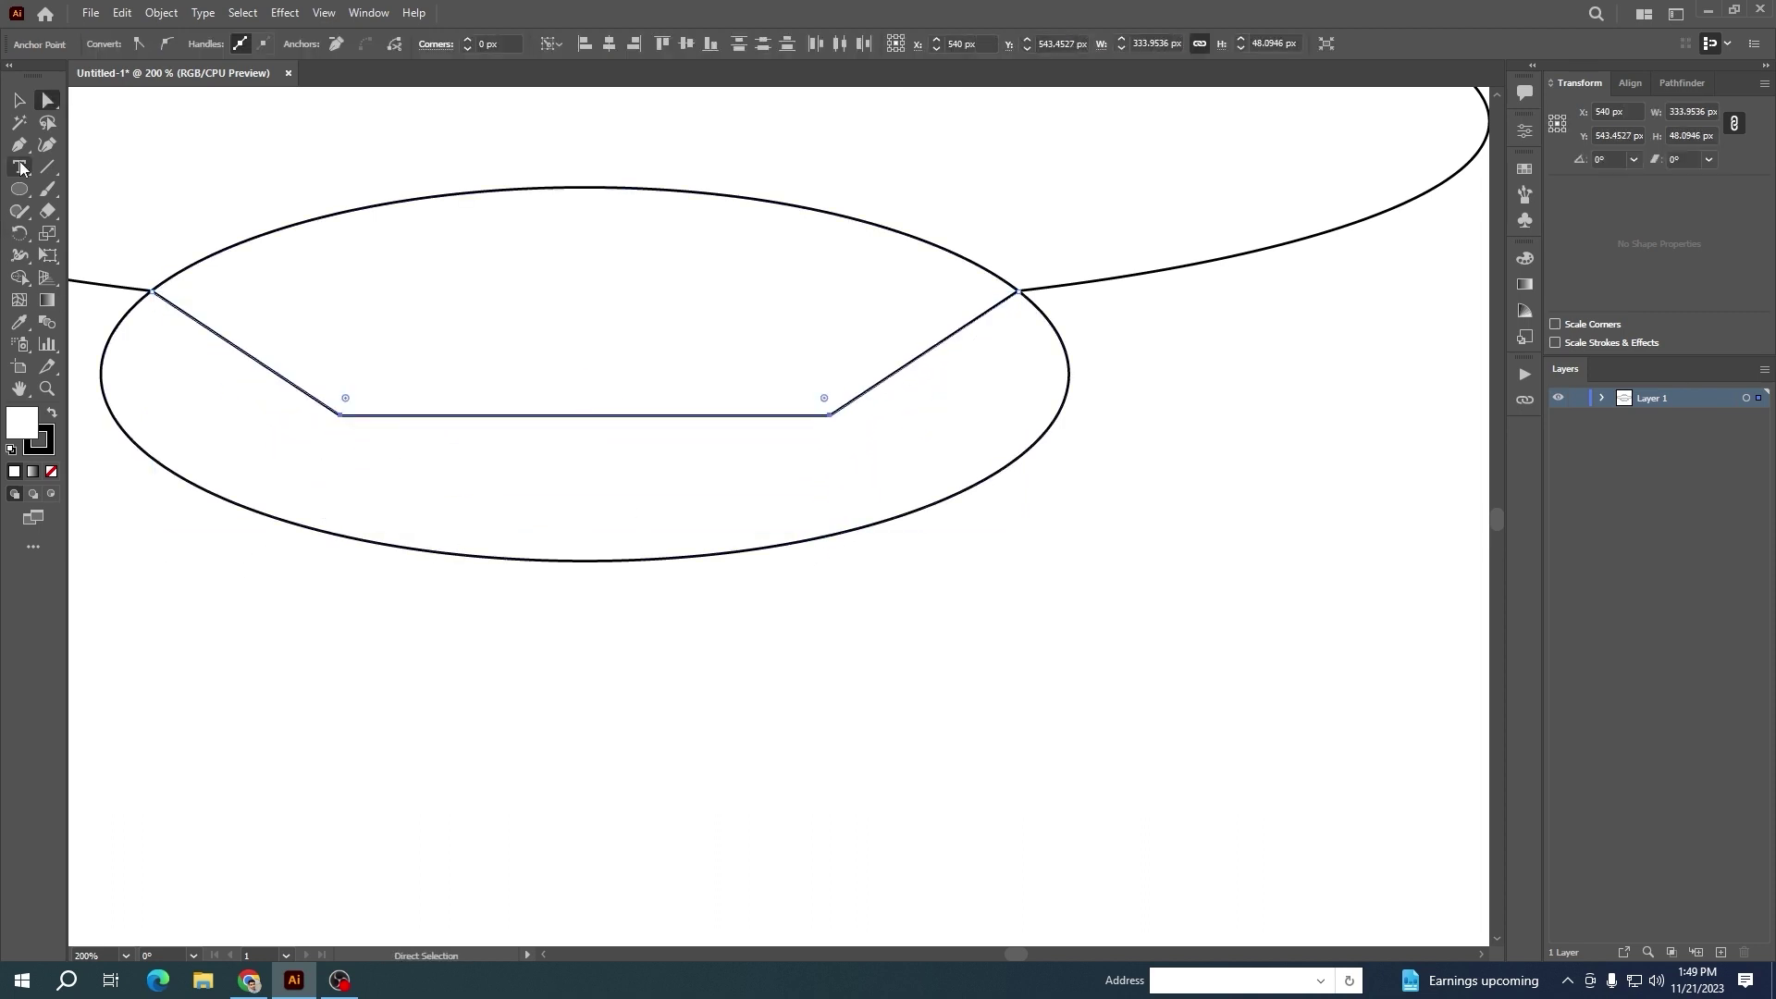
# Add an anchor point on each side of the trapezoid's two lower corners
pyautogui.click(20, 144)
pyautogui.click(308, 394)
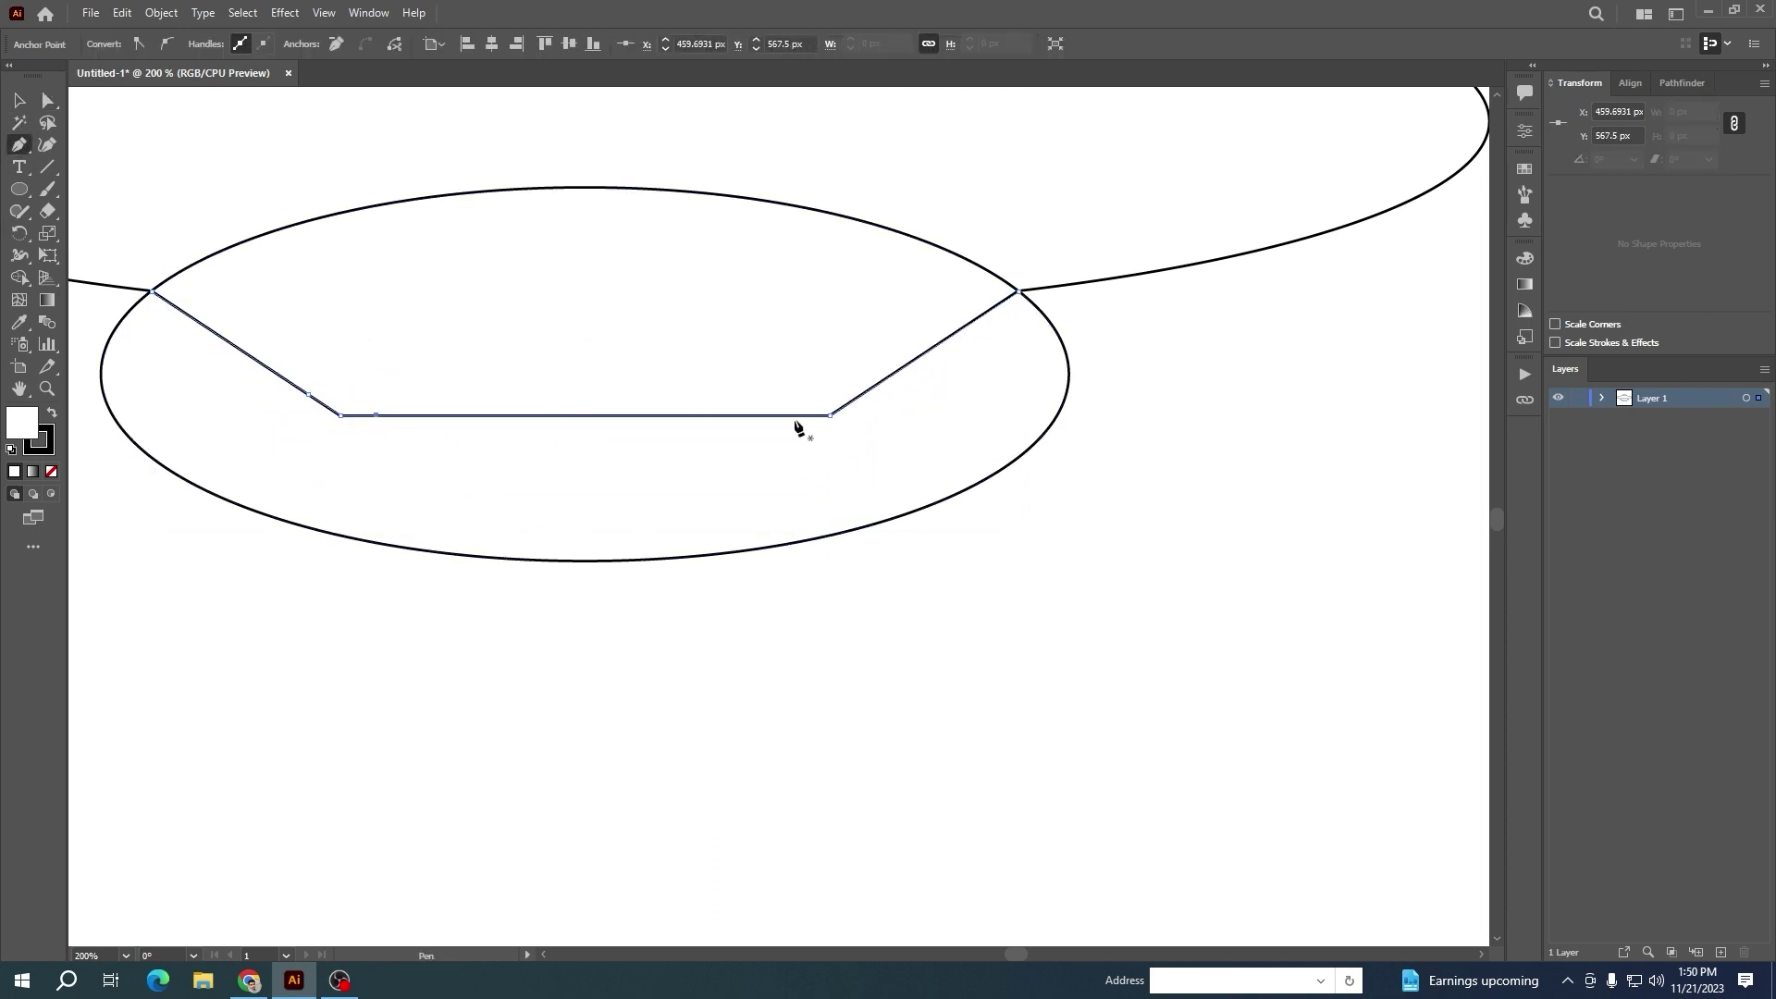
pyautogui.press('v')
# Round the trapezoid's two lower corners together to a radius of about 46 px
pyautogui.press('a')
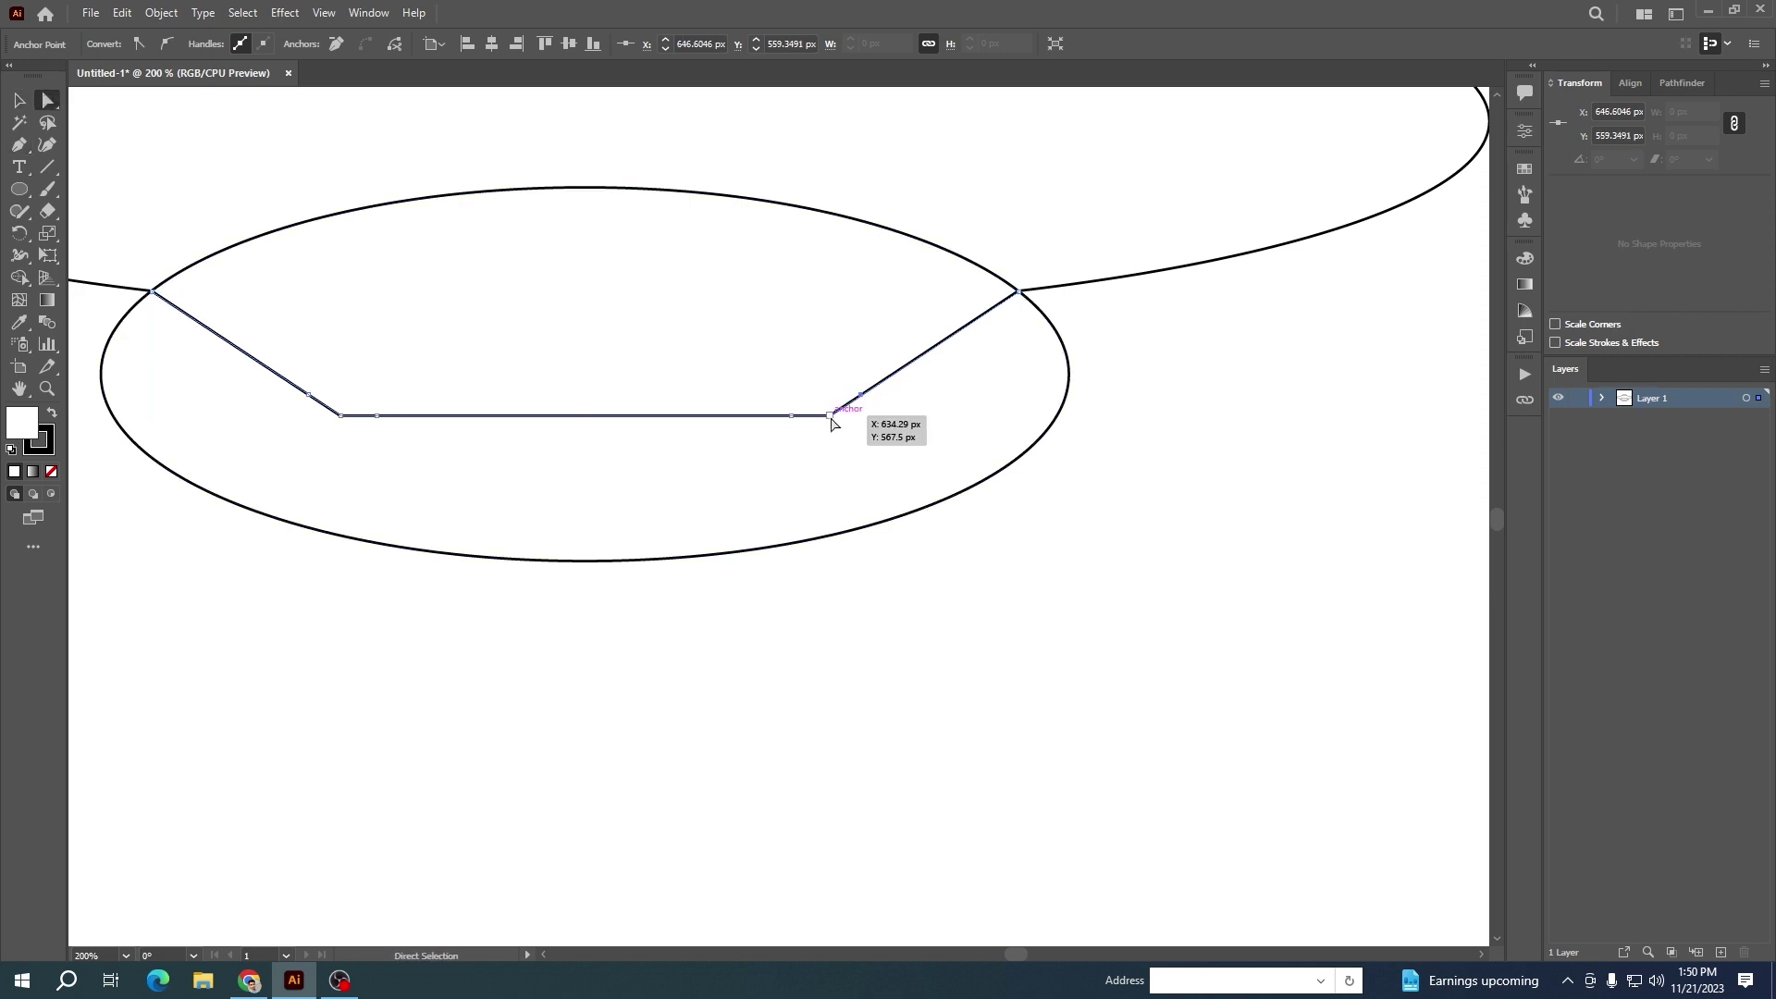
pyautogui.click(830, 416)
pyautogui.keyDown('shift'); pyautogui.click(340, 417); pyautogui.keyUp('shift')
pyautogui.moveTo(375, 370); pyautogui.dragTo(450, 252)
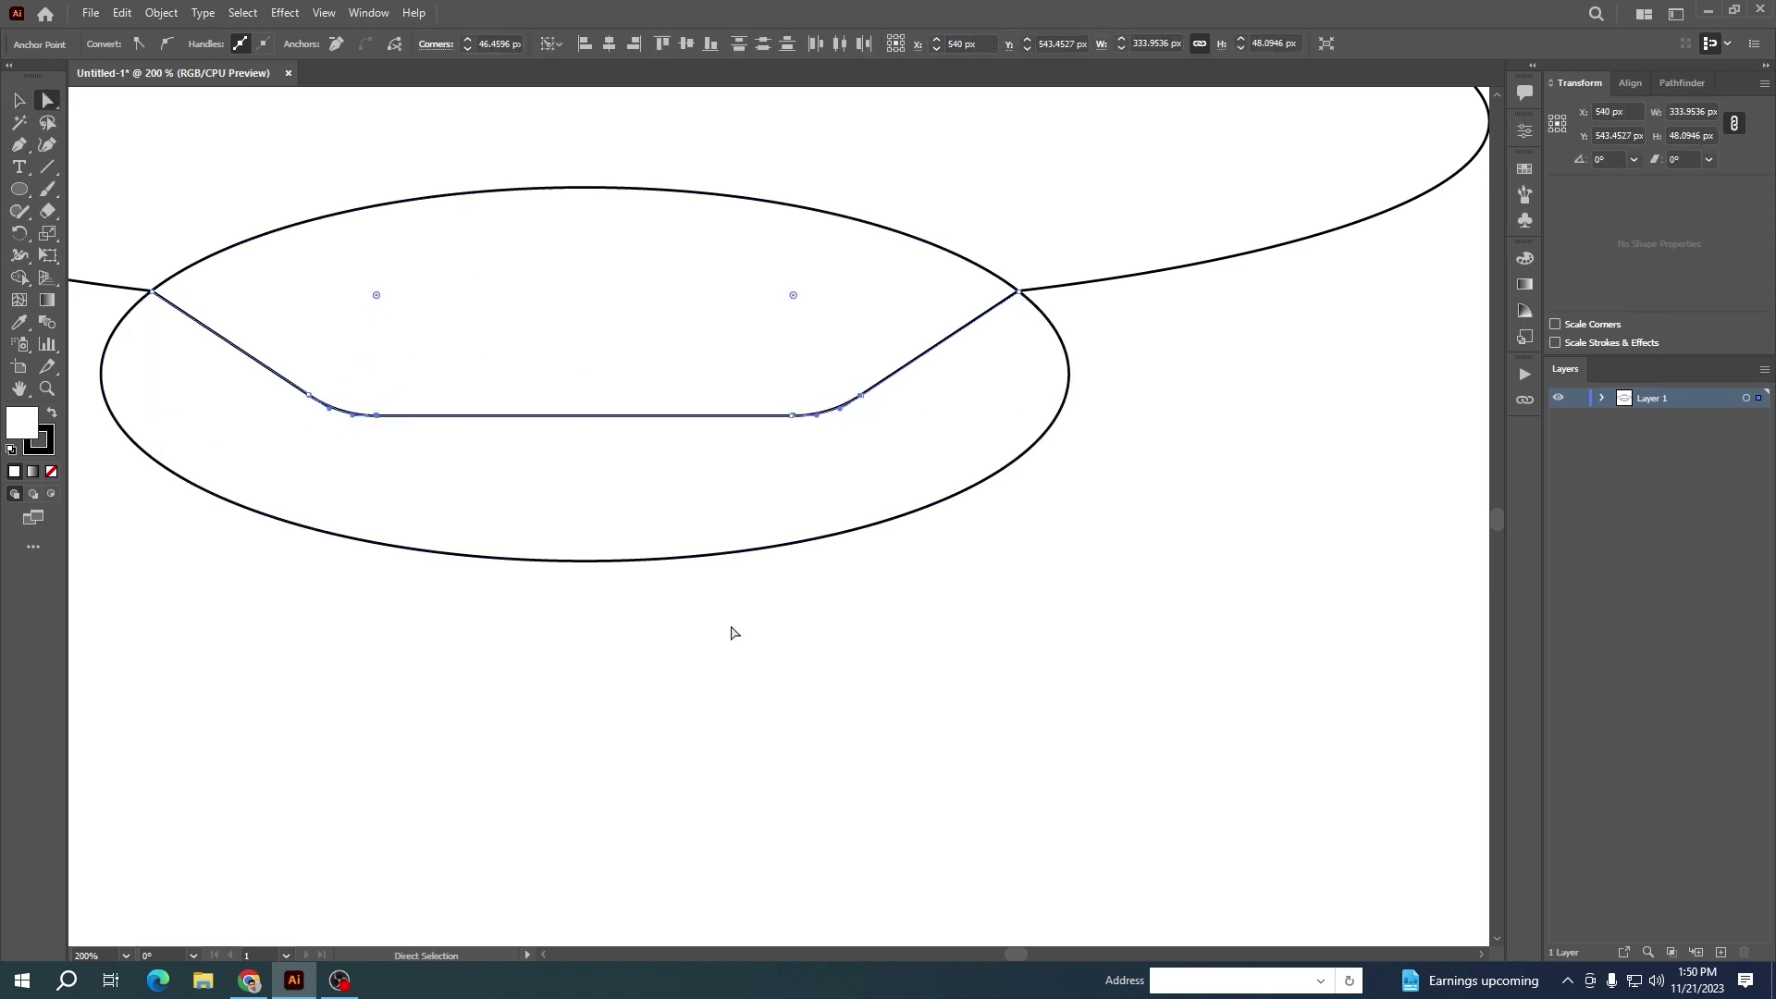
pyautogui.click(152, 294)
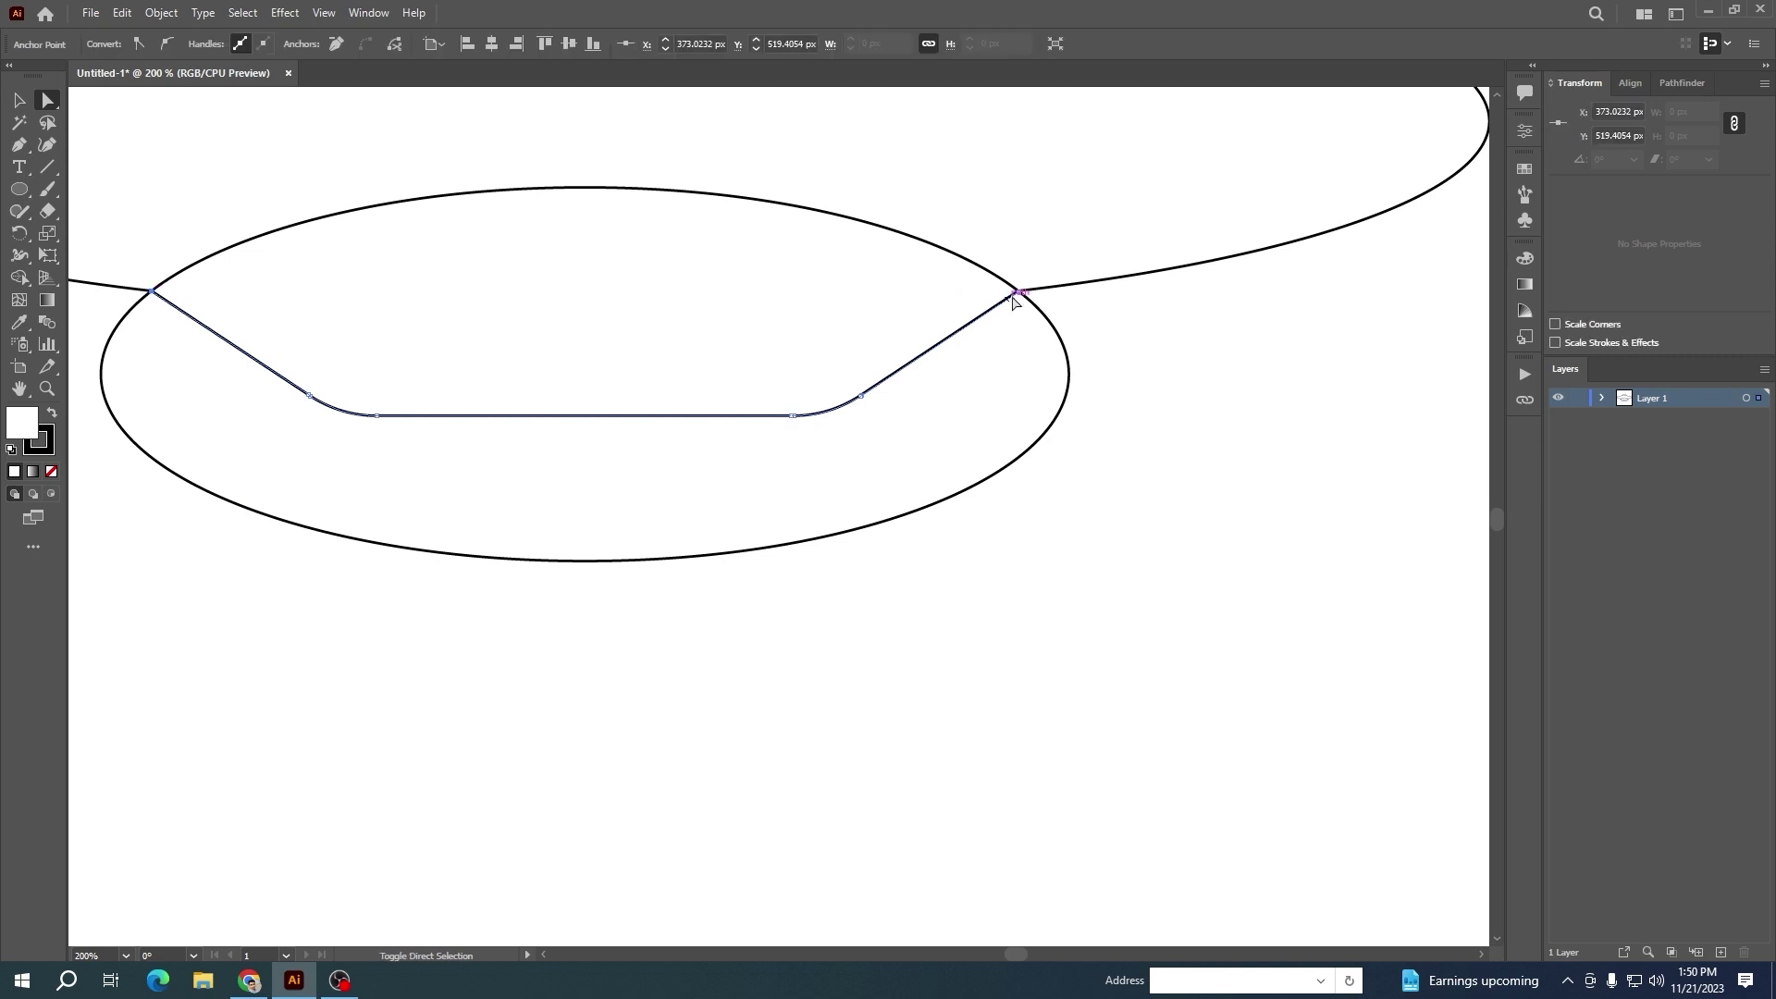
pyautogui.click(166, 44)
pyautogui.click(781, 612)
pyautogui.hotkey('ctrl', 'z')
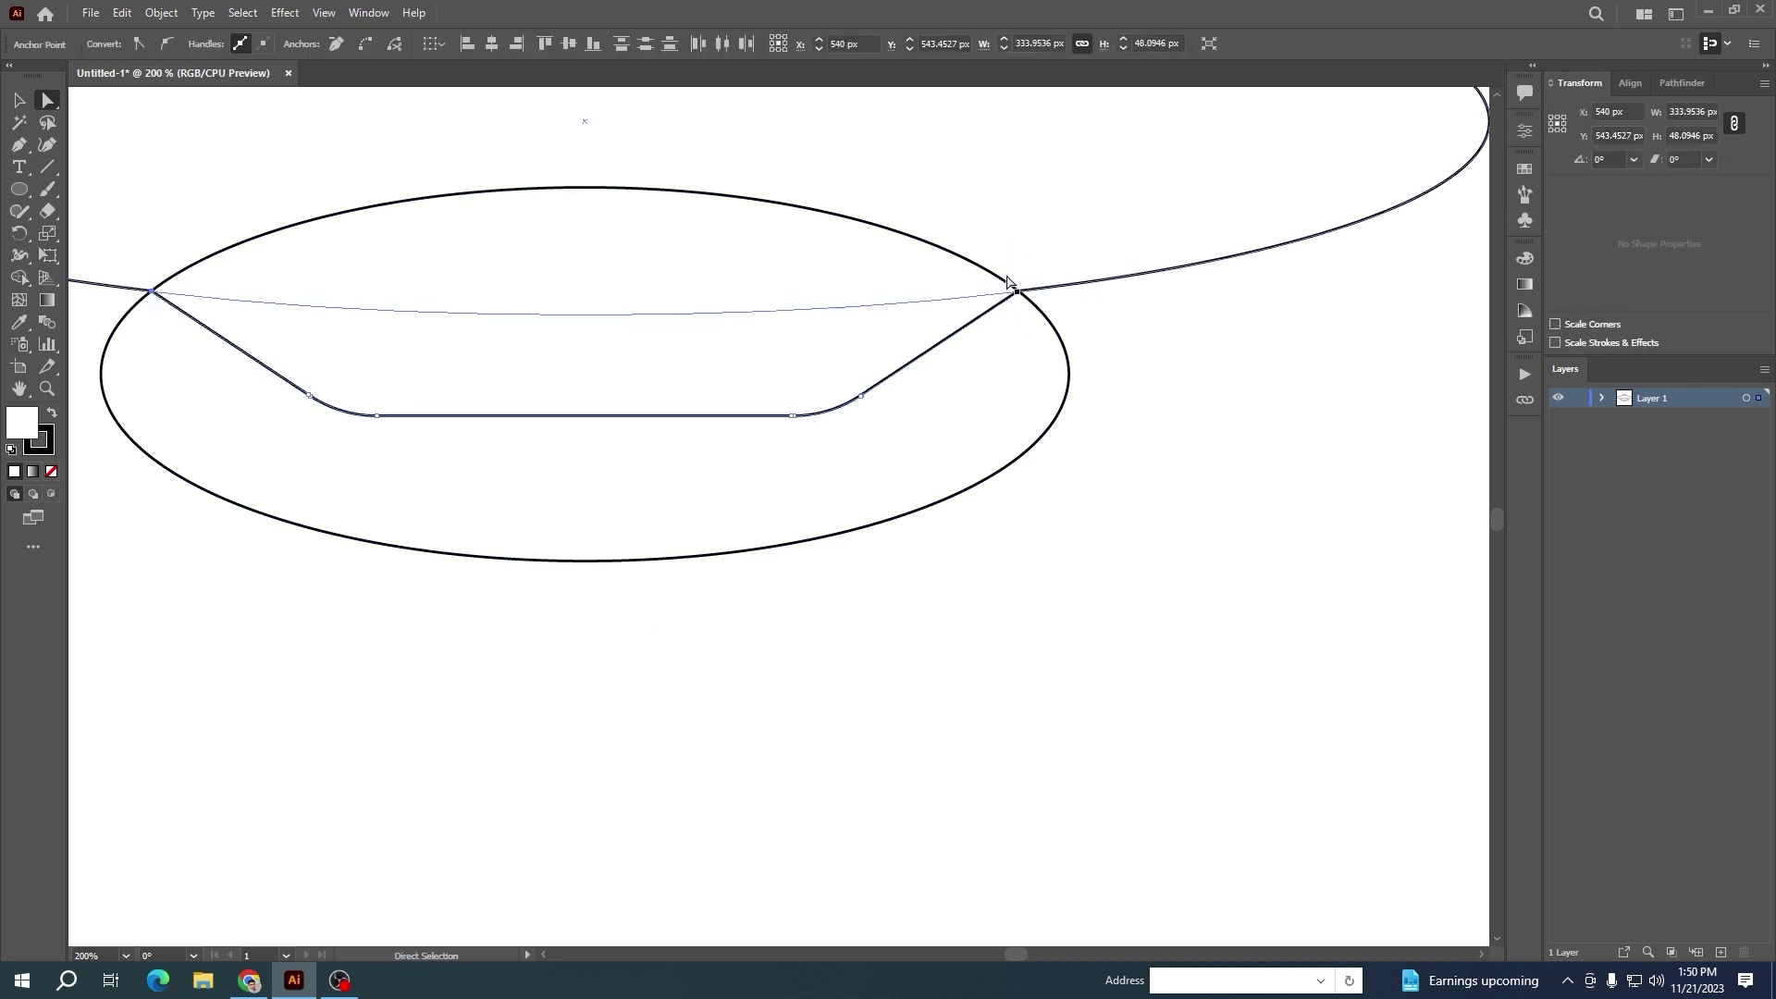
# Use Shape Builder on all shapes to remove the ellipse area outside the trapezoid and merge the inner regions into the underside
pyautogui.scroll(-1, 1111, 513)
pyautogui.moveTo(1115, 678); pyautogui.dragTo(206, 296)
pyautogui.click(18, 100)
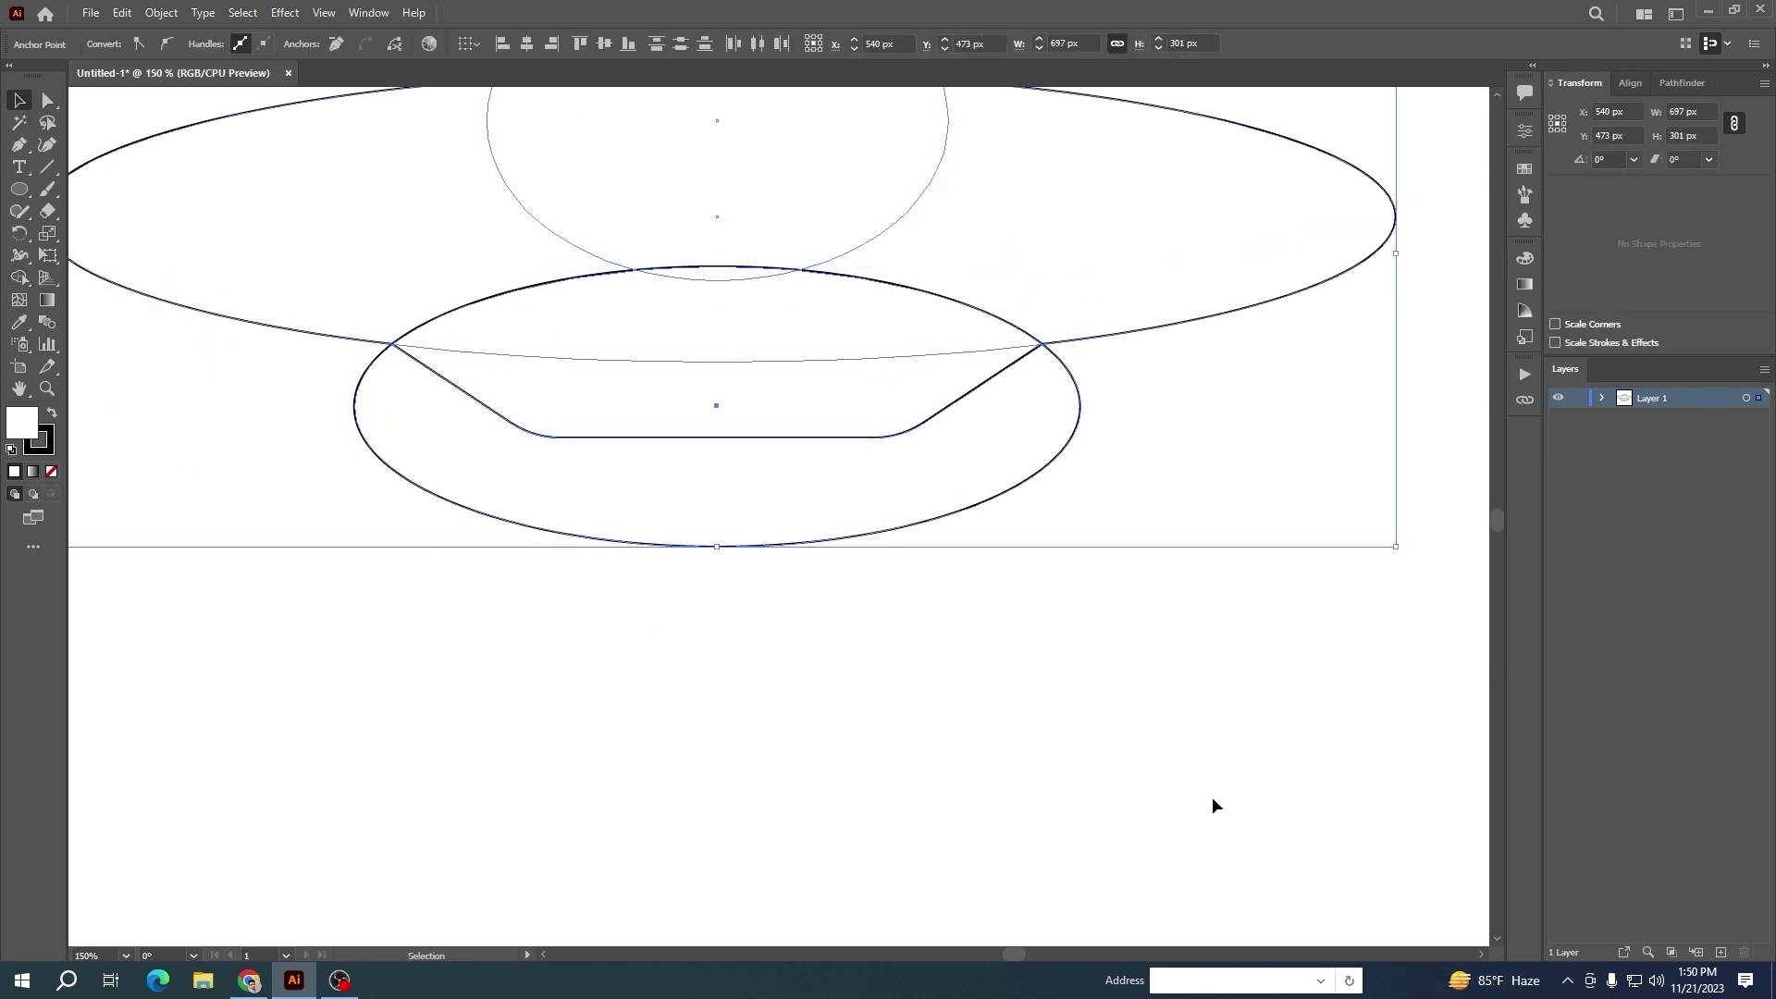
pyautogui.click(20, 277)
pyautogui.keyDown('alt'); pyautogui.click(793, 524); pyautogui.keyUp('alt')
pyautogui.moveTo(781, 396)
pyautogui.mouseDown()
pyautogui.moveTo(1042, 423)
pyautogui.moveTo(751, 311)
pyautogui.mouseUp()
pyautogui.click(19, 100)
pyautogui.click(936, 610)
pyautogui.scroll(-2, 909, 507)
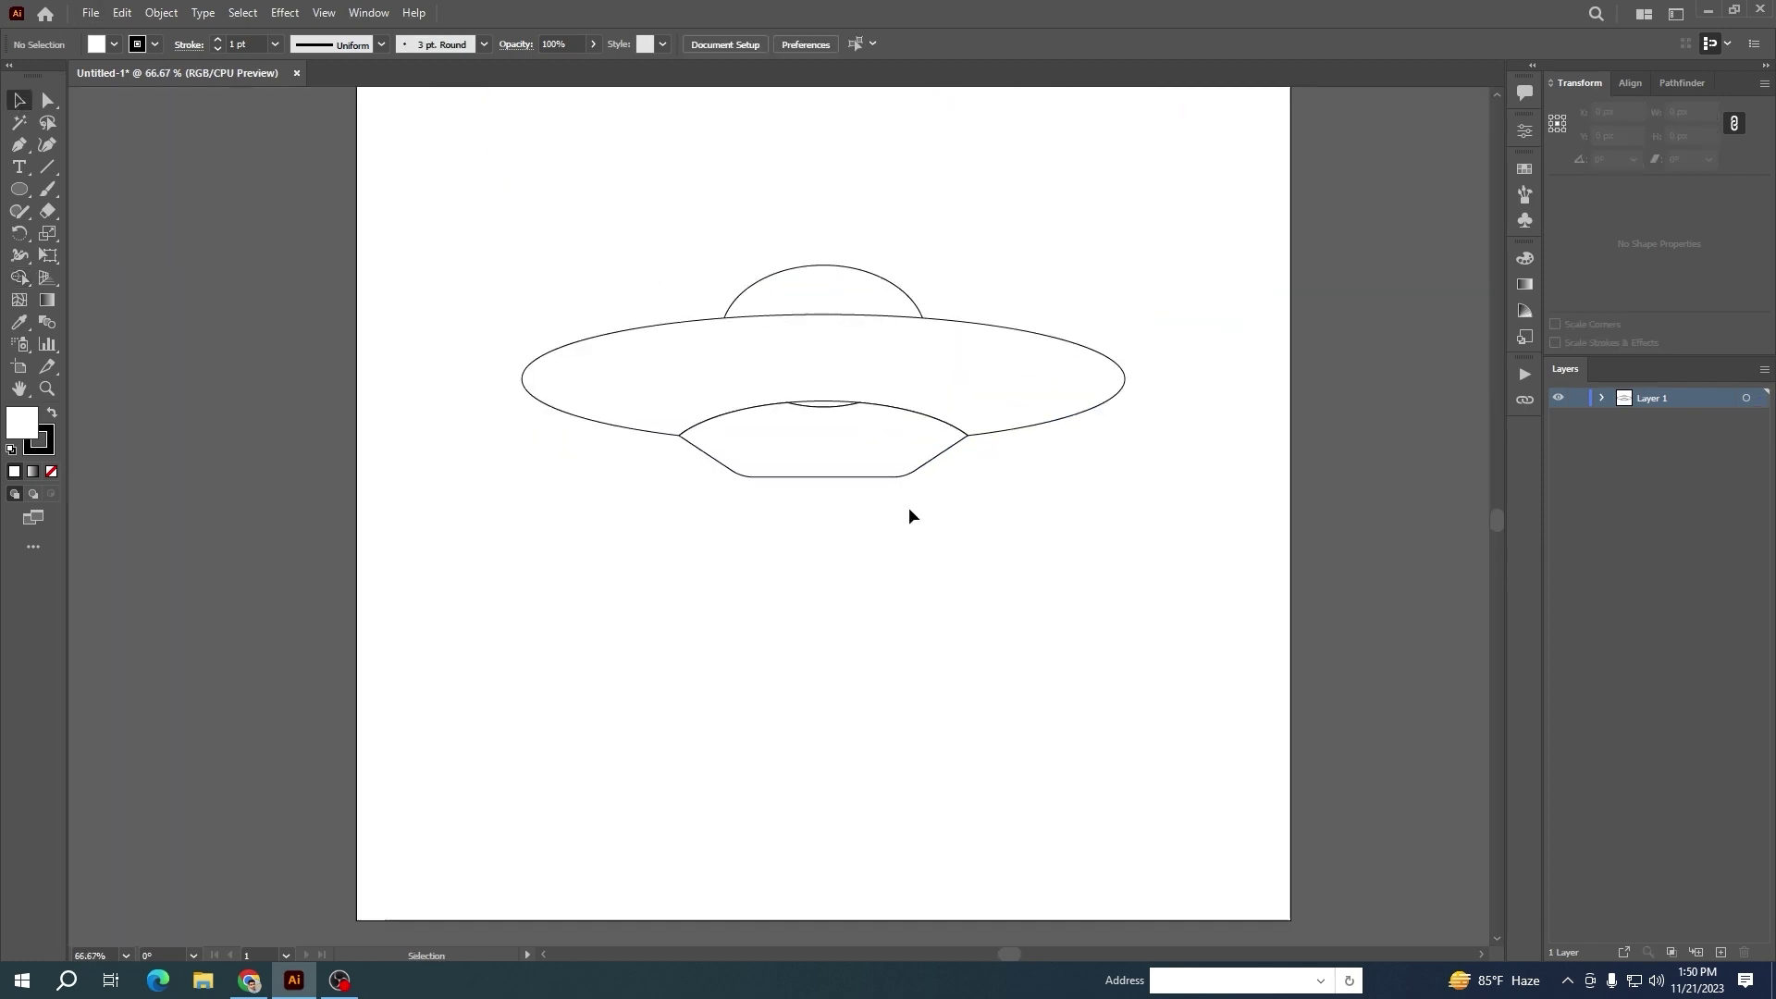
# Merge the leftover sliver at the top of the underside into that shape with Shape Builder
pyautogui.scroll(1, 909, 507)
pyautogui.moveTo(1052, 608); pyautogui.dragTo(635, 318)
pyautogui.hotkey('shift', 'm')
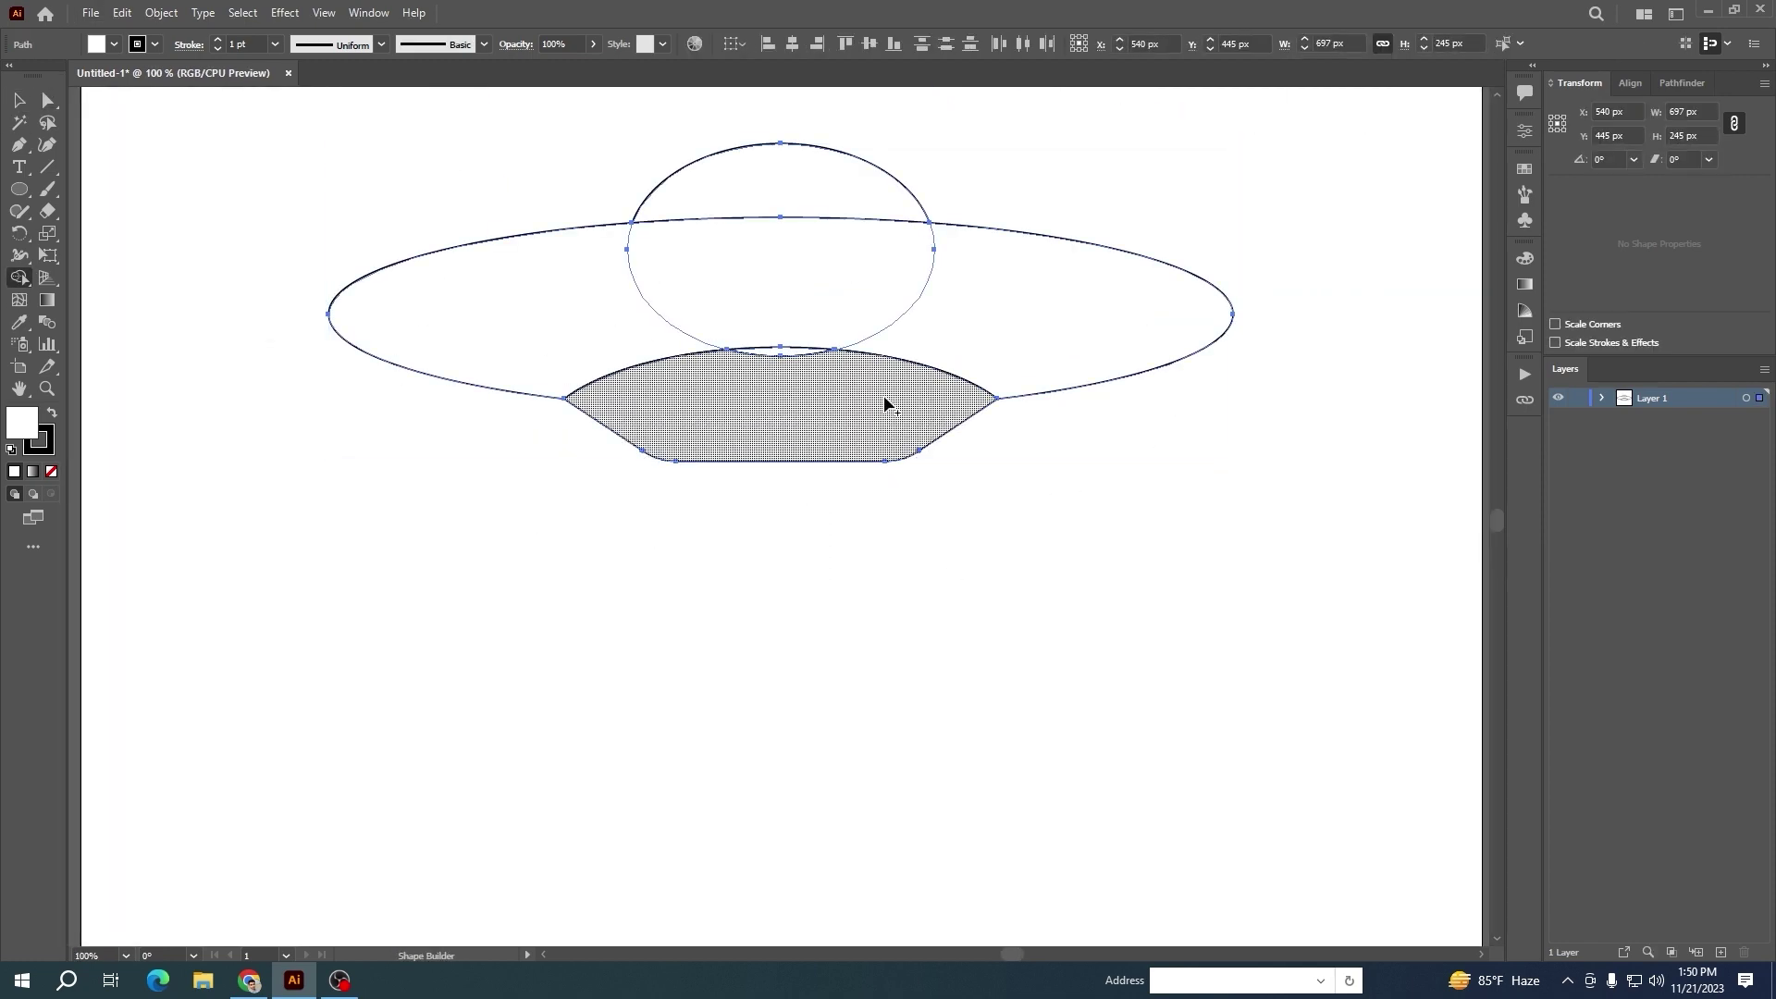
pyautogui.press('v')
pyautogui.click(914, 629)
# Draw a thin, flat ellipse just above the bottom edge of the saucer's underside
pyautogui.scroll(1, 892, 548)
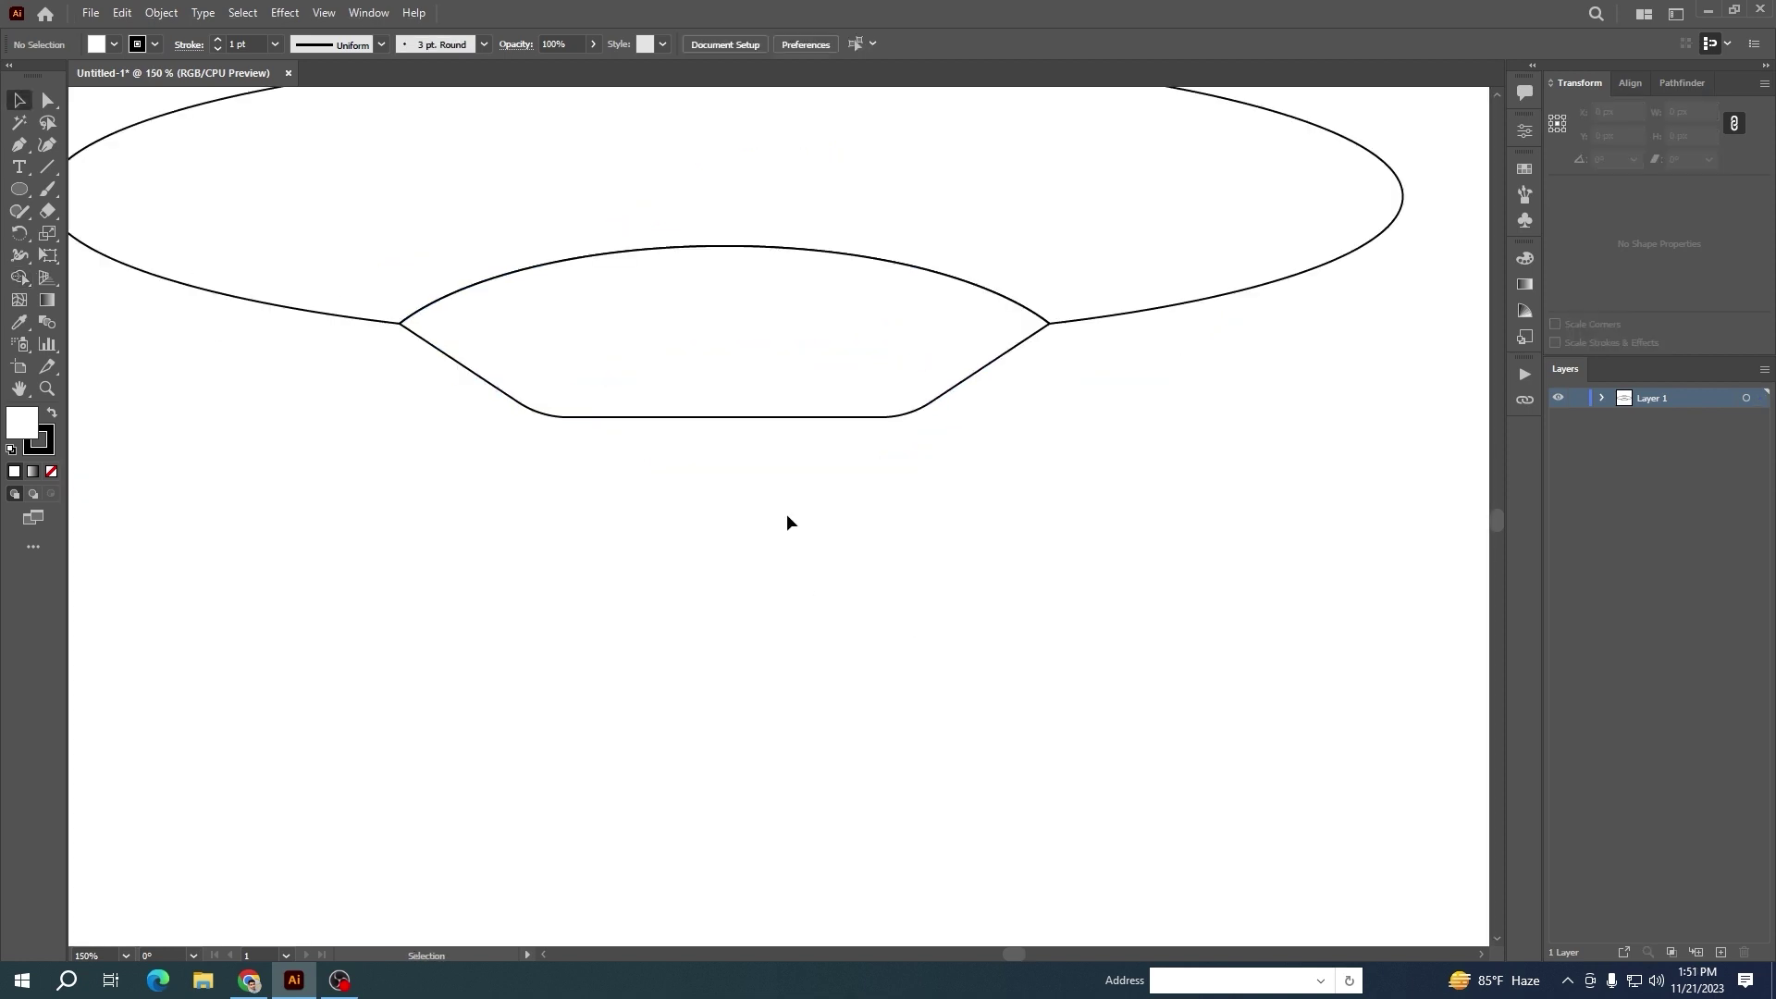
pyautogui.moveTo(789, 516); pyautogui.dragTo(802, 642)
pyautogui.moveTo(536, 520); pyautogui.dragTo(918, 532)
pyautogui.press('v')
pyautogui.click(1030, 699)
pyautogui.scroll(-2, 985, 638)
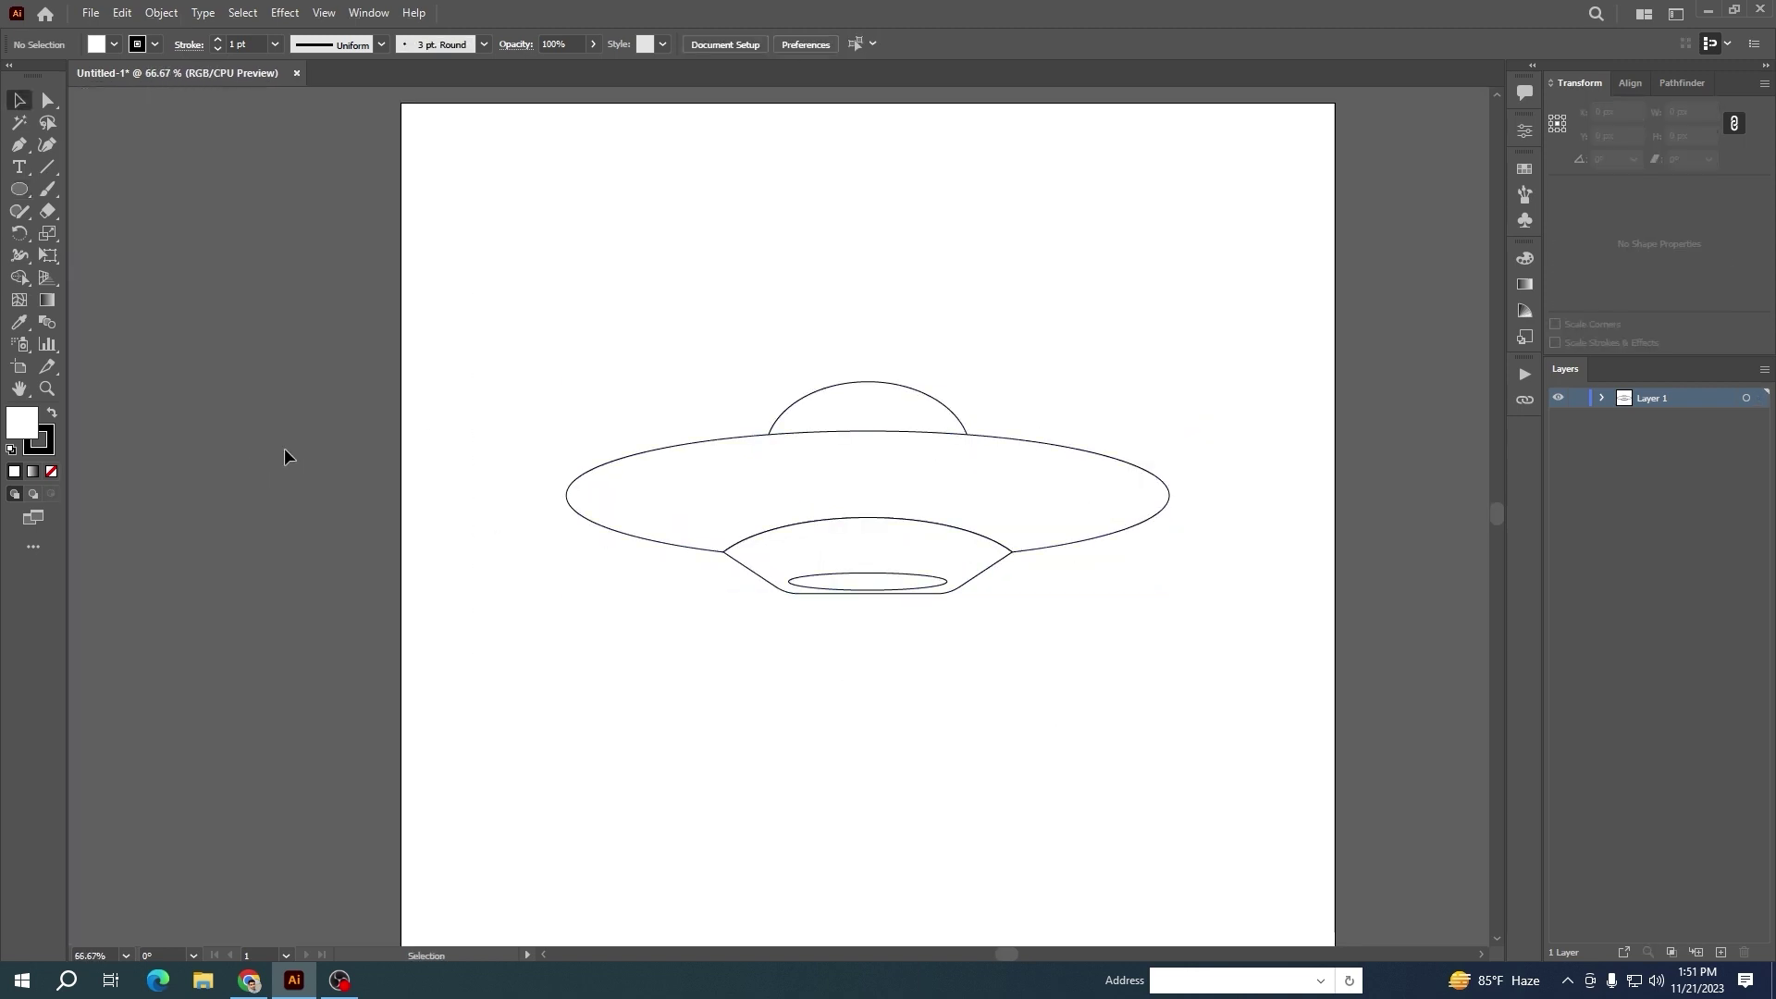
# Draw a vertical Pen line from the top of the underside's arc to the saucer body's upper edge
pyautogui.scroll(2, 870, 517)
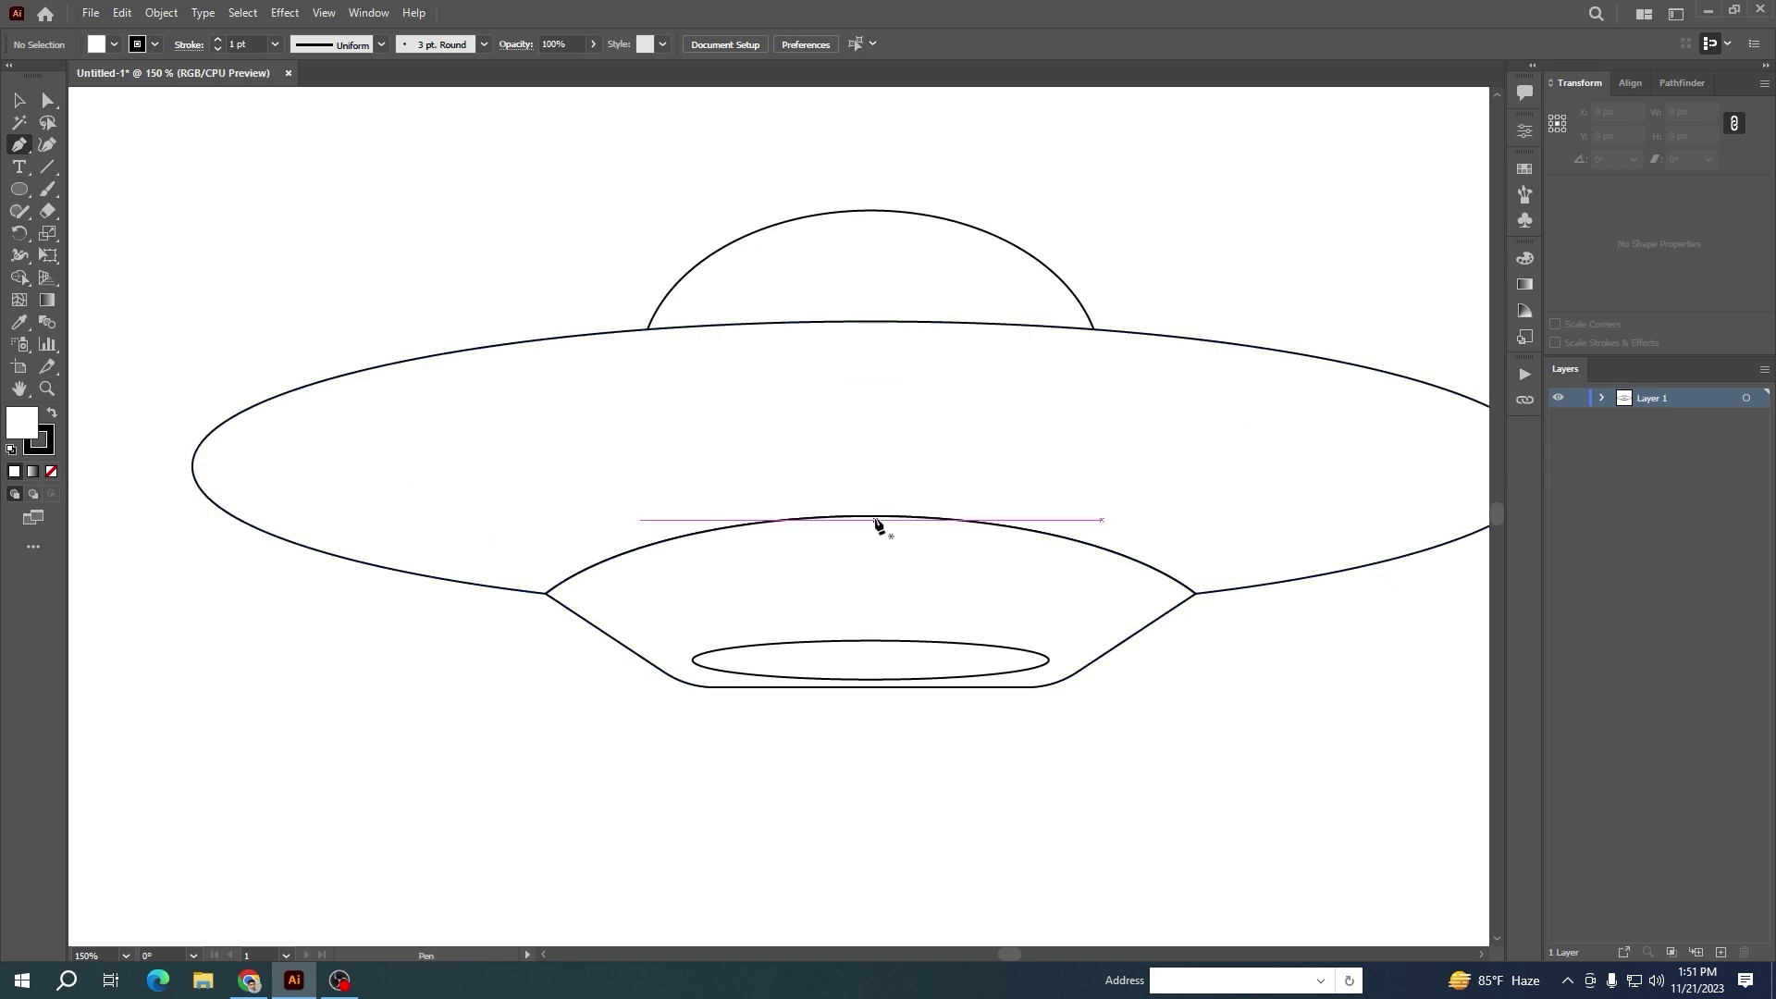
pyautogui.moveTo(870, 516); pyautogui.dragTo(887, 514)
pyautogui.click(870, 322)
pyautogui.press('Escape')
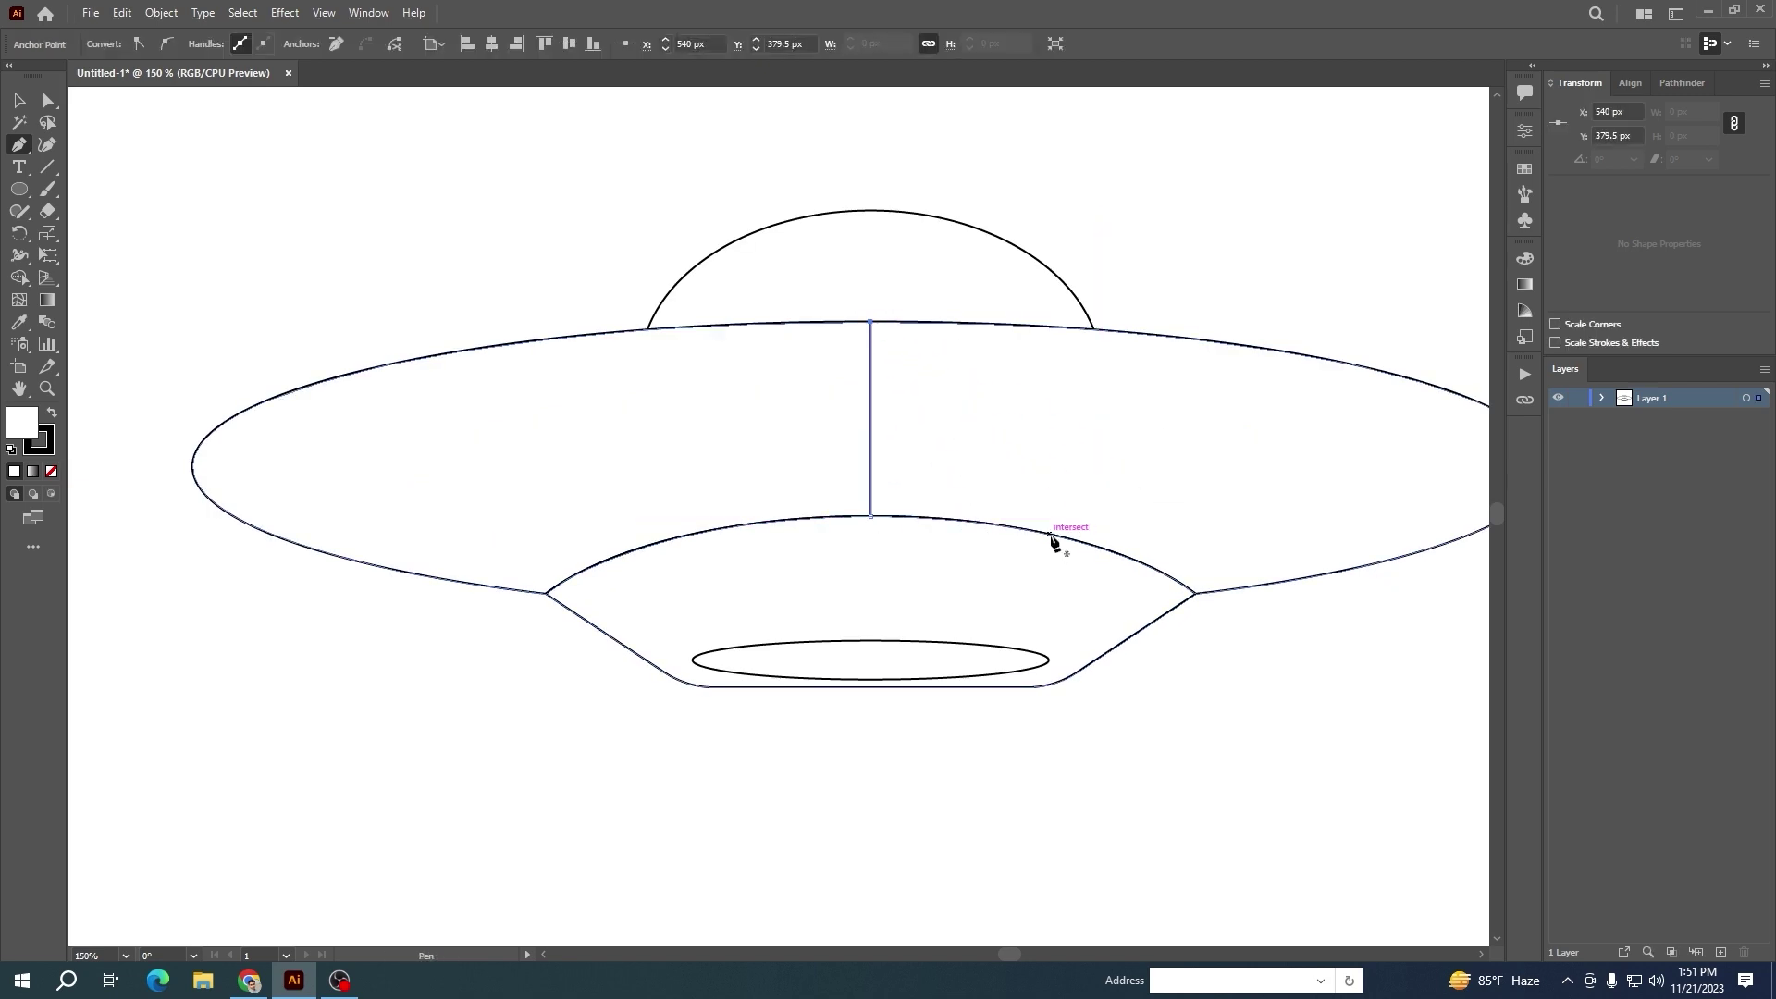
# Draw two outward-slanting panel lines, one on each side of the centre line, from the underside's arc to the body's upper edge
pyautogui.click(1050, 535)
pyautogui.click(1242, 347)
pyautogui.press('Escape')
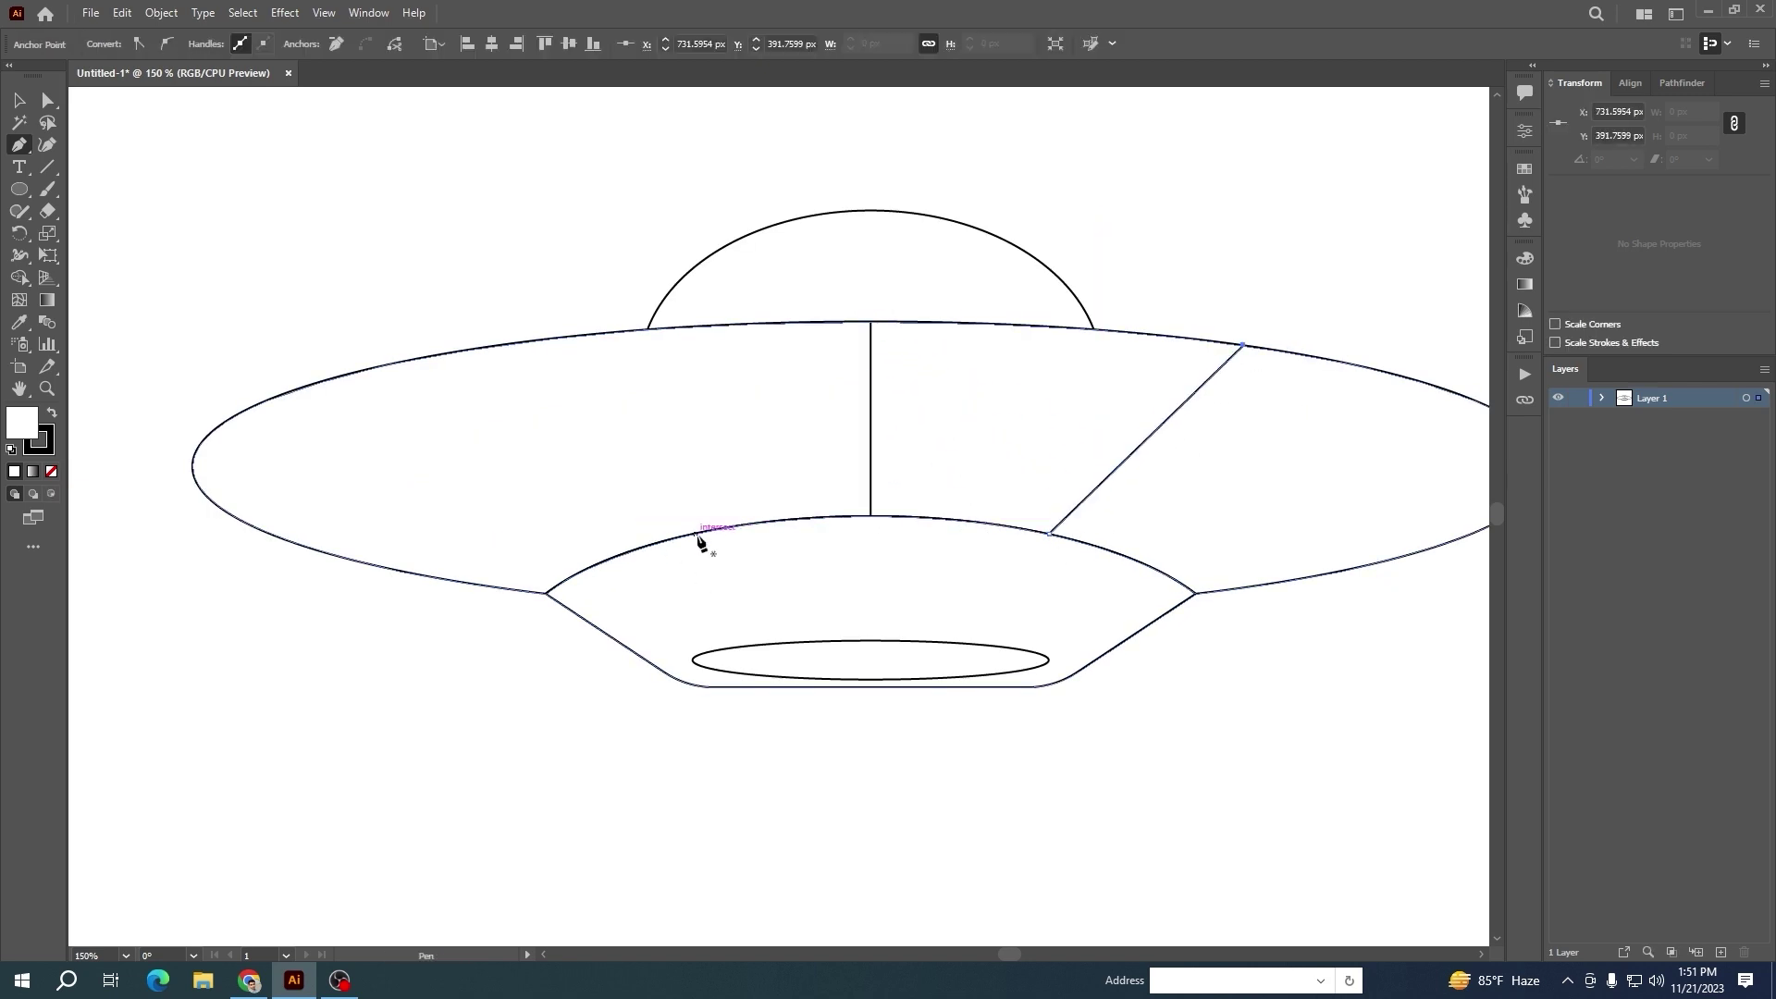
pyautogui.click(686, 535)
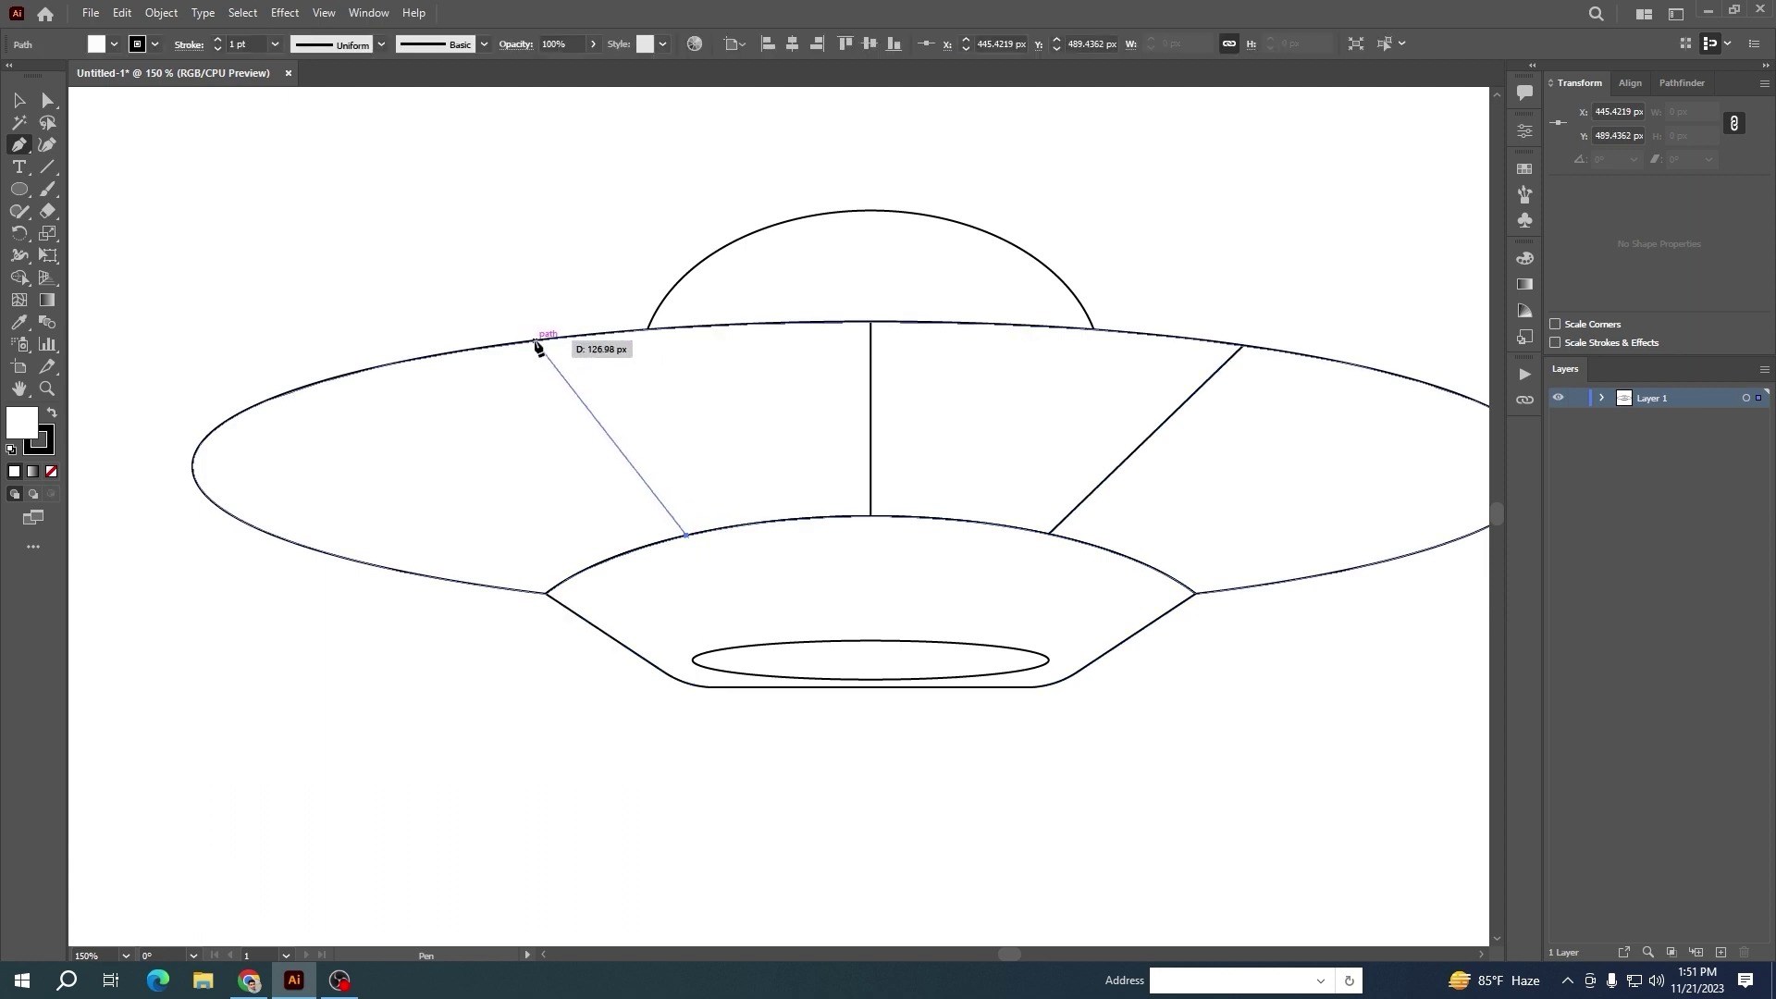
pyautogui.click(502, 346)
pyautogui.press('Escape')
pyautogui.hotkey('ctrl', '0')
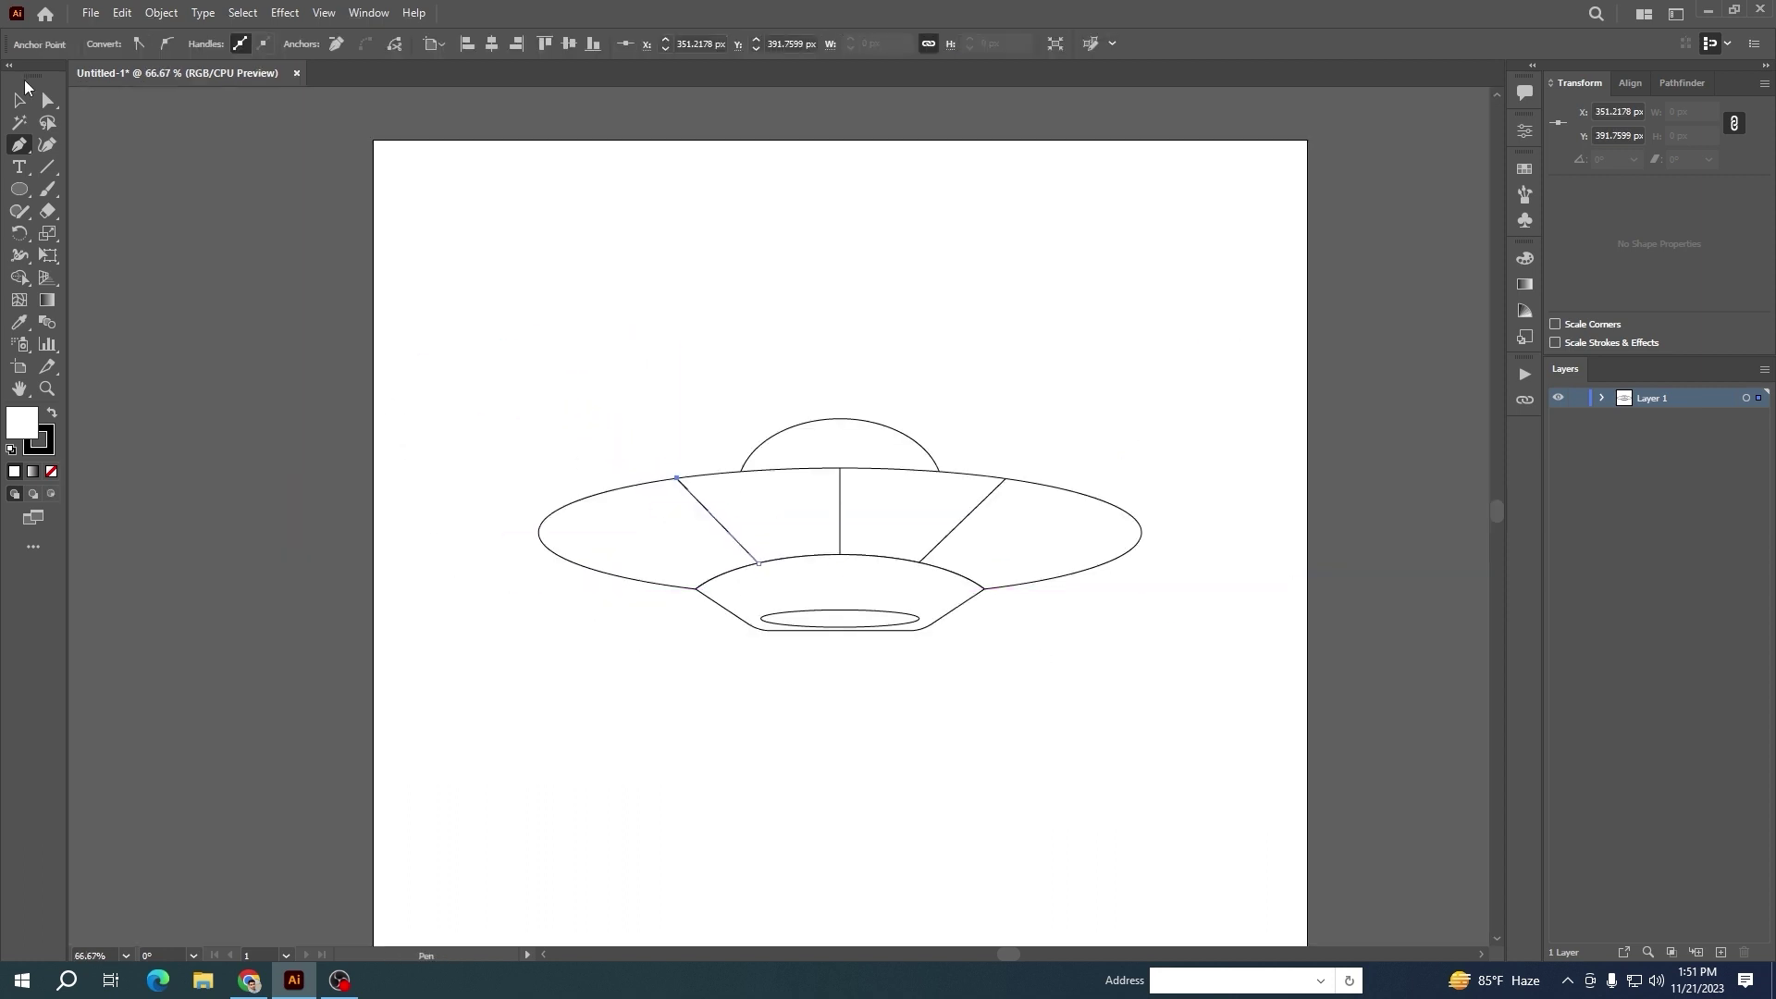
pyautogui.press('v')
pyautogui.click(853, 711)
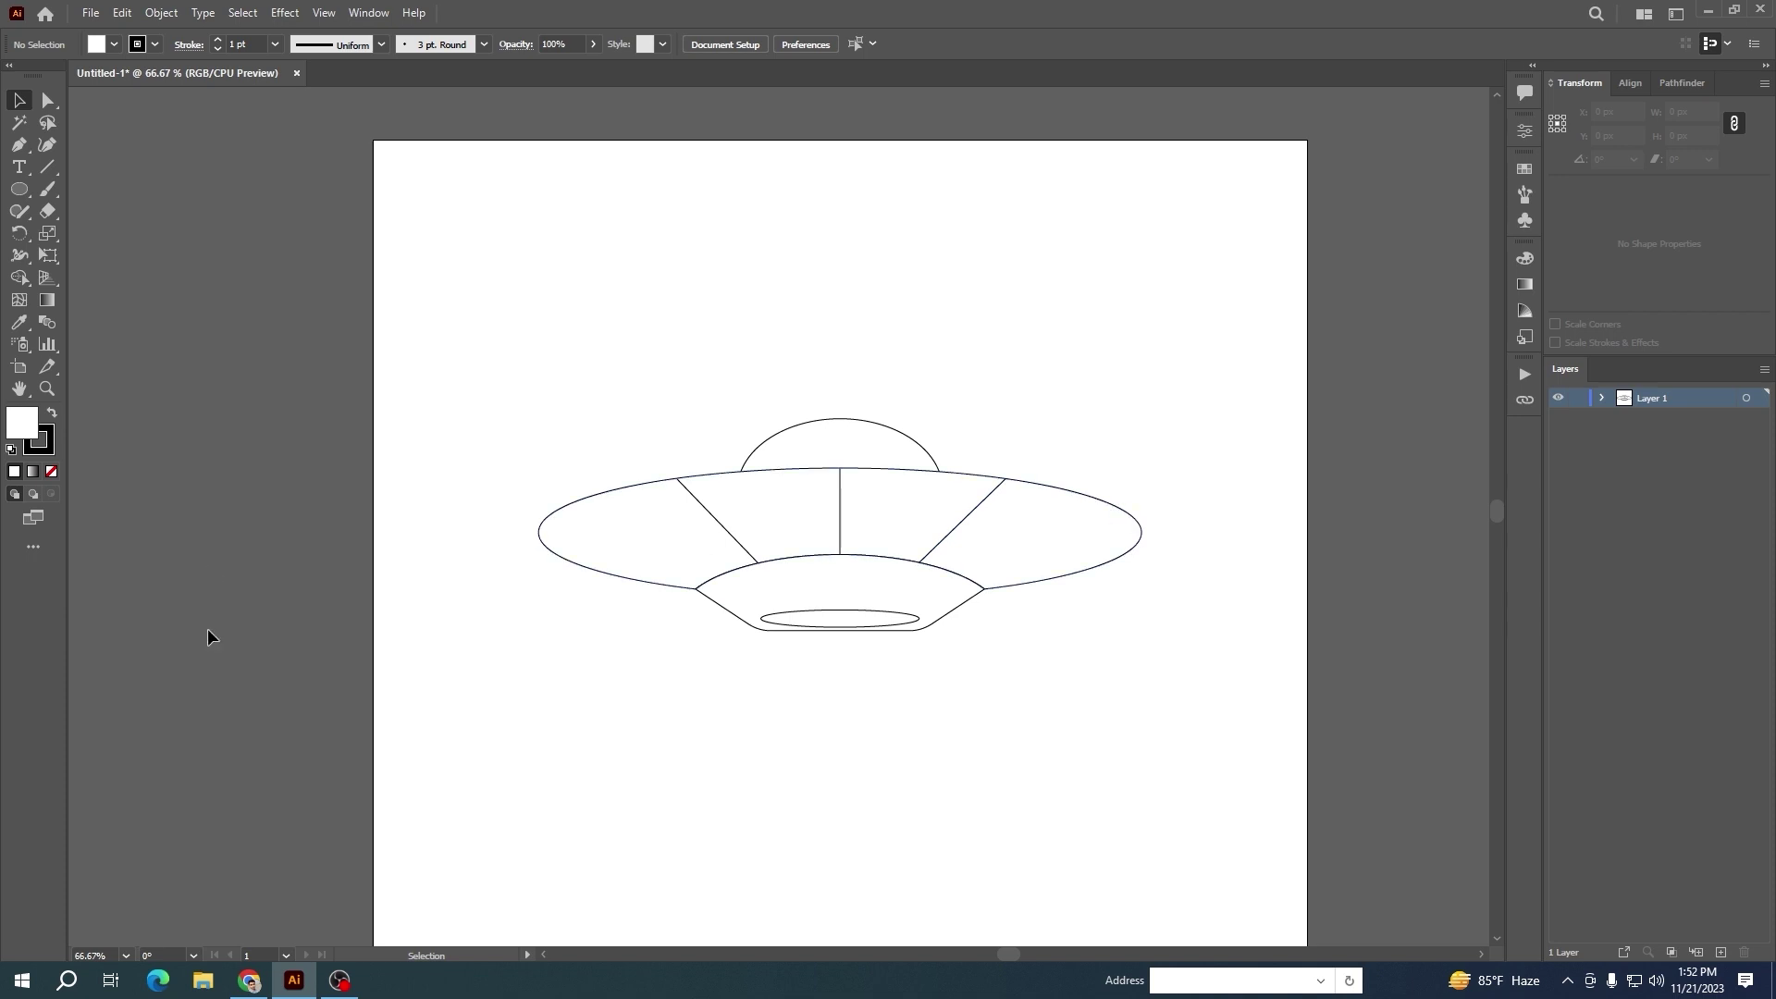
# Duplicate the saucer body slightly above the original and send the copy behind it to form a rim
pyautogui.click(1067, 495)
pyautogui.keyDown('alt'); pyautogui.moveTo(1074, 500); pyautogui.dragTo(1114, 509); pyautogui.keyUp('alt')
pyautogui.hotkey('ctrl', '[')
pyautogui.click(1177, 653)
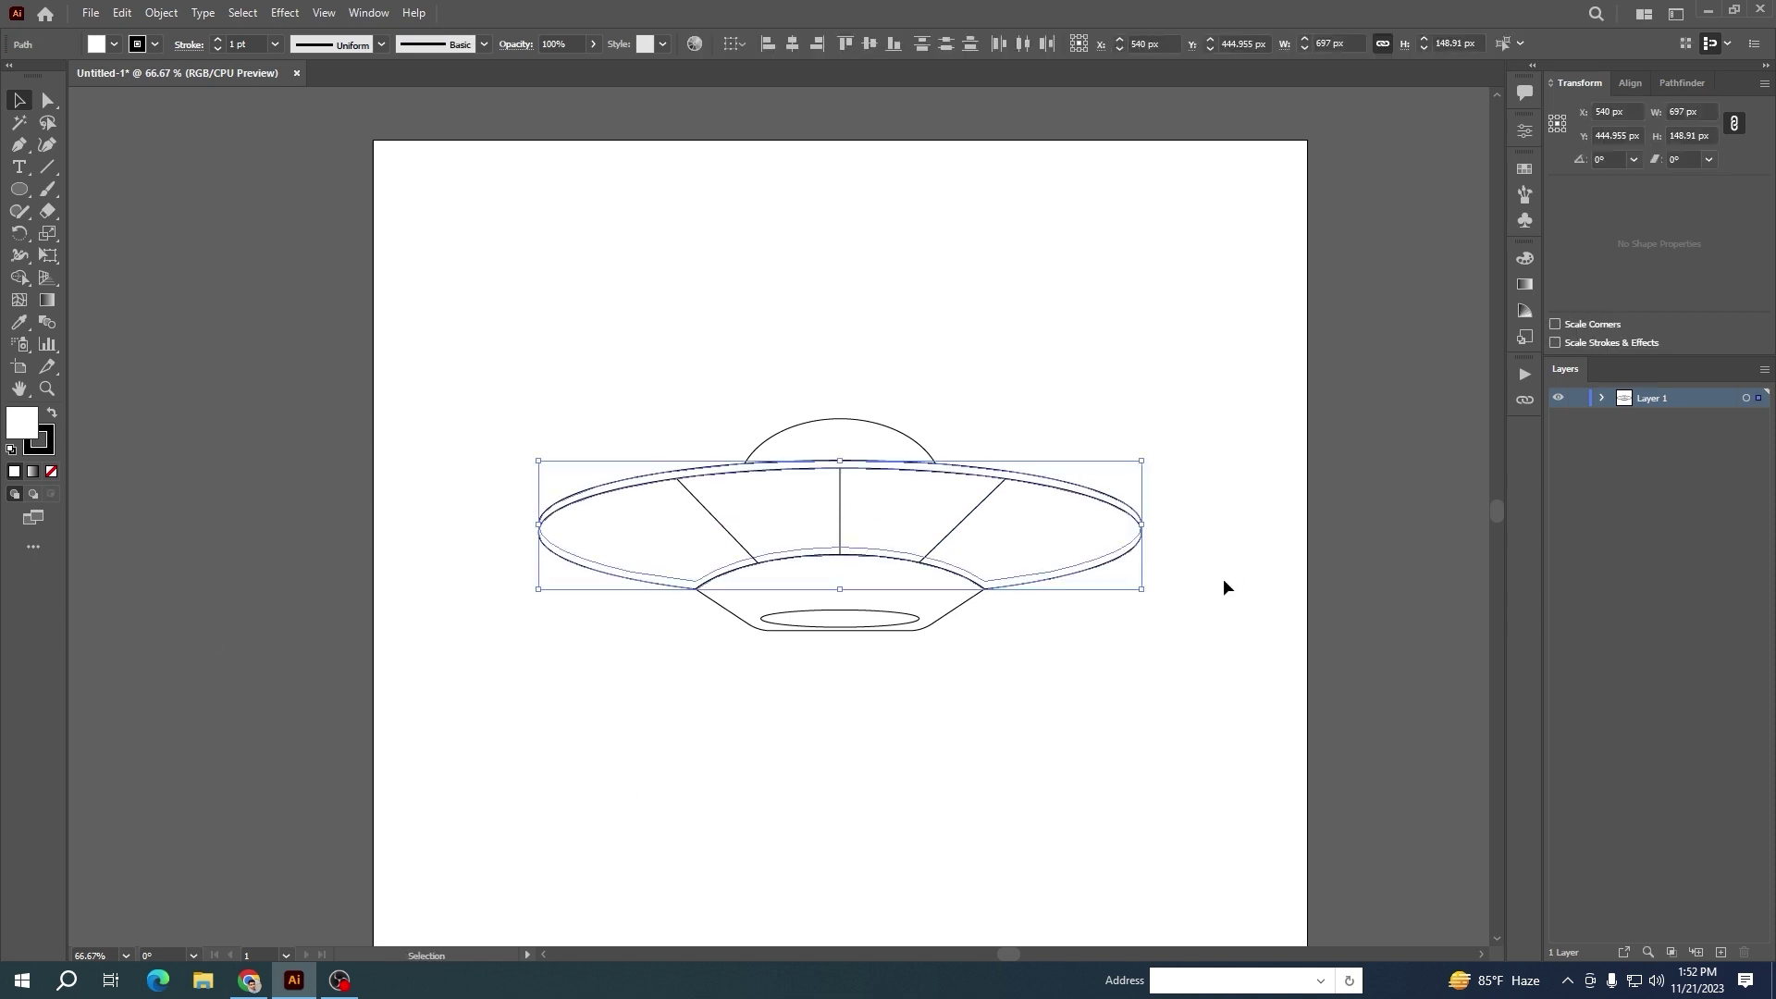
# Draw a short vertical Pen segment joining the right ends of the two saucer body outlines, about 13.5 px long
pyautogui.keyDown('alt'); pyautogui.scroll(4, 1210, 573); pyautogui.keyUp('alt')
pyautogui.moveTo(985, 433); pyautogui.dragTo(935, 537)
pyautogui.click(19, 146)
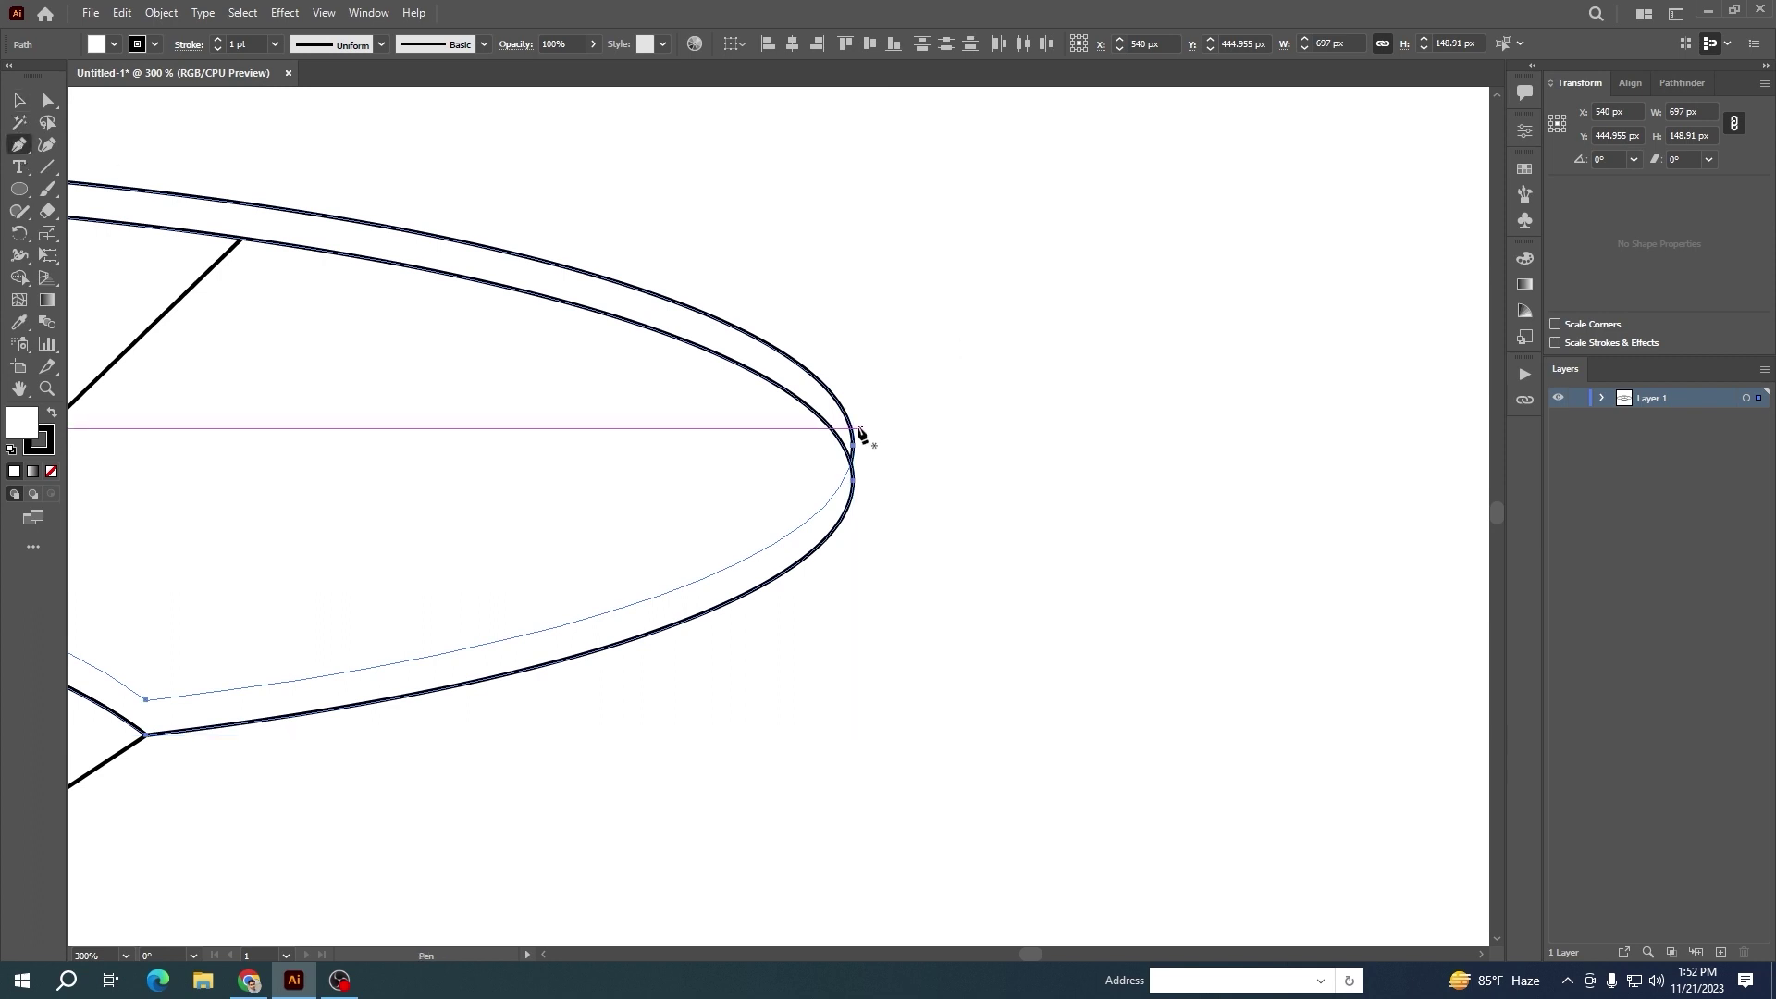
pyautogui.click(853, 430)
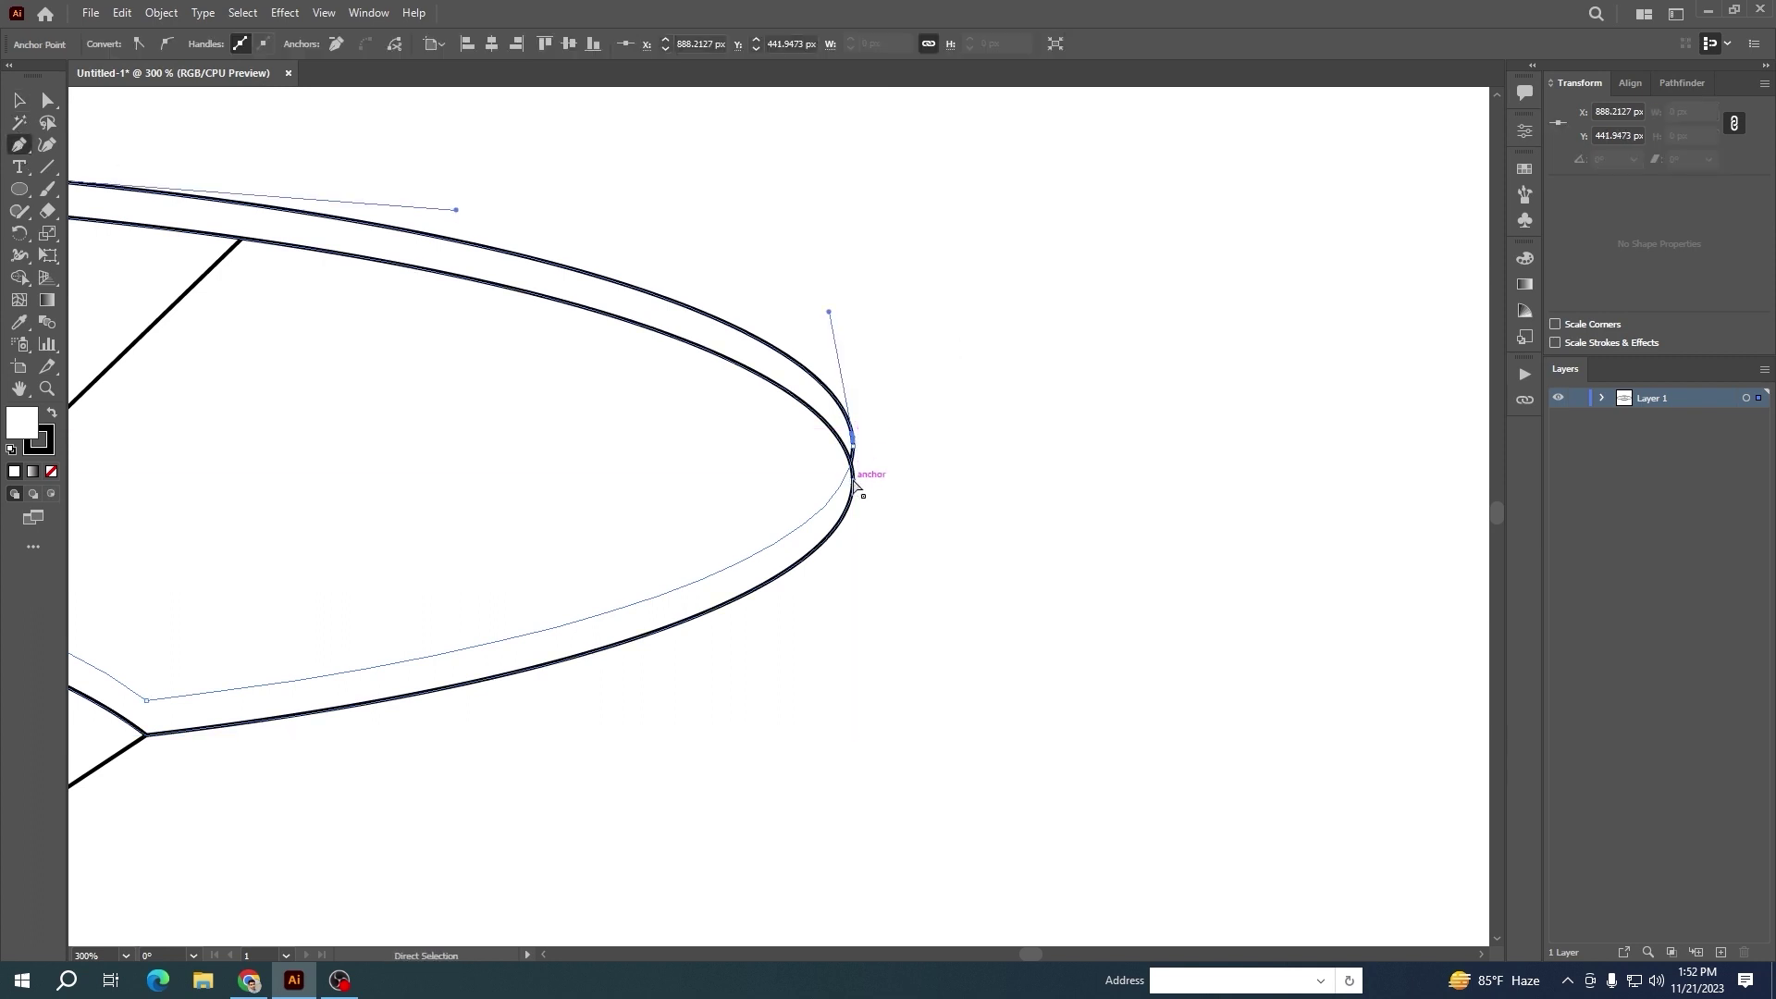
pyautogui.hotkey('ctrl', 'z')
pyautogui.hotkey('ctrl', 'z')
pyautogui.hotkey('ctrl', 'shift', 'z')
pyautogui.click(853, 429)
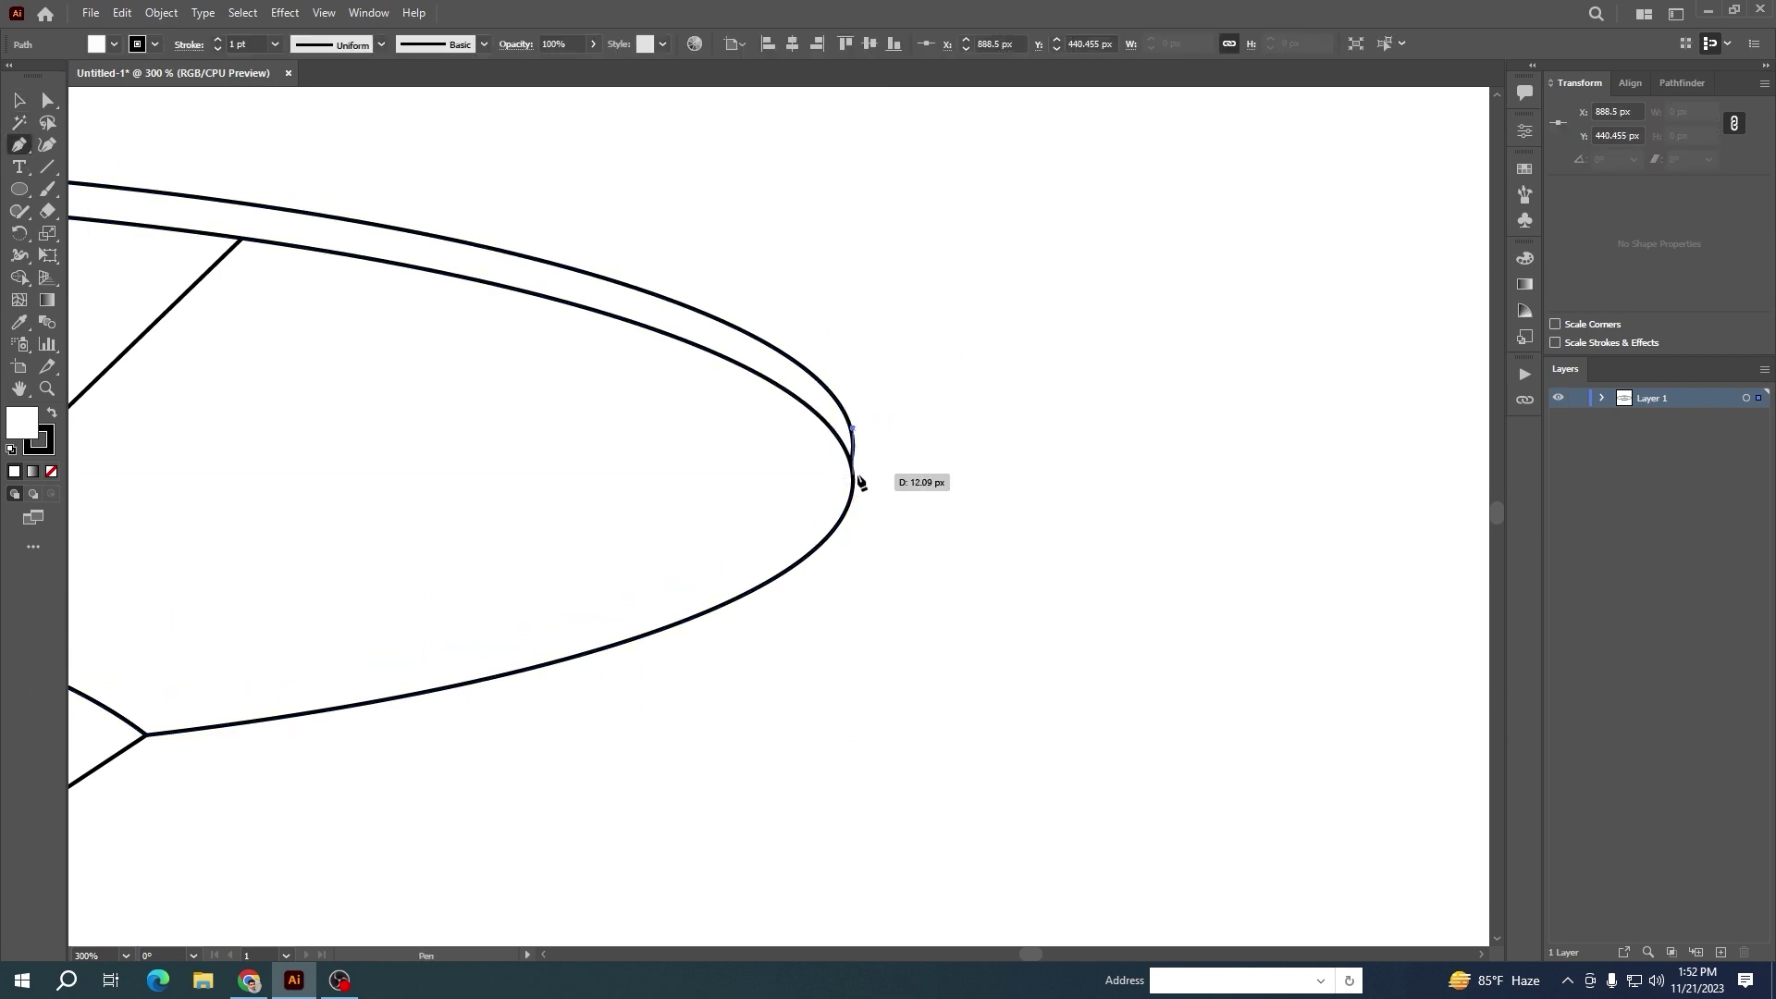
pyautogui.moveTo(854, 478); pyautogui.dragTo(884, 463)
# Draw a short vertical Pen segment joining the leftmost anchor points of the two saucer body outlines
pyautogui.scroll(-4, 557, 503)
pyautogui.scroll(5, 777, 542)
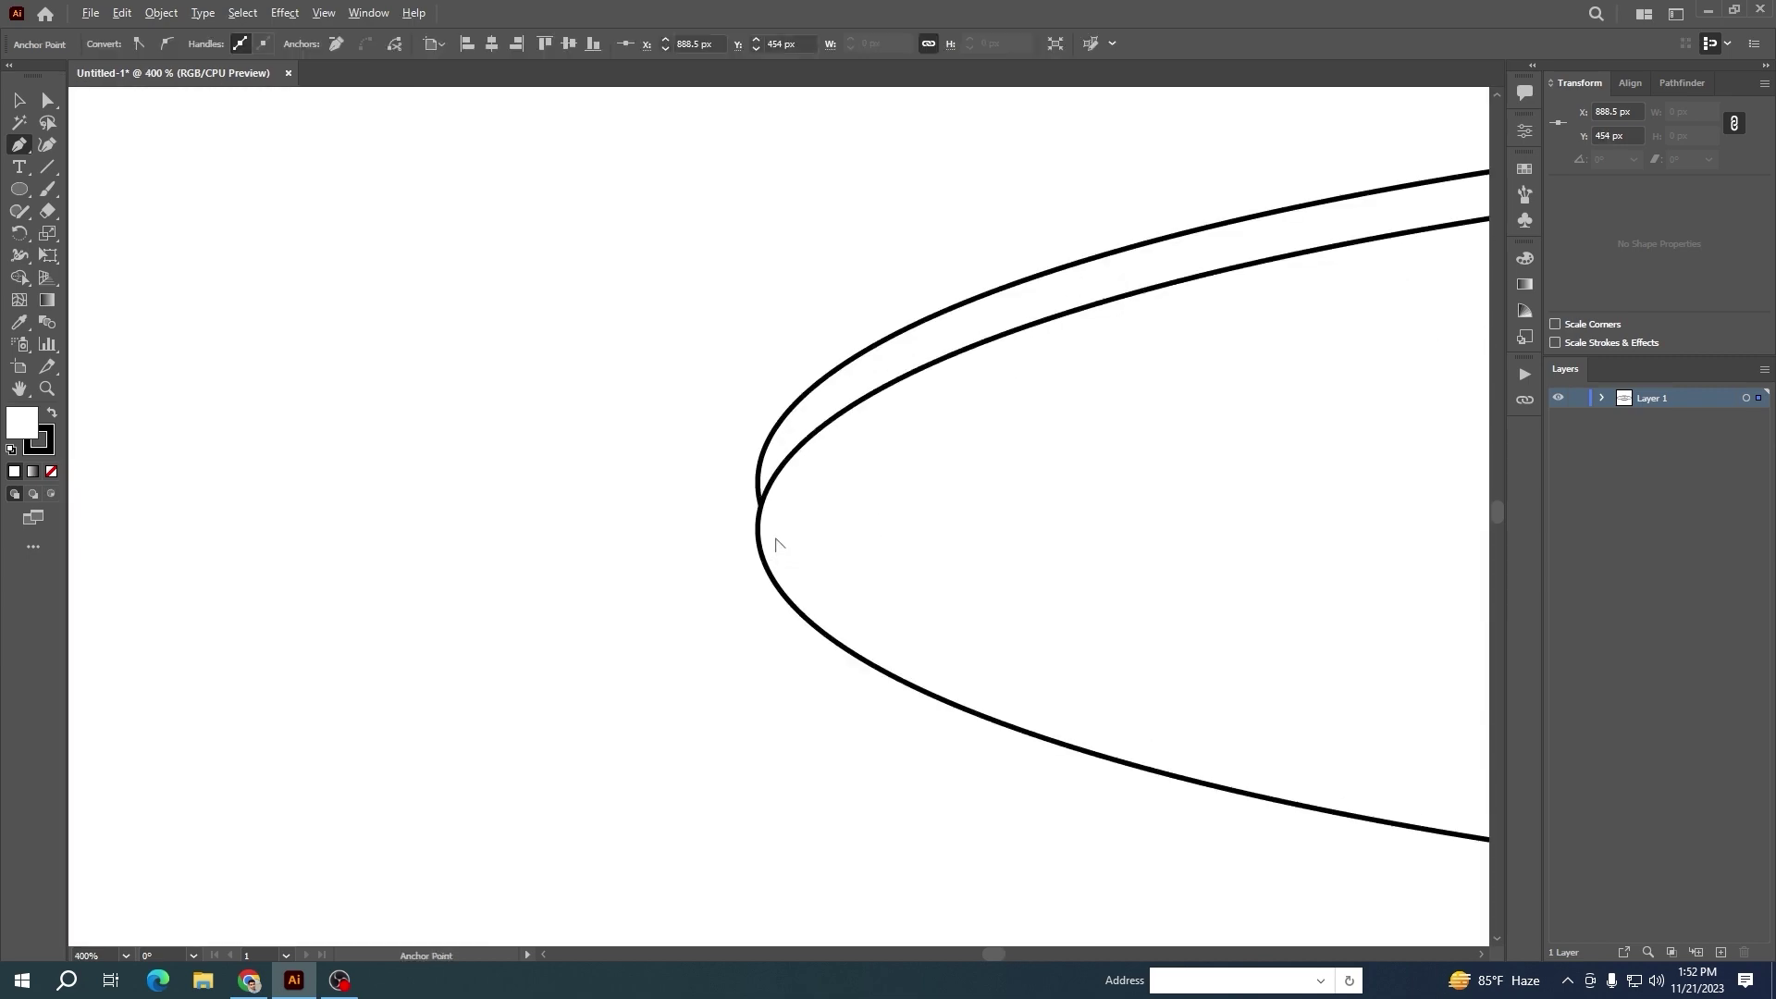
pyautogui.click(758, 529)
pyautogui.click(758, 484)
# Replace the misplaced segment at the saucer's right tip with a vertical one joining the rightmost anchor points of both outlines
pyautogui.scroll(-3, 1089, 518)
pyautogui.moveTo(1265, 552); pyautogui.dragTo(9, 543)
pyautogui.scroll(6, 1013, 520)
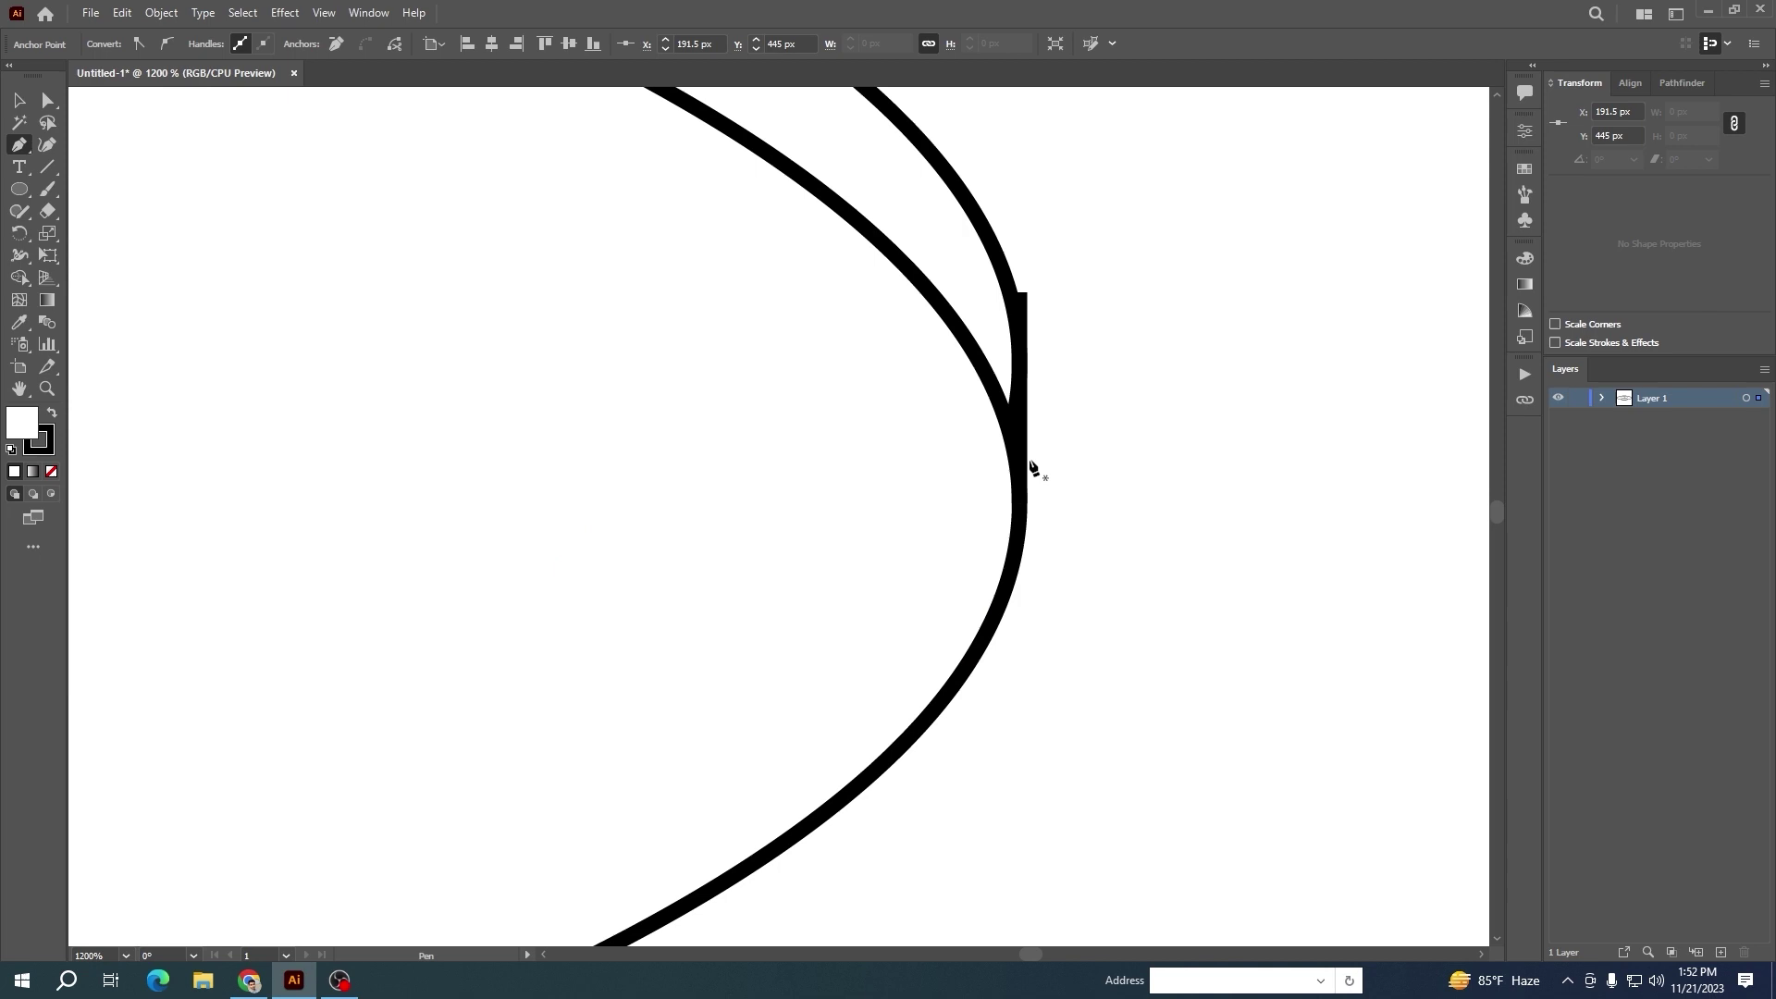
pyautogui.click(1025, 366)
pyautogui.press('Delete')
pyautogui.press('p')
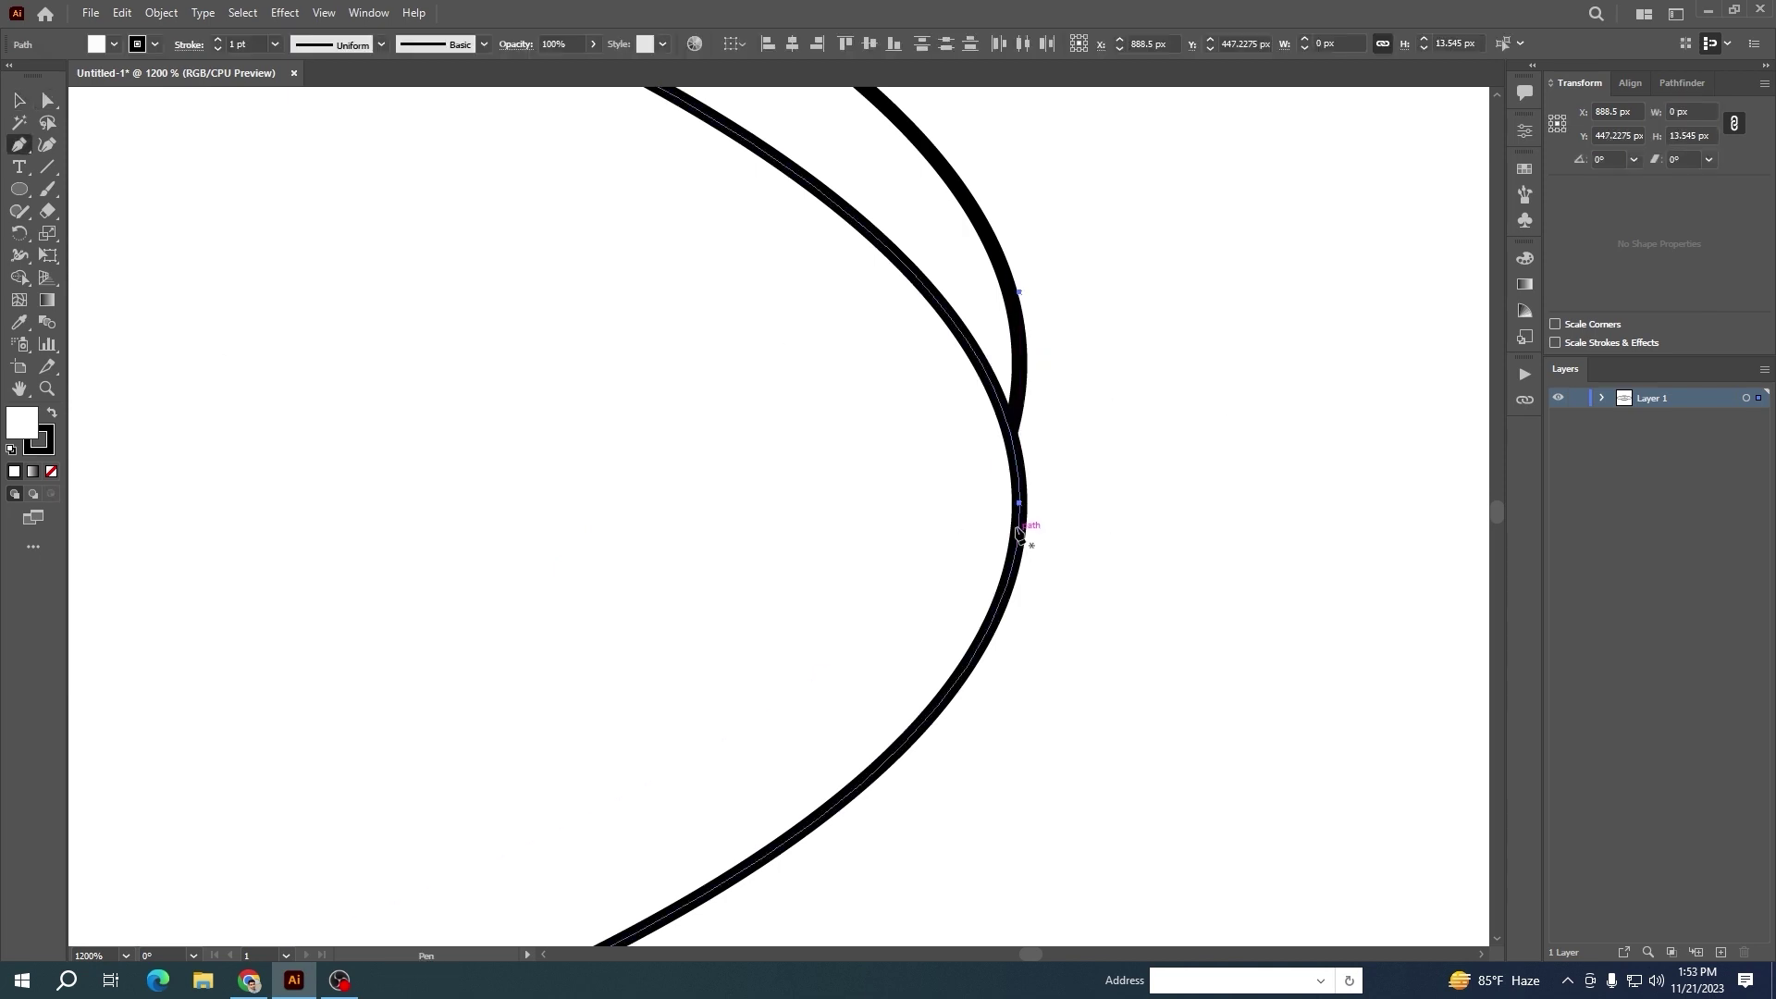
pyautogui.hotkey('ctrl', 'z')
pyautogui.click(1019, 503)
pyautogui.click(1020, 363)
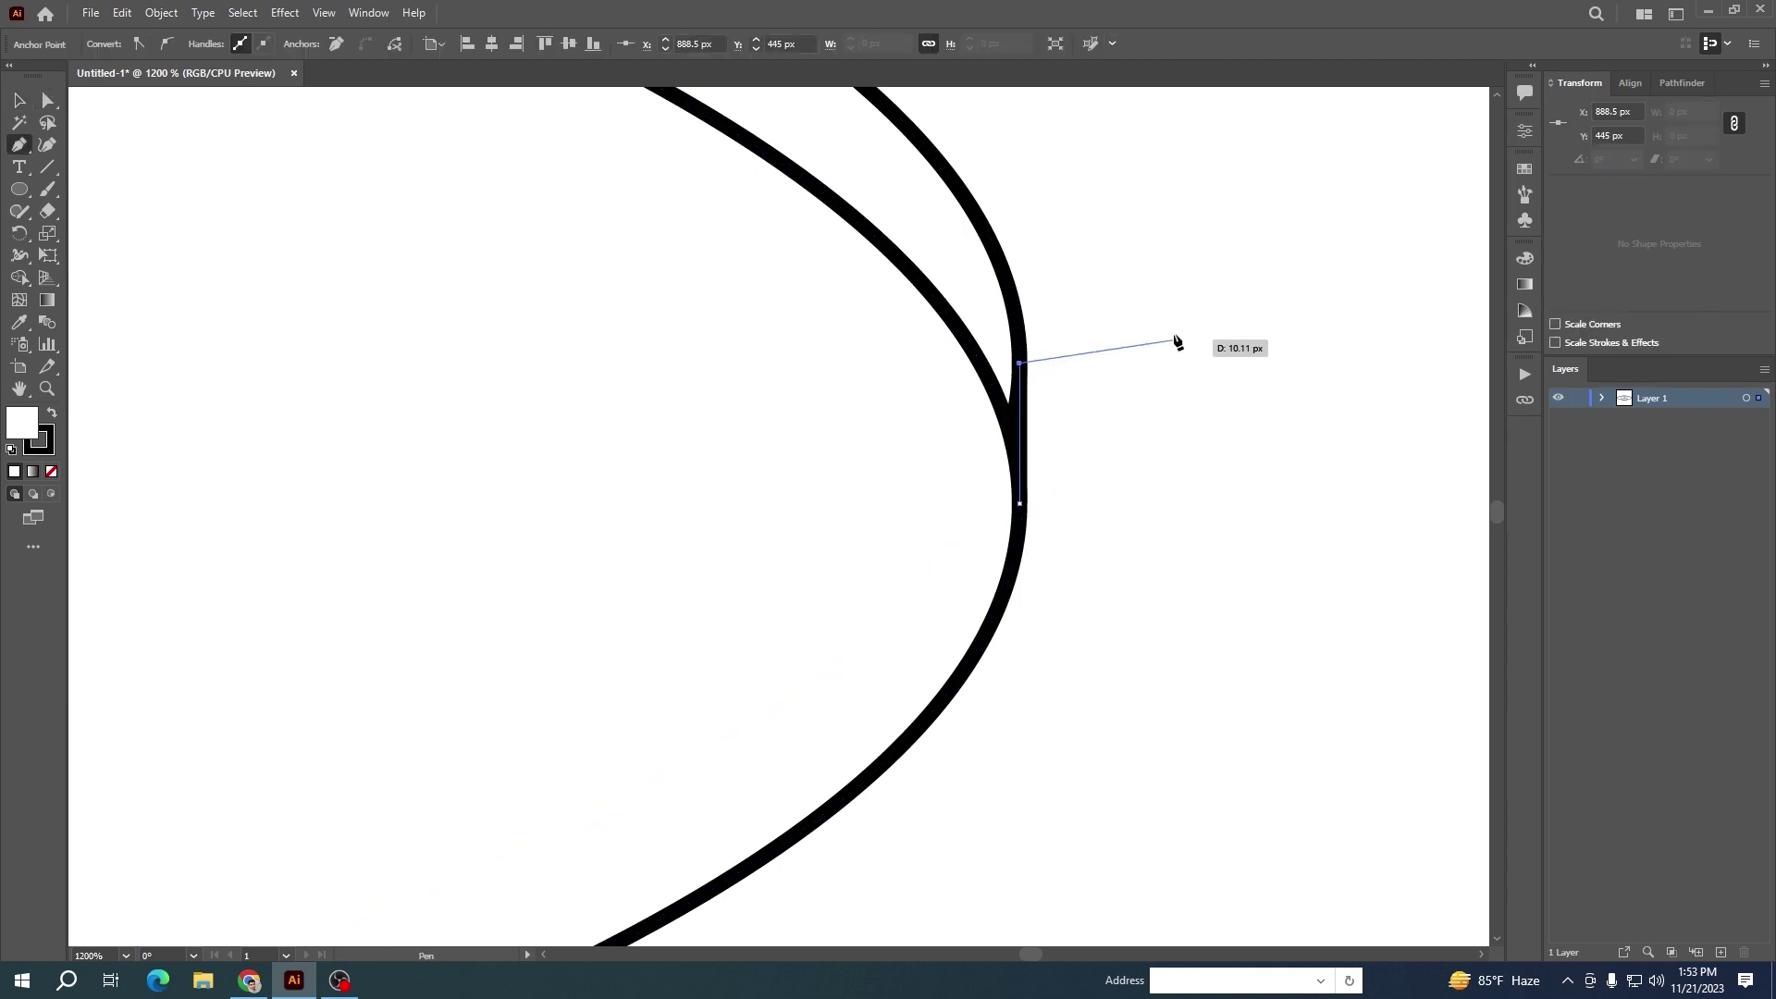
# Nudge the saucer's rear rim outline slightly down to narrow the rim band
pyautogui.scroll(-8, 1031, 611)
pyautogui.press('v')
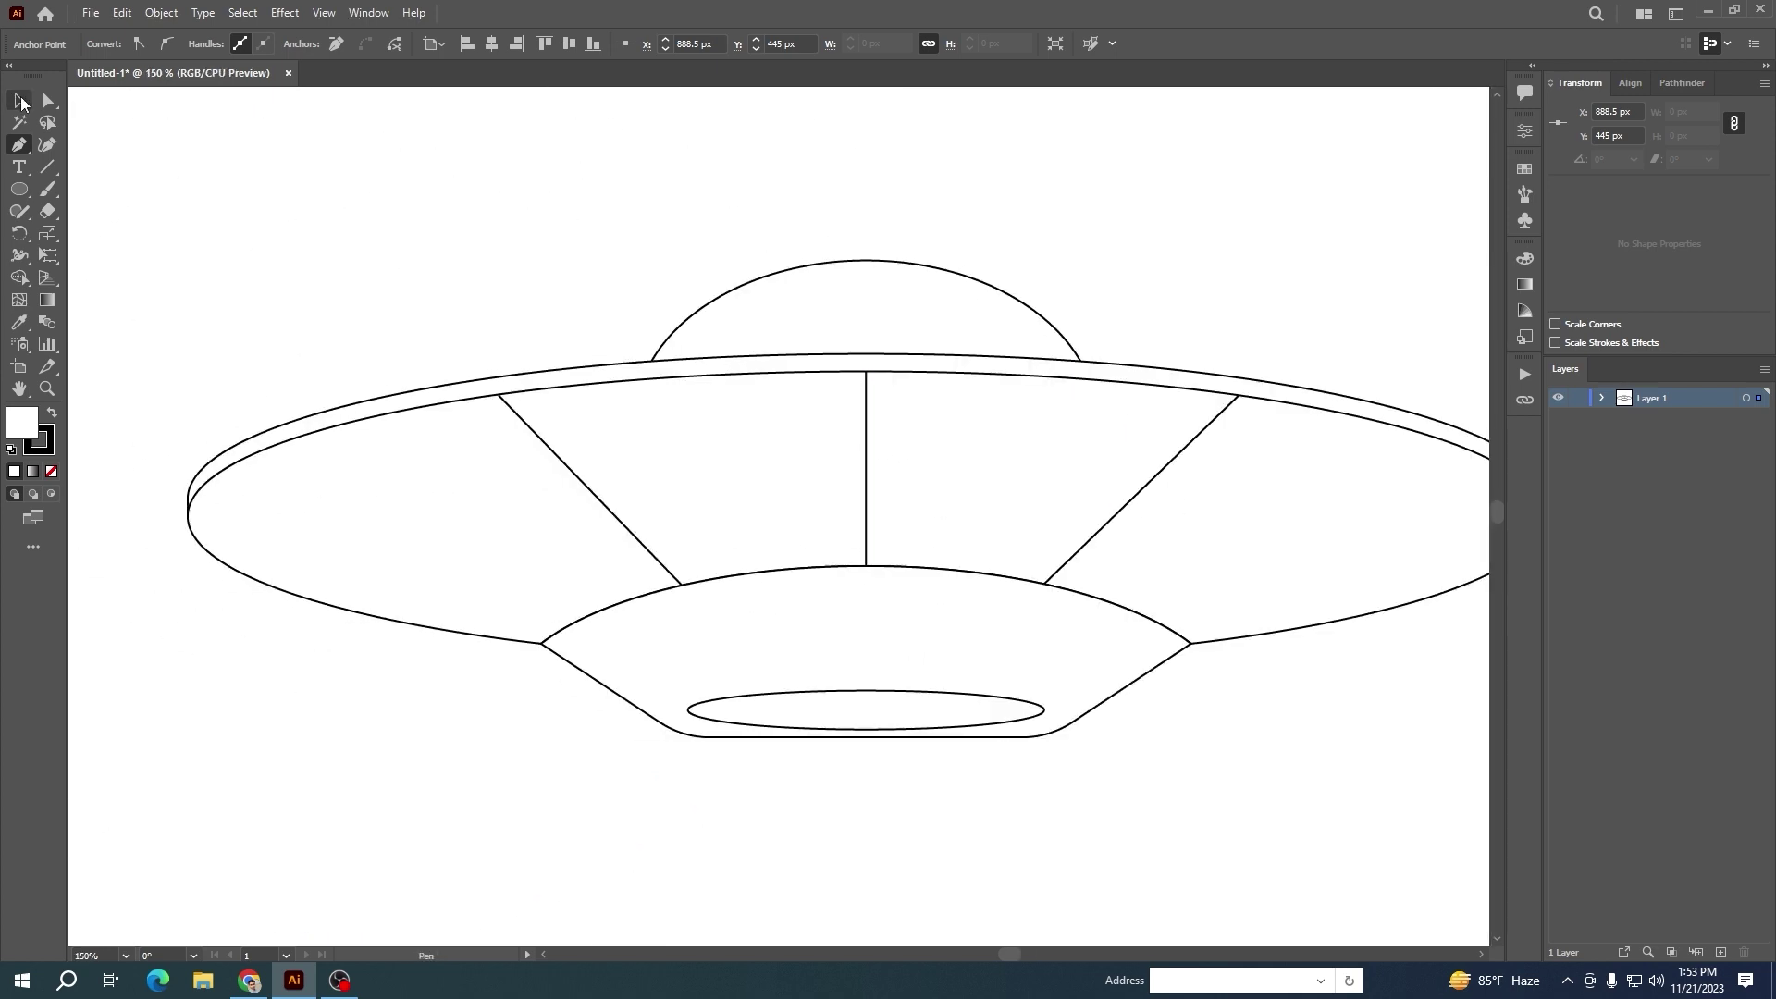
pyautogui.scroll(1, 620, 680)
pyautogui.click(713, 466)
pyautogui.press('Down')
pyautogui.press('Down')
pyautogui.press('Down')
pyautogui.click(1266, 559)
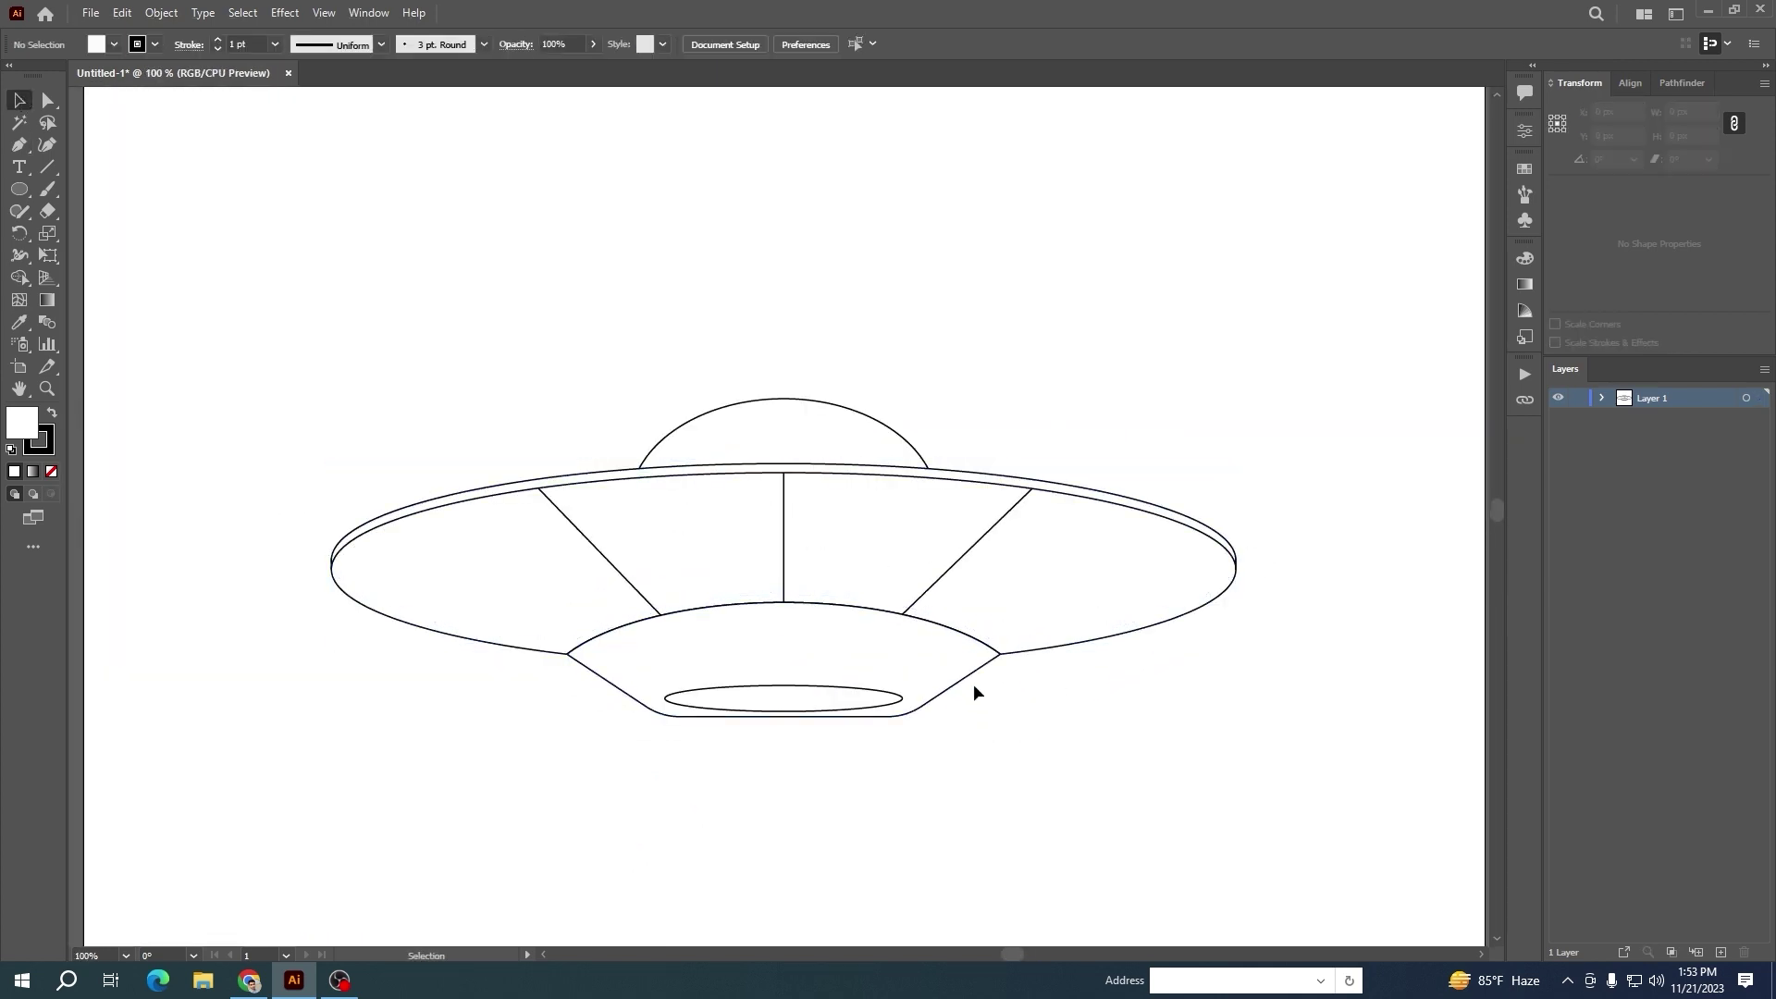
# Set the stroke weight of all the saucer's outlines to 3 pt
pyautogui.moveTo(1313, 786); pyautogui.dragTo(348, 509)
pyautogui.click(217, 41)
pyautogui.click(218, 41)
pyautogui.click(1111, 430)
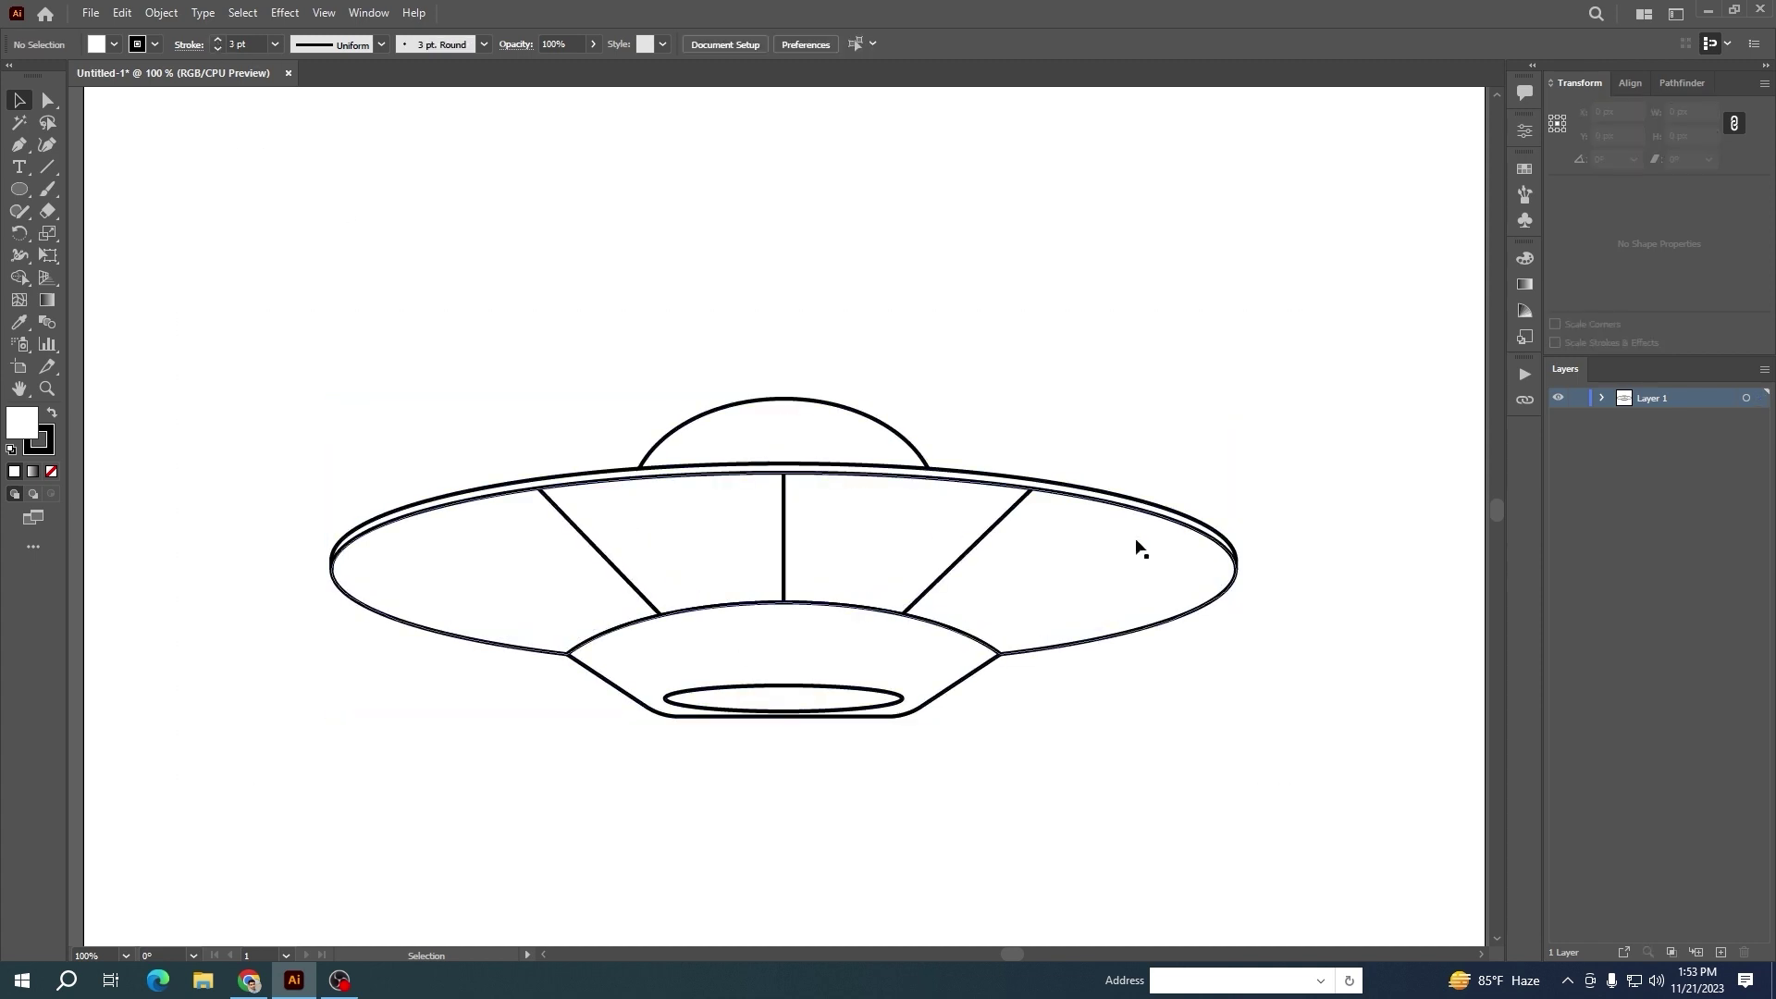
# Nudge the dome ellipse at the top of the saucer slightly upward
pyautogui.scroll(-2, 1142, 521)
pyautogui.scroll(1, 1142, 521)
pyautogui.click(962, 467)
pyautogui.press('Up')
pyautogui.press('Up')
pyautogui.press('Up')
pyautogui.press('Up')
pyautogui.press('Up')
pyautogui.press('Up')
pyautogui.press('Up')
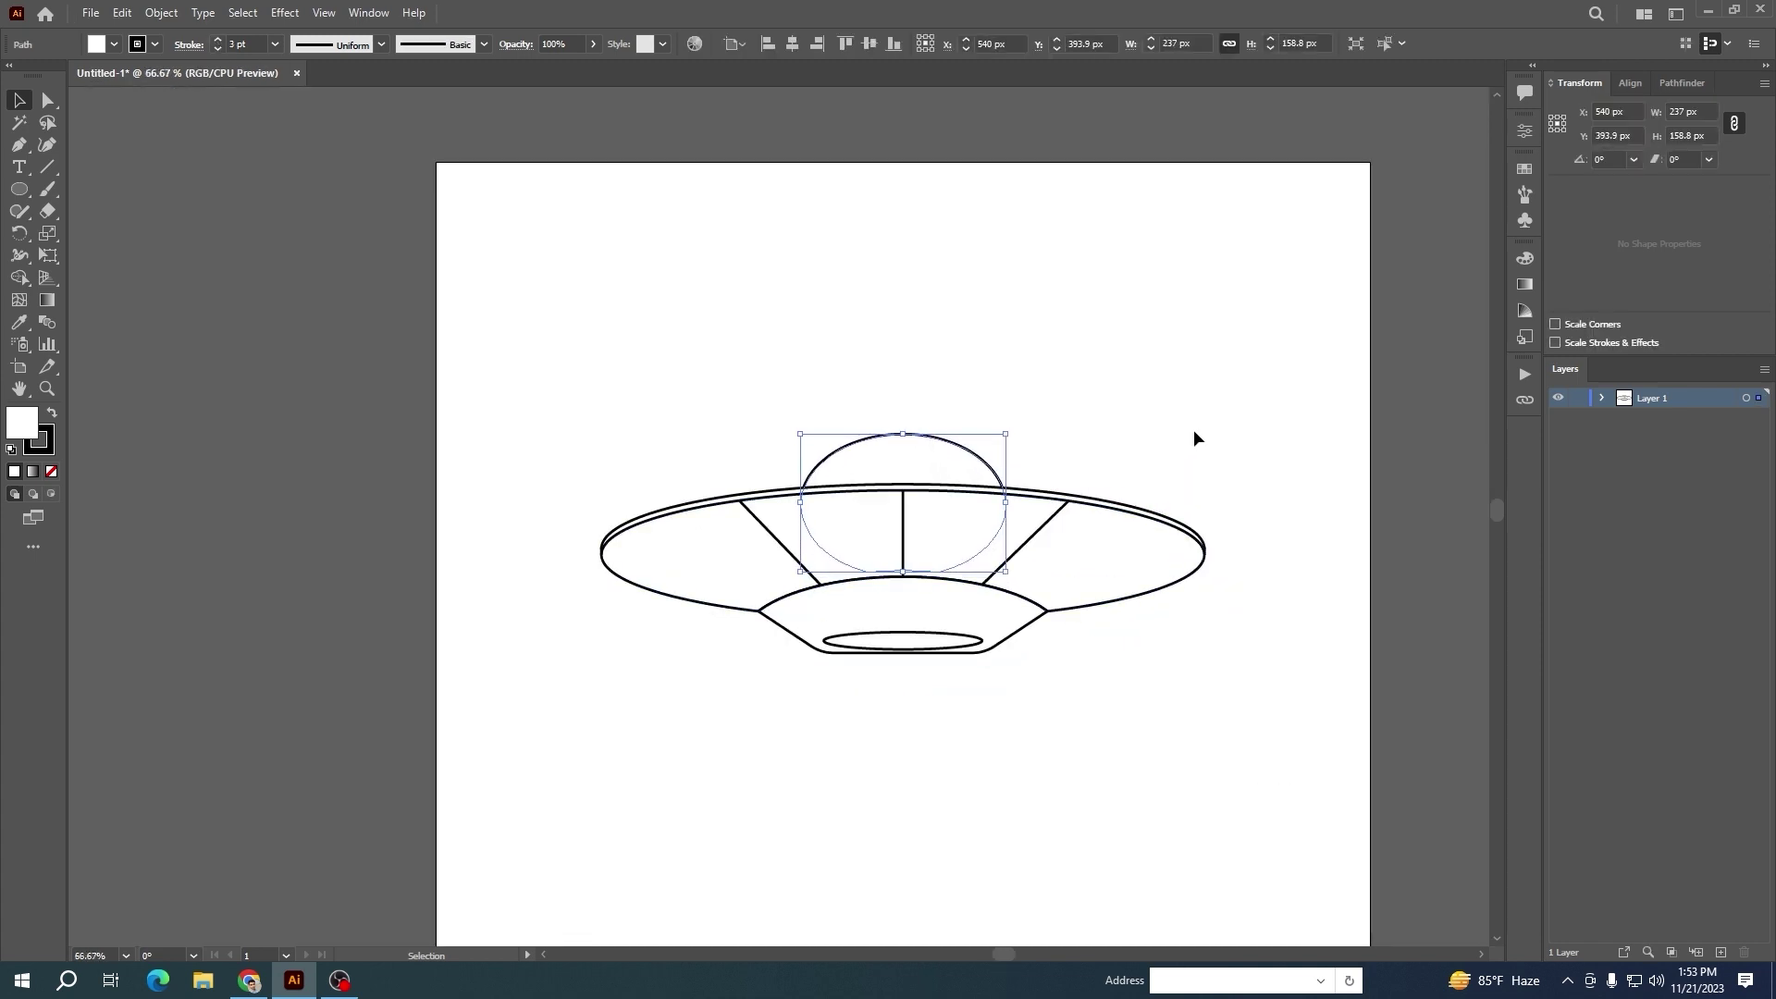
pyautogui.click(1194, 429)
# Move the small flat ellipse at the saucer's base slightly up
pyautogui.press('space')
pyautogui.moveTo(1150, 684); pyautogui.dragTo(1083, 697)
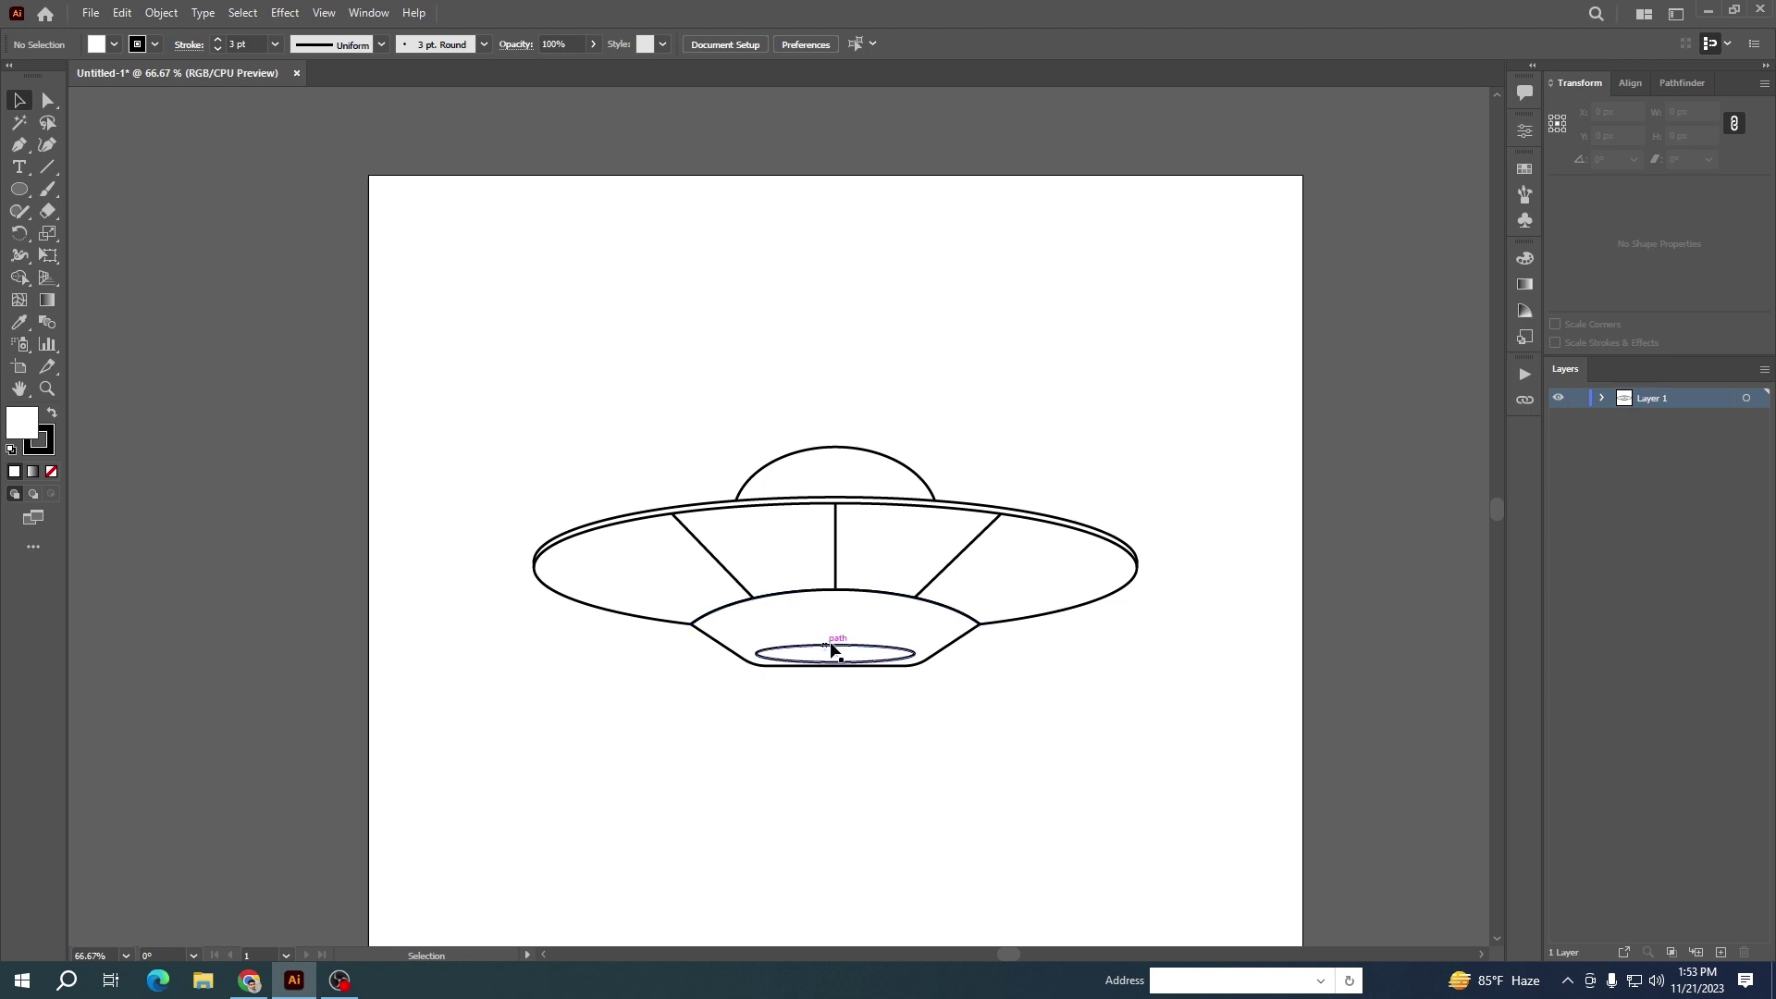
pyautogui.moveTo(832, 646); pyautogui.dragTo(832, 645)
pyautogui.click(924, 735)
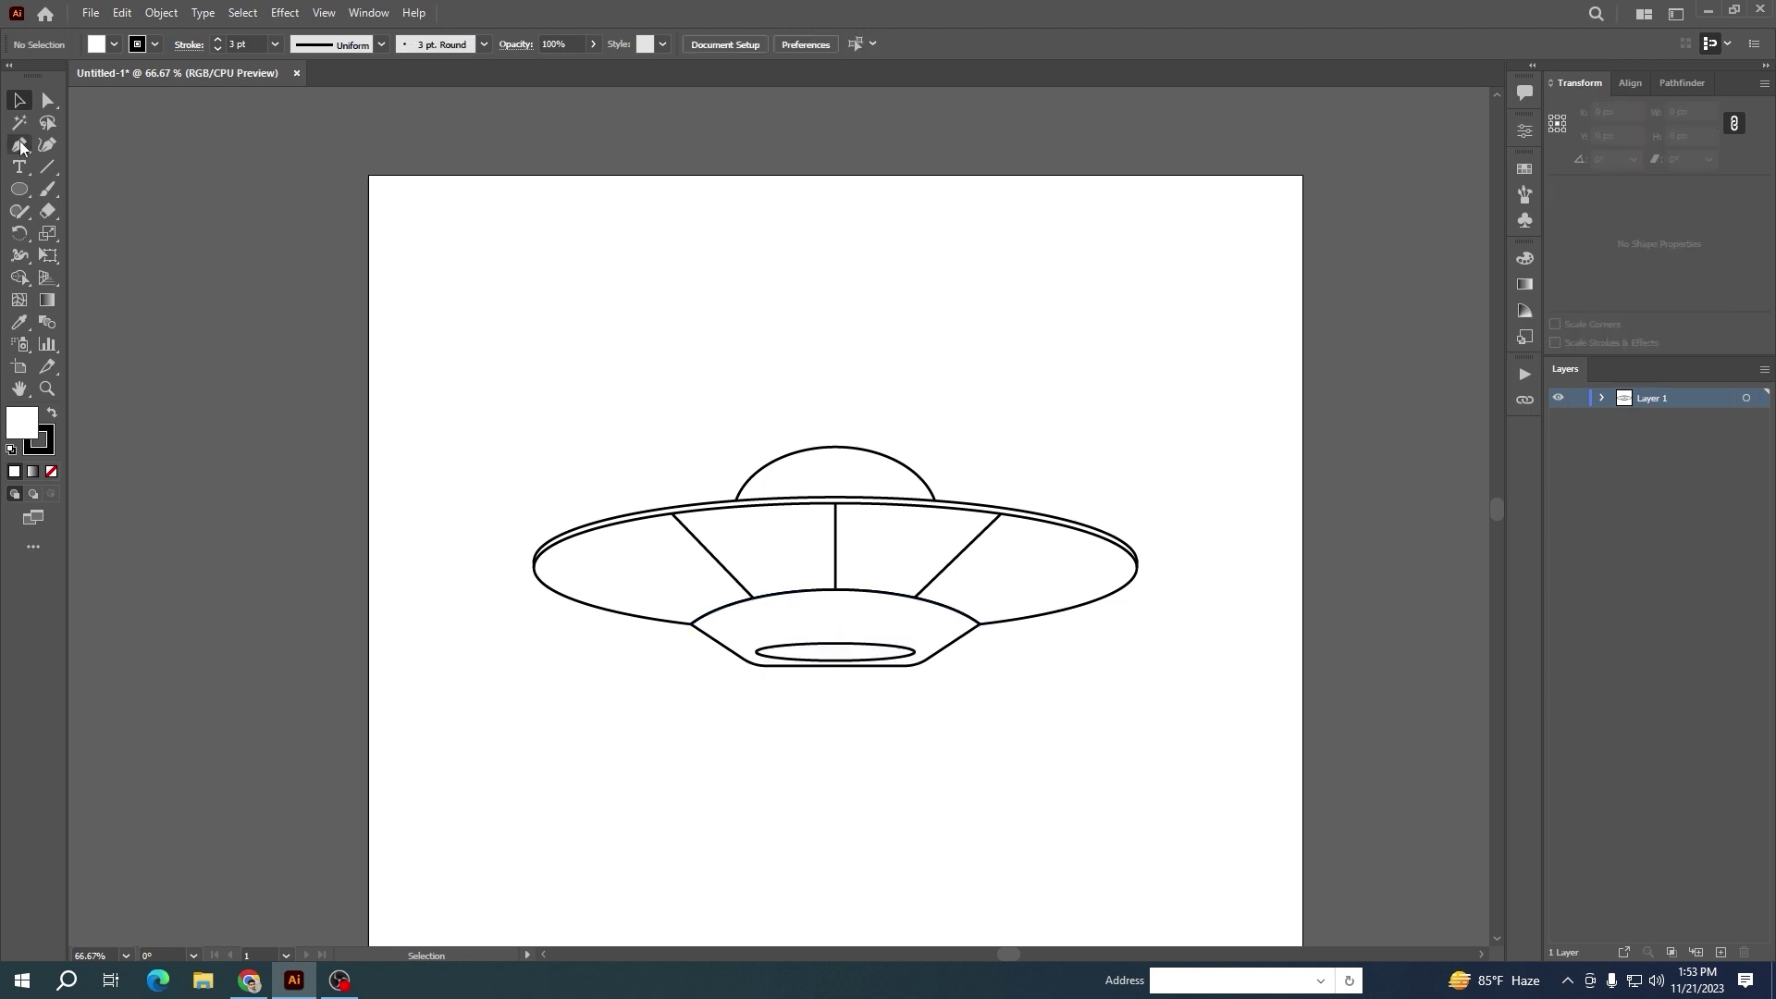
# Try to build an unfilled arc above the base ellipse from a horizontal Pen line, raising and smoothing its midpoint anchor
pyautogui.click(741, 645)
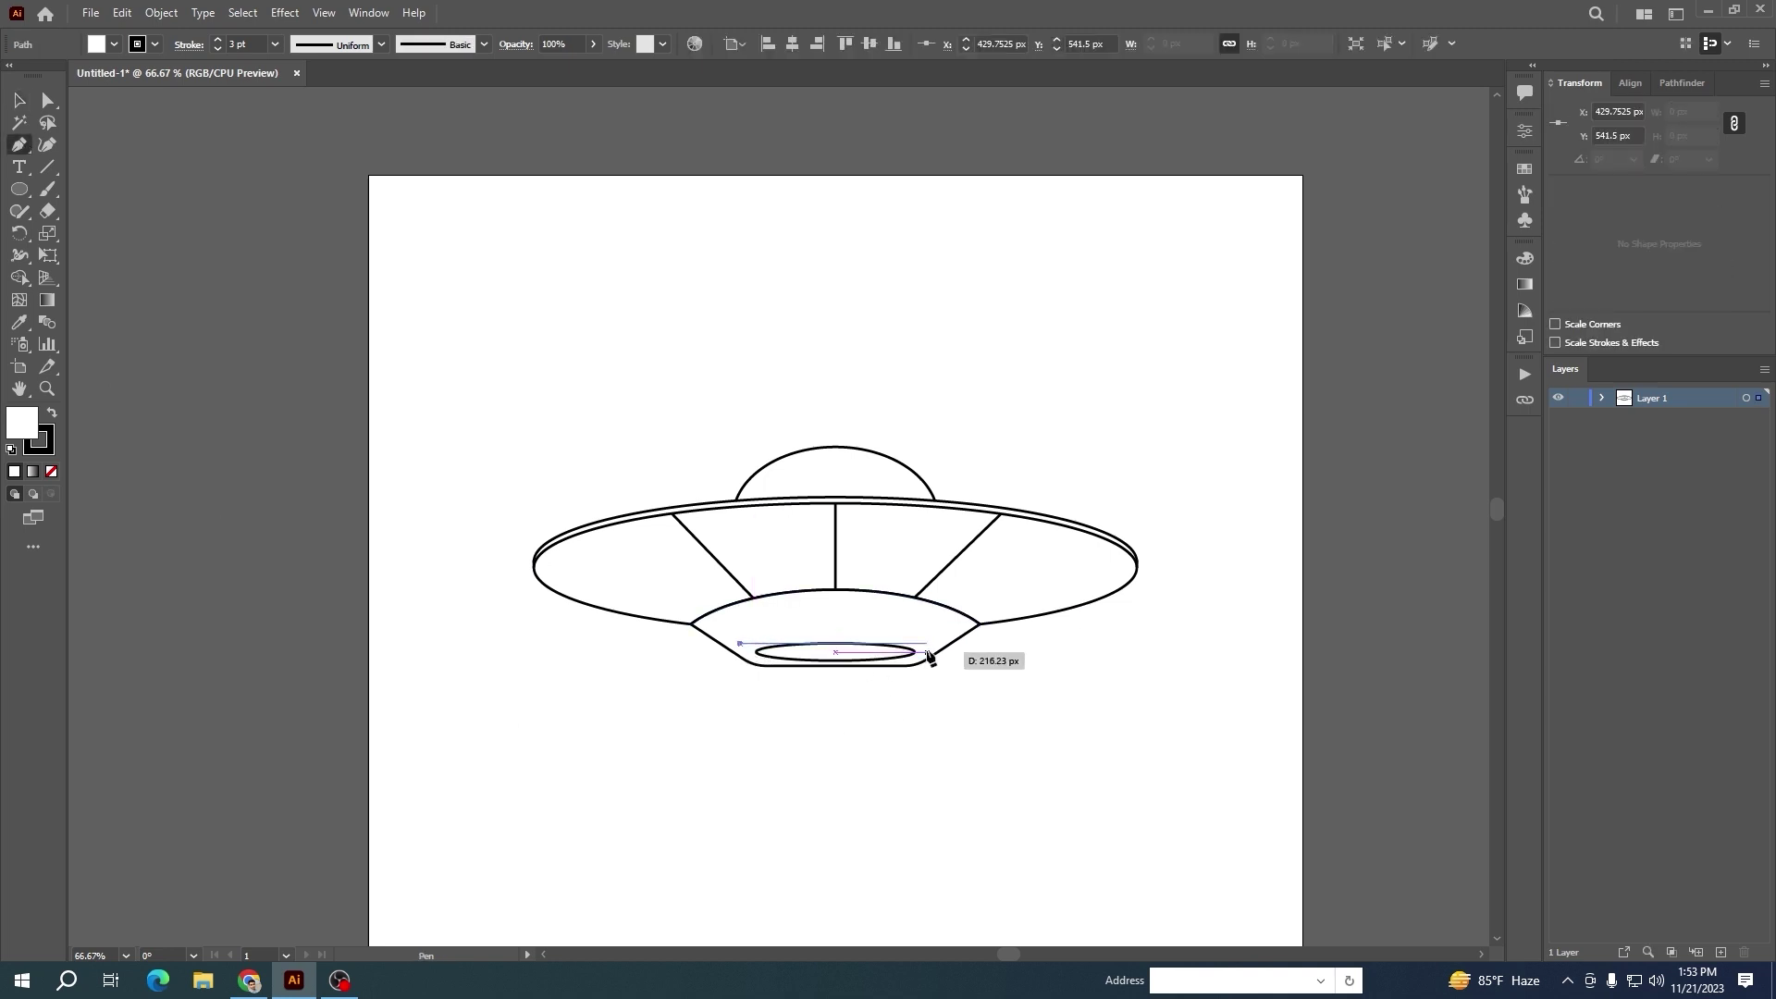
pyautogui.click(928, 645)
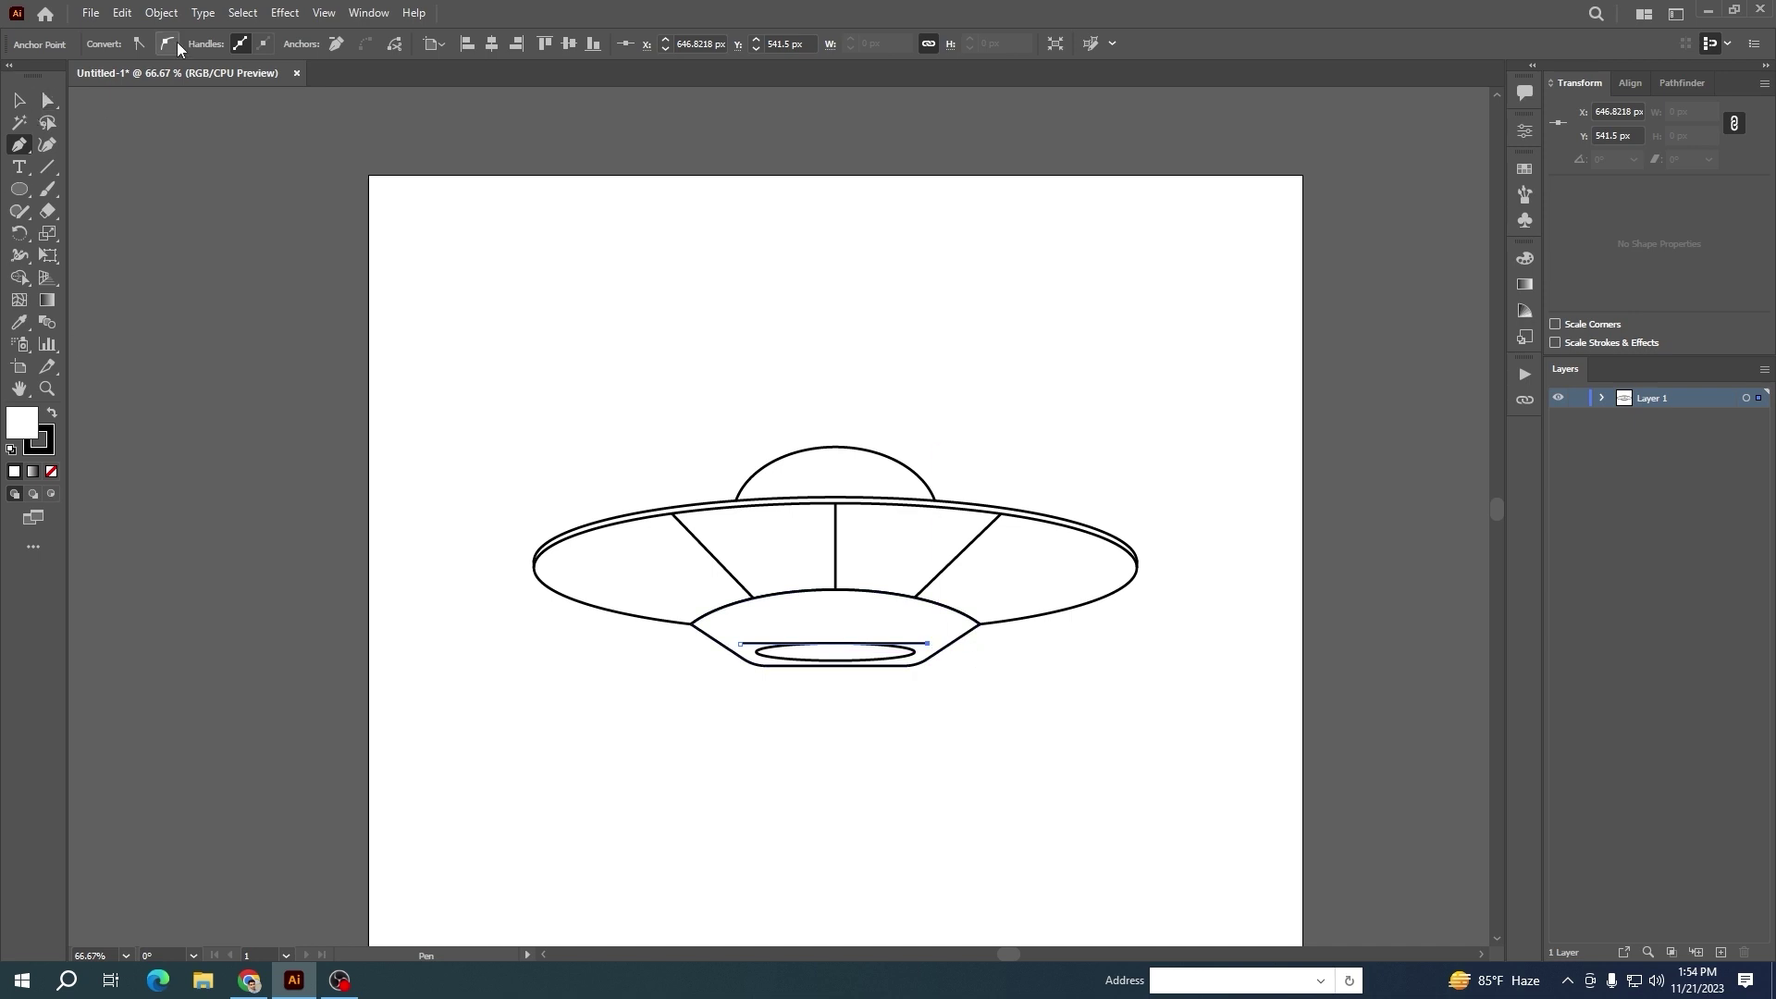
pyautogui.scroll(3, 895, 683)
pyautogui.click(714, 577)
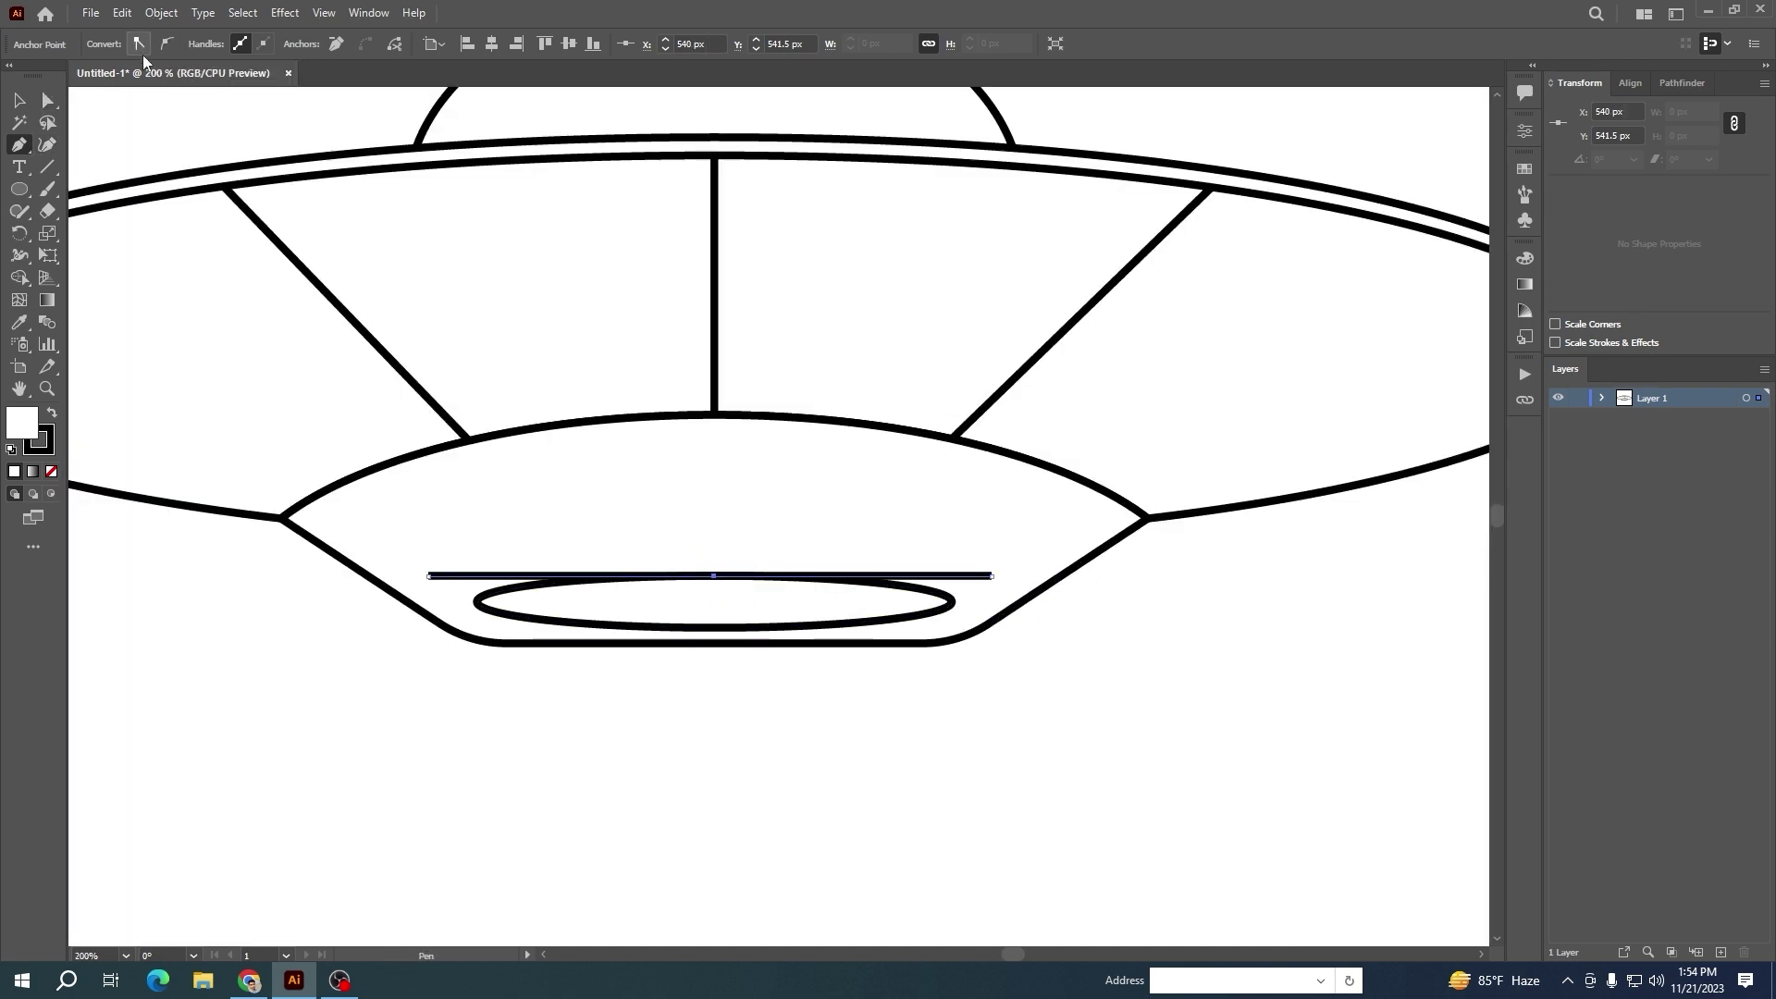
pyautogui.click(44, 105)
pyautogui.moveTo(714, 576)
pyautogui.mouseDown()
pyautogui.moveTo(712, 515)
pyautogui.moveTo(714, 547)
pyautogui.mouseUp()
pyautogui.click(166, 44)
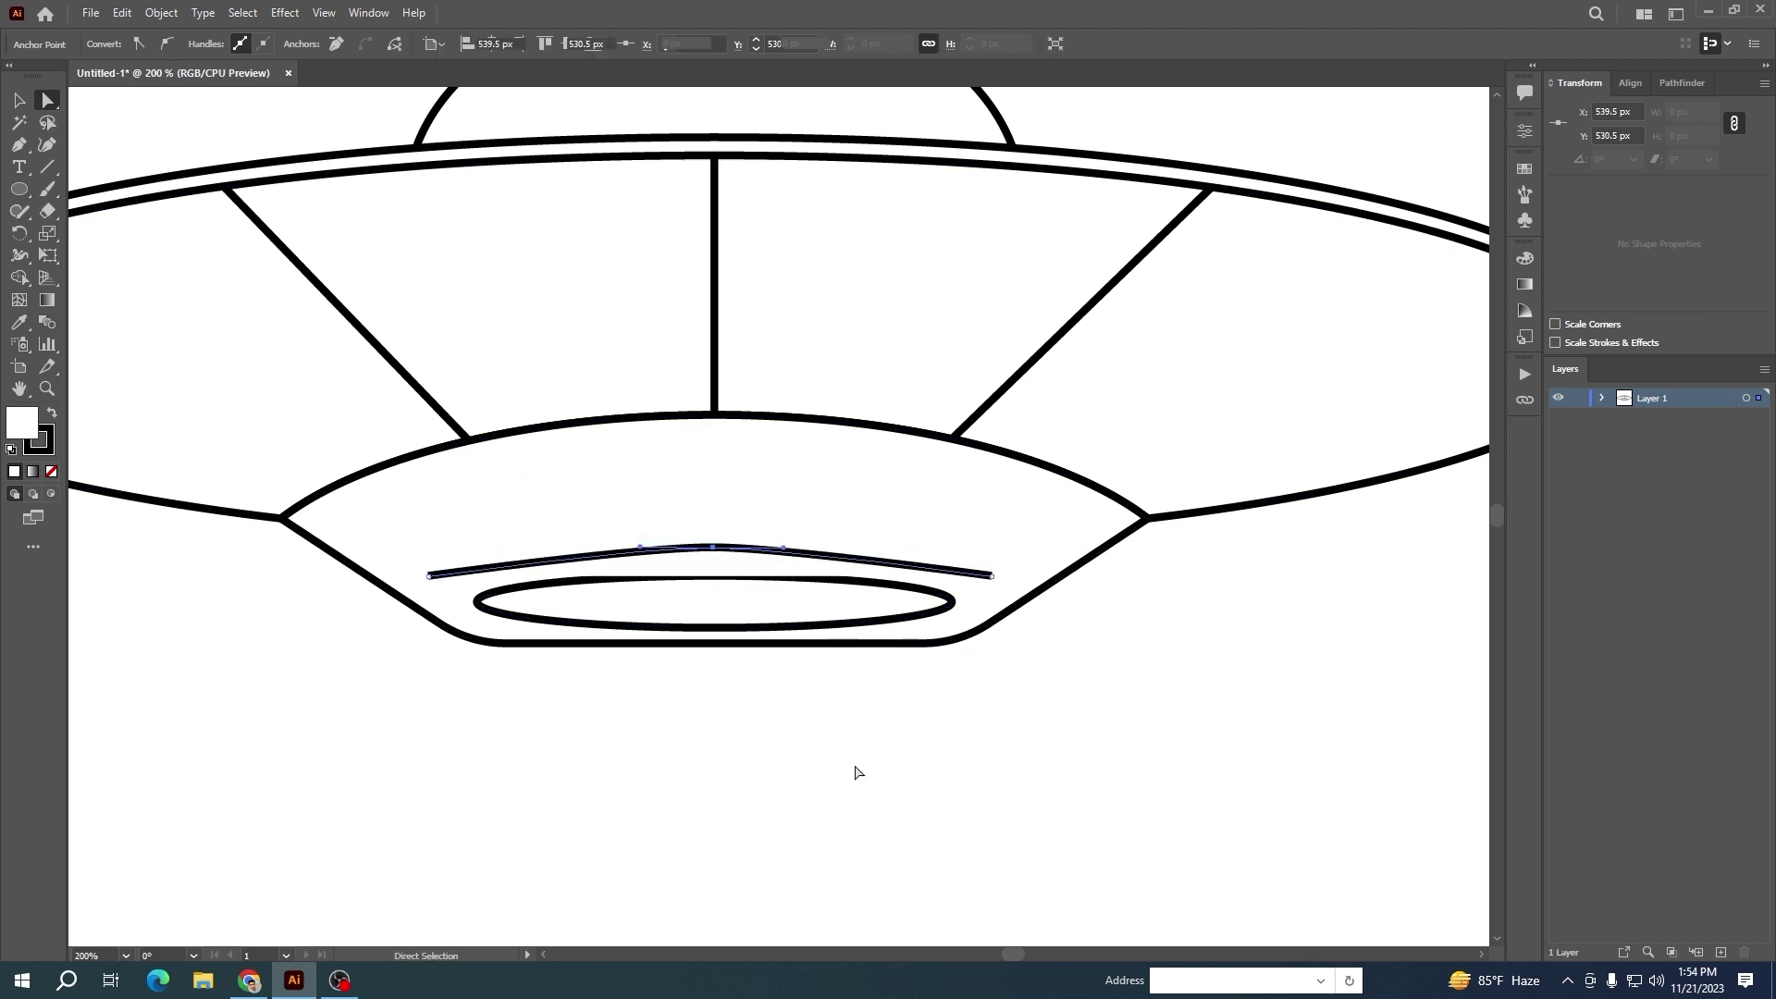
pyautogui.click(854, 768)
pyautogui.click(712, 548)
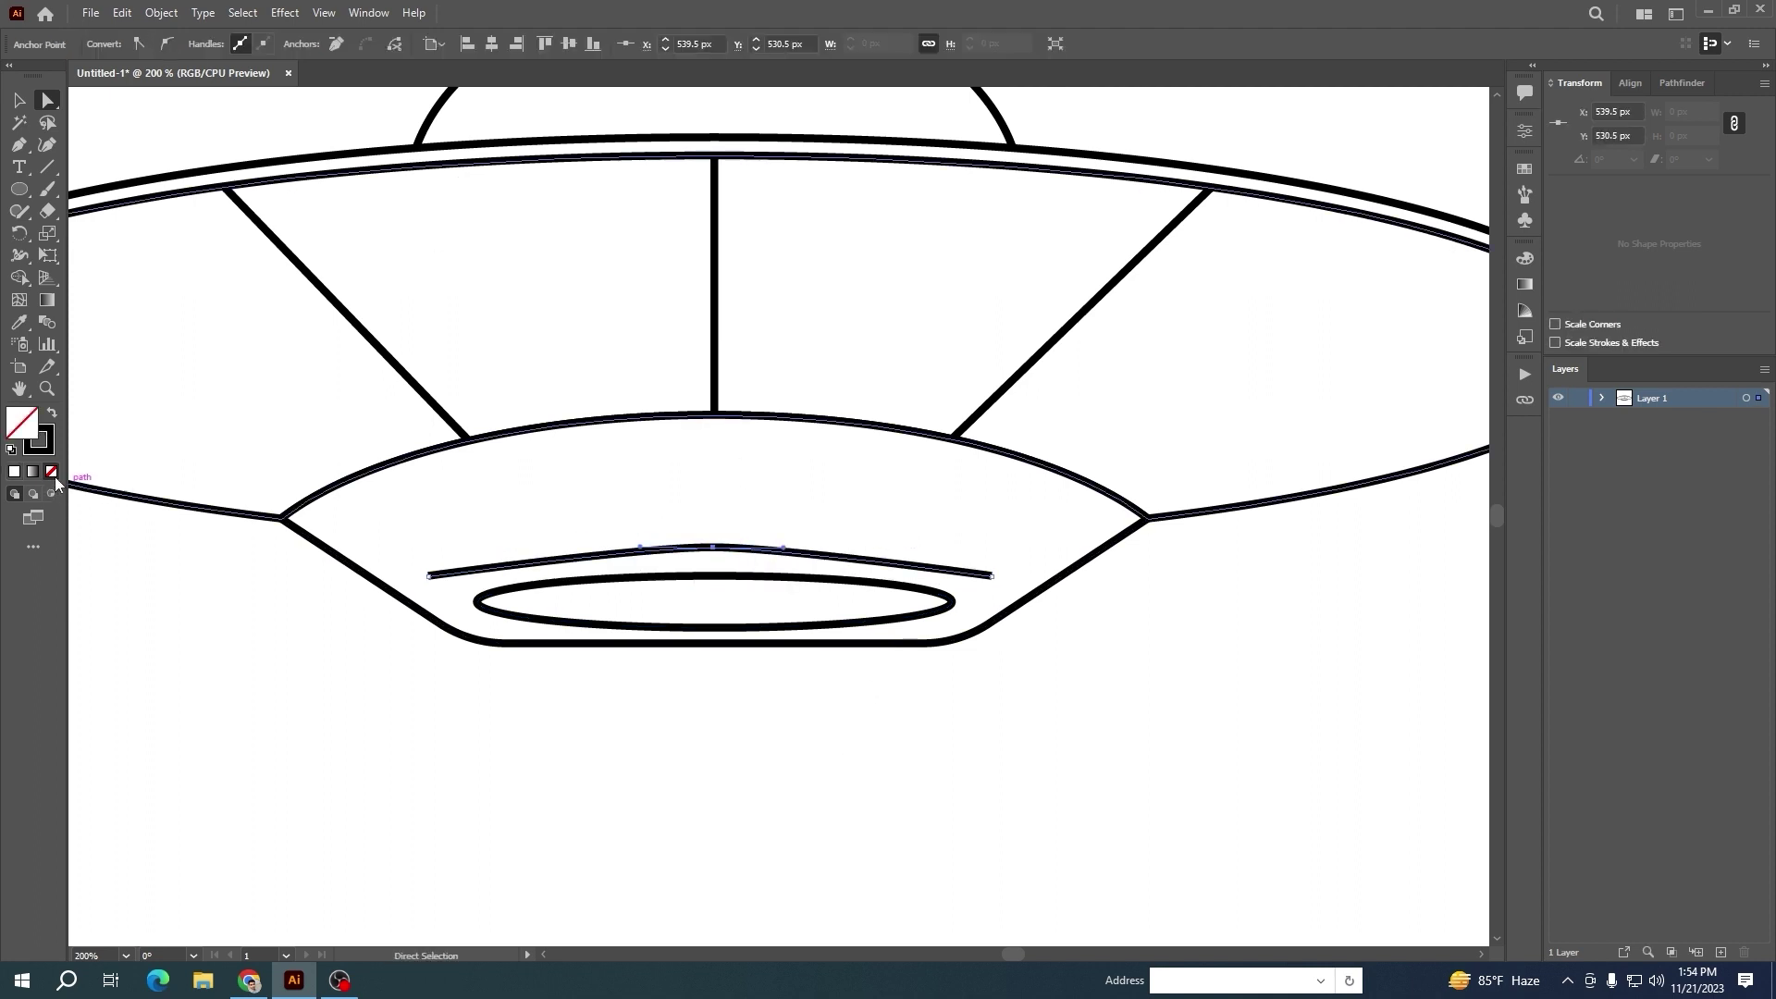
# Delete the bent Pen line above the base ellipse
pyautogui.click(17, 100)
pyautogui.click(746, 659)
pyautogui.click(724, 550)
pyautogui.press('Delete')
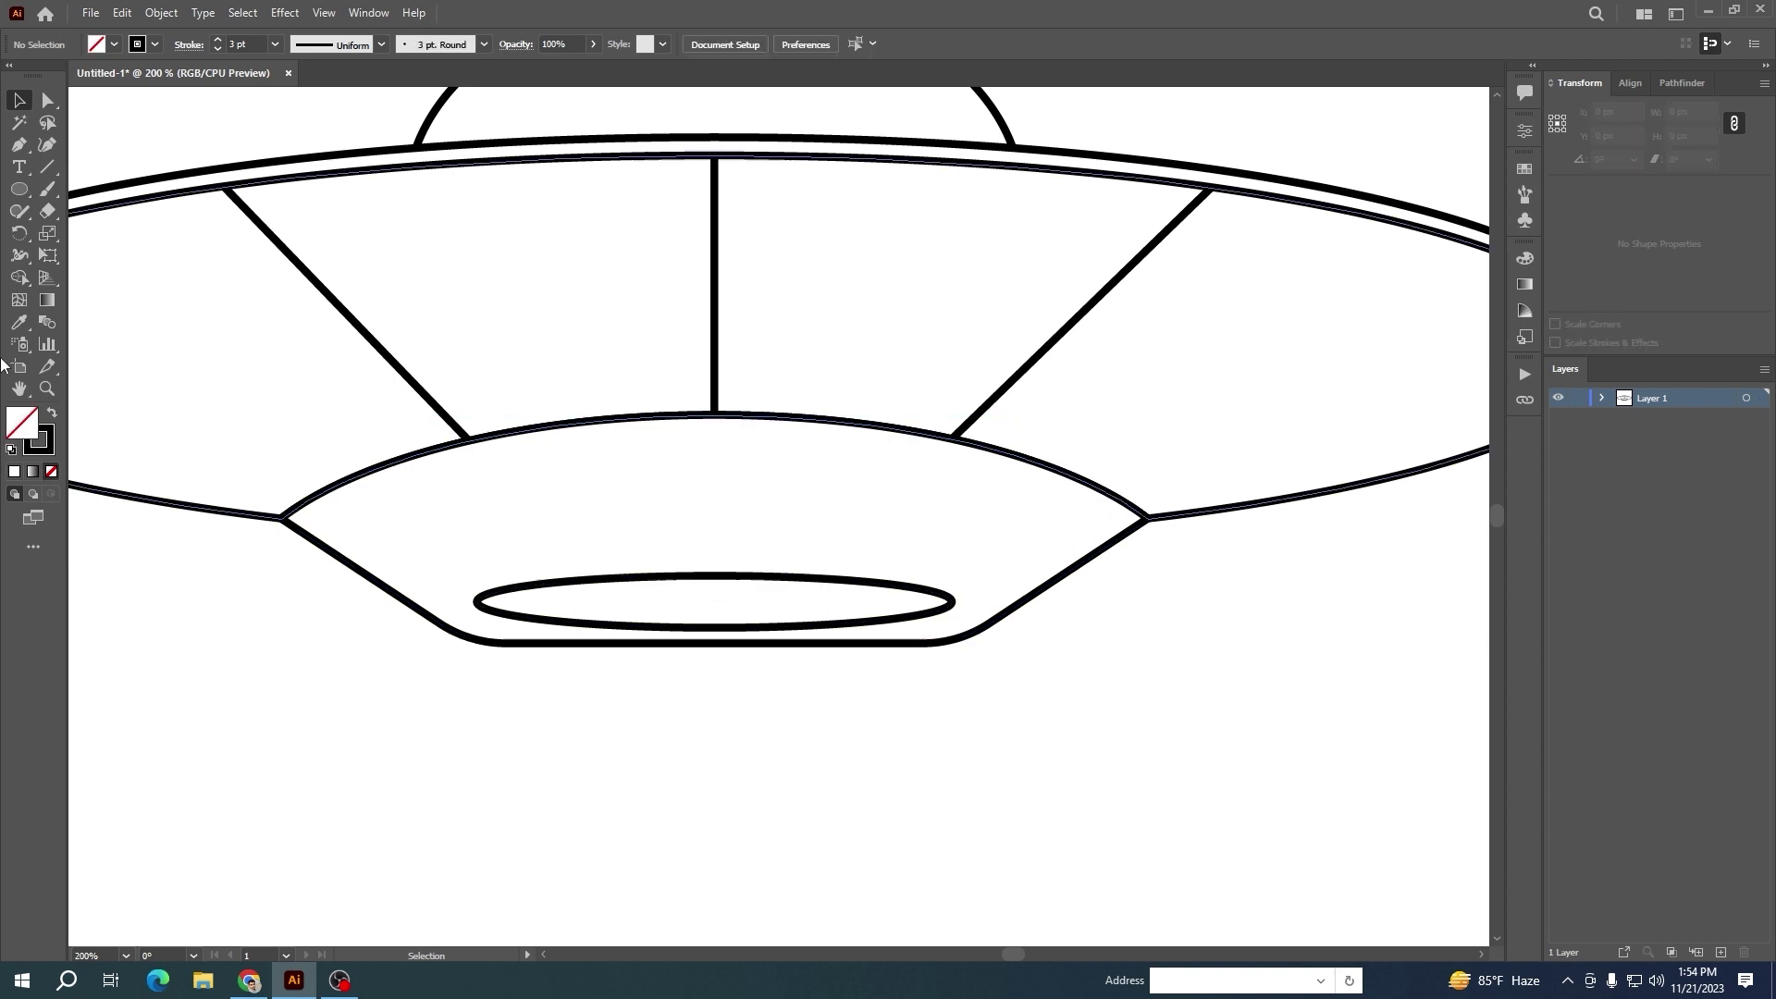
# Draw an unfilled curved Pen arc about 211 px wide and 24 px high above the base ellipse
pyautogui.press('p')
pyautogui.click(436, 594)
pyautogui.moveTo(983, 594); pyautogui.dragTo(1053, 669)
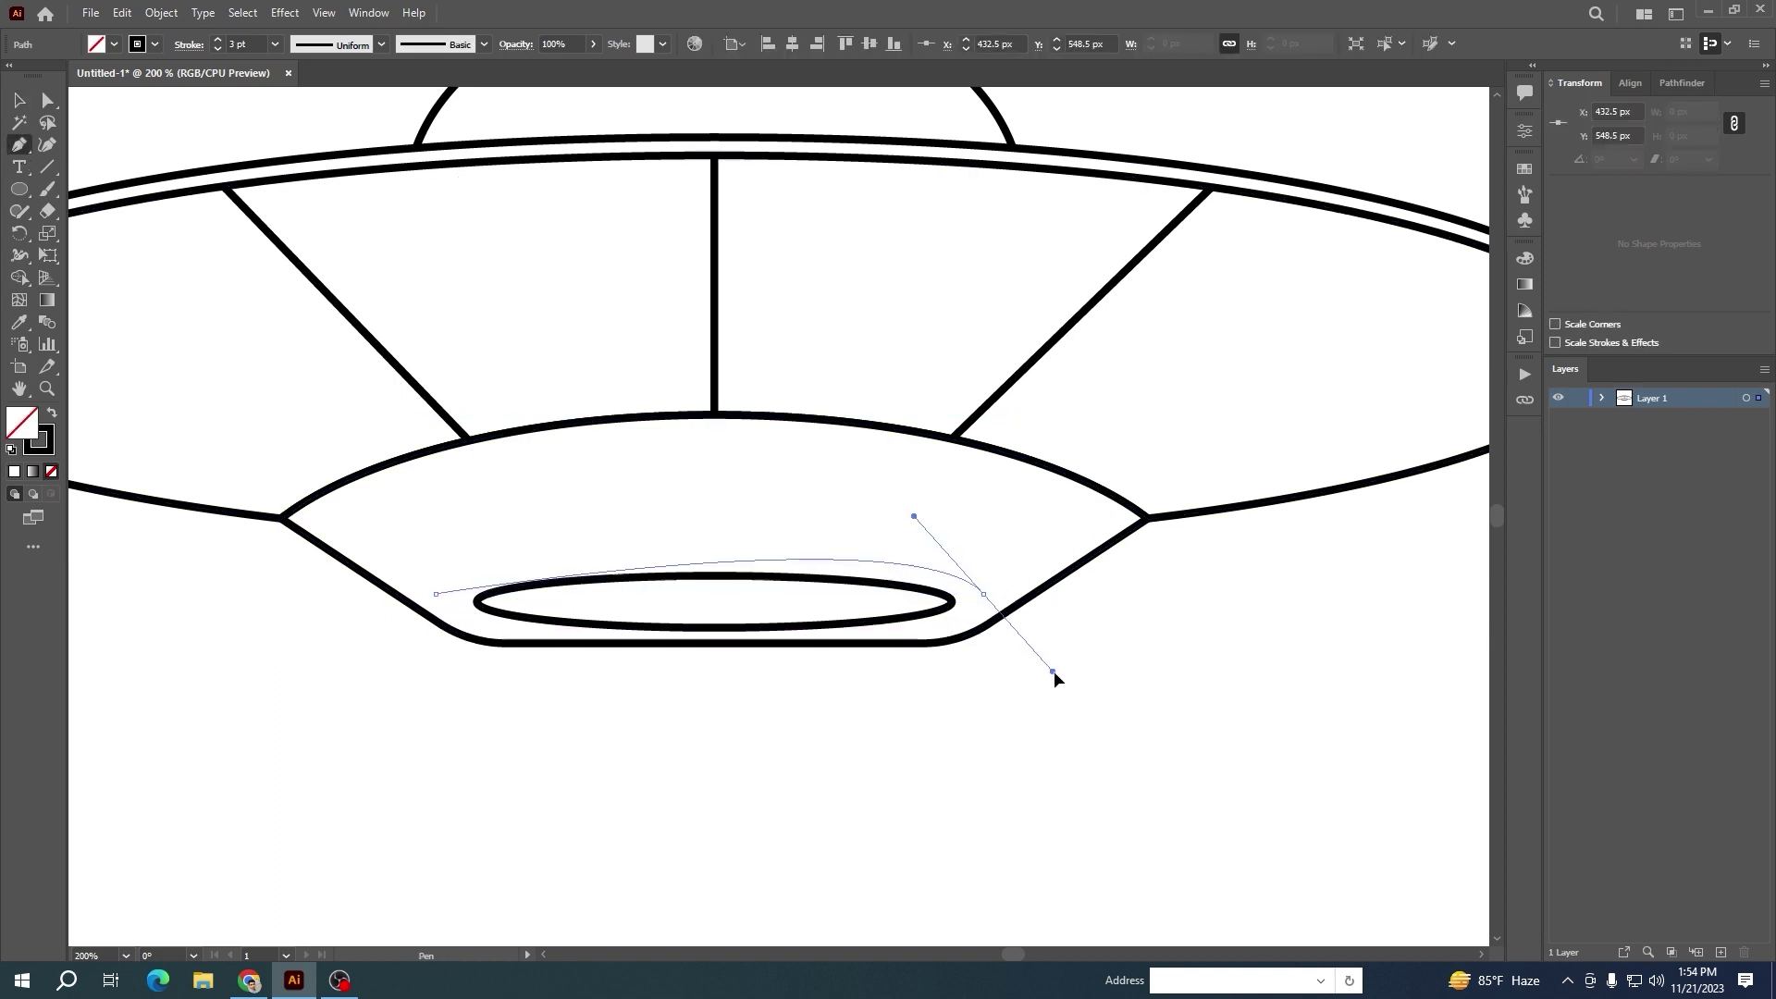
pyautogui.moveTo(1288, 725); pyautogui.dragTo(1274, 734)
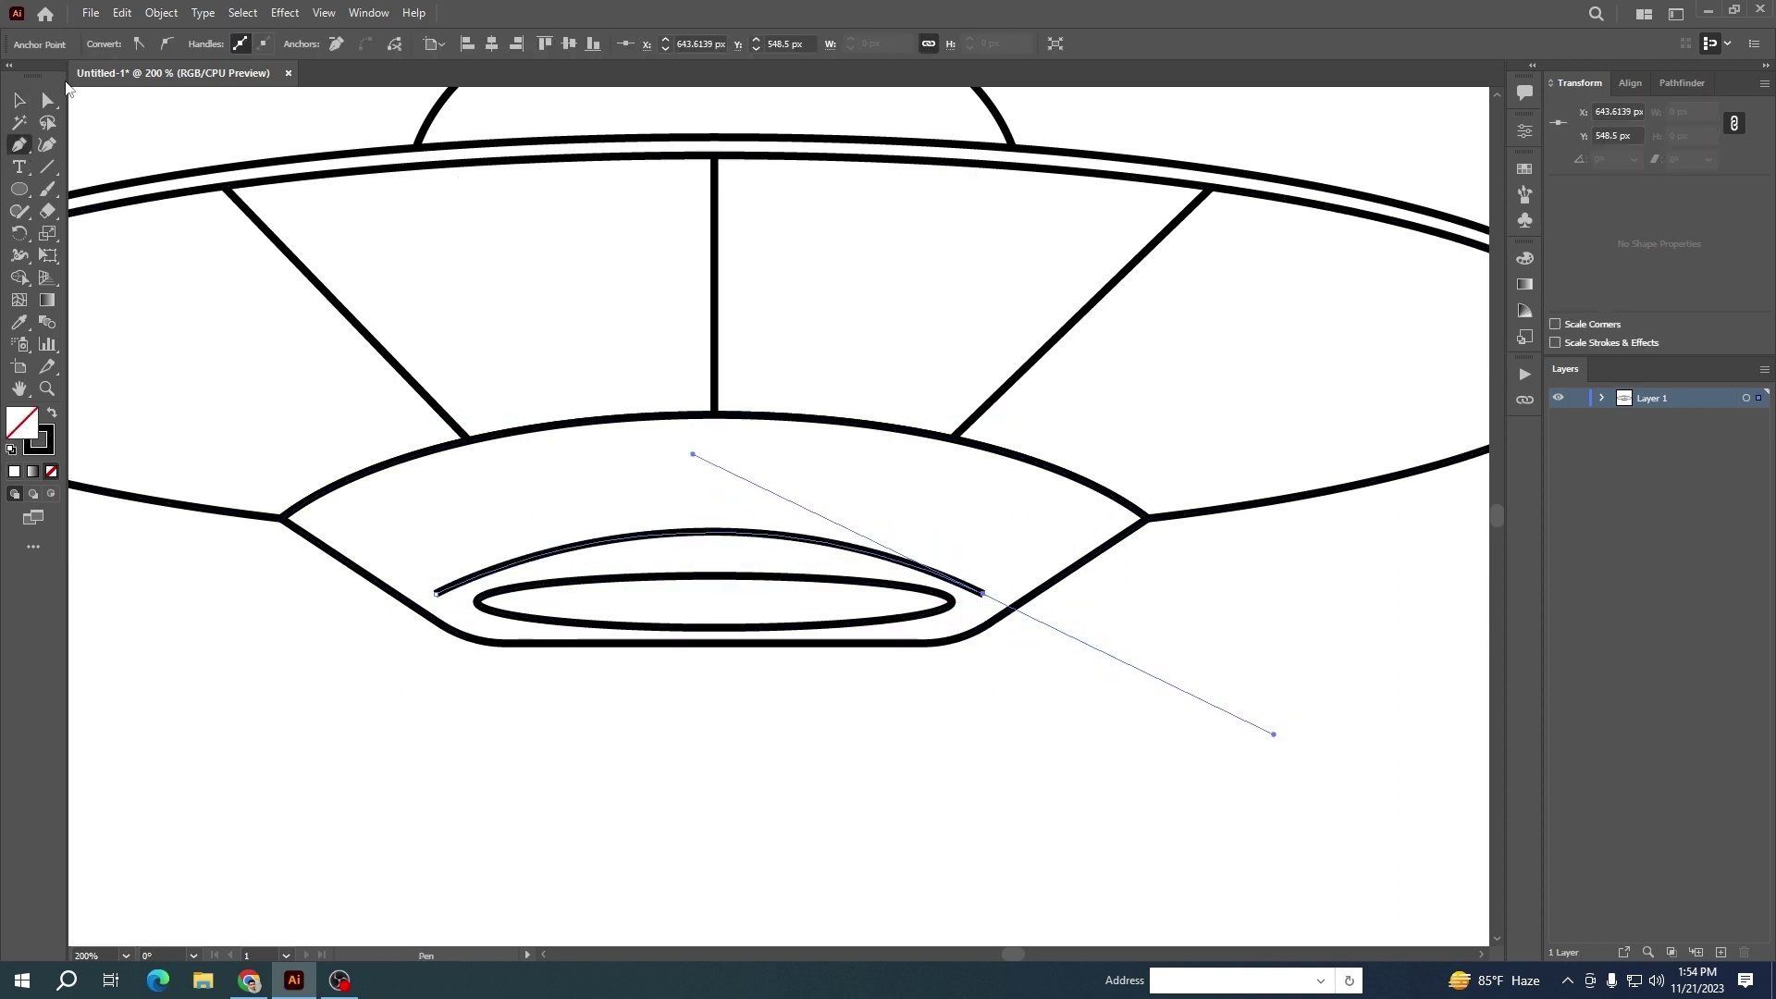
pyautogui.press('v')
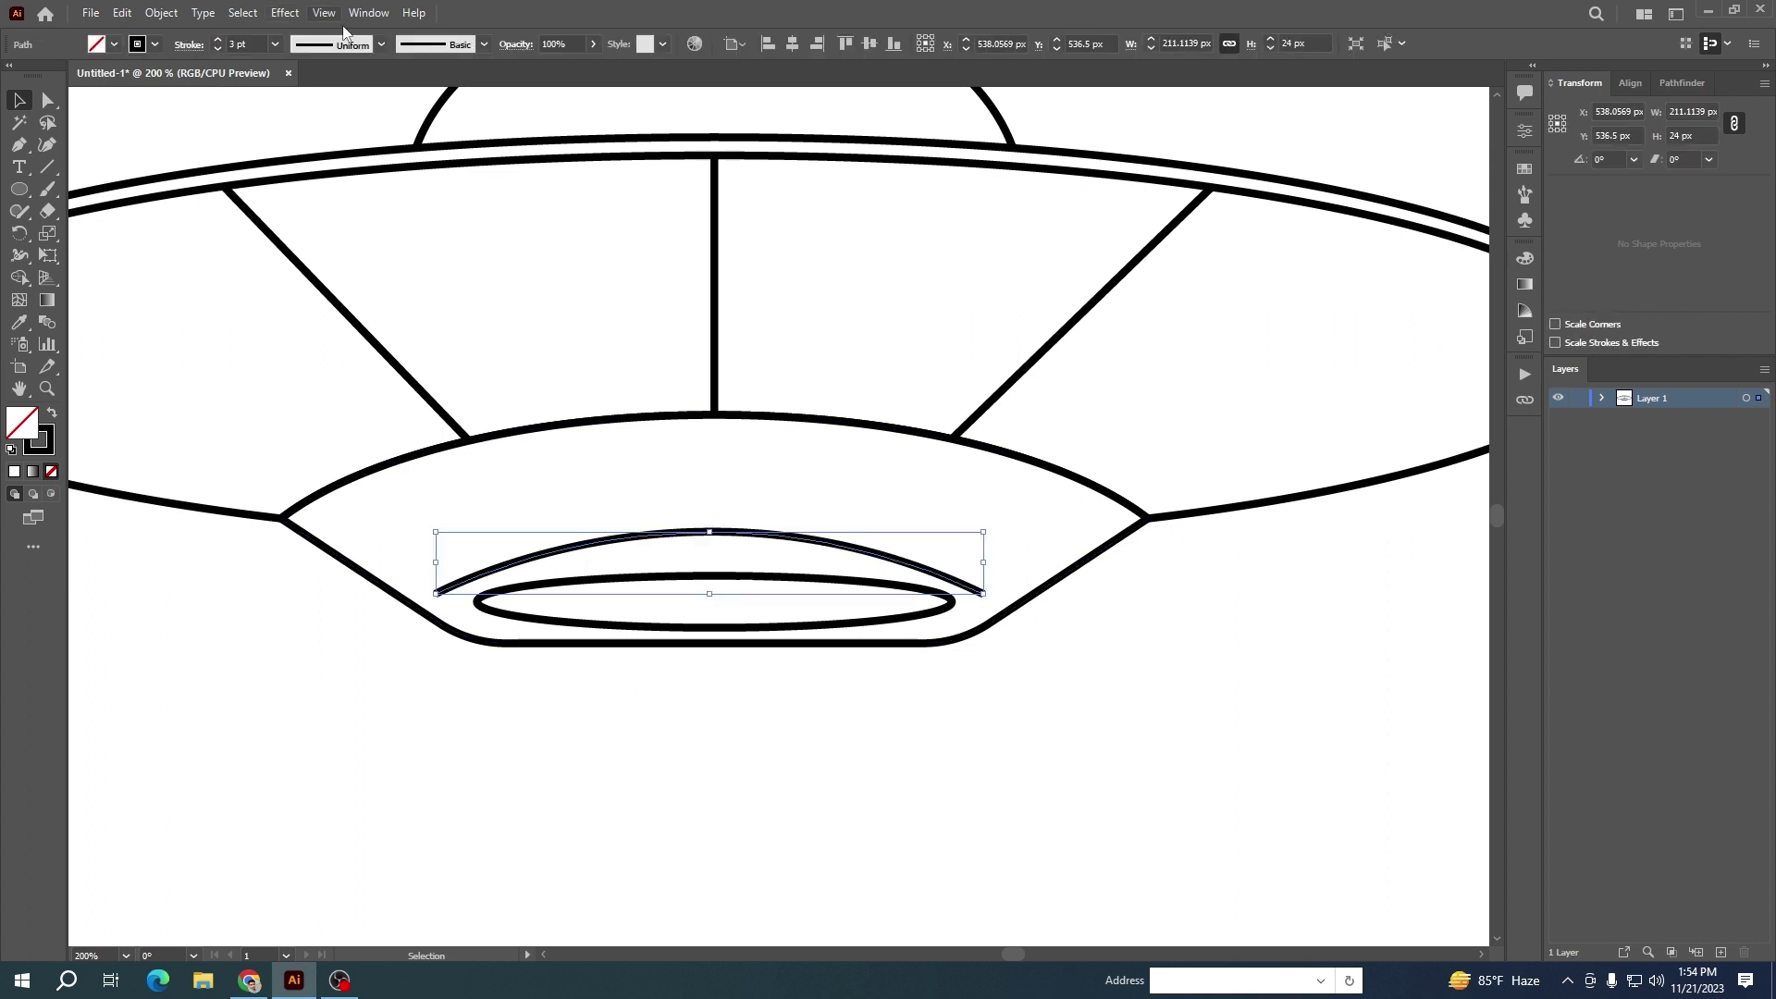
# Give the arc above the base ellipse a 6 pt stroke with the width profile that tapers at both ends
pyautogui.click(219, 39)
pyautogui.click(218, 39)
pyautogui.click(218, 38)
pyautogui.click(764, 696)
pyautogui.scroll(-3, 765, 696)
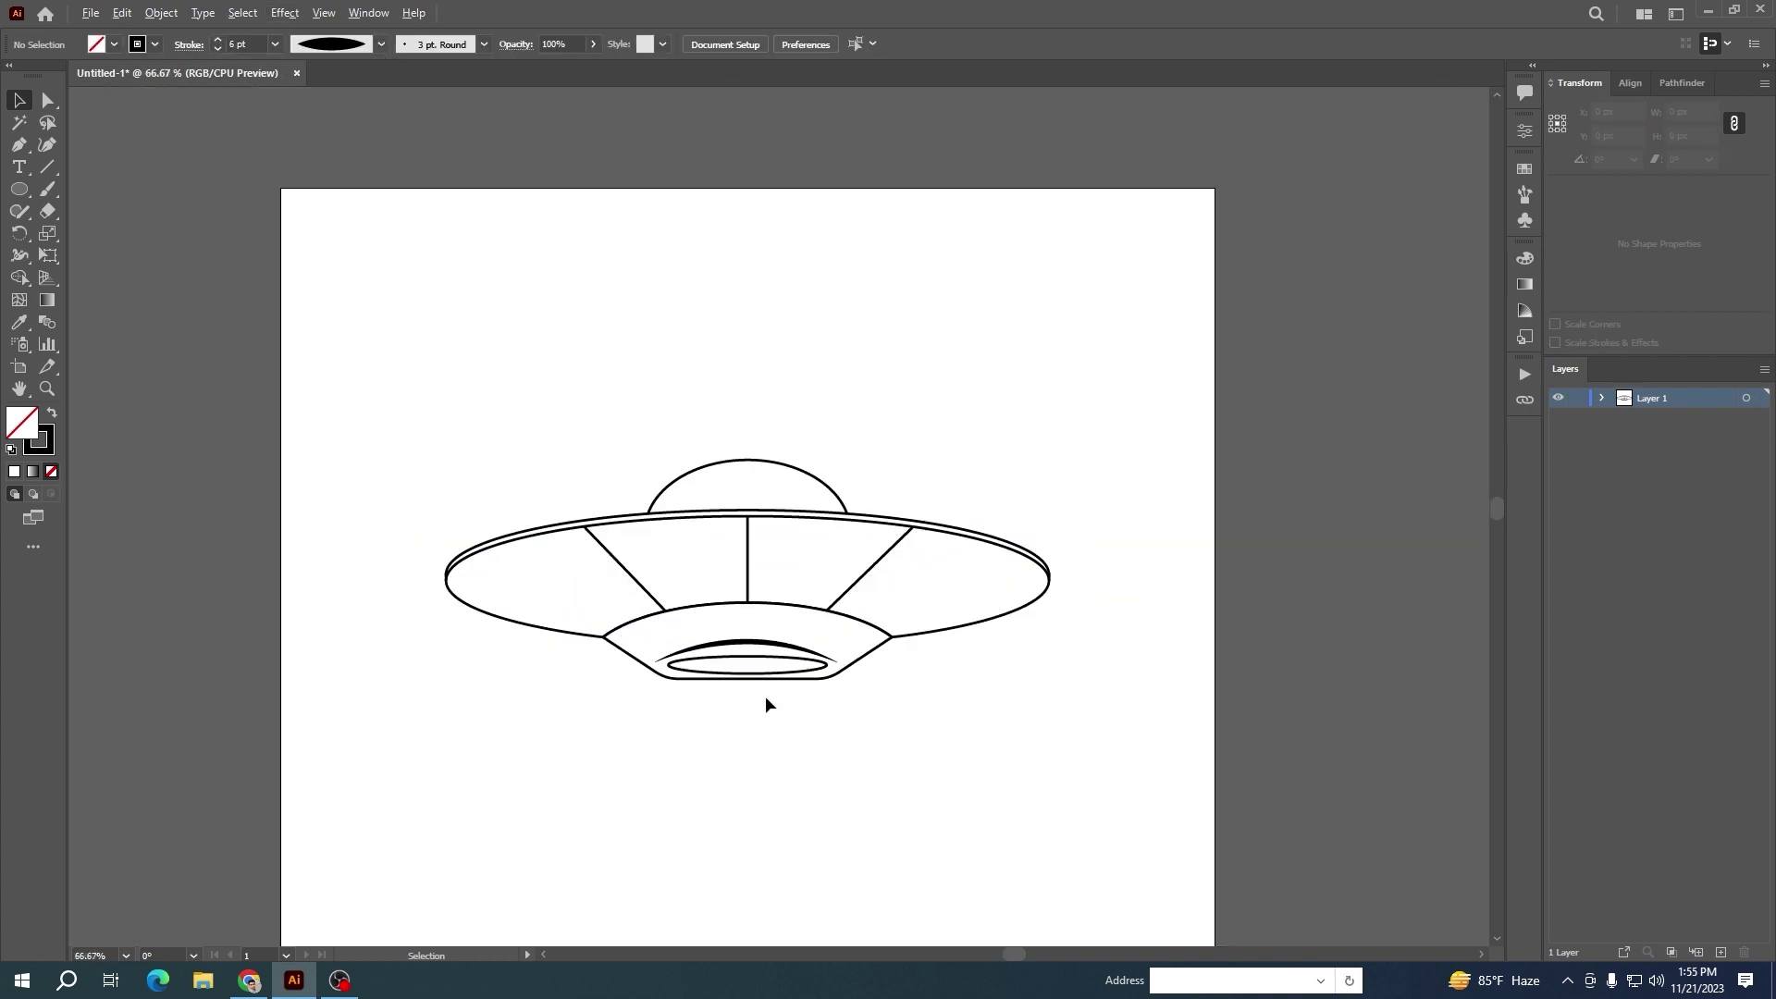
pyautogui.scroll(2, 793, 654)
pyautogui.click(1245, 529)
# Draw an ellipse about 60 by 53 px above and left of the saucer as a swatch and fill it light blue
pyautogui.hotkey('ctrl', '0')
pyautogui.press('l')
pyautogui.moveTo(584, 220); pyautogui.dragTo(638, 268)
pyautogui.doubleClick(21, 422)
pyautogui.moveTo(922, 666); pyautogui.dragTo(923, 629)
pyautogui.click(705, 531)
pyautogui.click(1095, 534)
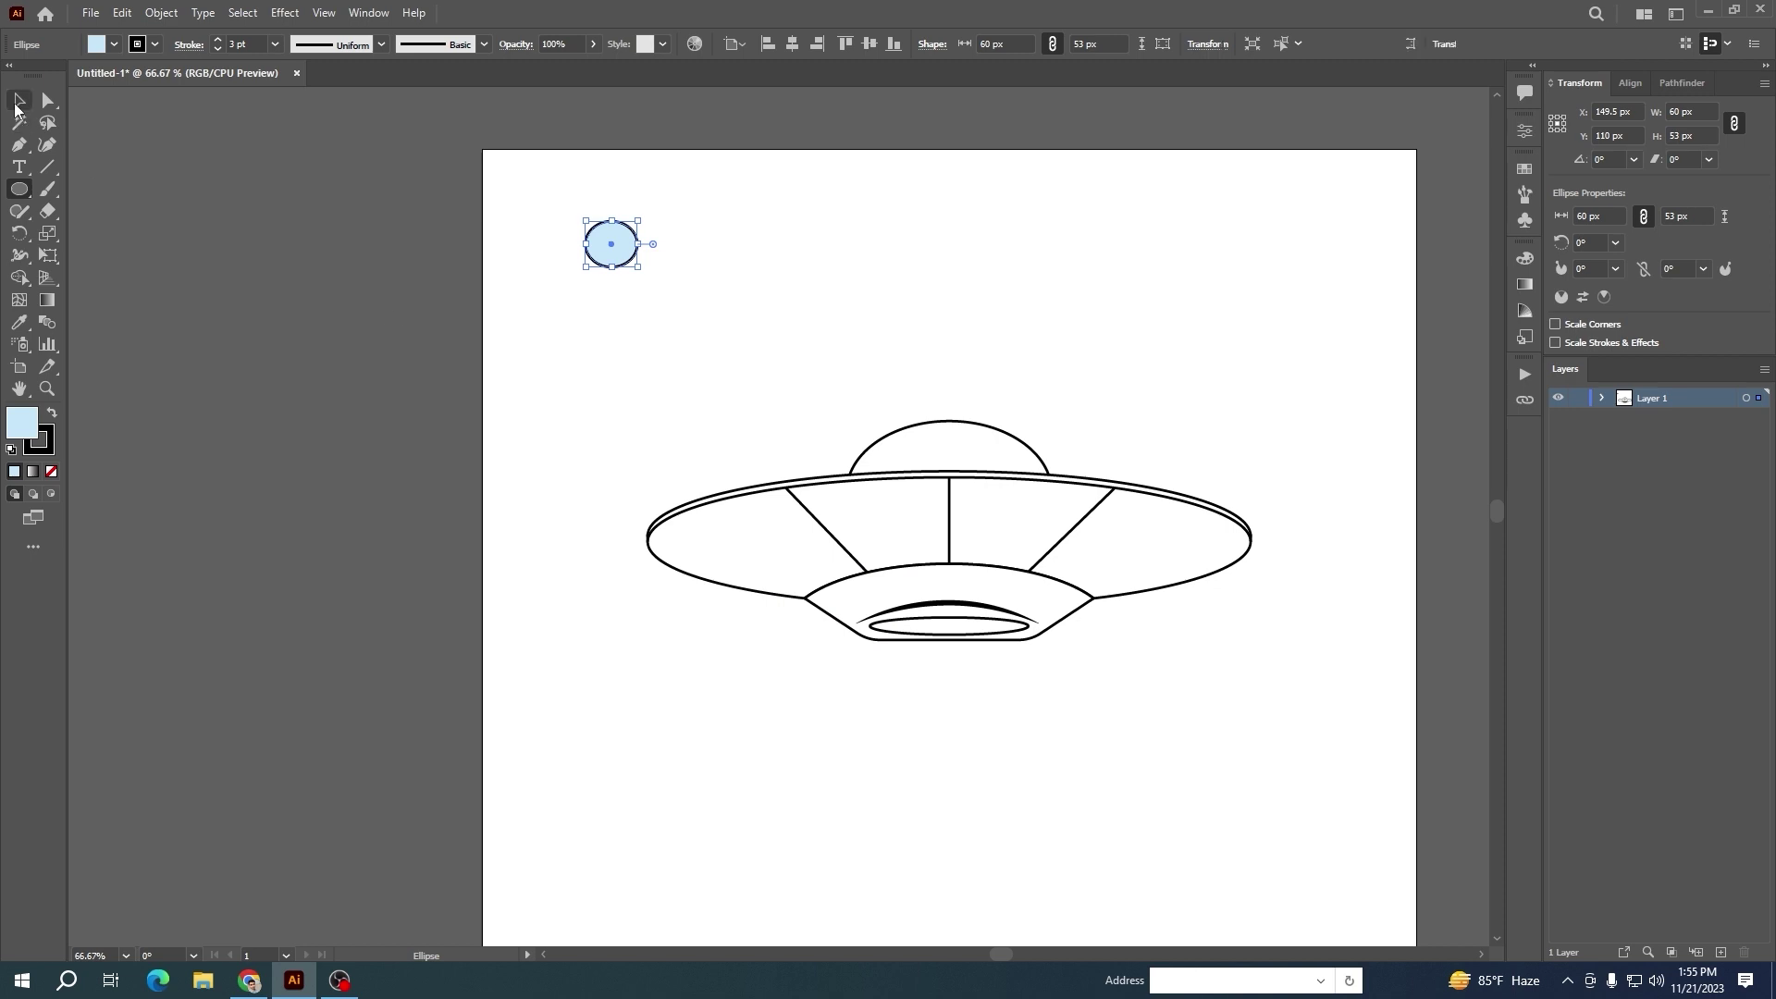
# Duplicate the light blue swatch directly below the original and fill the copy with pale blue #EBF8FF
pyautogui.click(18, 100)
pyautogui.moveTo(623, 248); pyautogui.dragTo(624, 319)
pyautogui.doubleClick(22, 423)
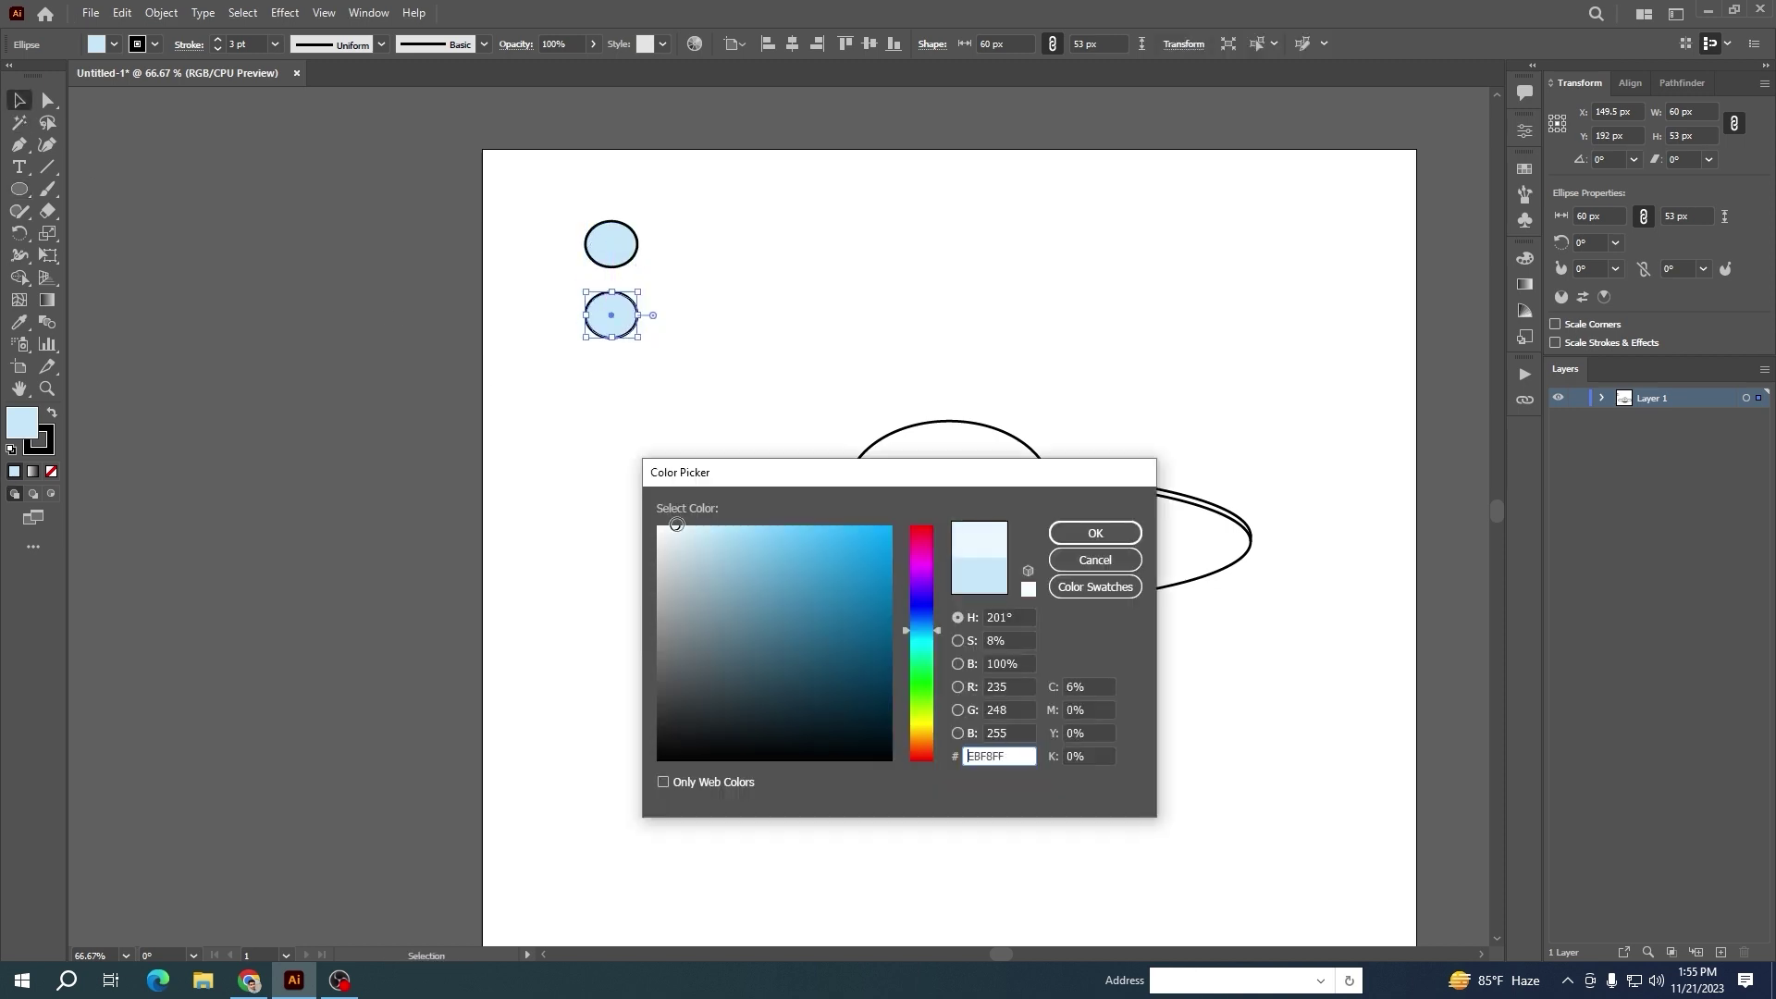
pyautogui.click(1096, 534)
# Turn the saucer outlines into a Live Paint group and fill all the main body panels with the light blue
pyautogui.click(789, 590)
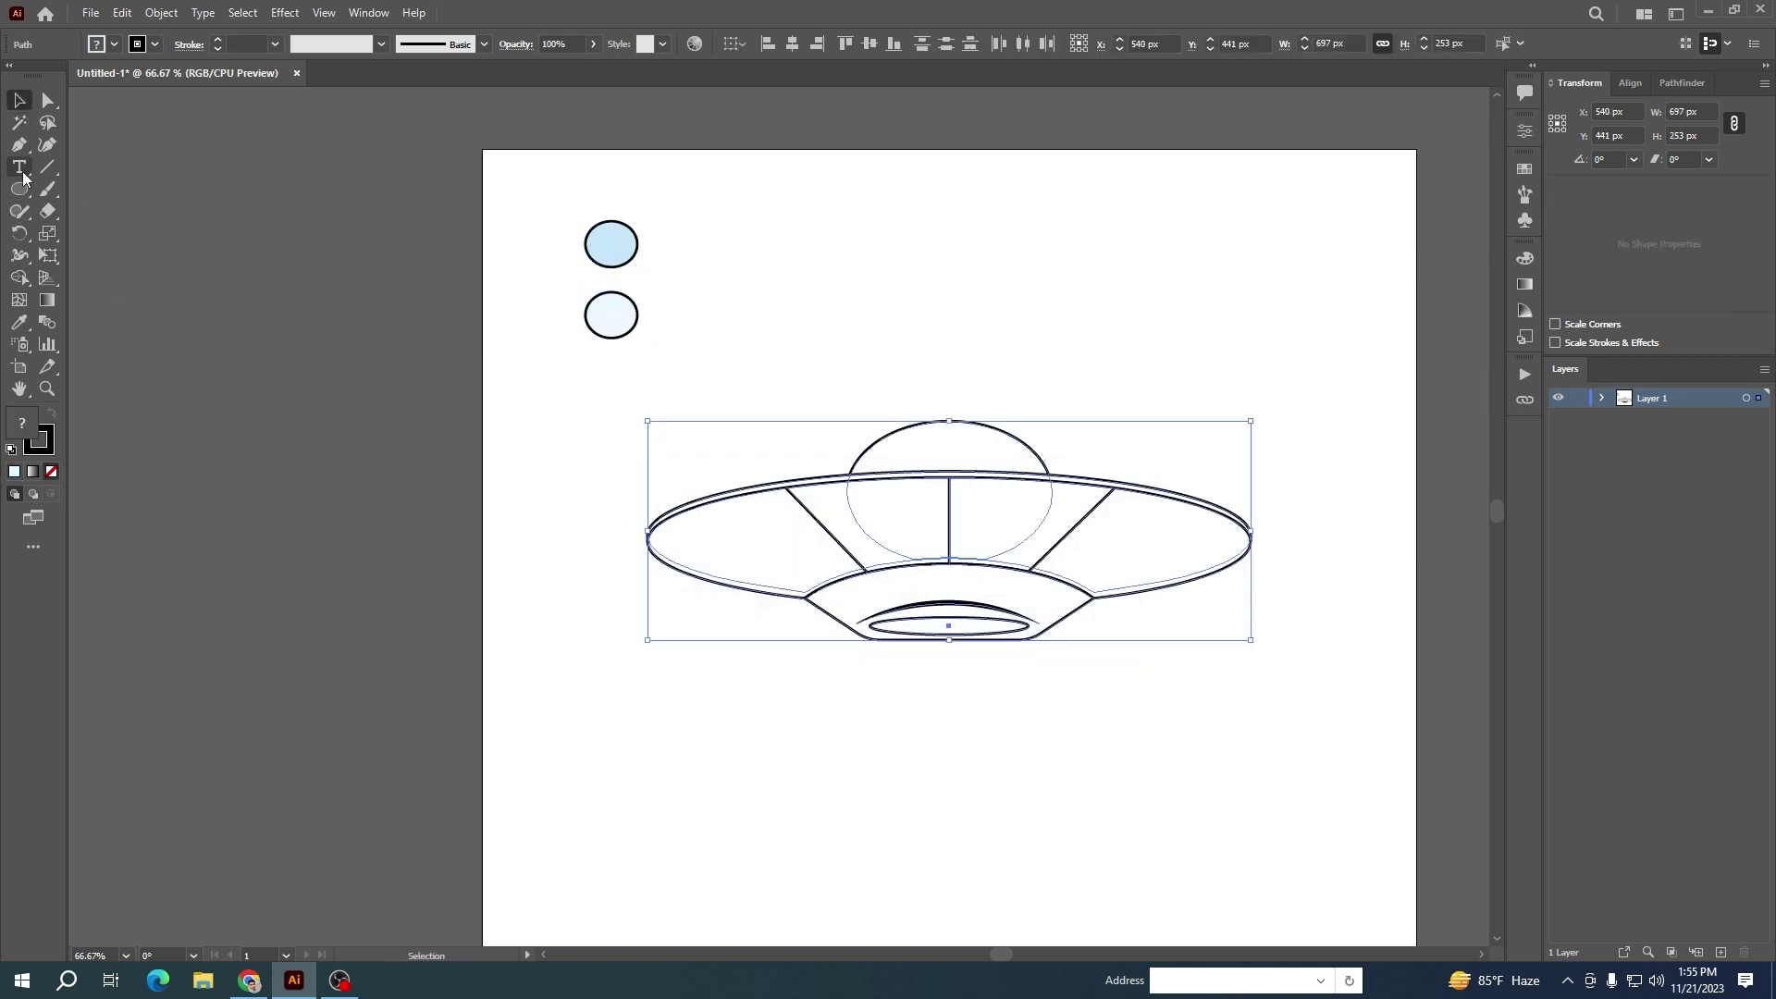
pyautogui.click(16, 280)
pyautogui.click(117, 299)
pyautogui.click(764, 505)
pyautogui.click(983, 521)
pyautogui.click(866, 533)
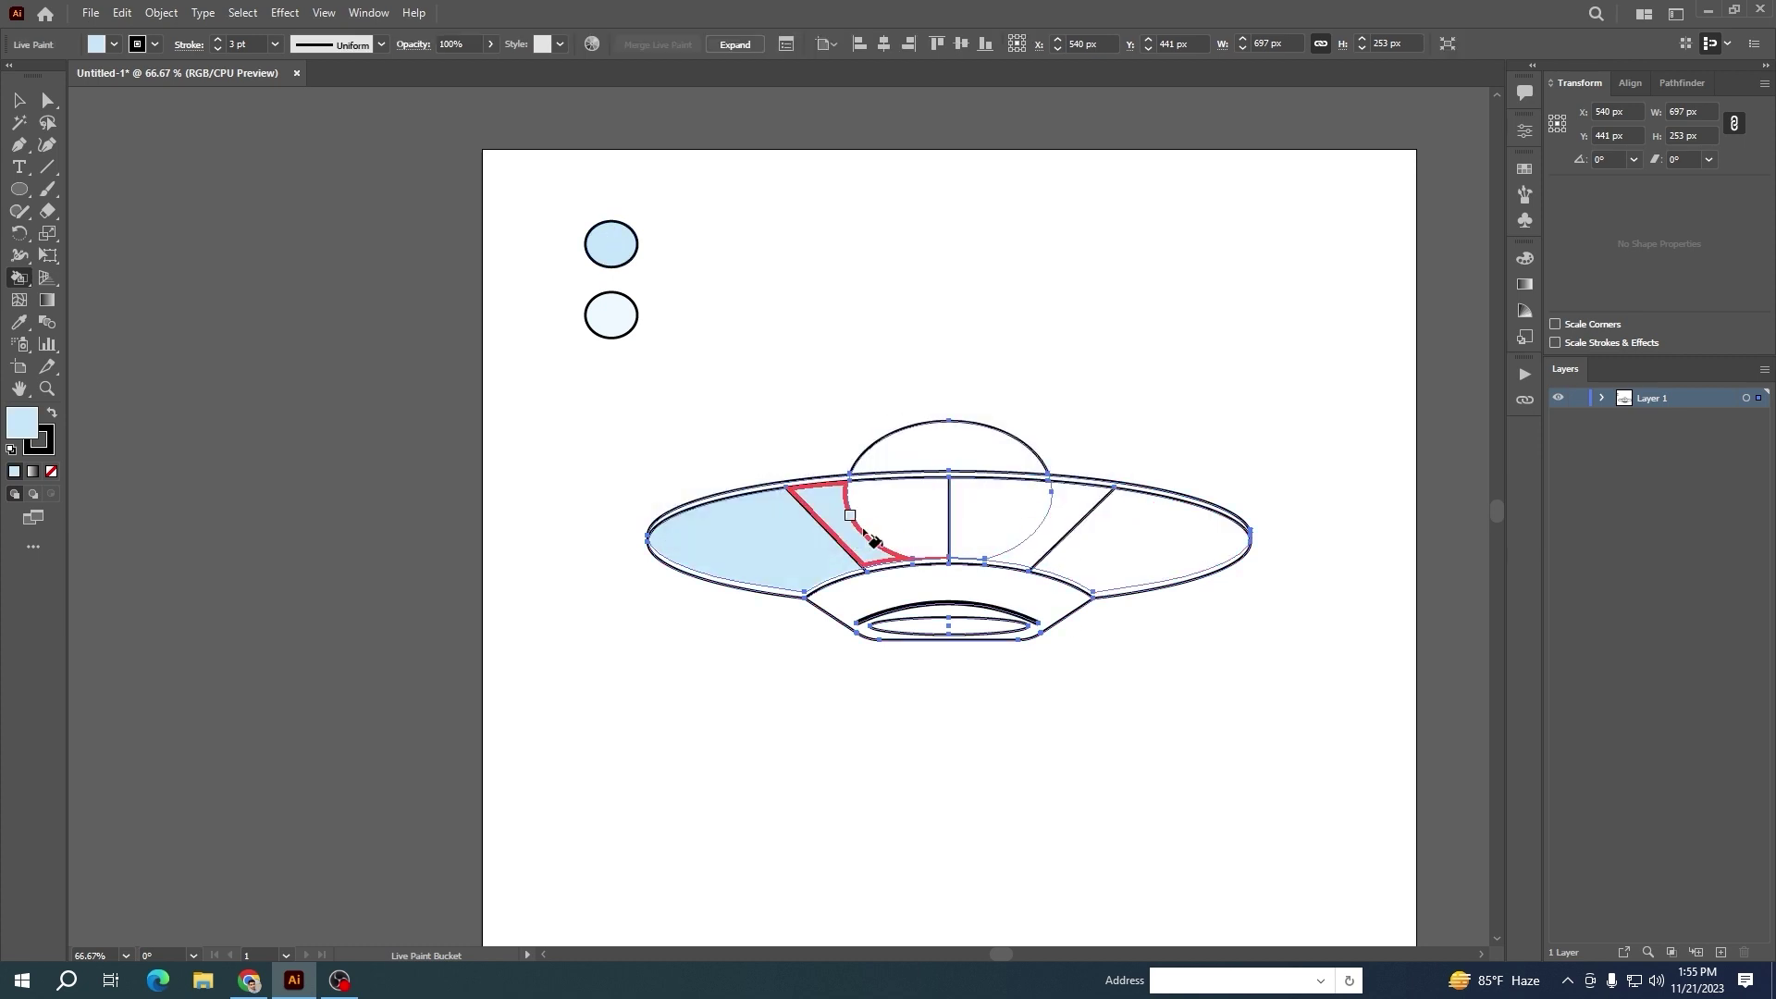
pyautogui.click(909, 526)
pyautogui.click(982, 524)
pyautogui.moveTo(1061, 523); pyautogui.dragTo(1137, 639)
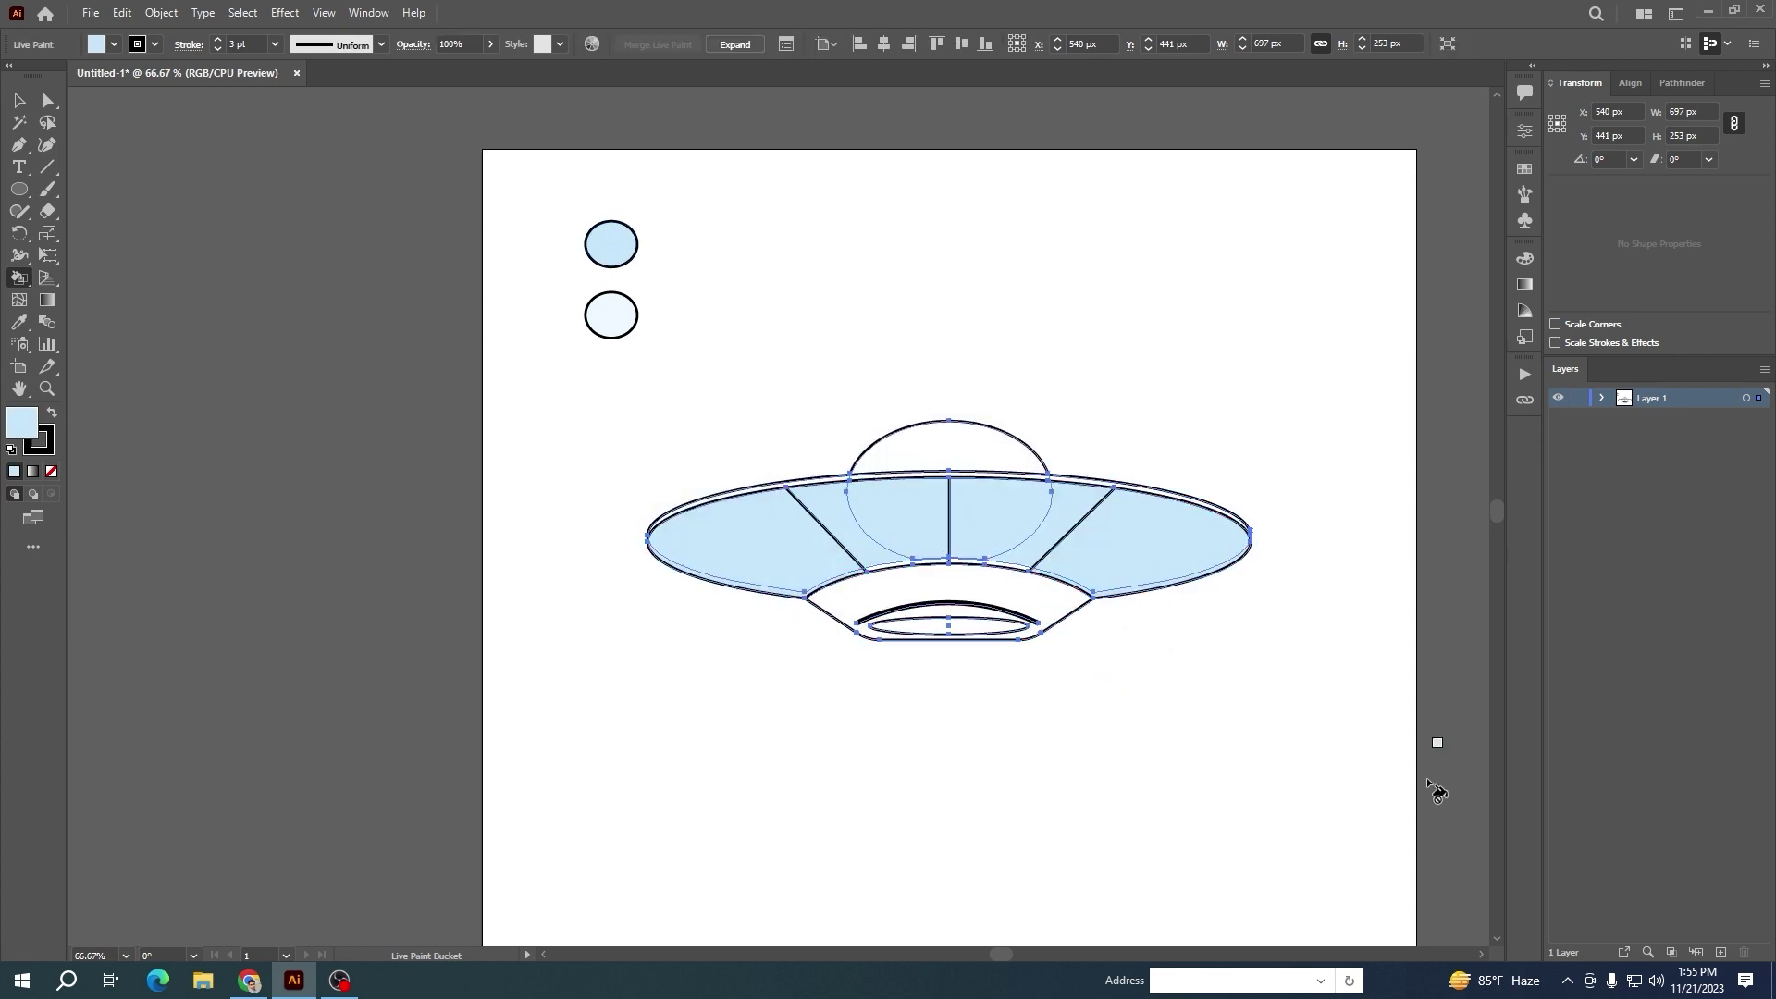
# Duplicate the light blue swatch to its right and fill the copy with a light turquoise
pyautogui.scroll(3, 738, 535)
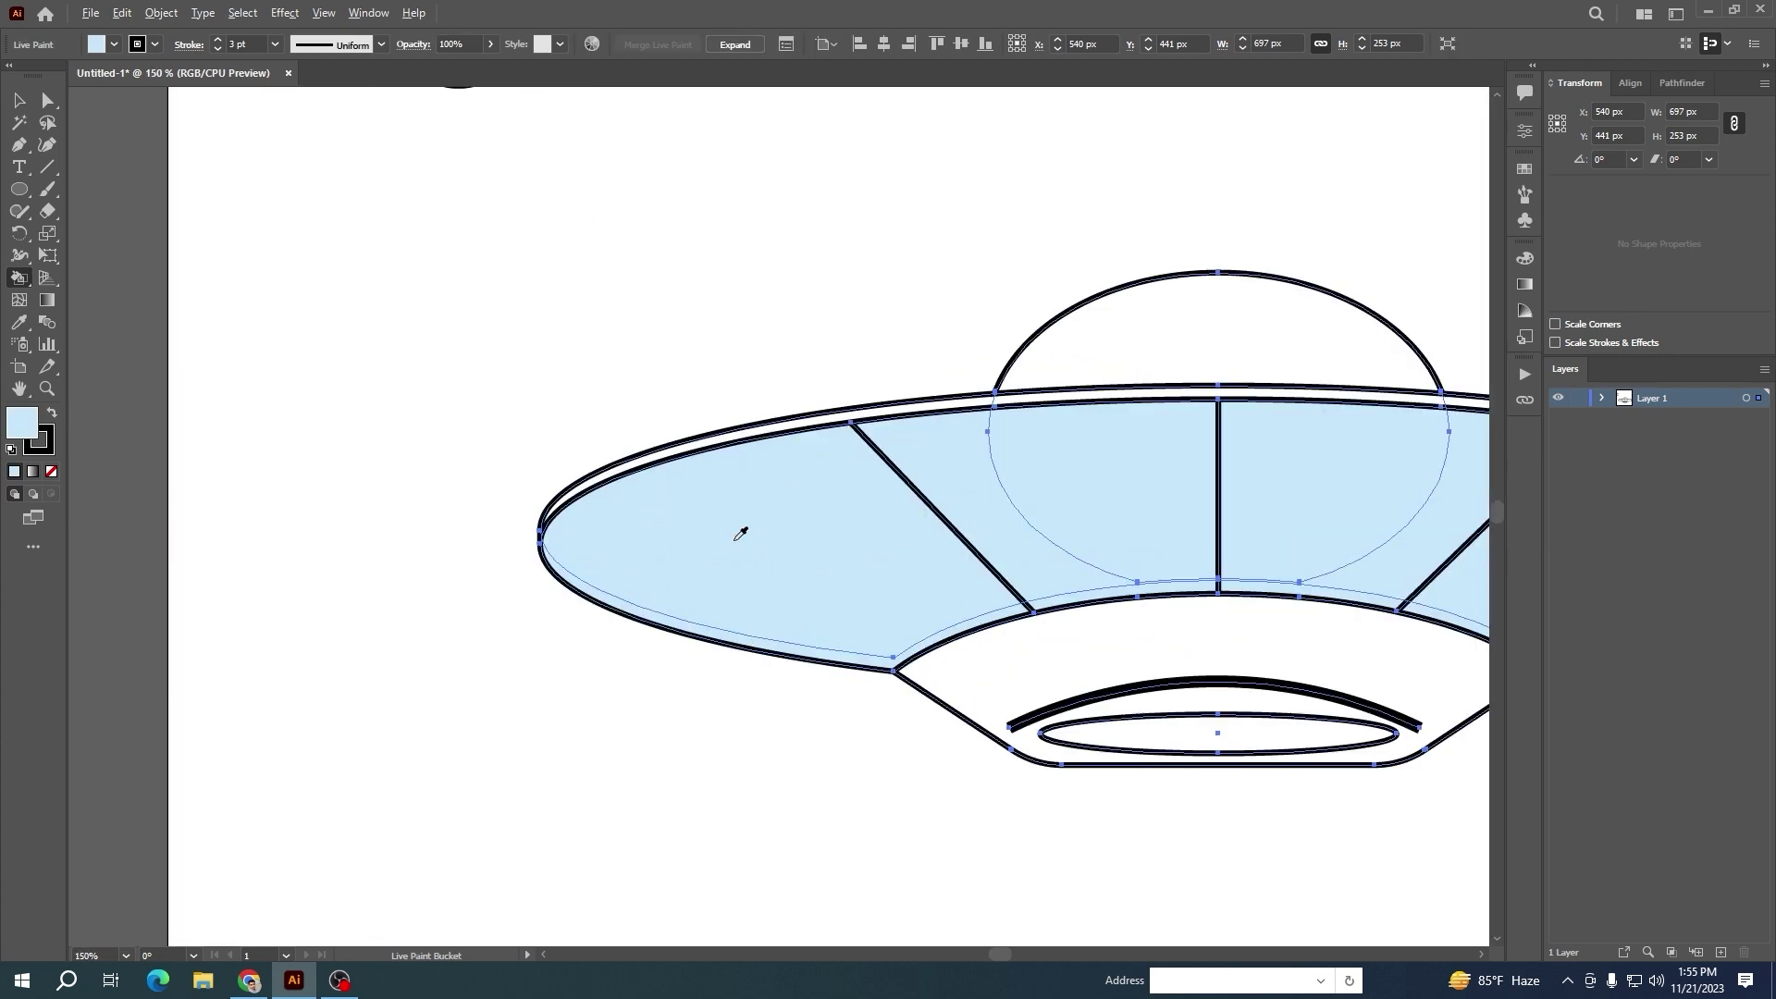
pyautogui.scroll(-2, 856, 513)
pyautogui.scroll(-1, 656, 433)
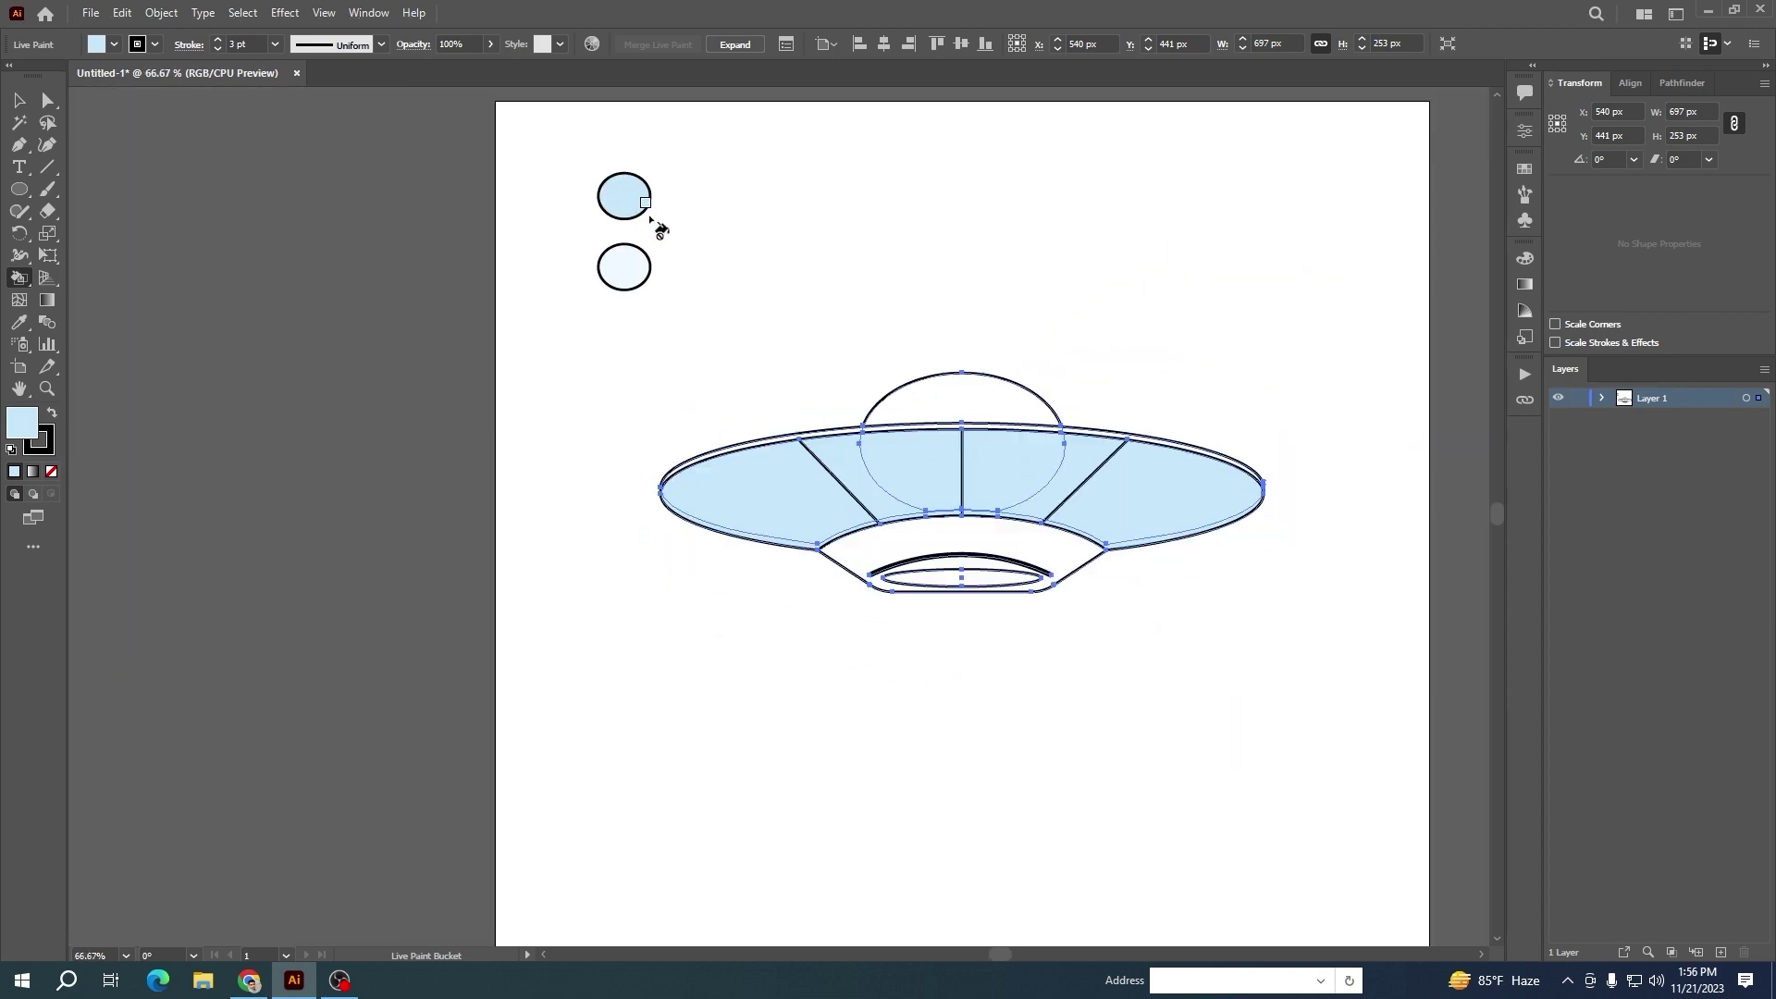
pyautogui.press('v')
pyautogui.keyDown('alt'); pyautogui.moveTo(635, 207); pyautogui.dragTo(718, 207); pyautogui.keyUp('alt')
pyautogui.doubleClick(21, 427)
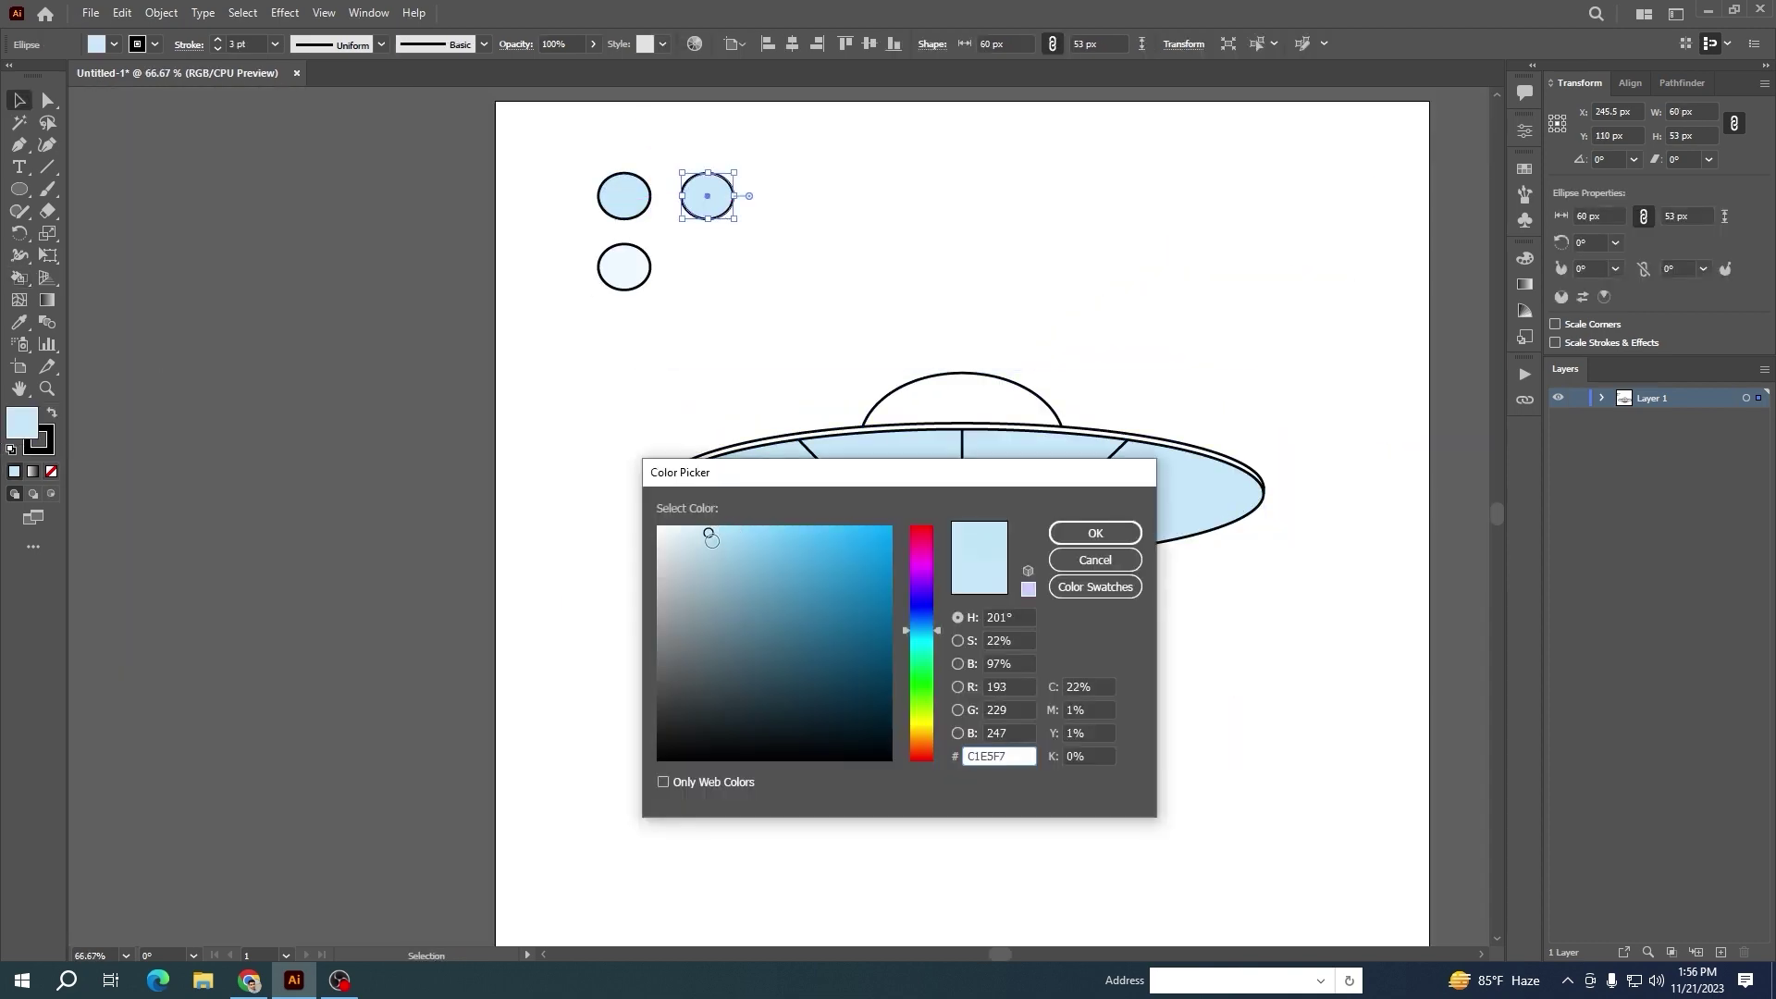
pyautogui.click(1096, 533)
pyautogui.doubleClick(28, 422)
pyautogui.press('Return')
# Fill all the sections of the saucer's thin rim with the light turquoise using the Live Paint Bucket
pyautogui.moveTo(587, 335); pyautogui.dragTo(1192, 652)
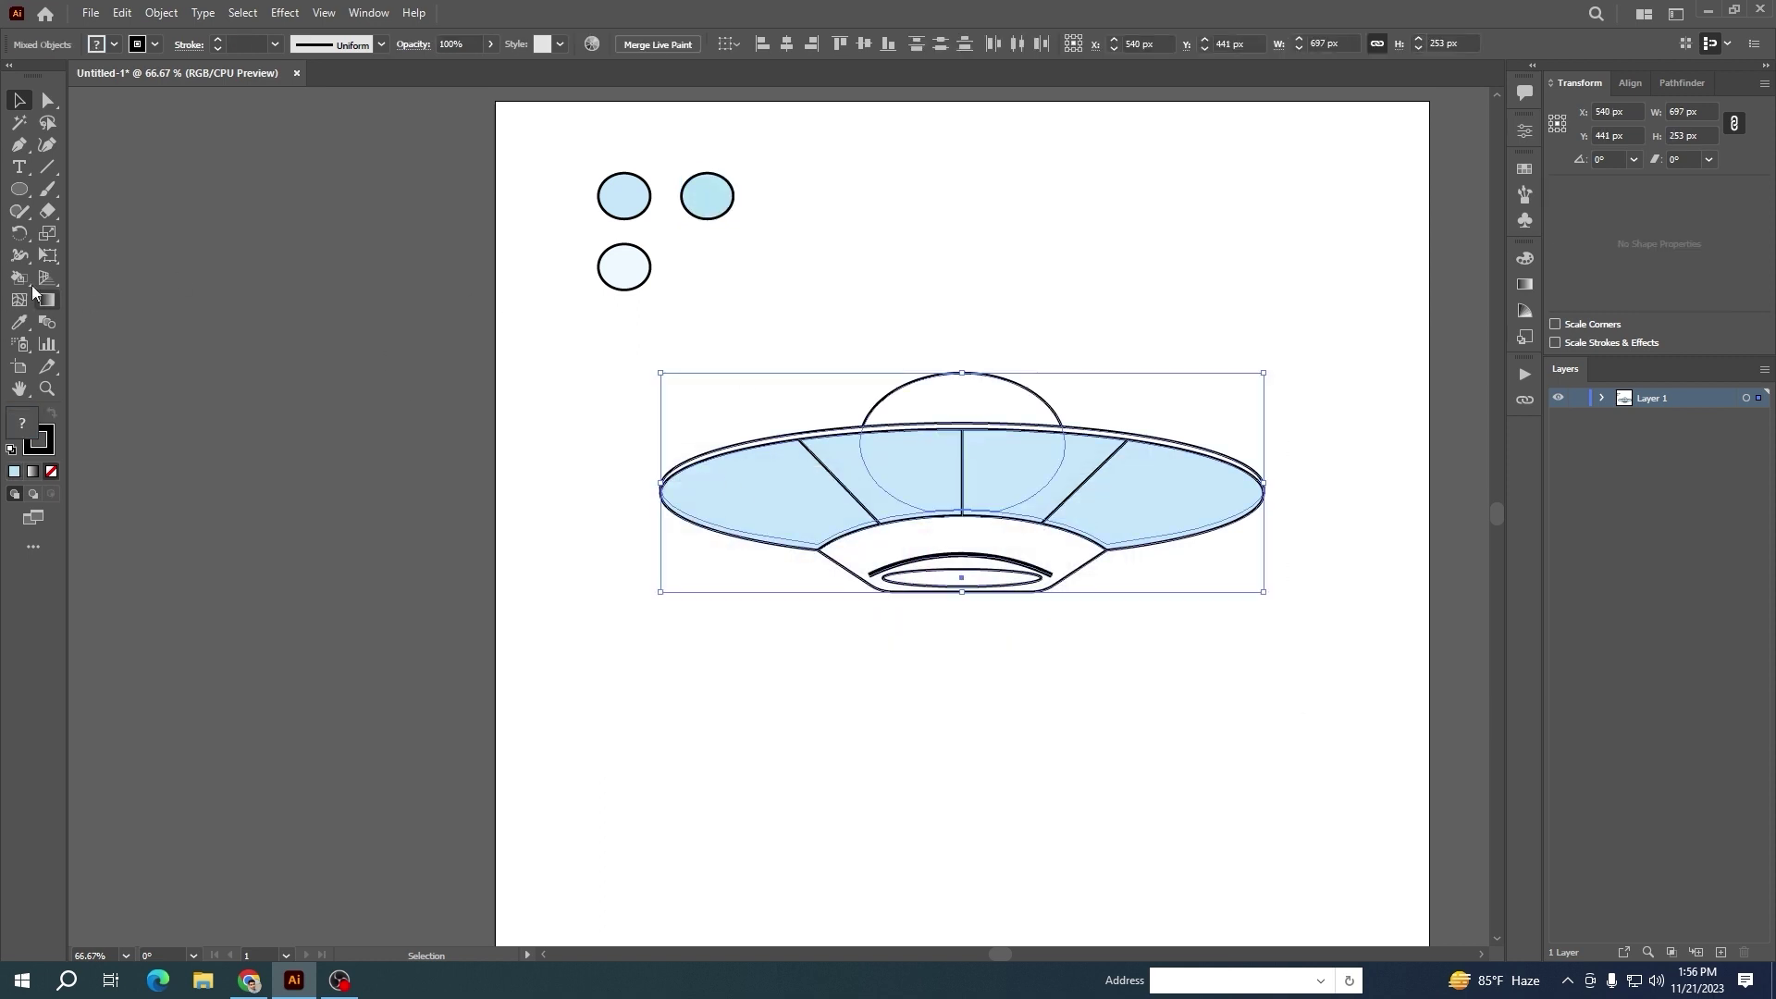
pyautogui.hotkey('shift', 'w')
pyautogui.scroll(3, 749, 399)
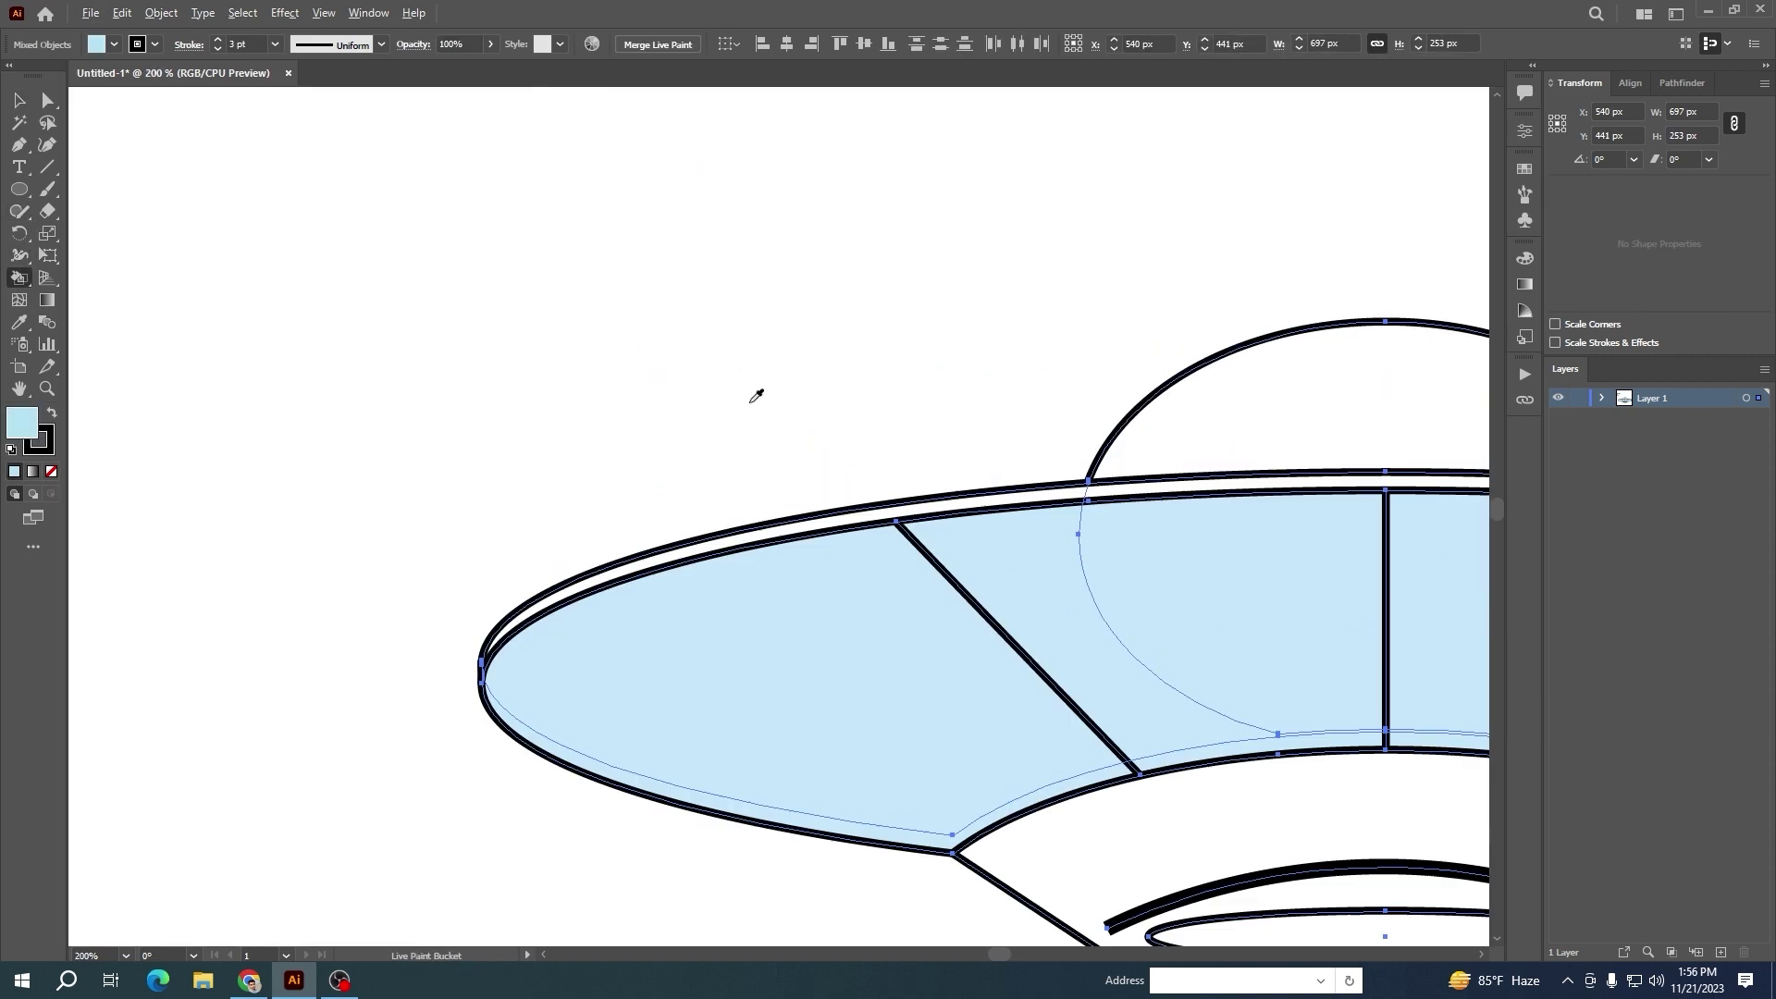
pyautogui.click(760, 537)
pyautogui.click(1066, 514)
pyautogui.click(1194, 488)
pyautogui.click(1064, 514)
pyautogui.moveTo(1064, 518); pyautogui.dragTo(265, 478)
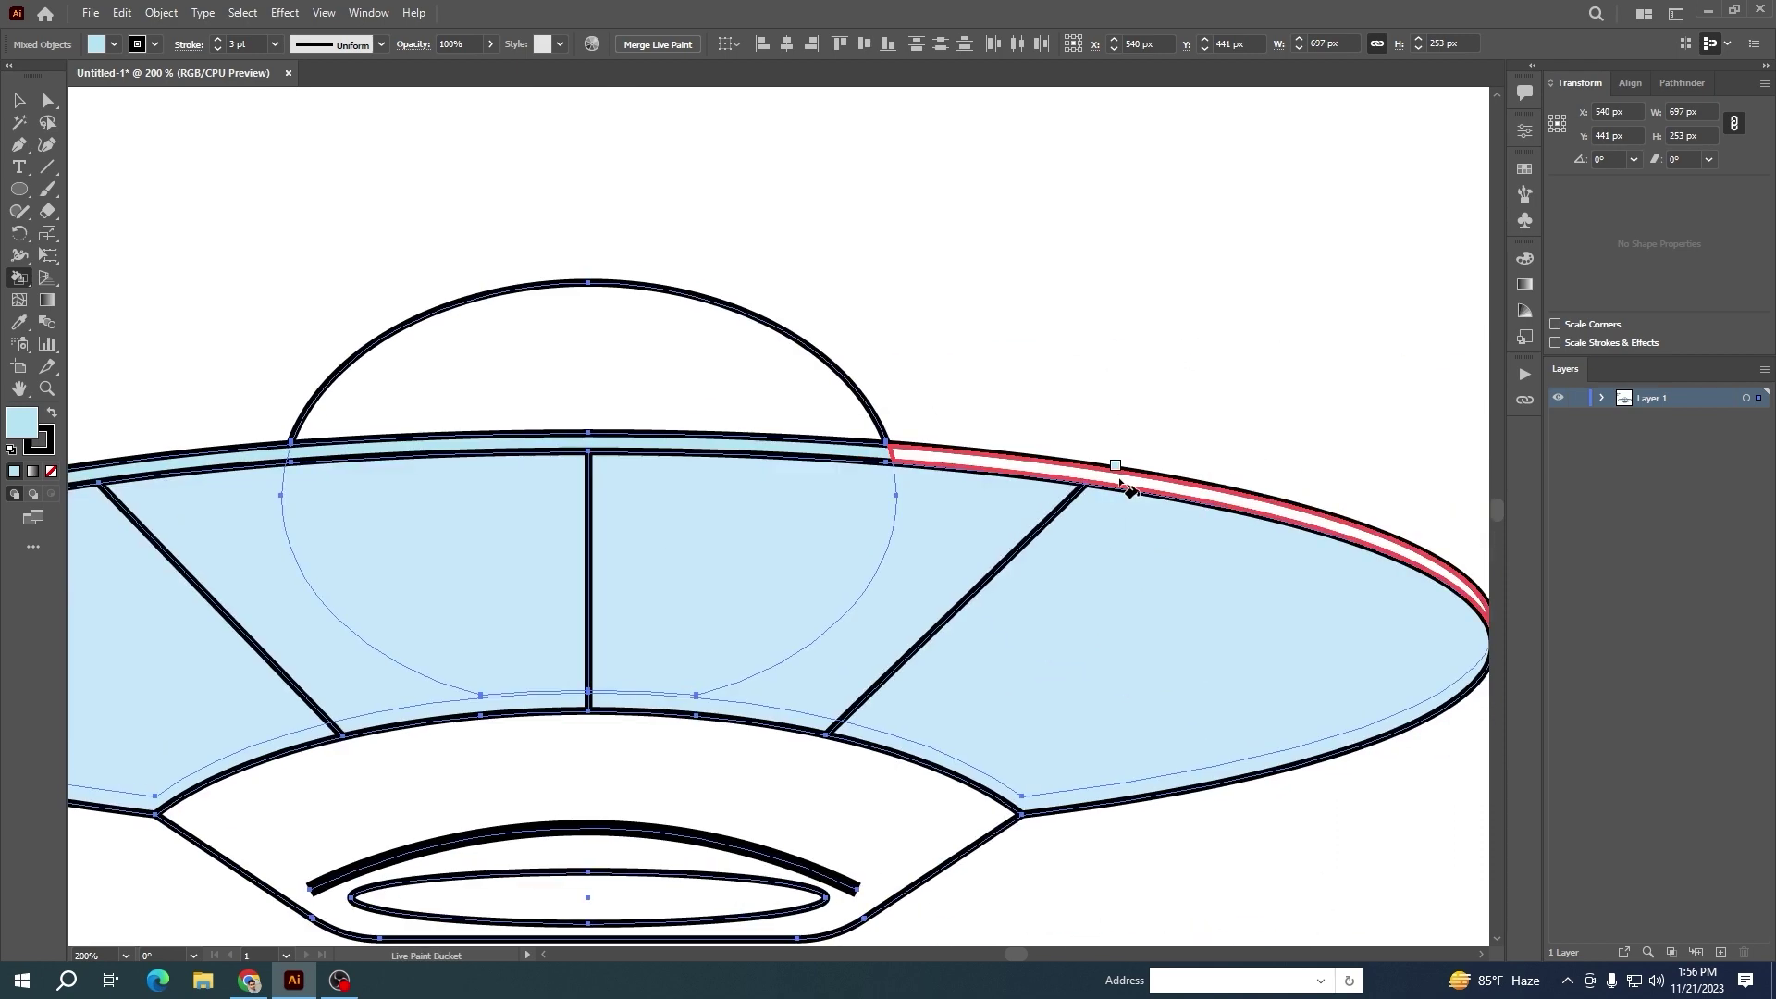
pyautogui.click(1118, 478)
pyautogui.click(1097, 520)
# Sample the pale blue swatch and fill the dome and the lower base with it using the Live Paint Bucket
pyautogui.scroll(-2, 1116, 530)
pyautogui.press('v')
pyautogui.click(555, 352)
pyautogui.click(953, 732)
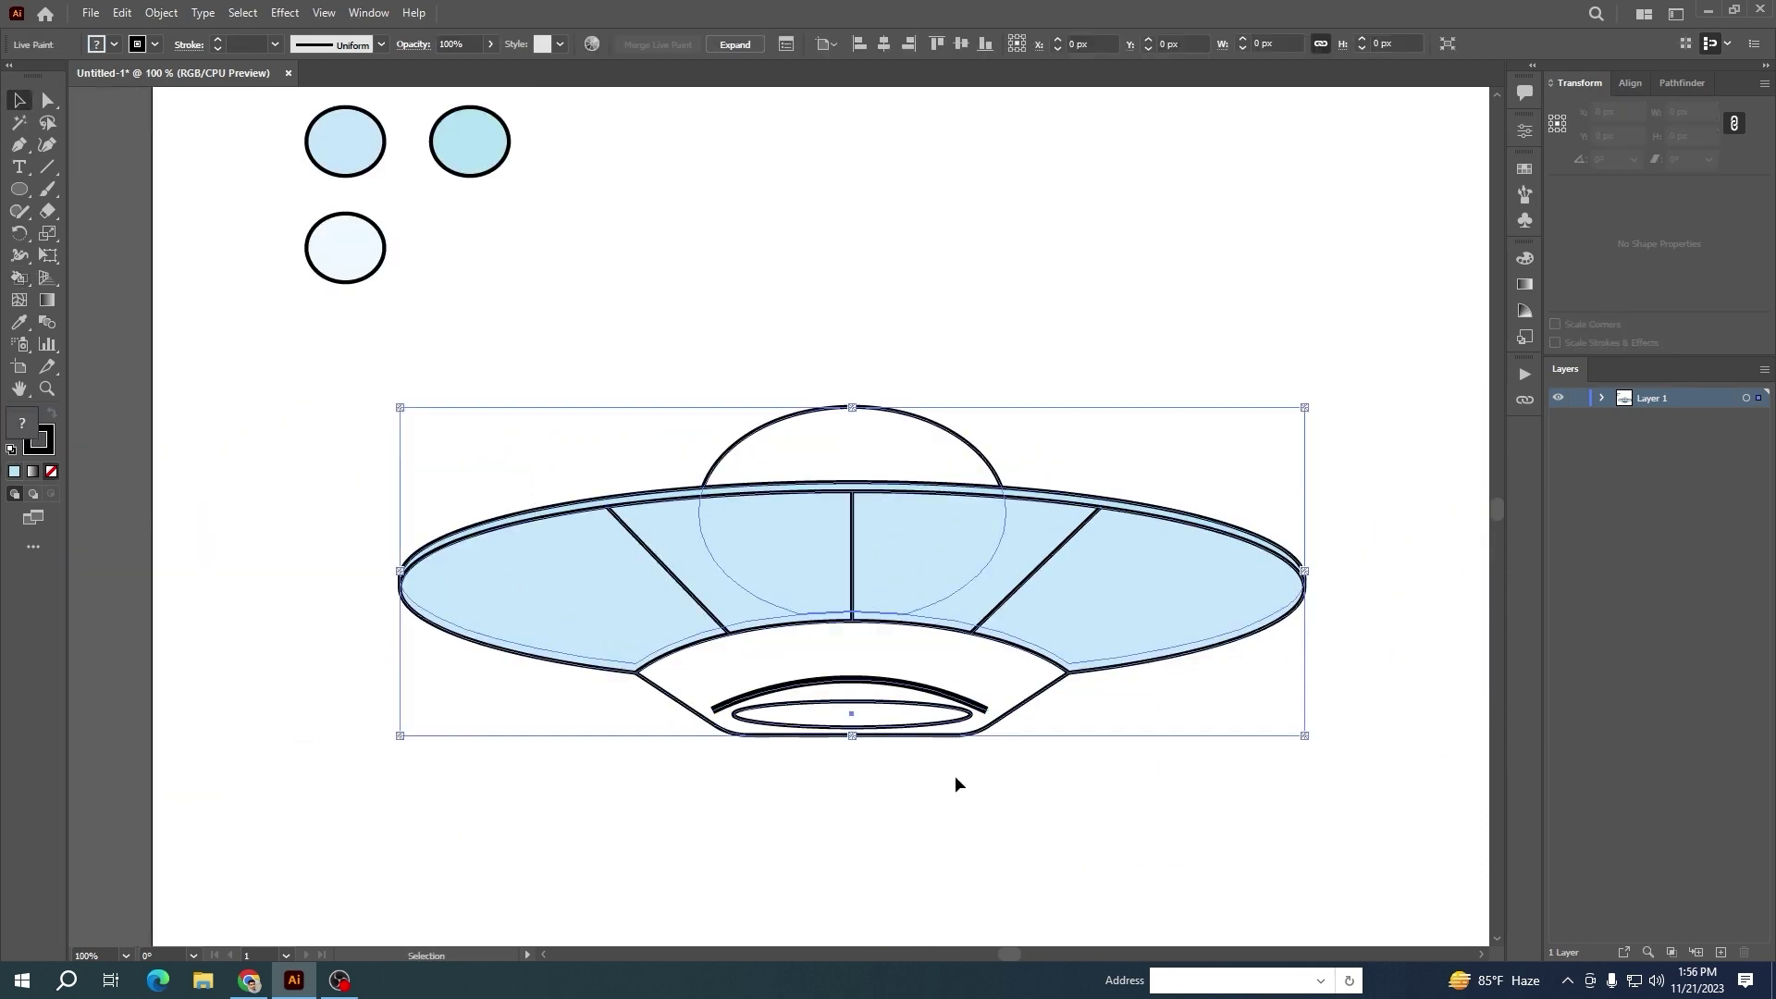
pyautogui.press('k')
pyautogui.keyDown('alt'); pyautogui.click(350, 254); pyautogui.keyUp('alt')
pyautogui.click(837, 440)
pyautogui.click(921, 653)
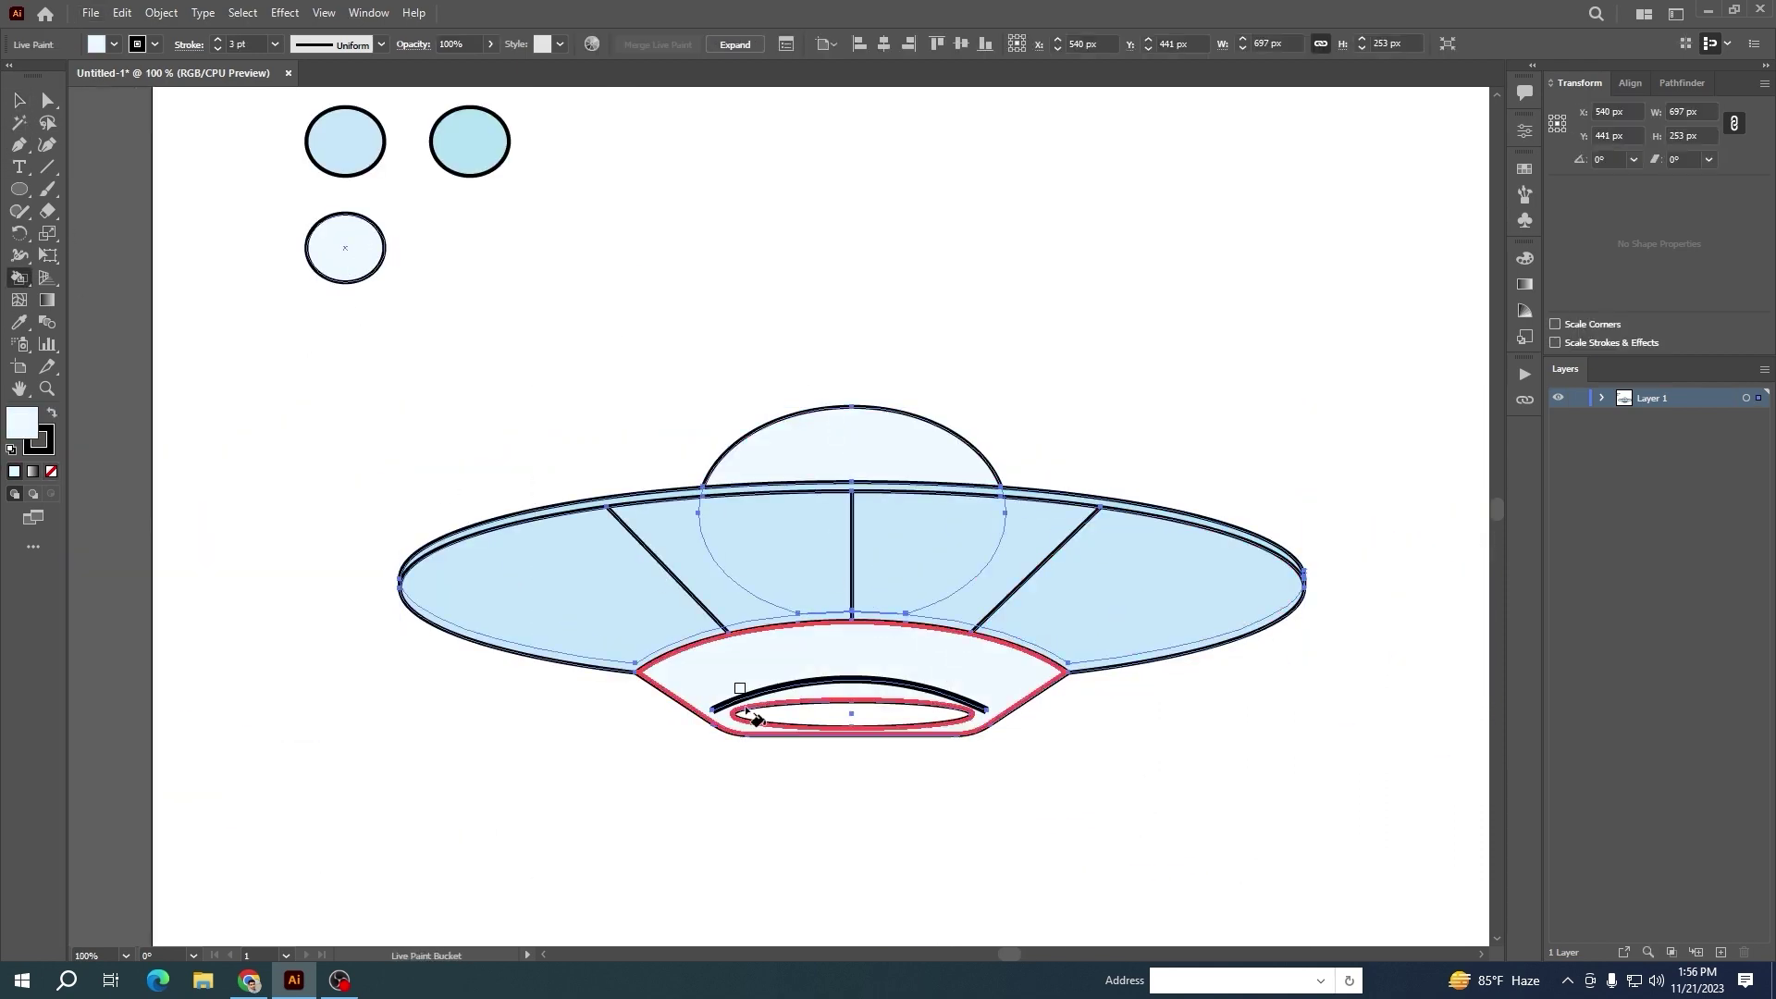
# Try to select the dark arc above the base ellipse separately from the rest of the saucer
pyautogui.press('v')
pyautogui.click(308, 374)
pyautogui.click(866, 682)
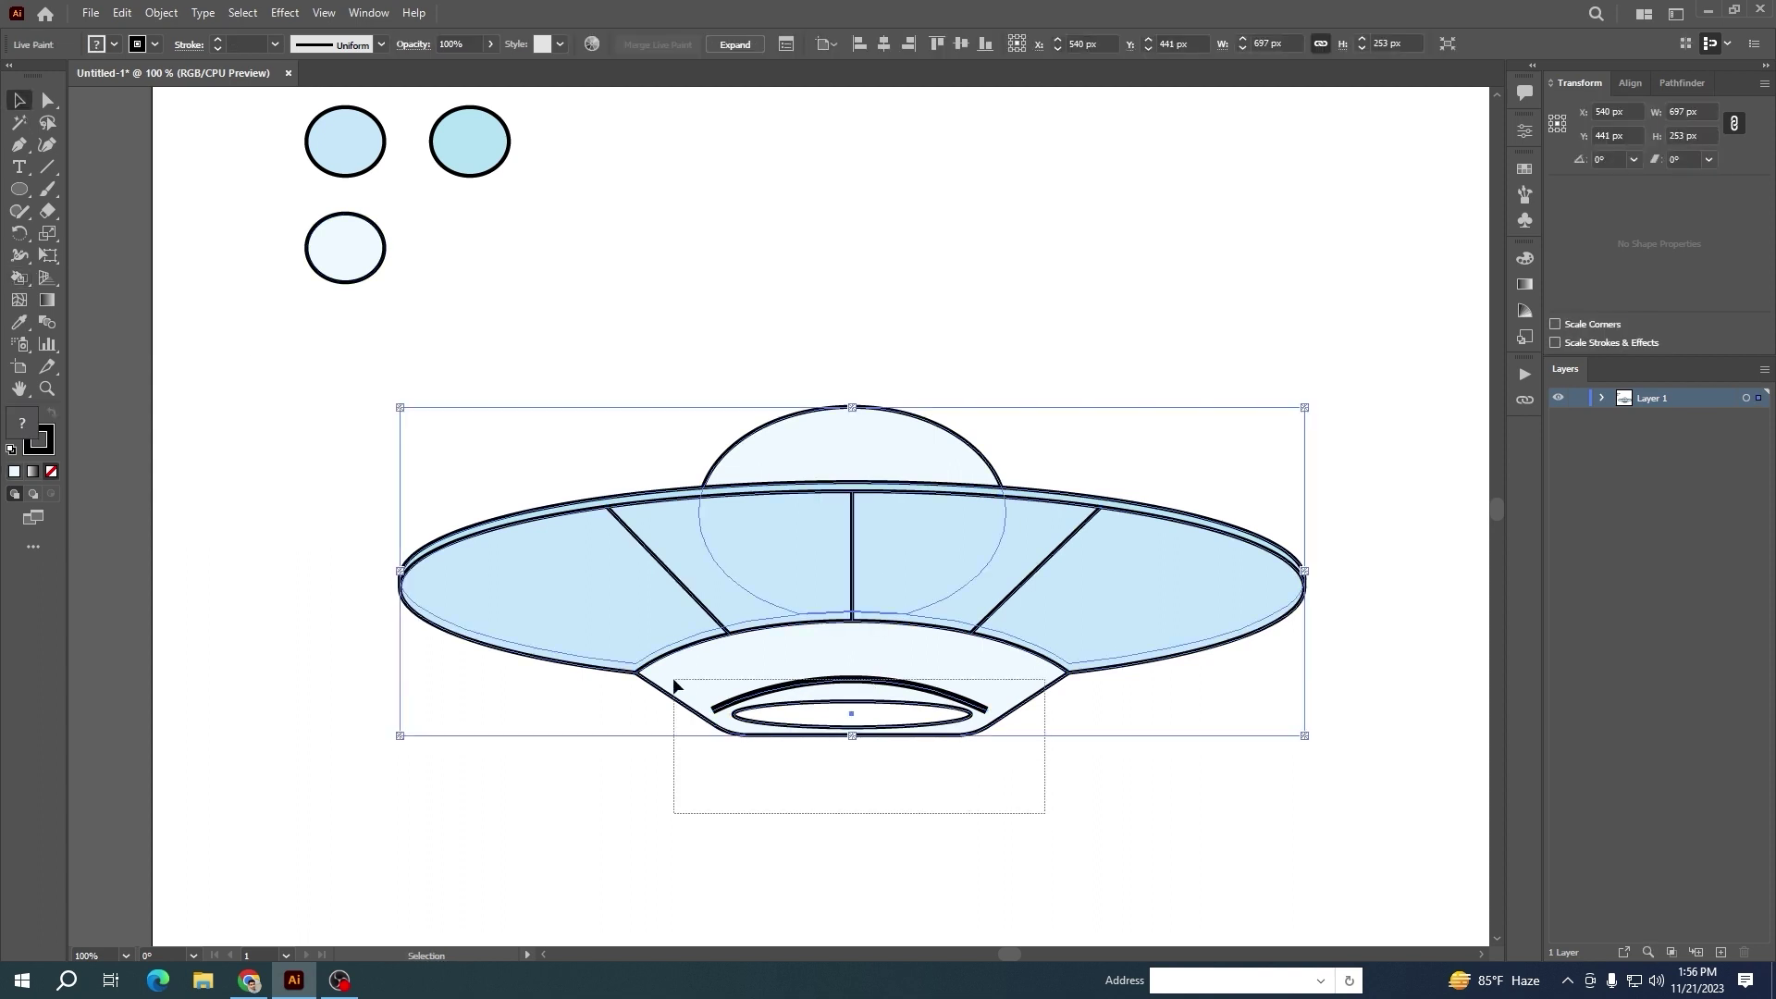
pyautogui.moveTo(674, 680); pyautogui.dragTo(674, 680)
pyautogui.click(912, 696)
pyautogui.click(997, 833)
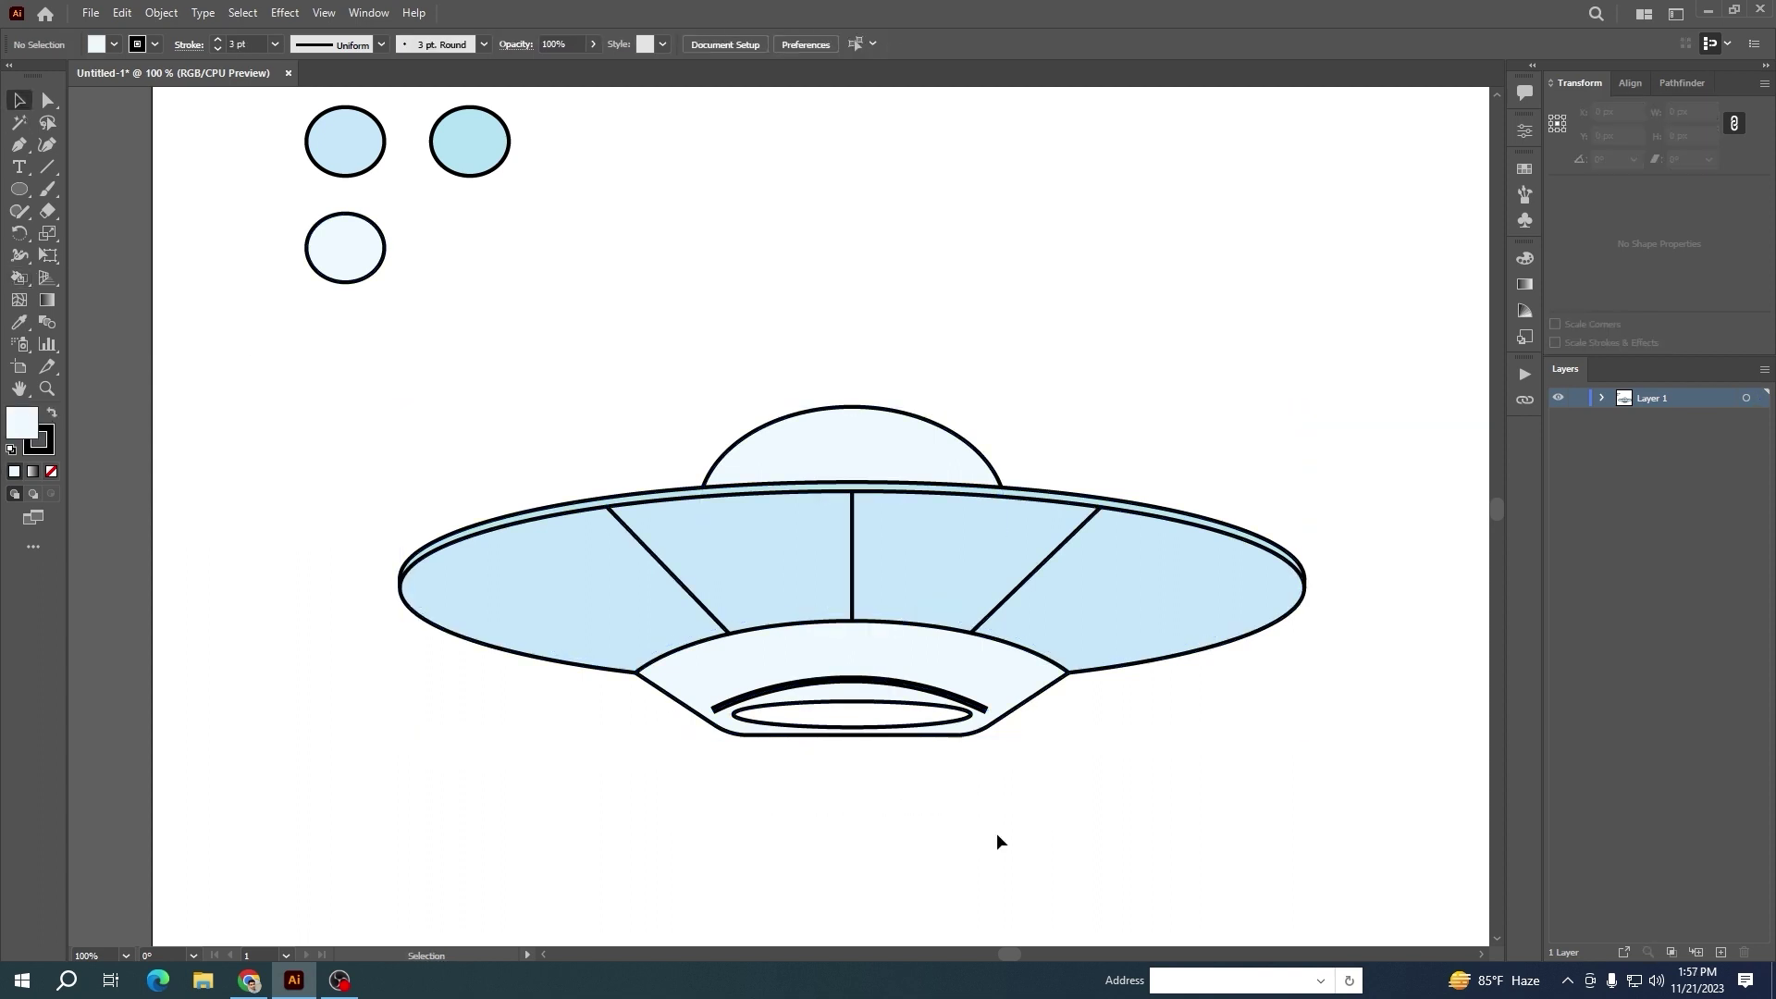
# Shift the anchor points of the dome, rim and upper saucer body slightly down while leaving the base in place
pyautogui.click(567, 504)
pyautogui.press('a')
pyautogui.moveTo(249, 381); pyautogui.dragTo(1404, 608)
pyautogui.hotkey('shift', 'Down')
pyautogui.hotkey('shift', 'Down')
pyautogui.hotkey('shift', 'Down')
pyautogui.hotkey('shift', 'Up')
pyautogui.hotkey('shift', 'Up')
pyautogui.click(1383, 535)
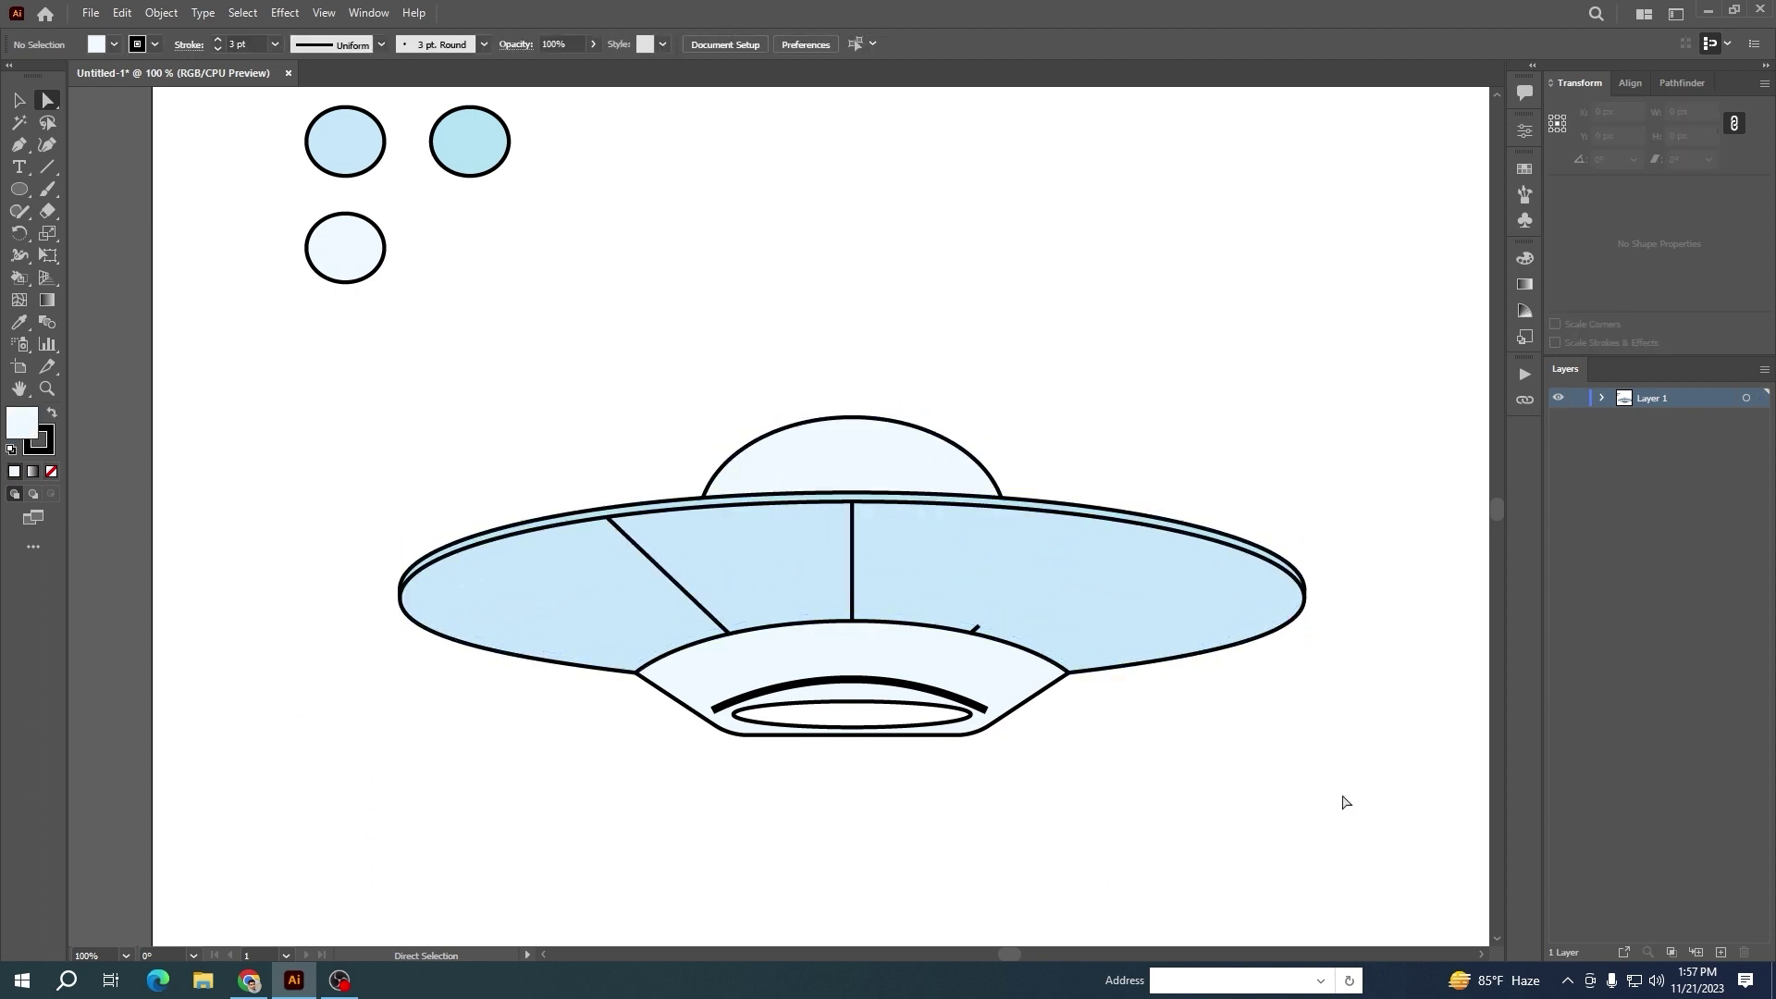
# Isolate the Live Paint group, select the hidden divider line on the upper body's right half and set its stroke colour to 000507
pyautogui.click(976, 629)
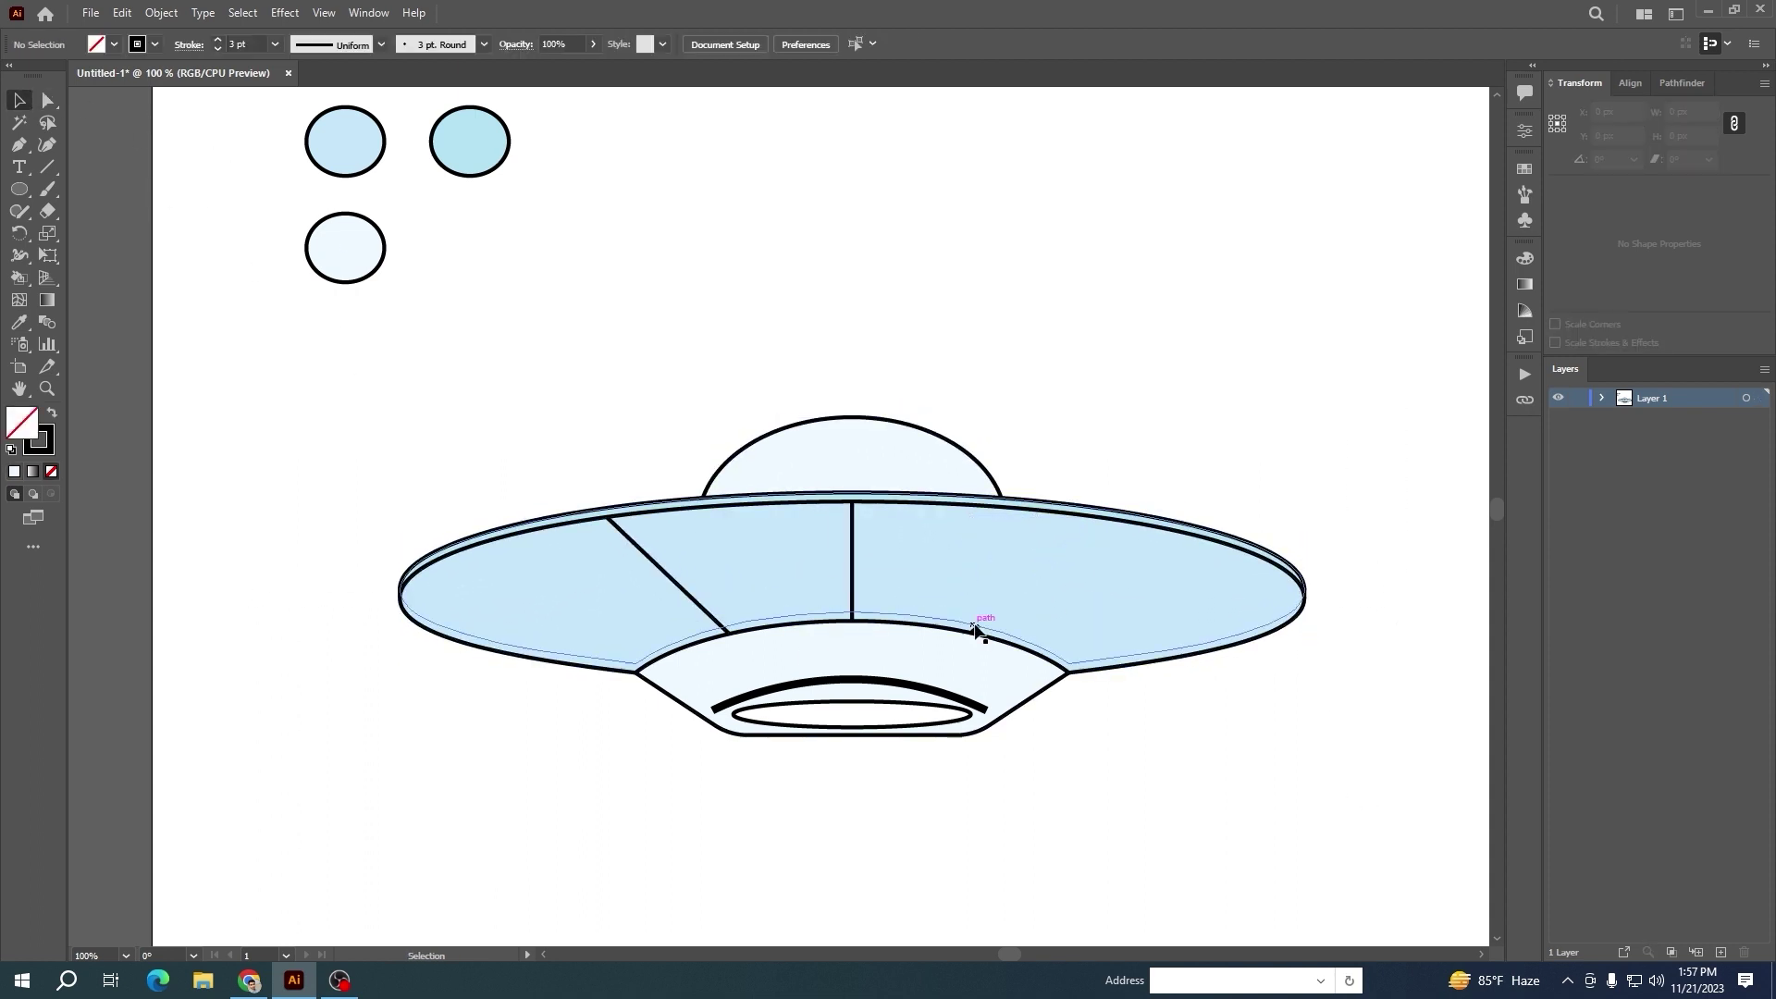
pyautogui.click(1043, 595)
pyautogui.doubleClick(1035, 575)
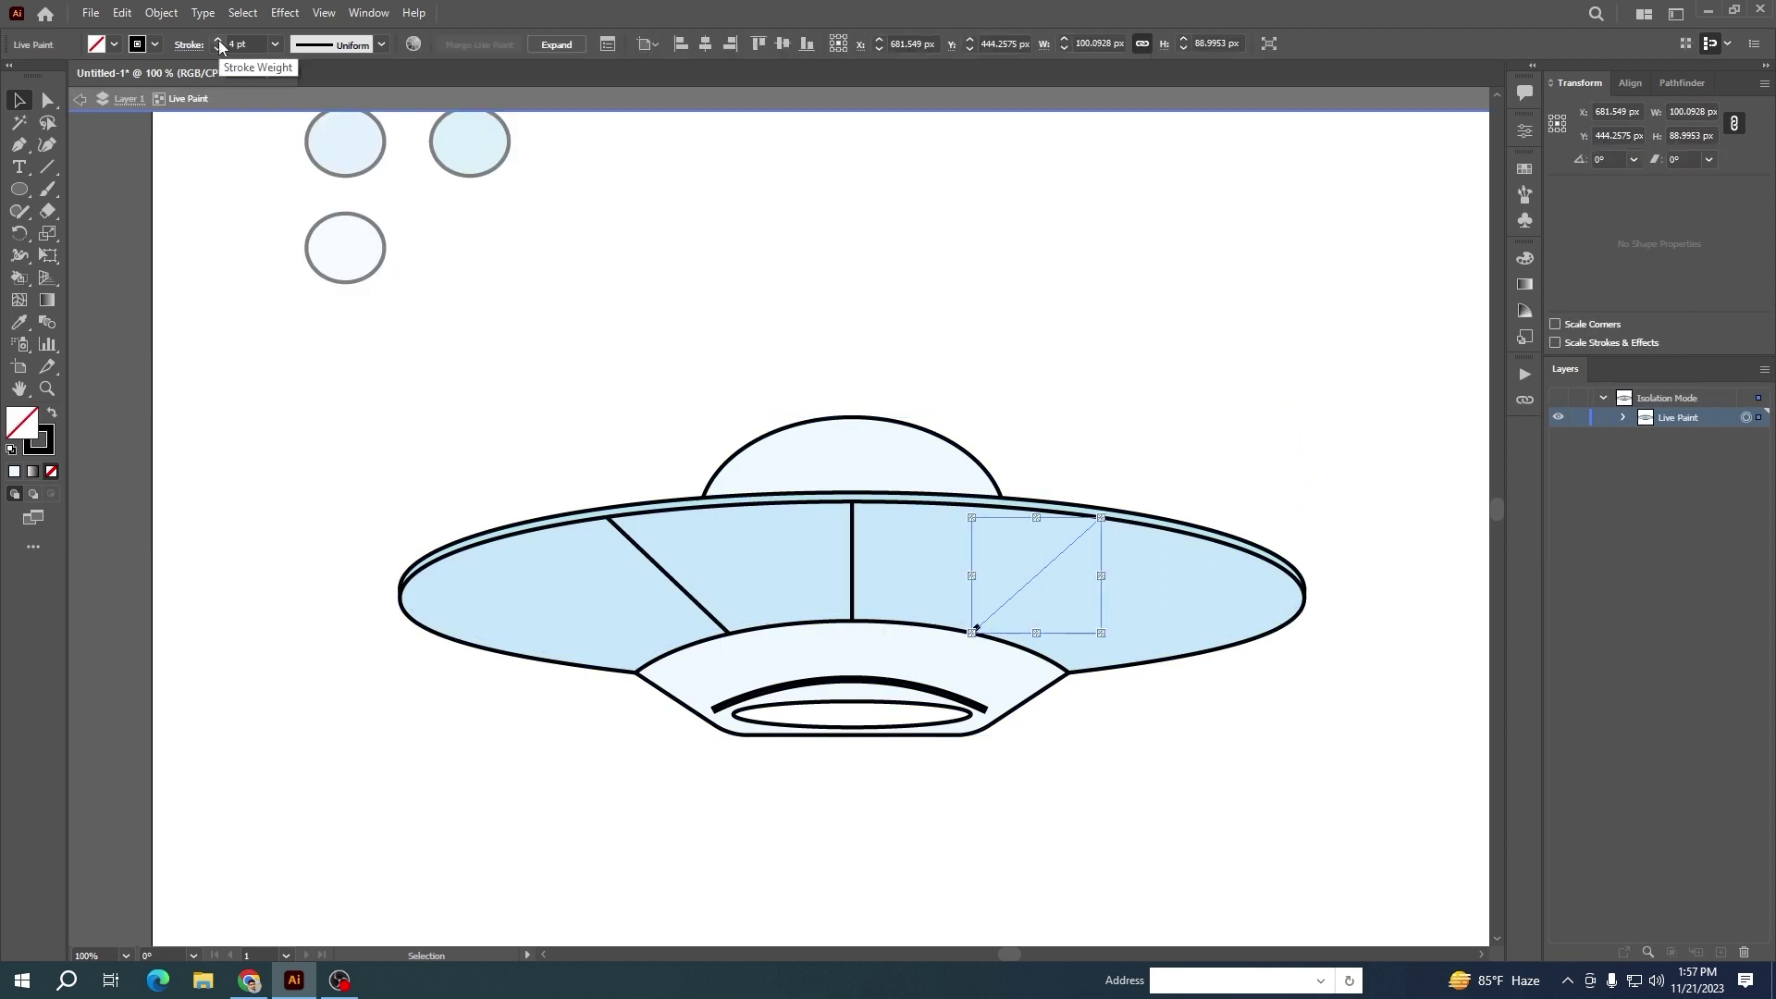
pyautogui.click(1623, 419)
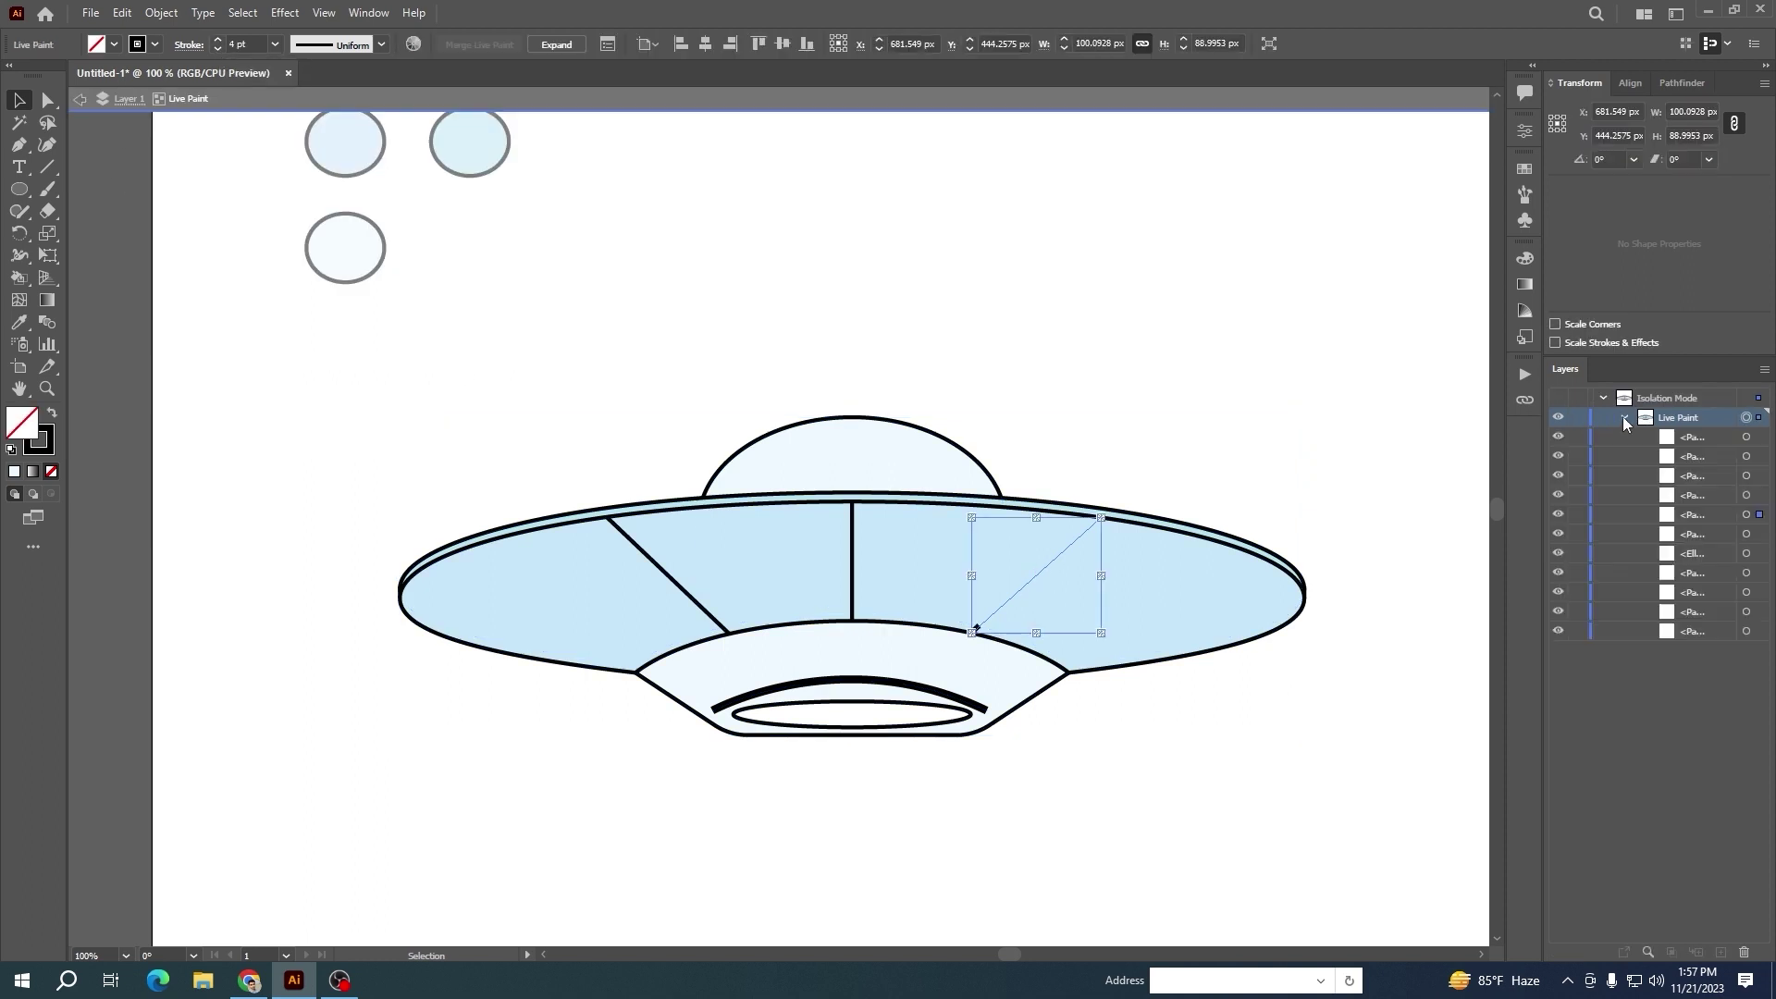
pyautogui.click(41, 441)
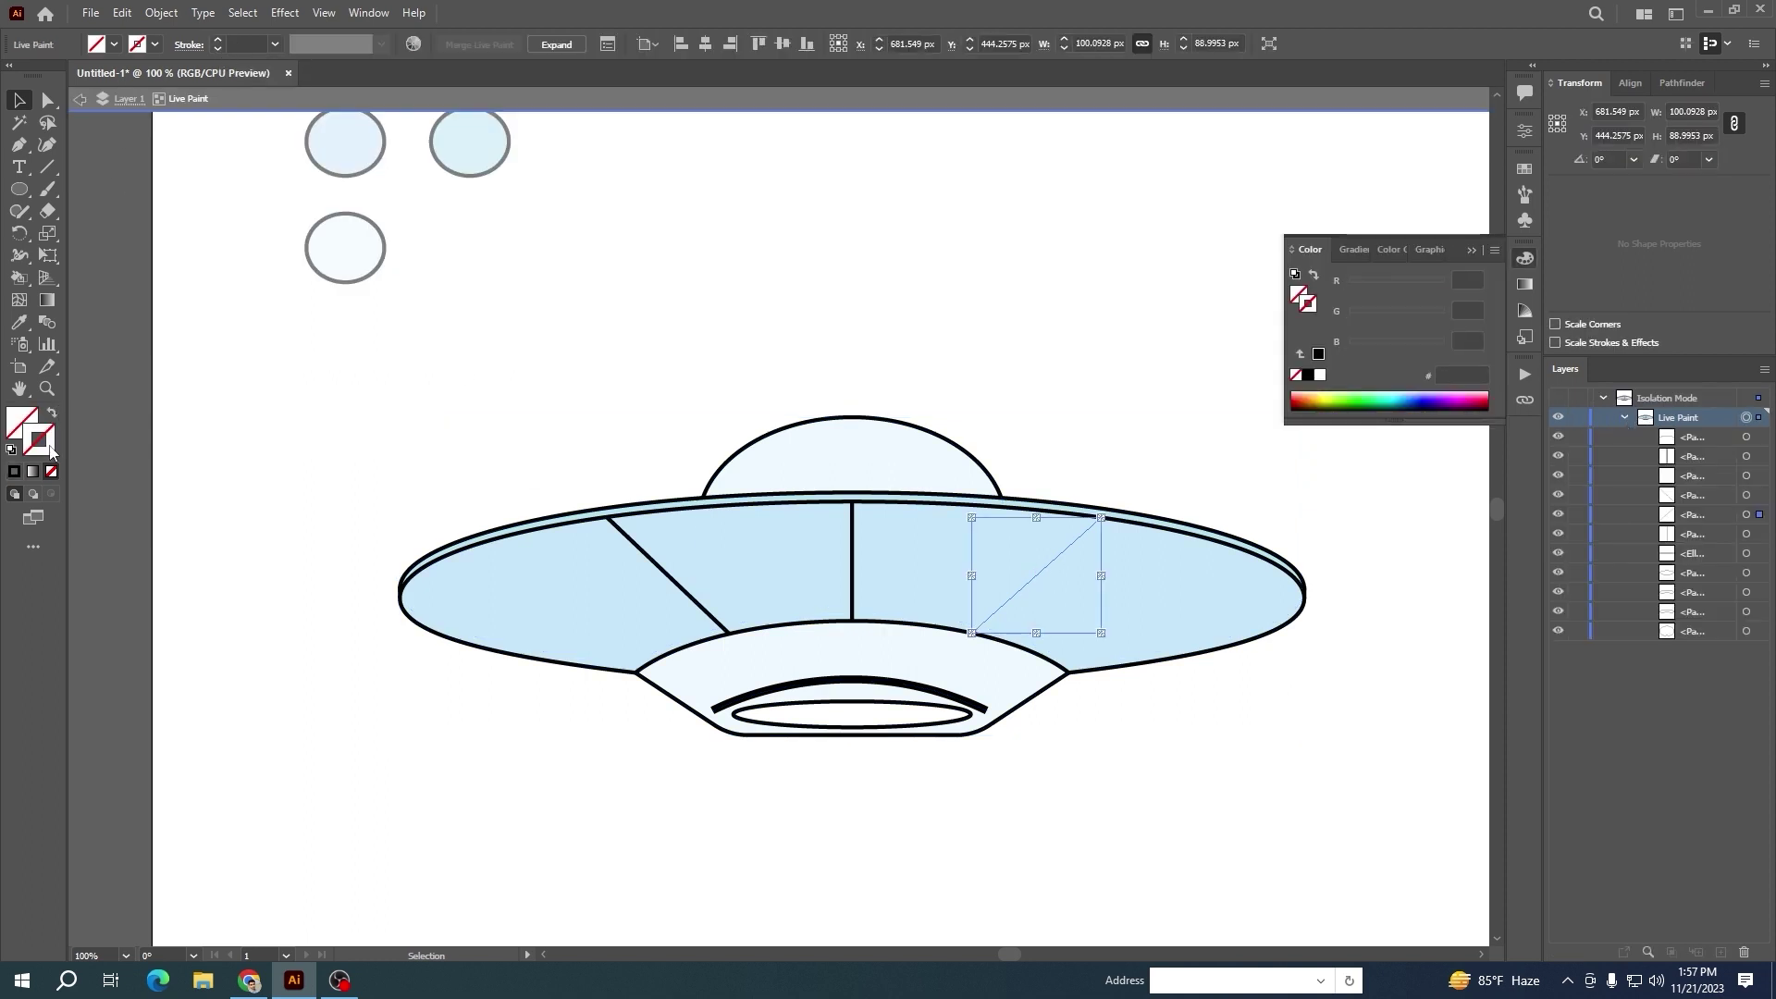
pyautogui.doubleClick(50, 446)
pyautogui.write('ffffff')
pyautogui.press('Return')
pyautogui.doubleClick(43, 442)
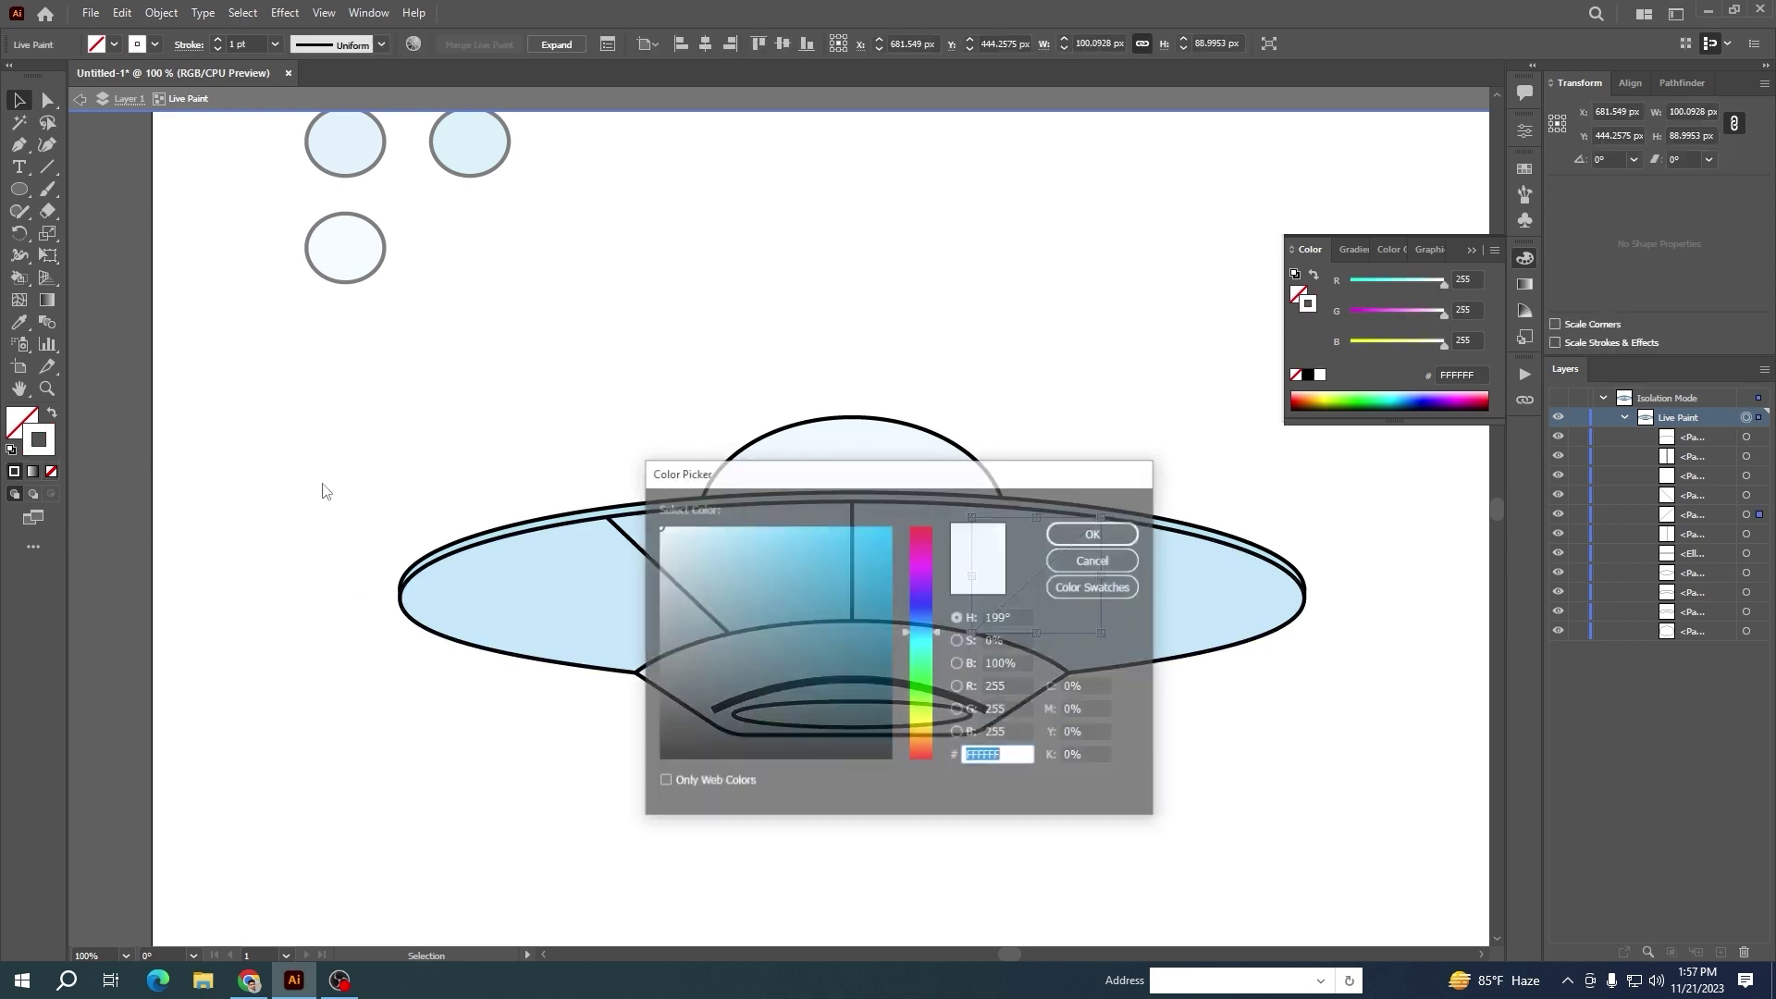
pyautogui.write('000507')
pyautogui.press('Return')
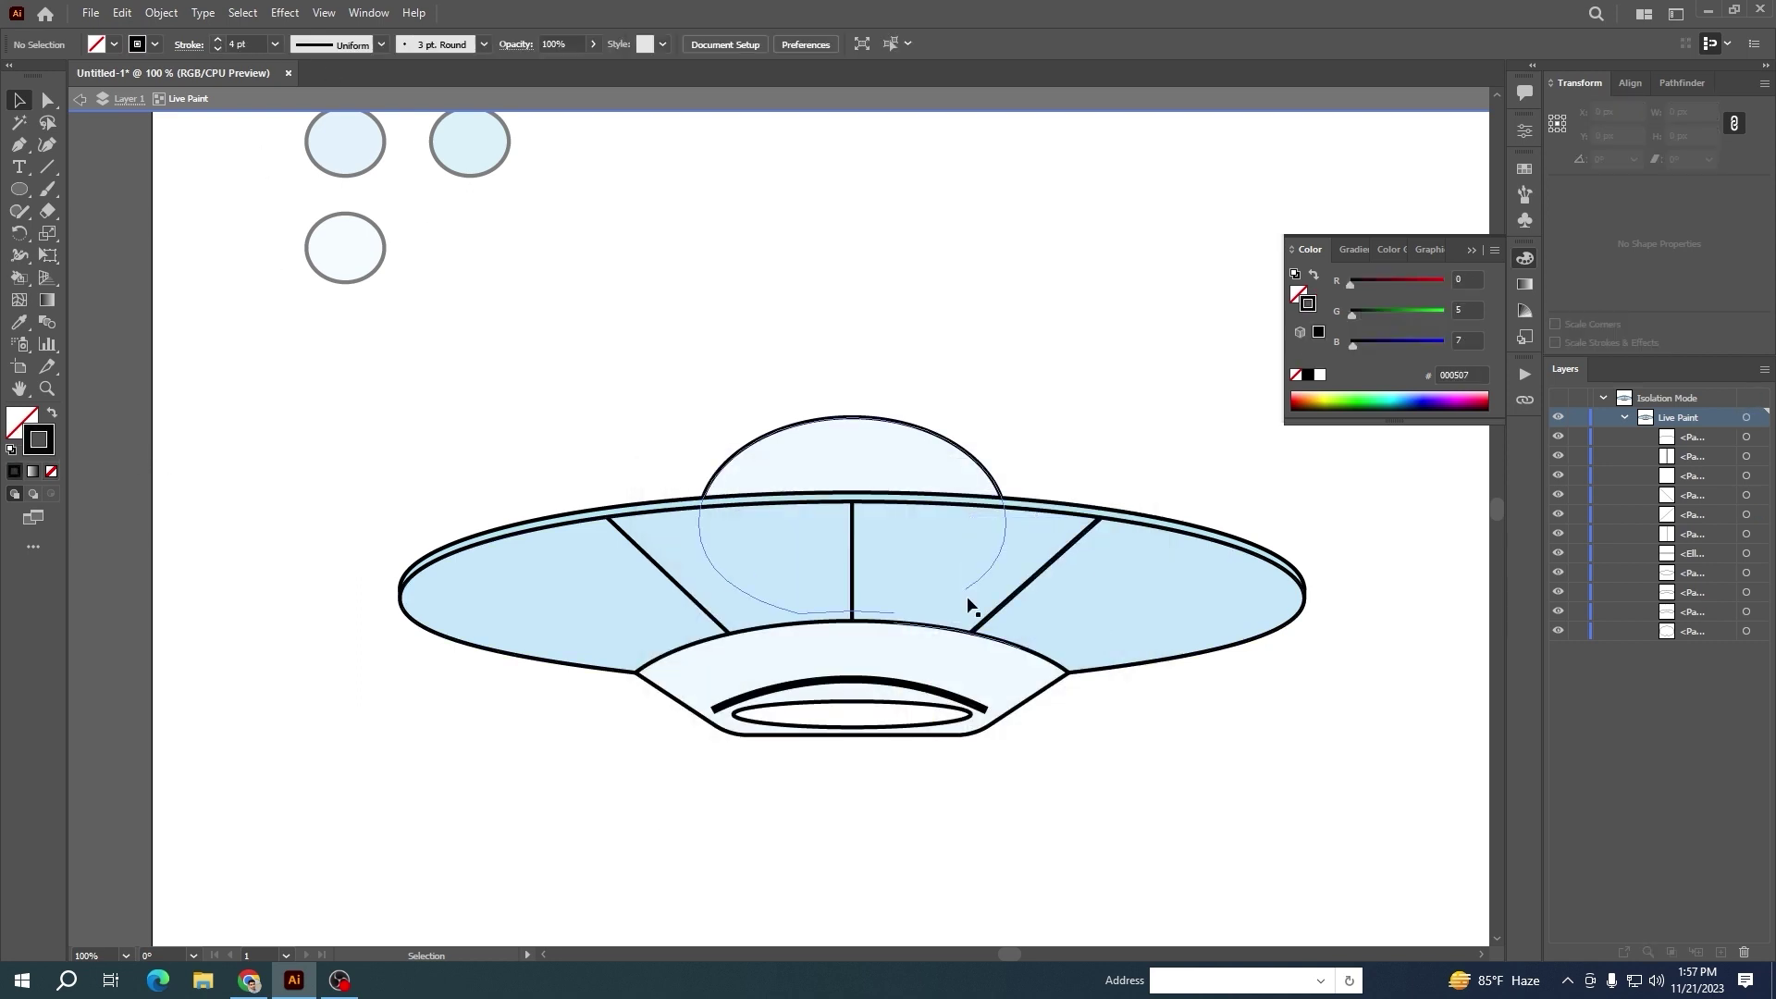
# Set the stroke weight of the three divider lines on the upper body to 2 pt
pyautogui.keyDown('shift'); pyautogui.click(824, 589); pyautogui.keyUp('shift')
pyautogui.keyDown('shift'); pyautogui.click(668, 576); pyautogui.keyUp('shift')
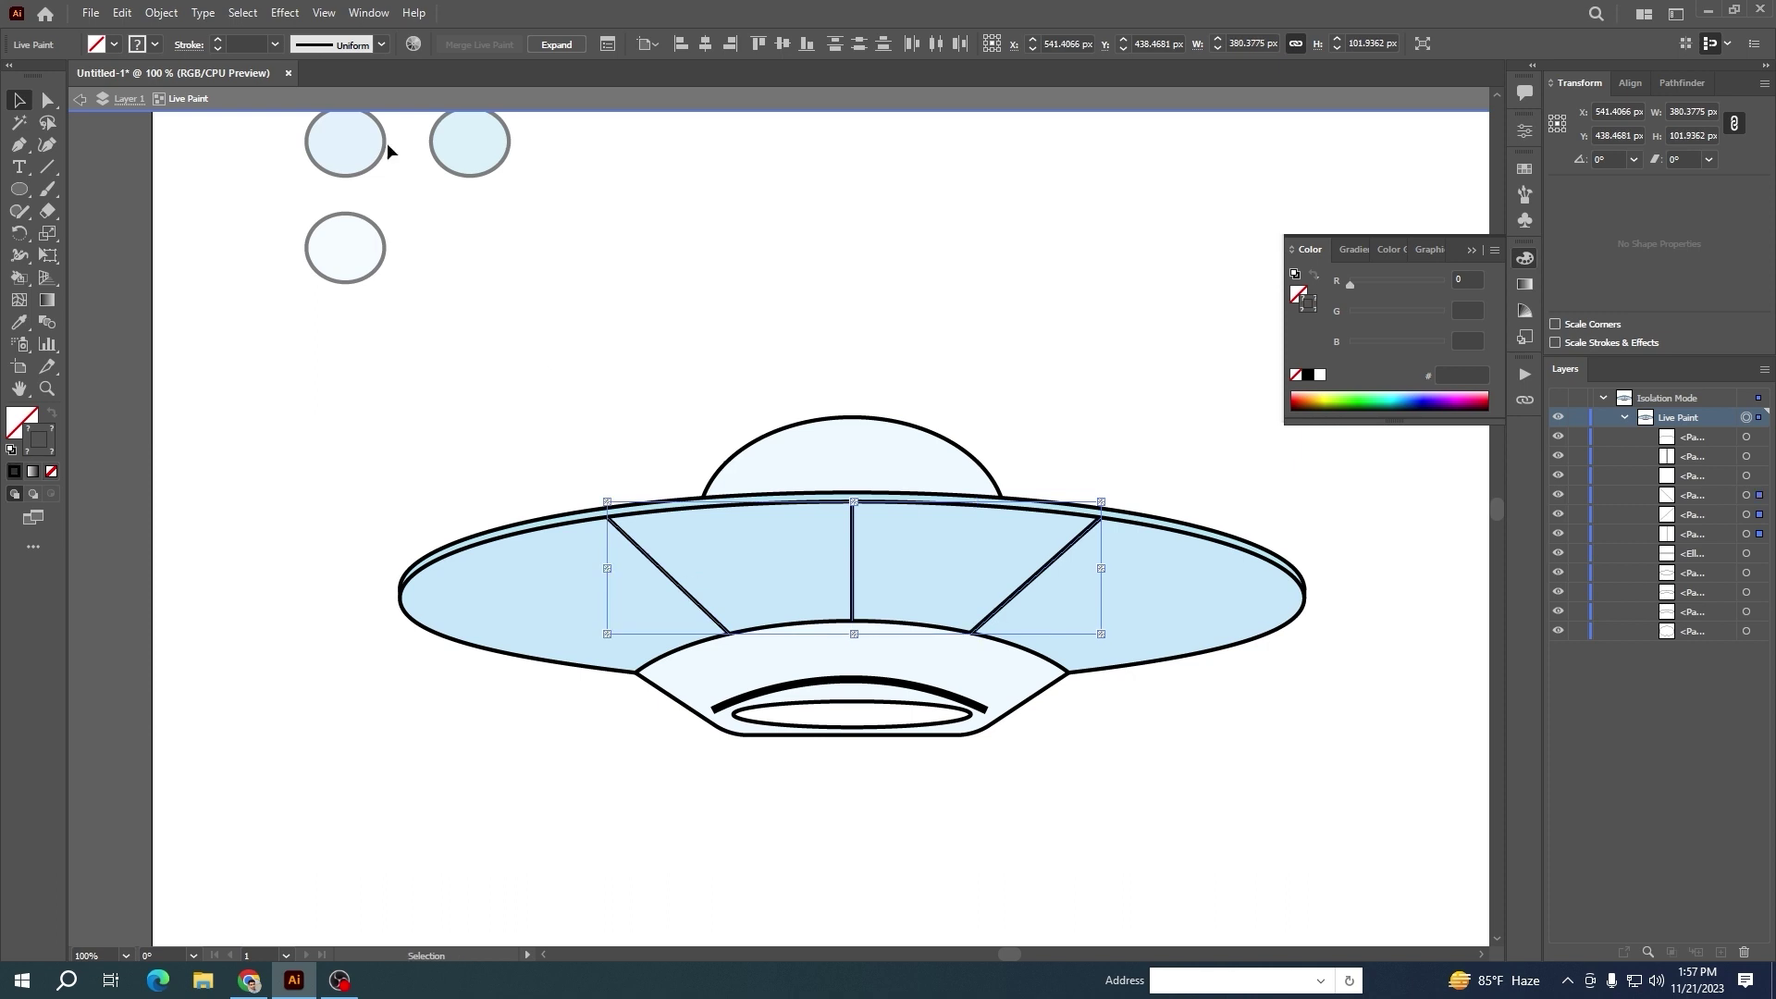
pyautogui.click(218, 39)
pyautogui.click(219, 39)
pyautogui.click(279, 332)
pyautogui.scroll(-2, 888, 503)
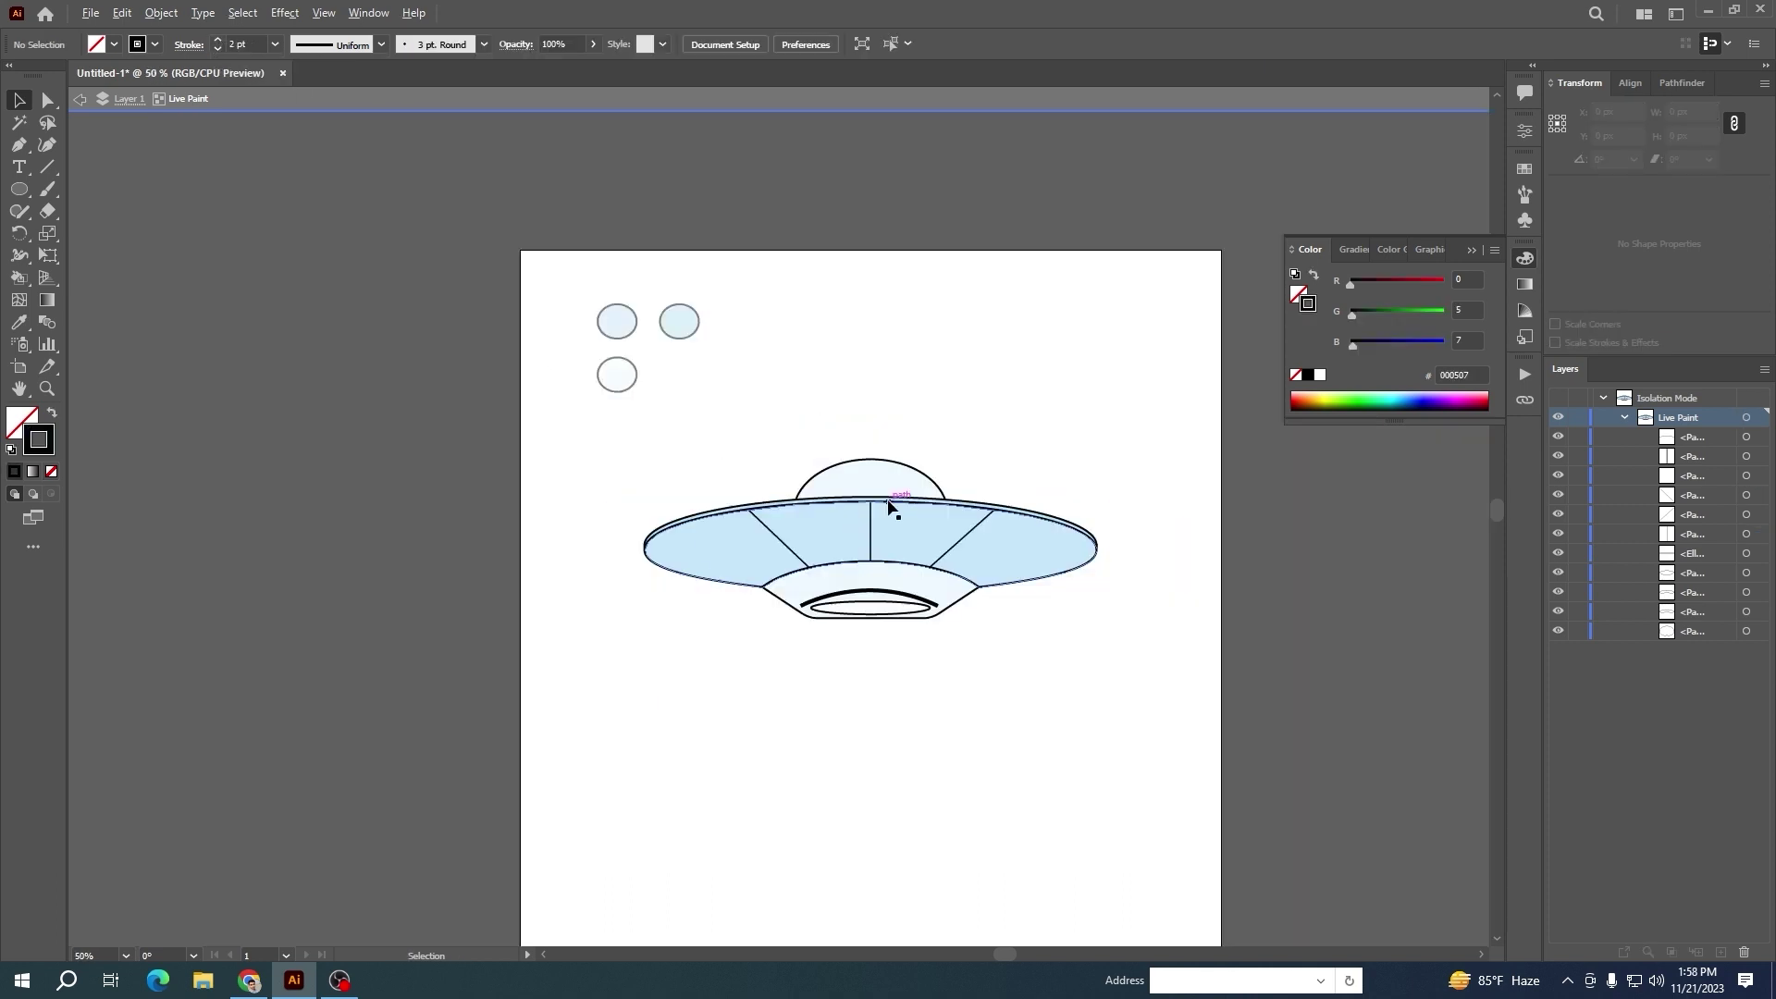
# Exit isolation mode and try to apply a tapered width profile to the whole saucer
pyautogui.scroll(3, 902, 636)
pyautogui.doubleClick(902, 636)
pyautogui.click(803, 498)
pyautogui.click(380, 45)
pyautogui.click(337, 103)
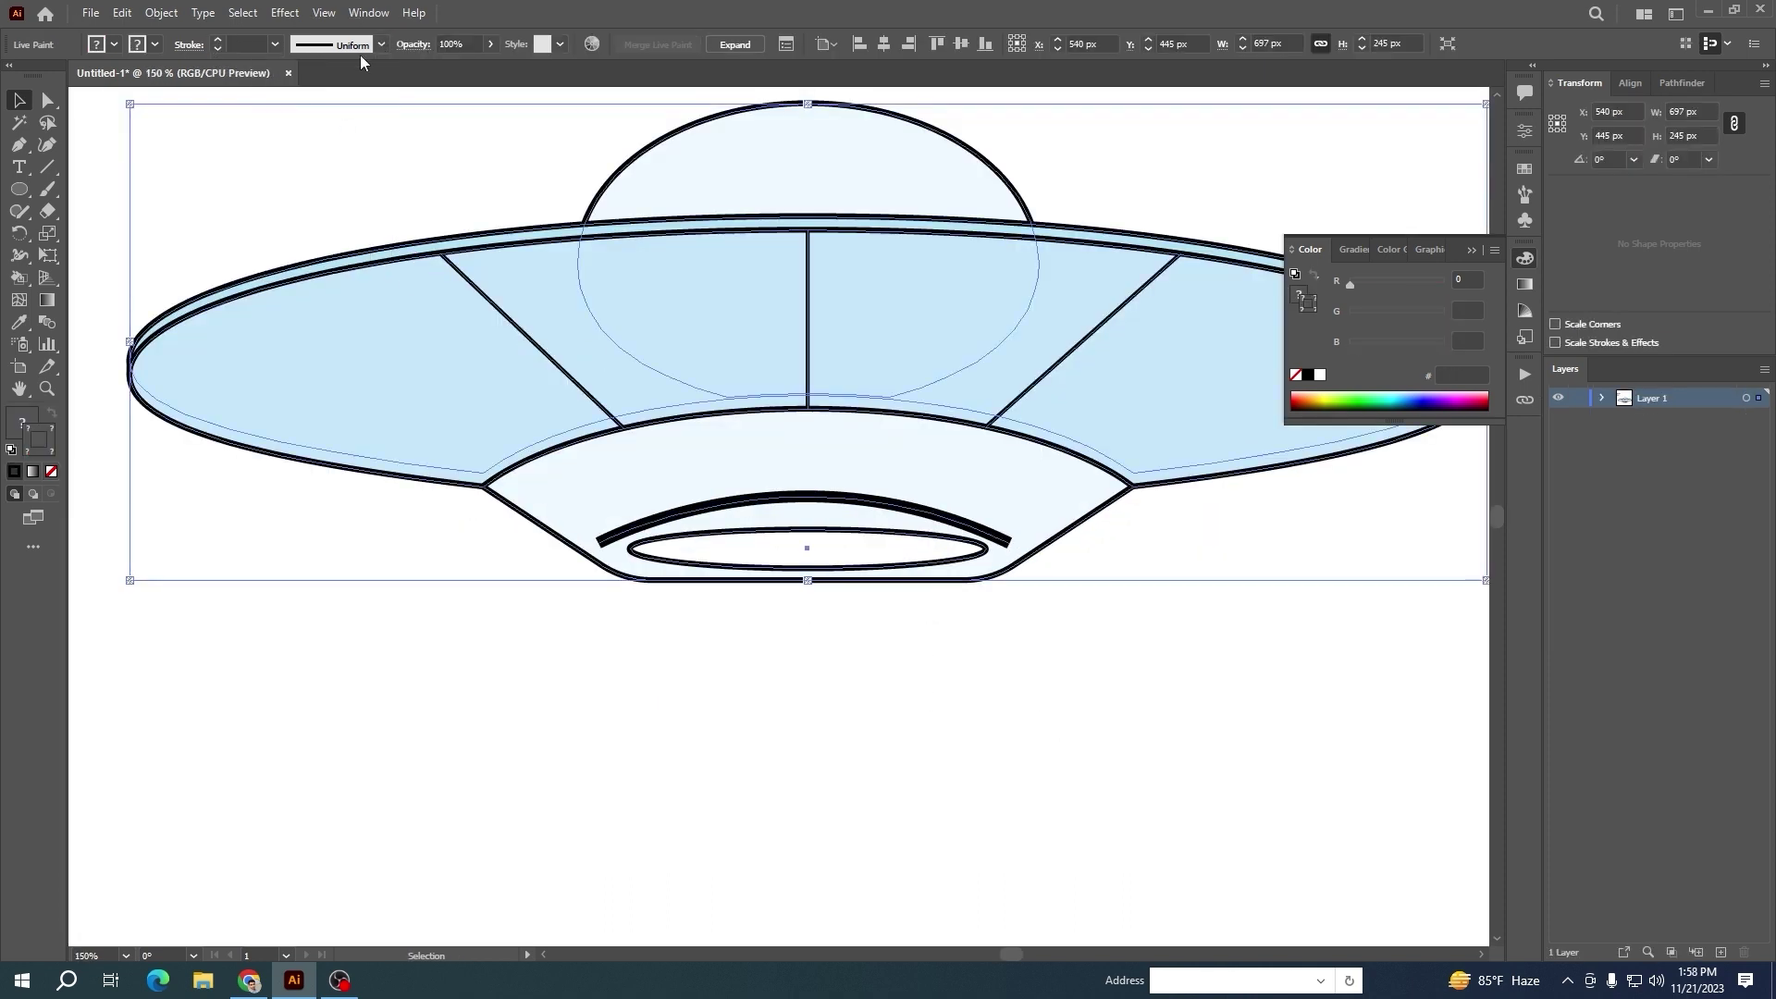
pyautogui.click(381, 44)
pyautogui.click(337, 104)
# Give the arc above the base ellipse a 5 pt stroke
pyautogui.scroll(3, 345, 460)
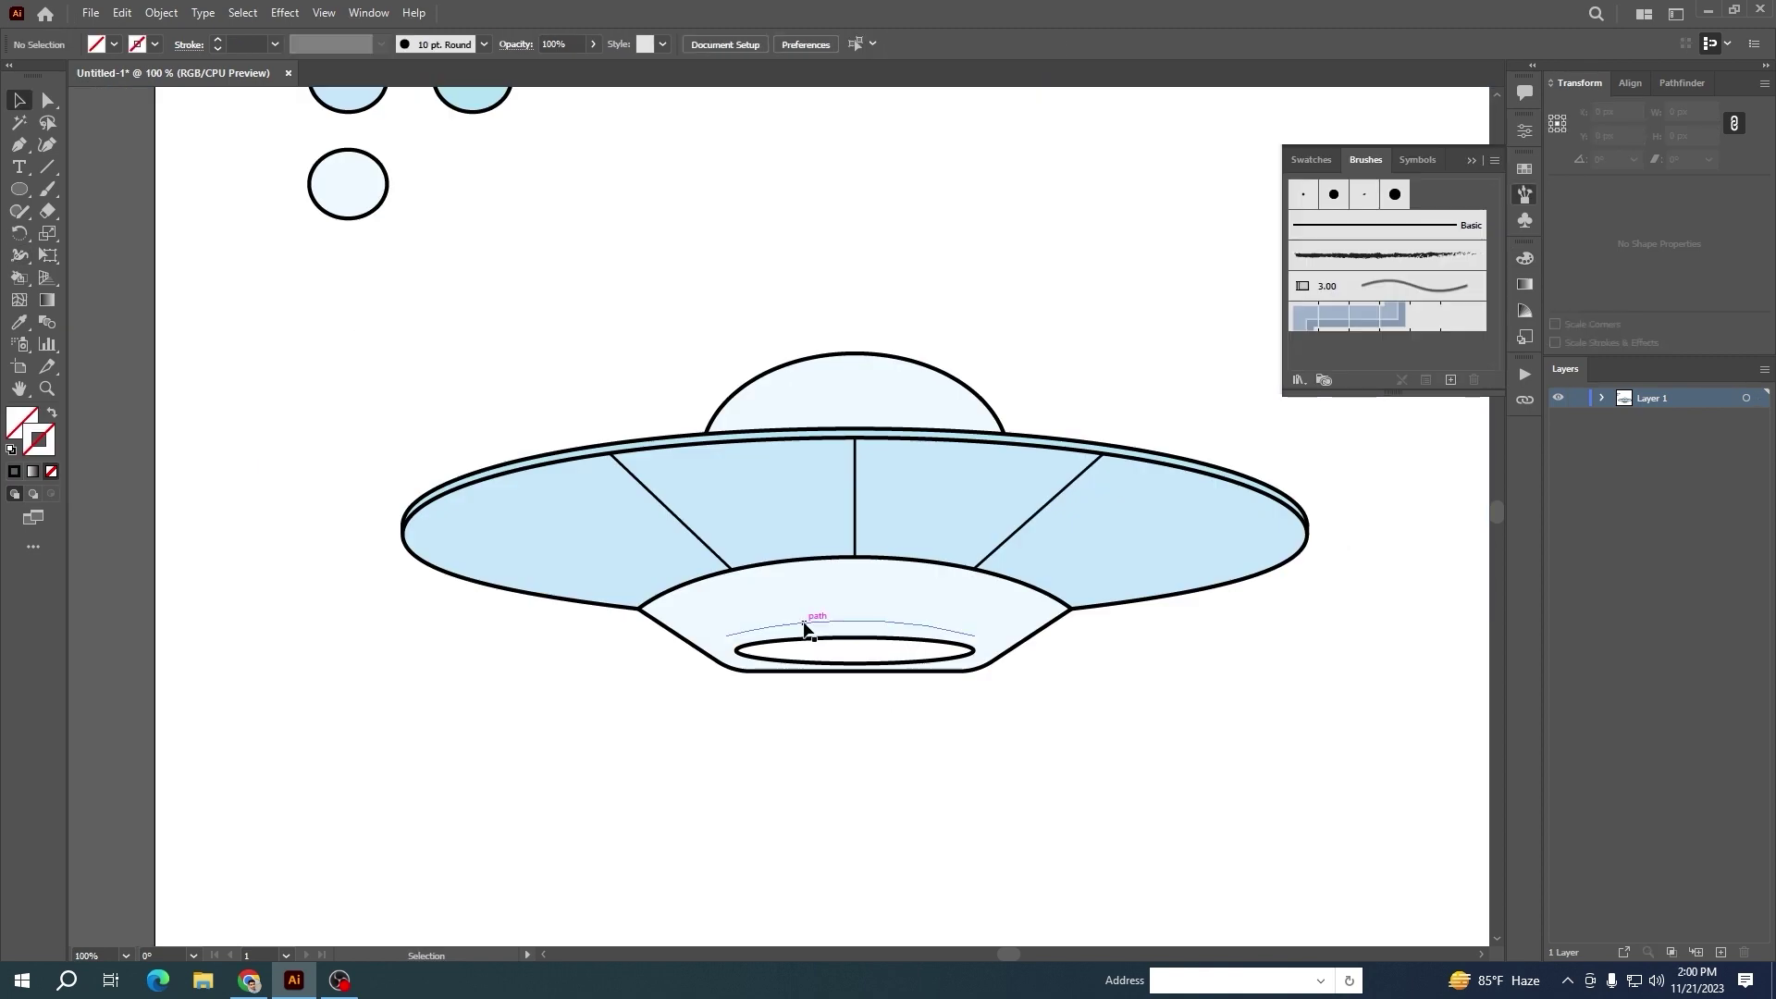
pyautogui.click(217, 39)
pyautogui.click(218, 39)
pyautogui.click(217, 39)
pyautogui.click(217, 39)
pyautogui.click(218, 39)
pyautogui.click(425, 315)
pyautogui.click(782, 628)
# Apply a width profile tapered at both ends to the arc above the base ellipse and set its opacity to 50%
pyautogui.scroll(4, 783, 632)
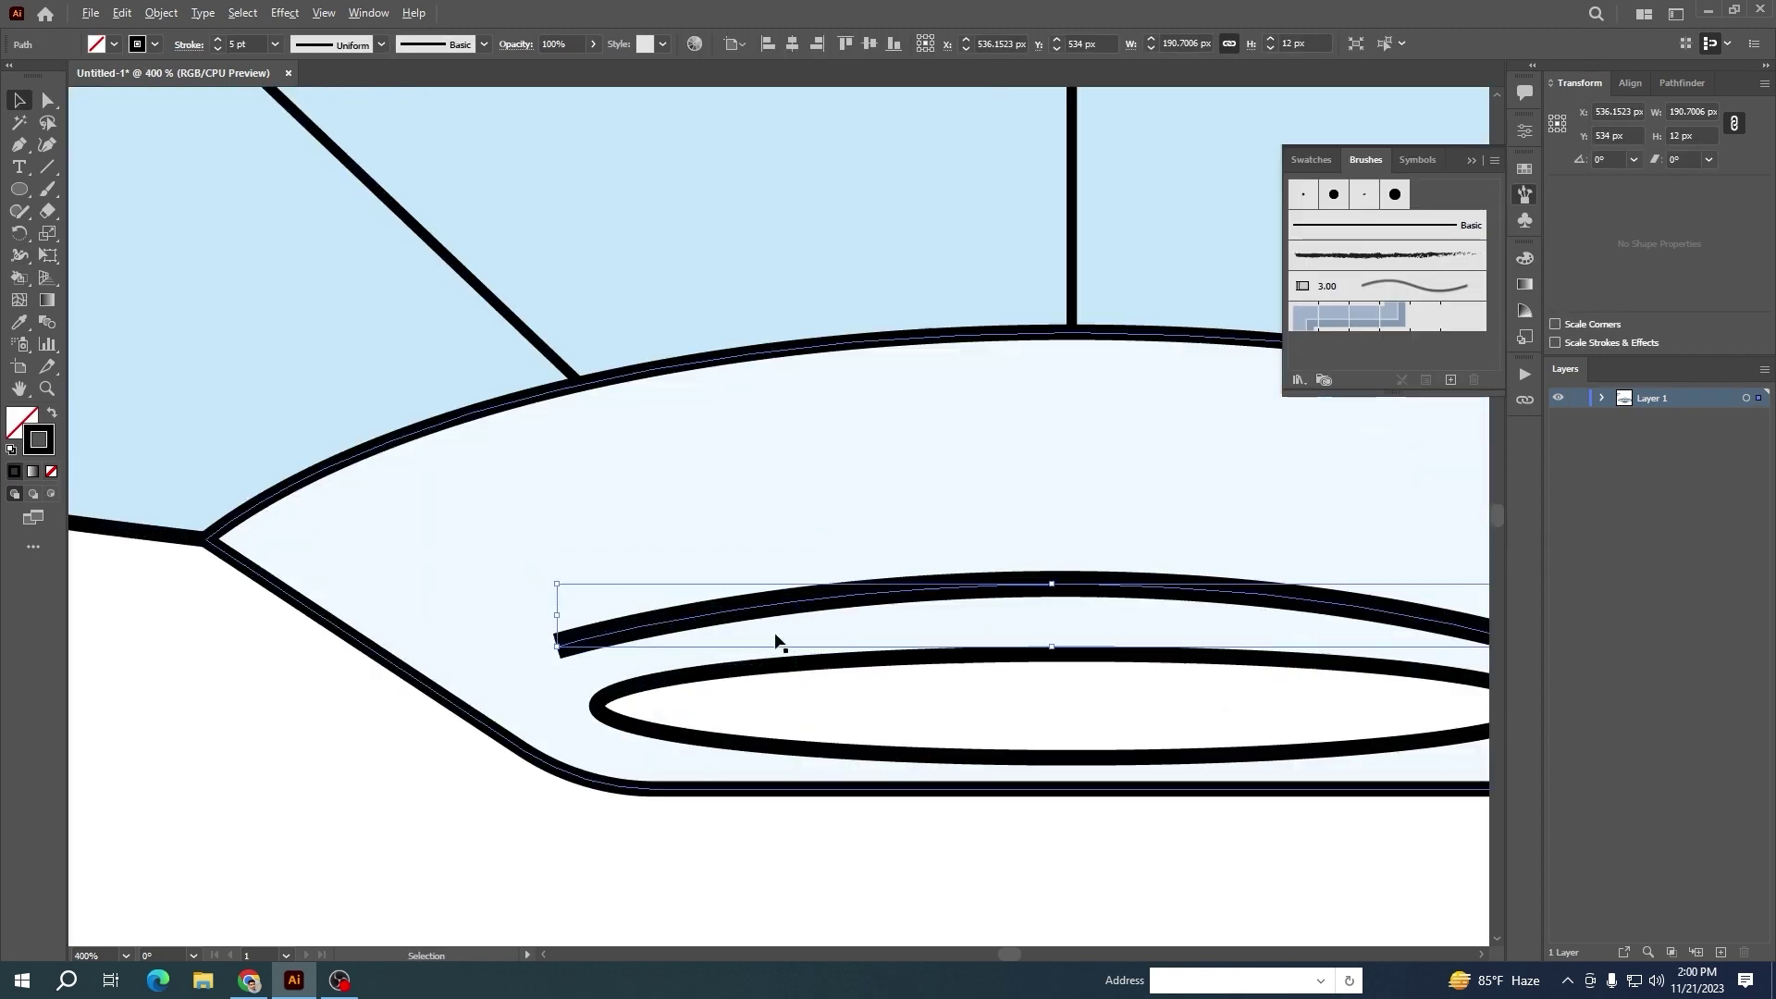
pyautogui.click(380, 45)
pyautogui.click(337, 104)
pyautogui.scroll(-2, 700, 616)
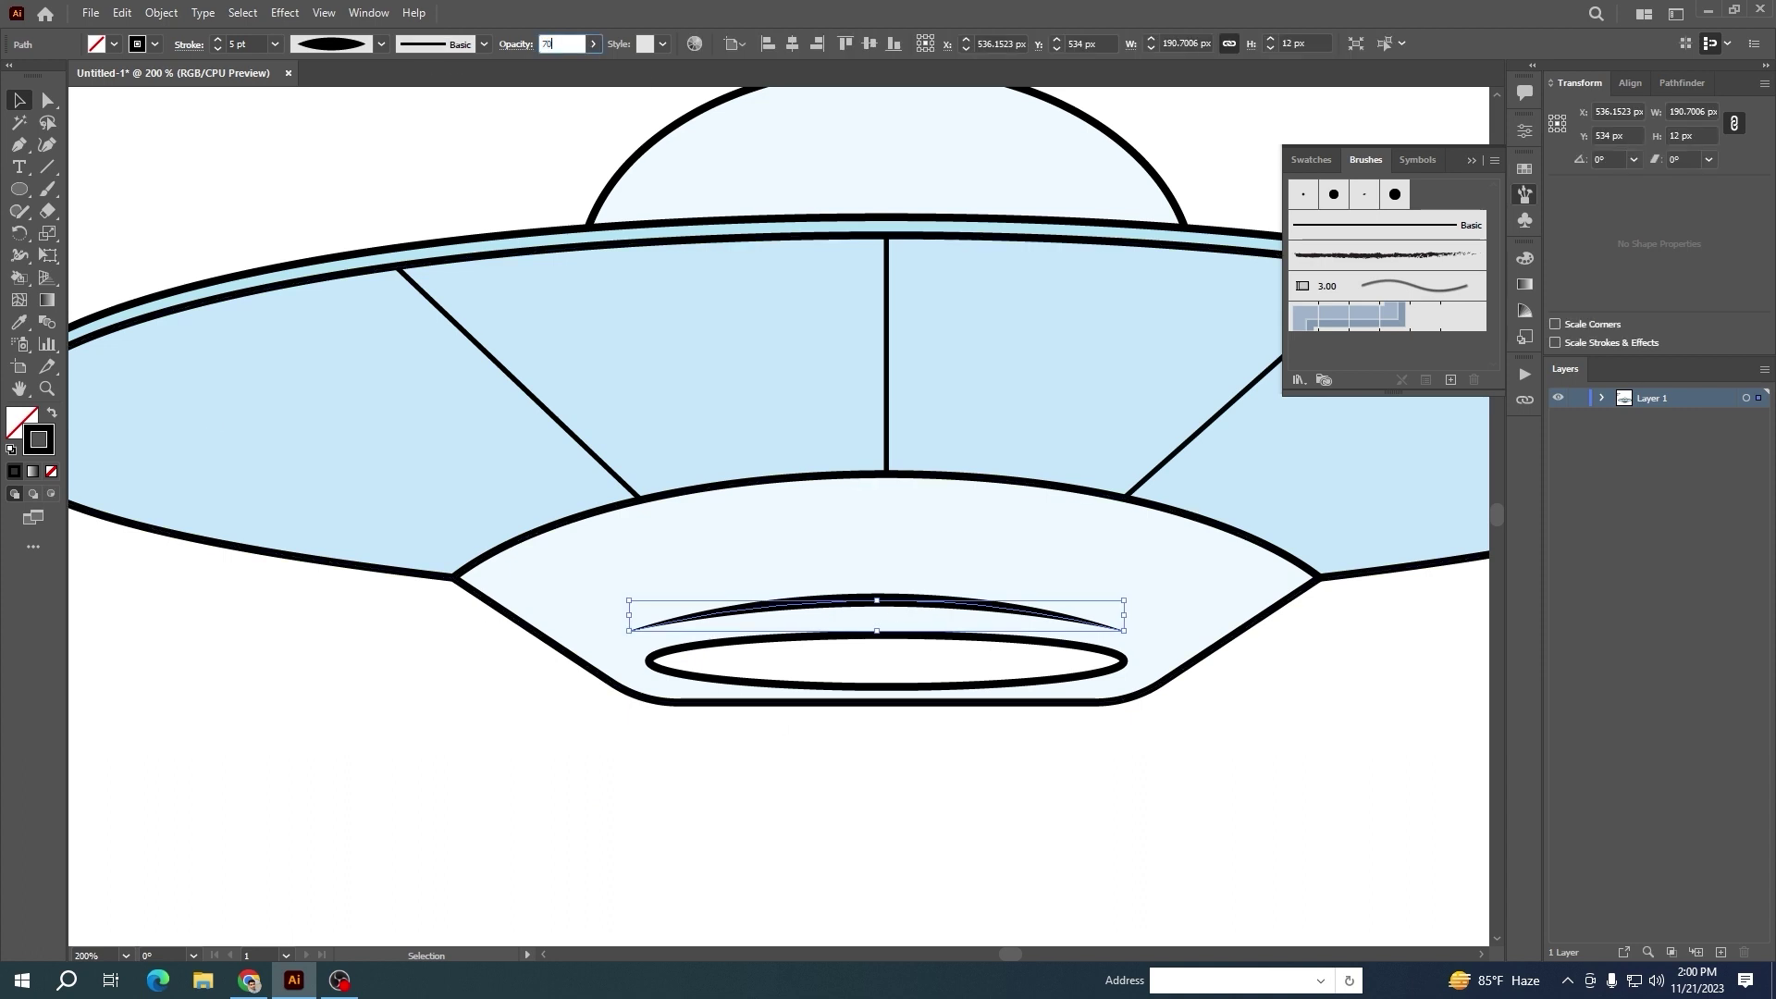
pyautogui.press('Return')
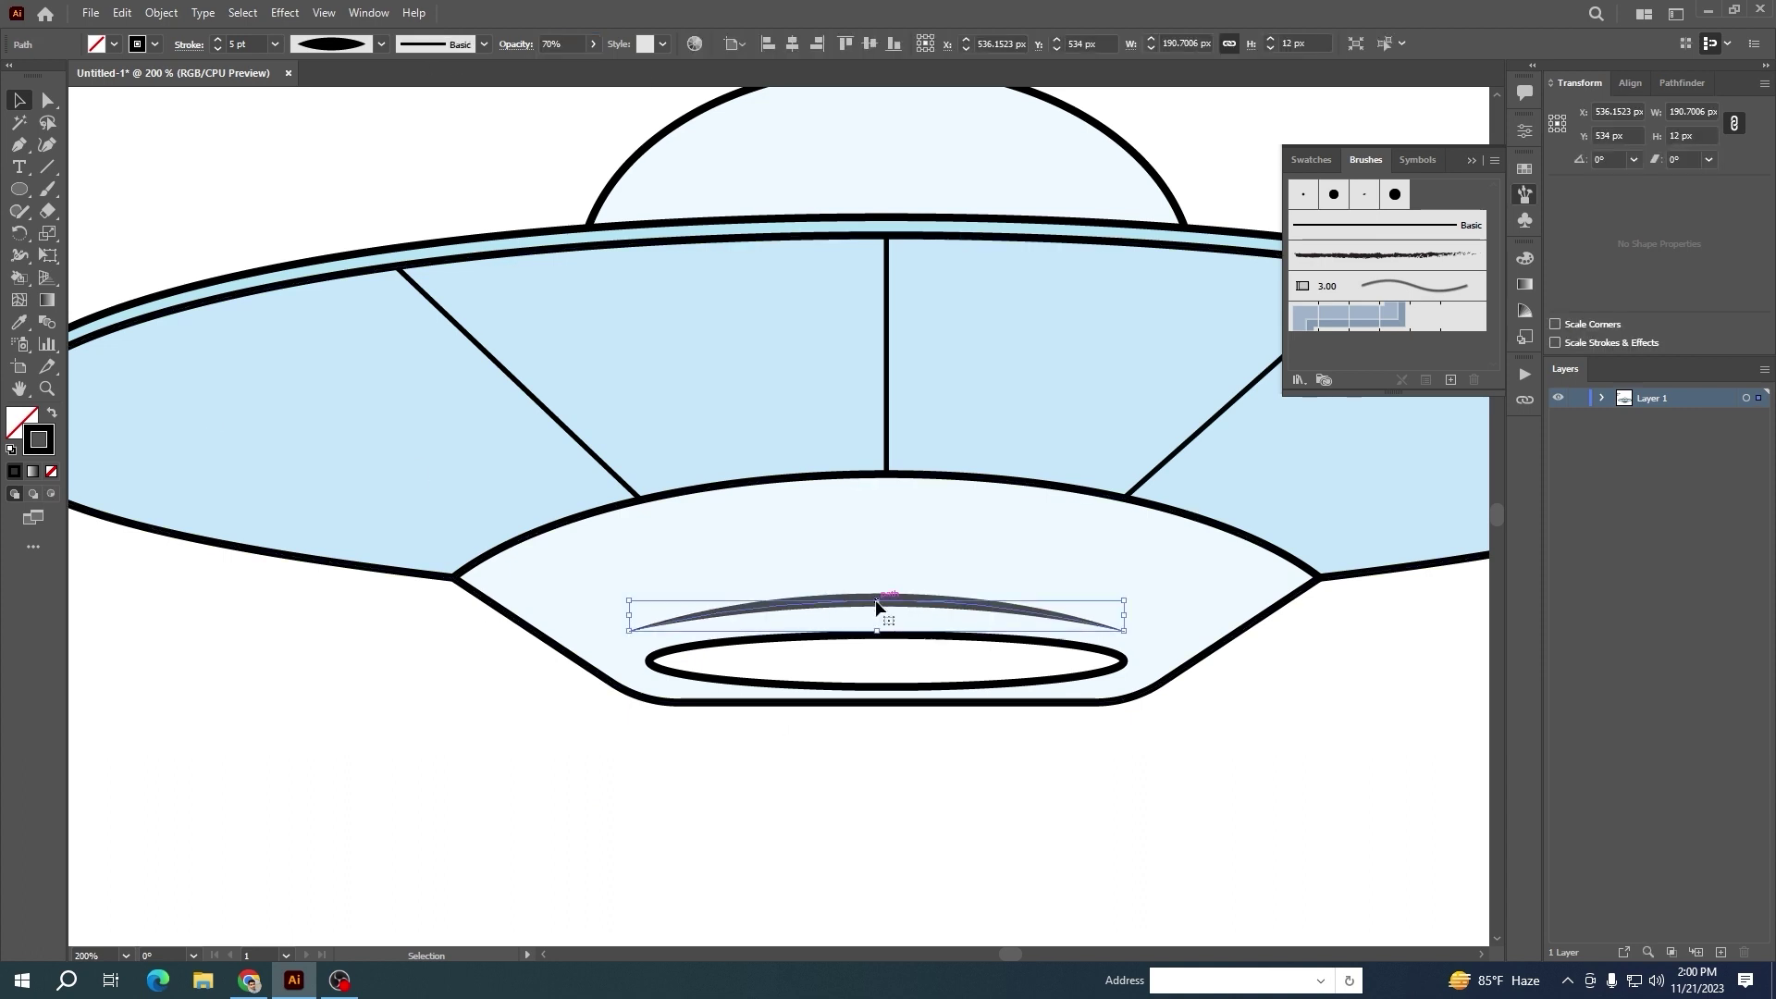
pyautogui.moveTo(578, 43); pyautogui.dragTo(476, 44)
pyautogui.write('50')
pyautogui.press('Return')
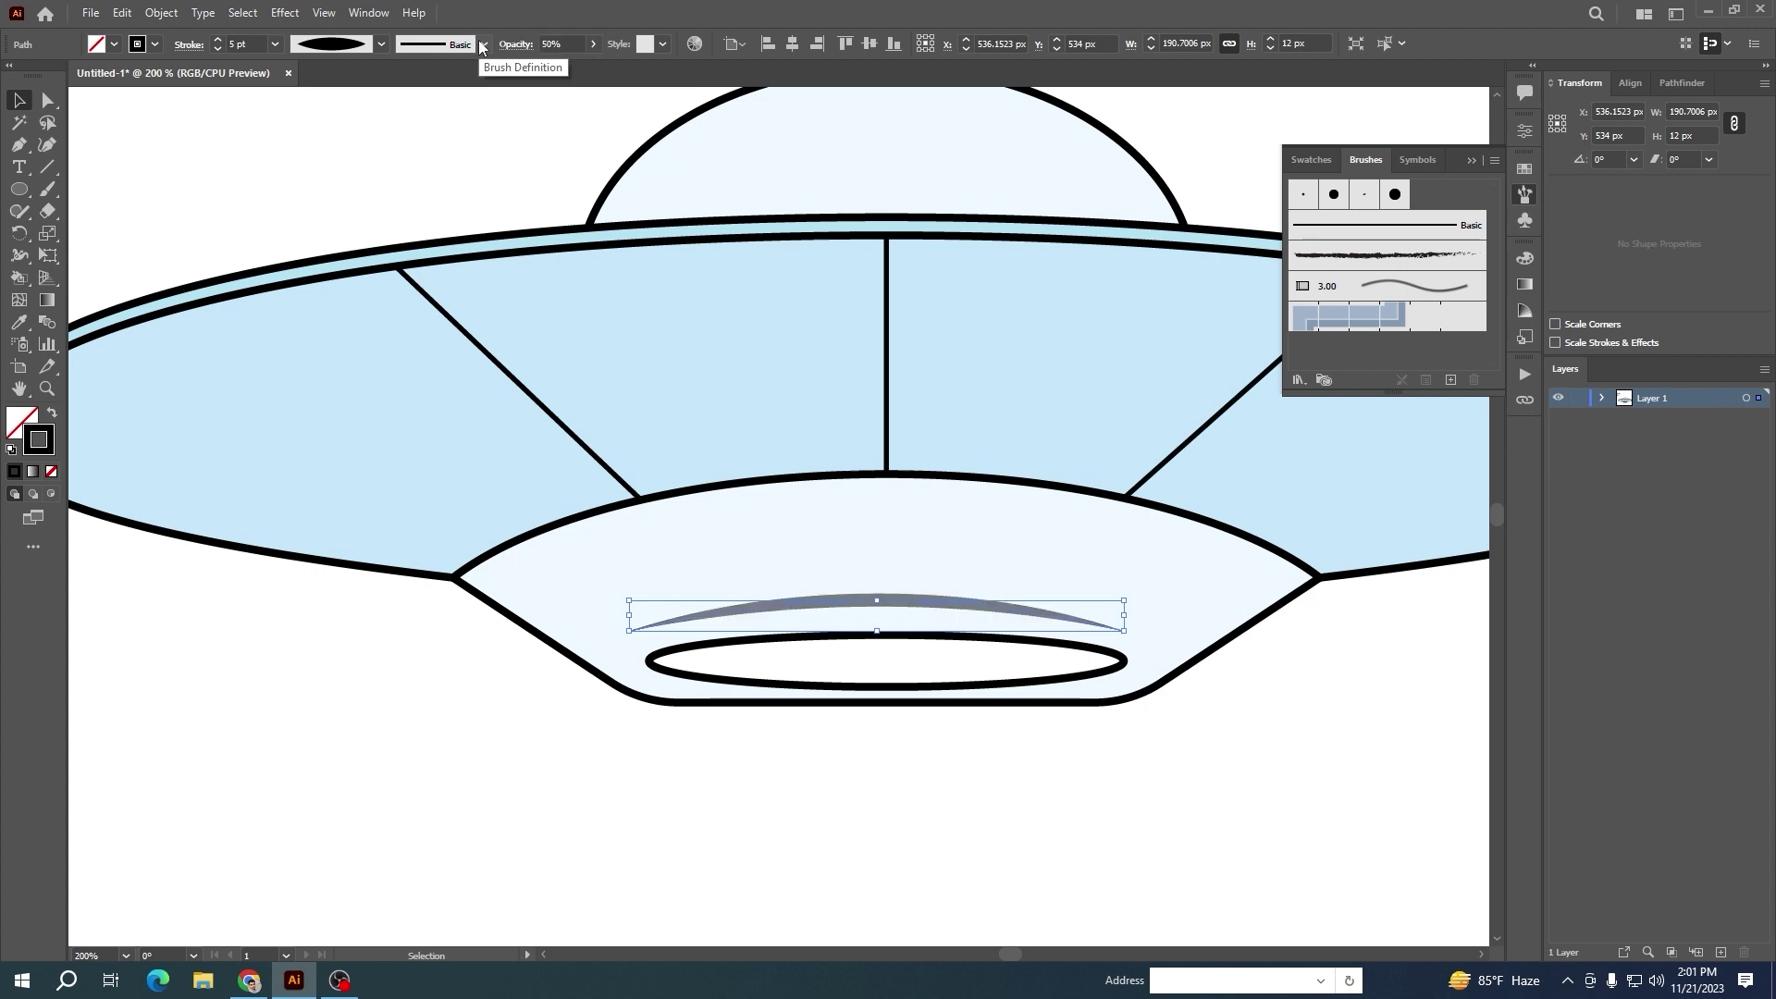
pyautogui.click(396, 837)
pyautogui.scroll(-1, 396, 838)
# Start a Pen shadow outline curving just above the base's top edge, then running beside the left divider up to the rim
pyautogui.scroll(-1, 612, 770)
pyautogui.scroll(1, 612, 769)
pyautogui.click(18, 144)
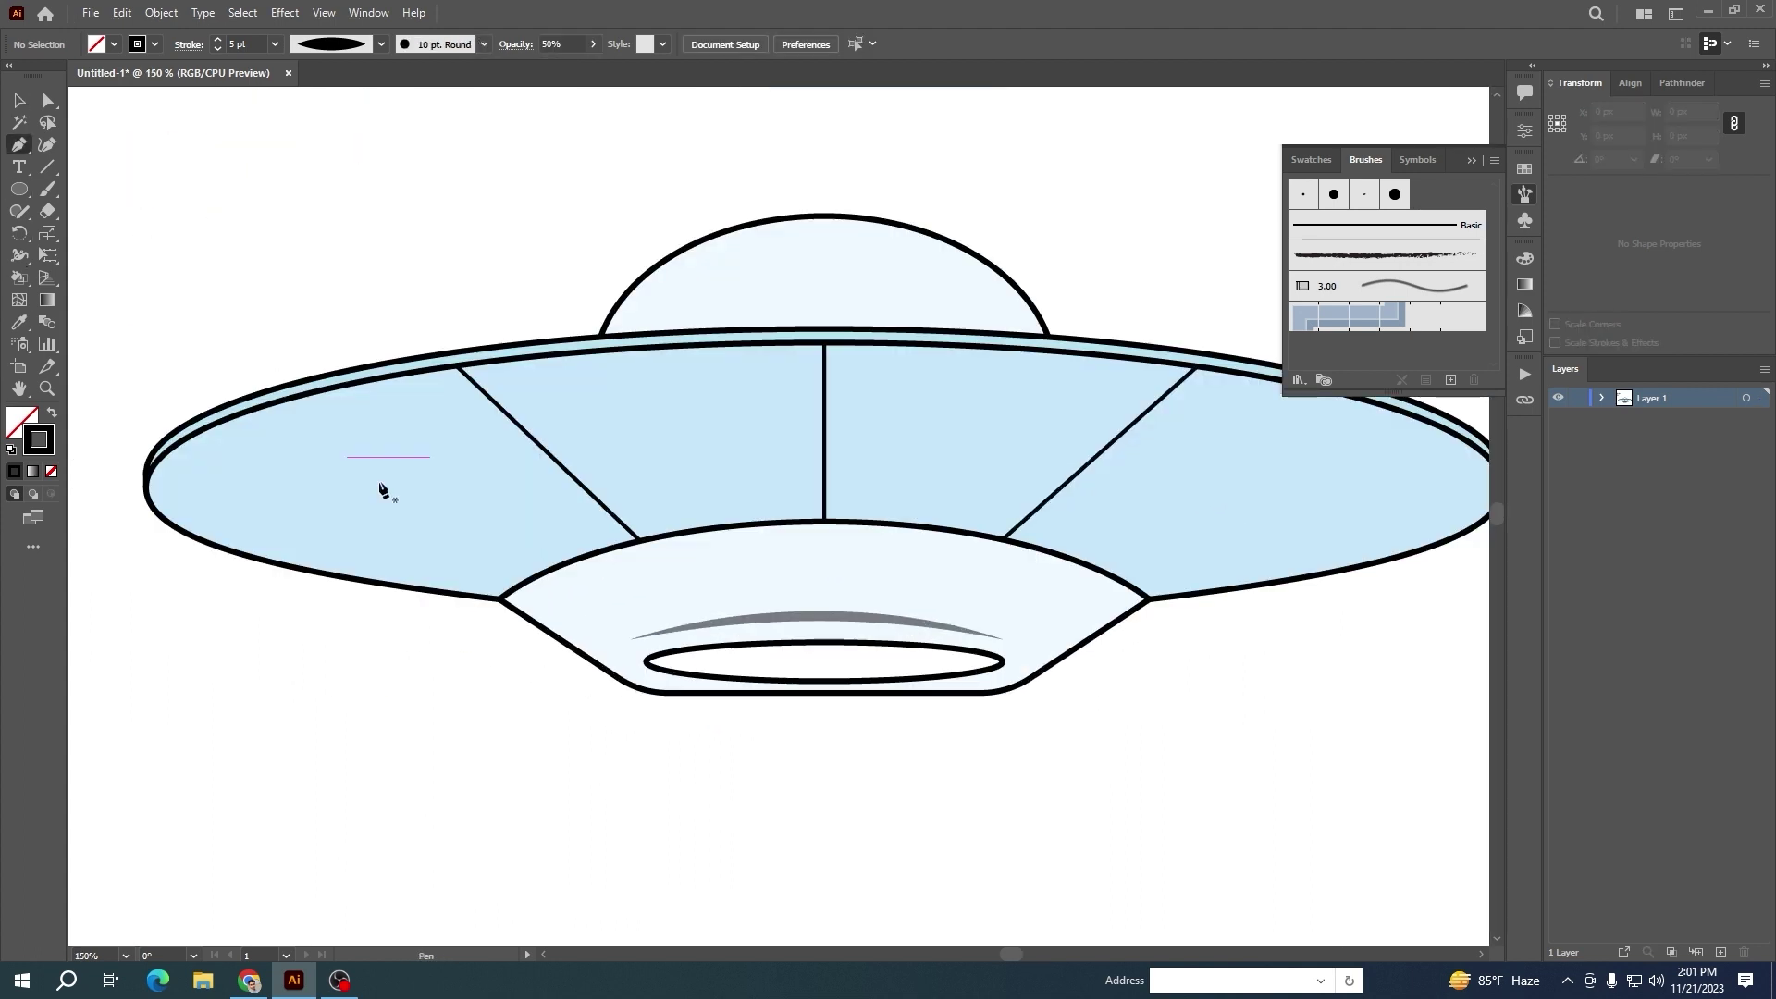
pyautogui.click(1071, 559)
pyautogui.moveTo(647, 522); pyautogui.dragTo(409, 575)
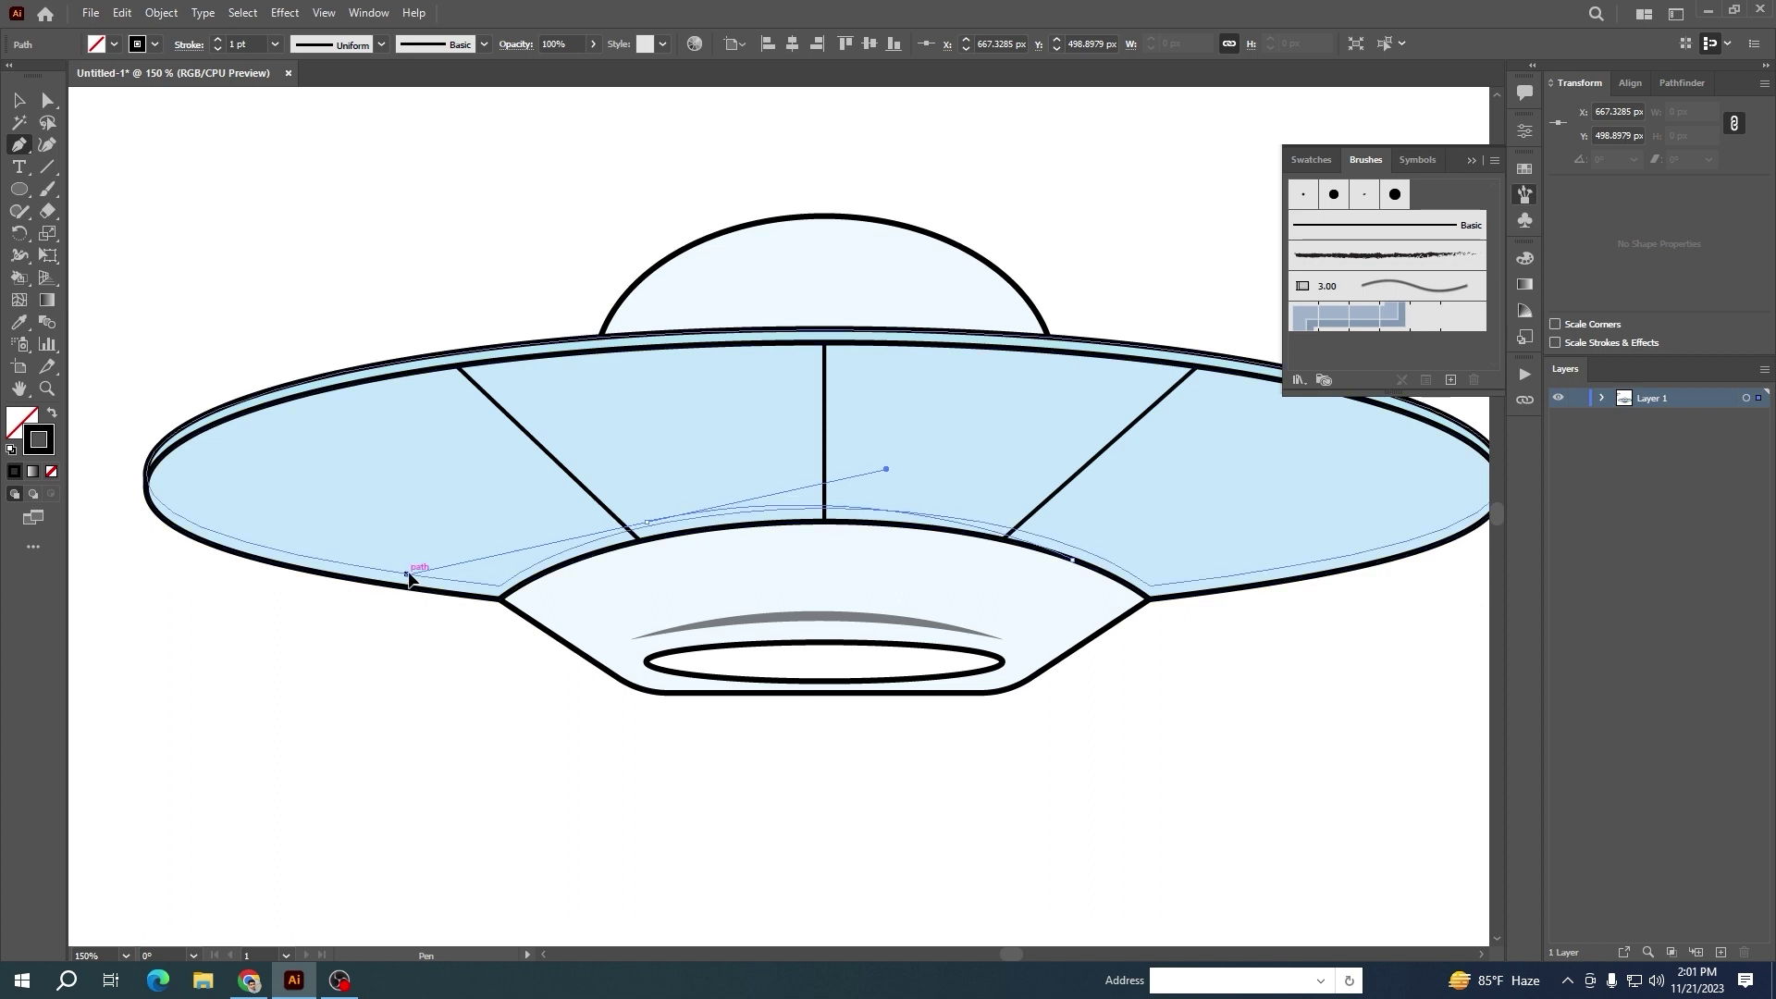
pyautogui.click(647, 522)
pyautogui.click(485, 357)
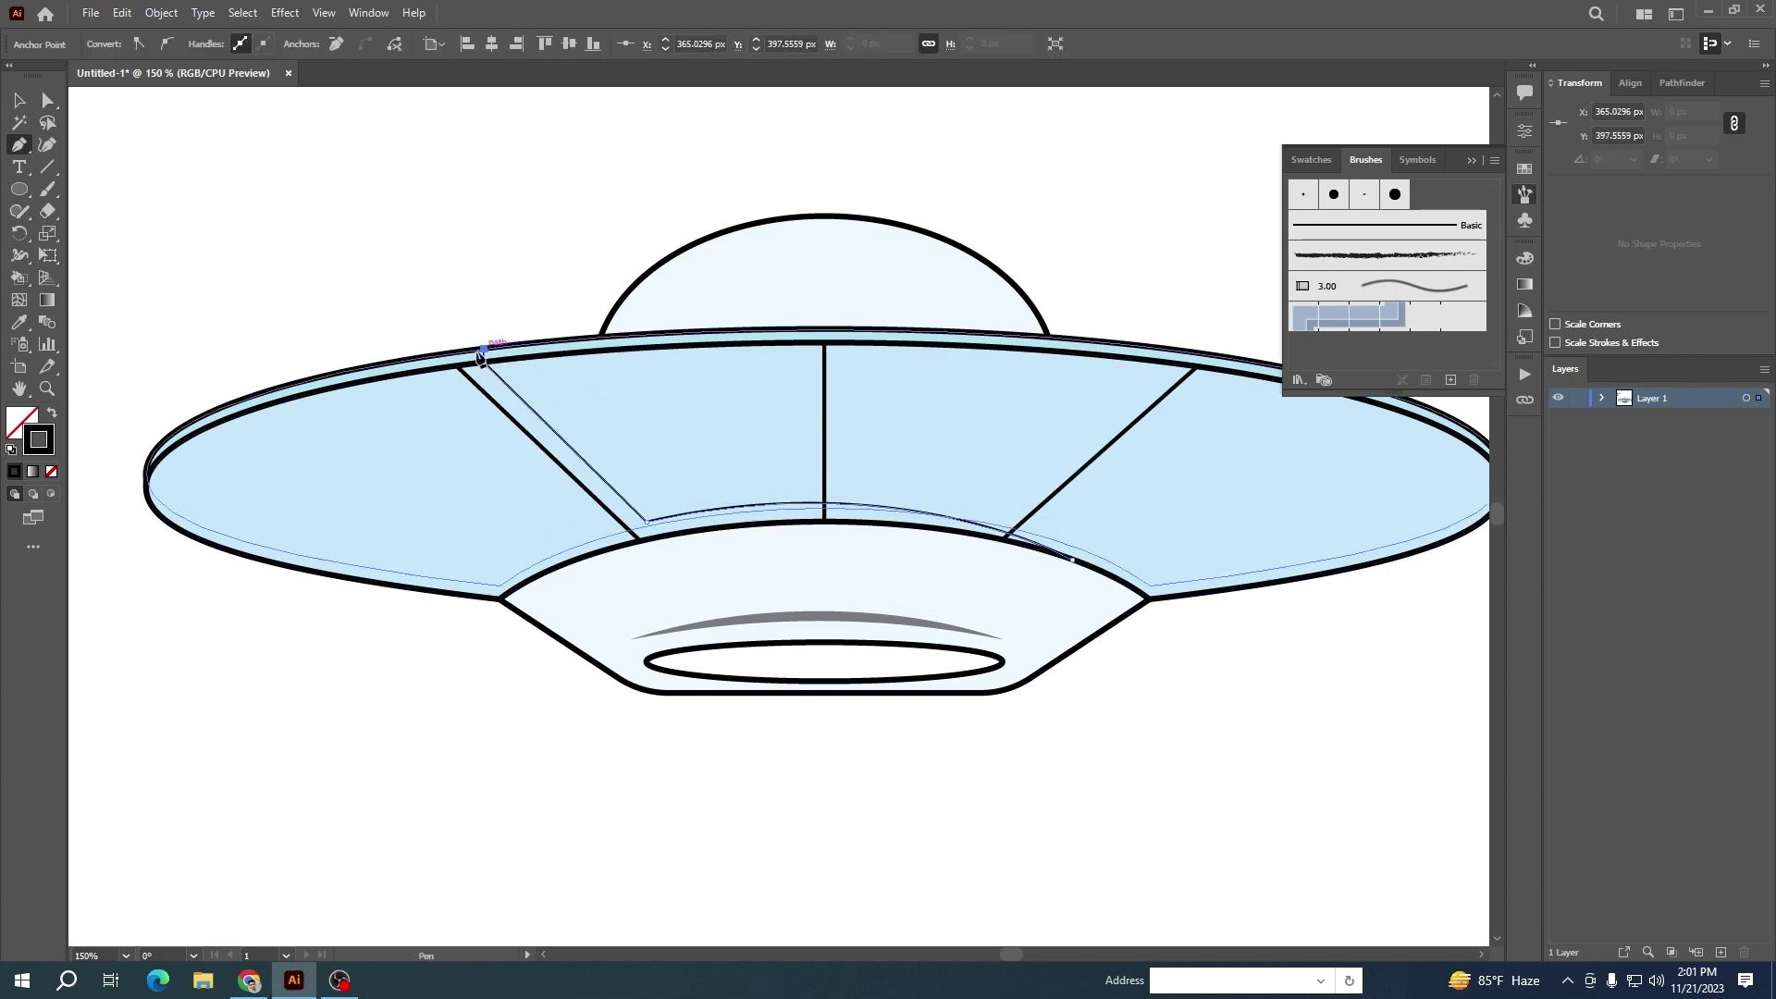
# Continue the shadow outline along the rim around the saucer's left tip and under the body to the base's left corner
pyautogui.moveTo(146, 487); pyautogui.dragTo(143, 581)
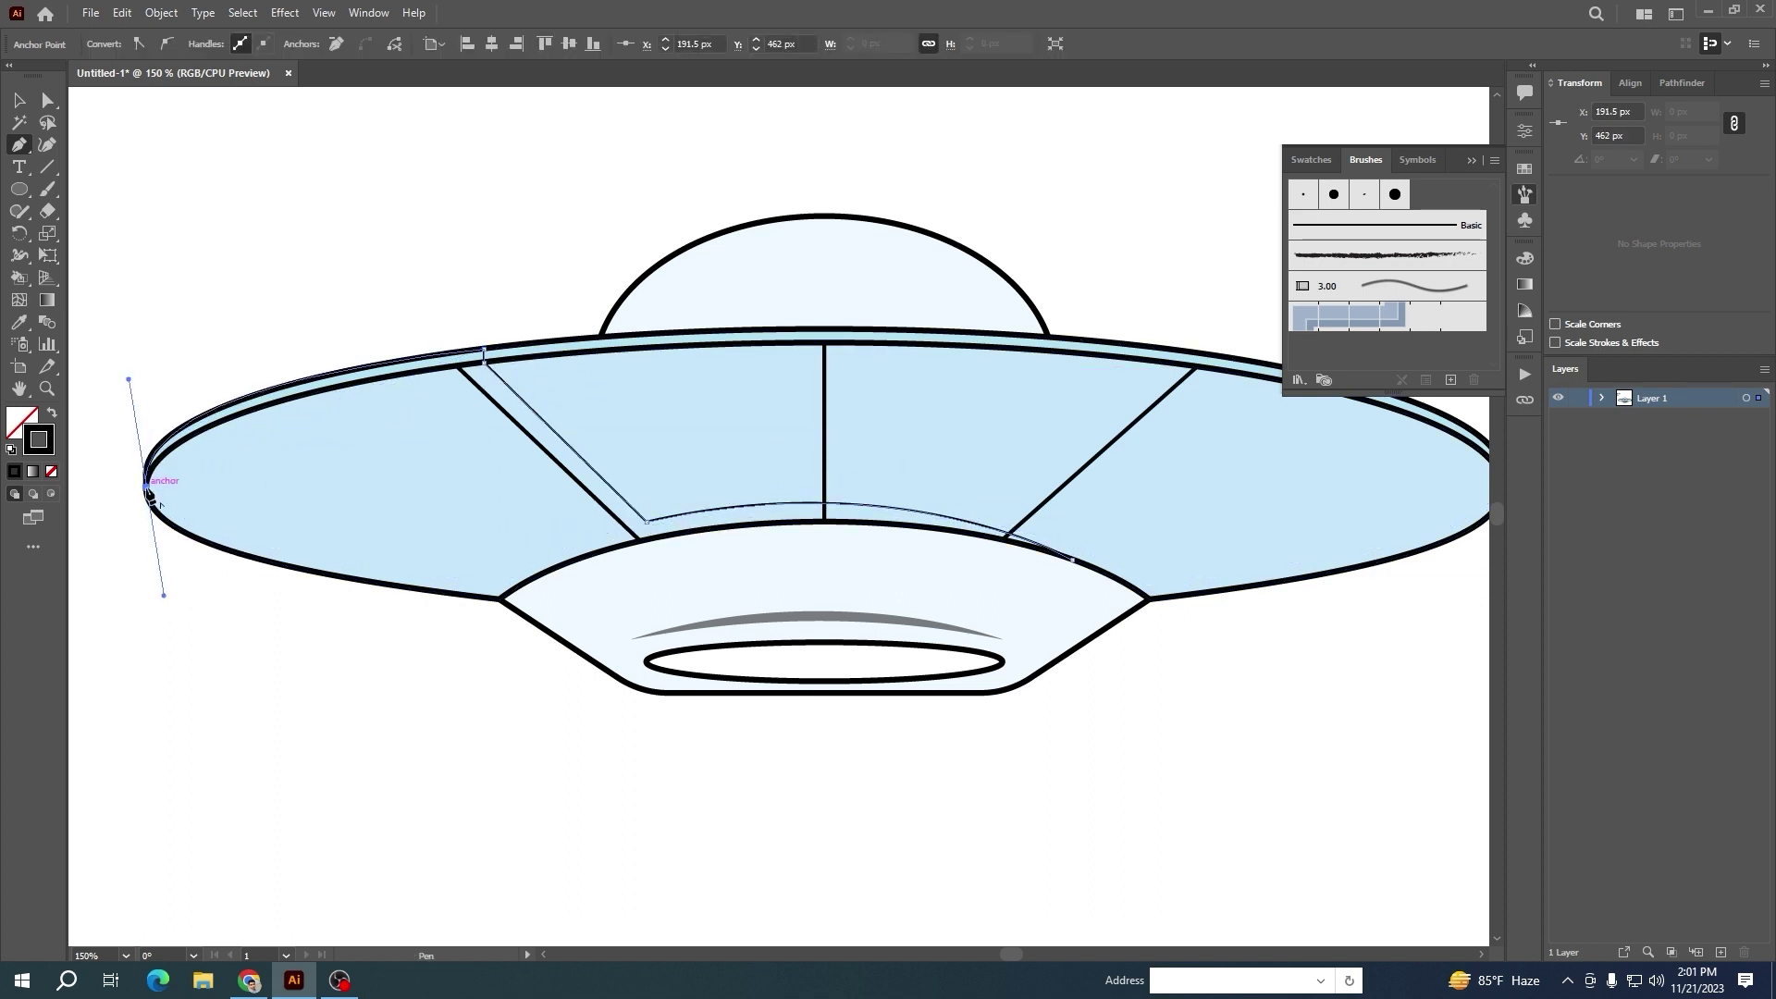
pyautogui.moveTo(500, 600); pyautogui.dragTo(535, 588)
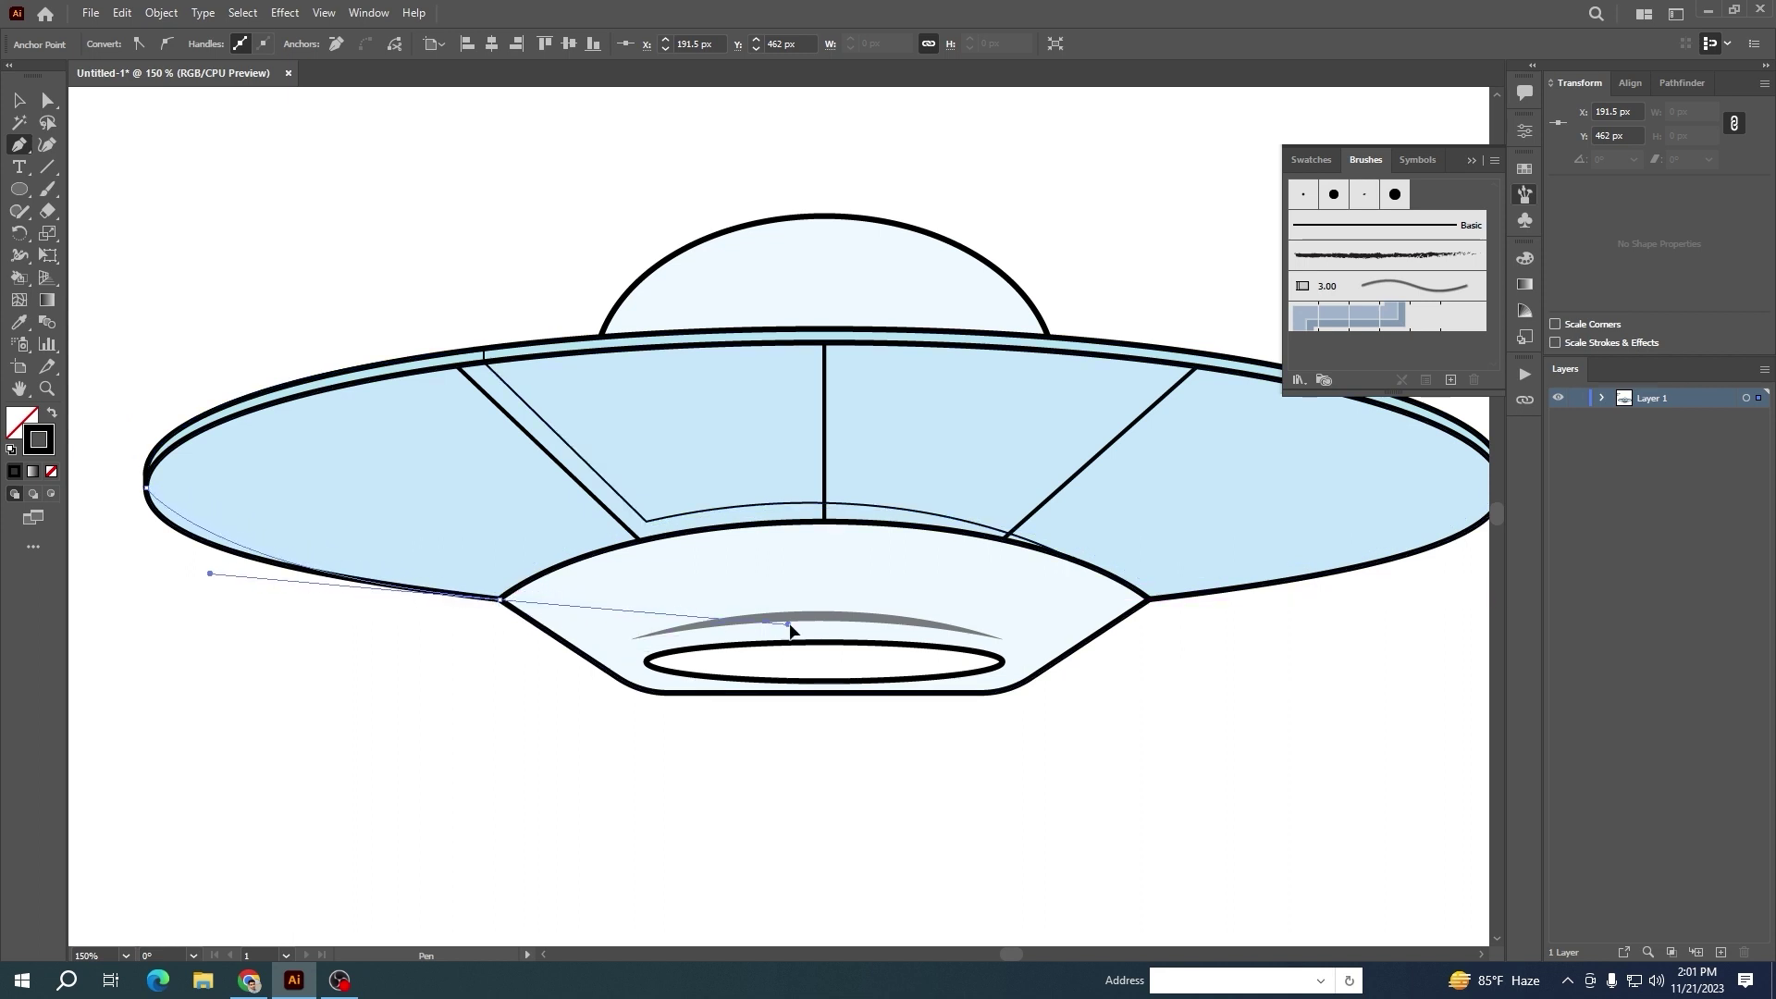
pyautogui.moveTo(788, 624); pyautogui.dragTo(876, 639)
pyautogui.click(500, 600)
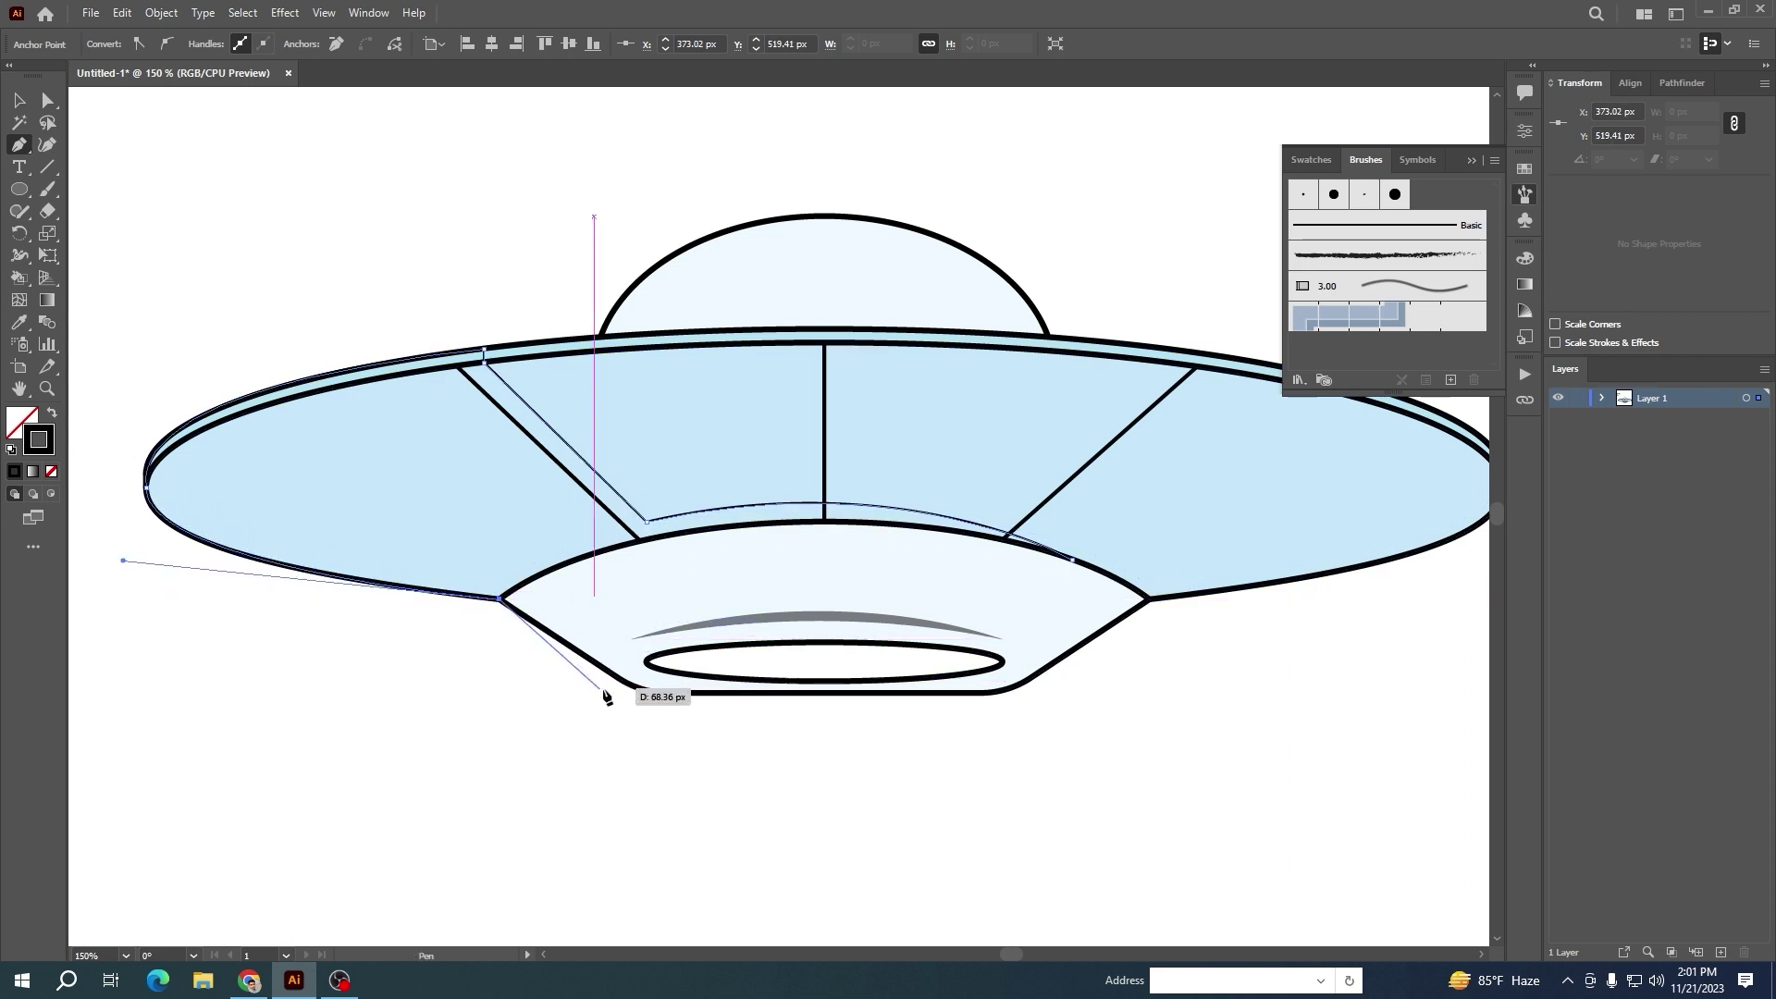
# Close the shadow outline along the base's left side and bottom, curving up through the base and following its top edge back
pyautogui.moveTo(641, 692); pyautogui.dragTo(647, 692)
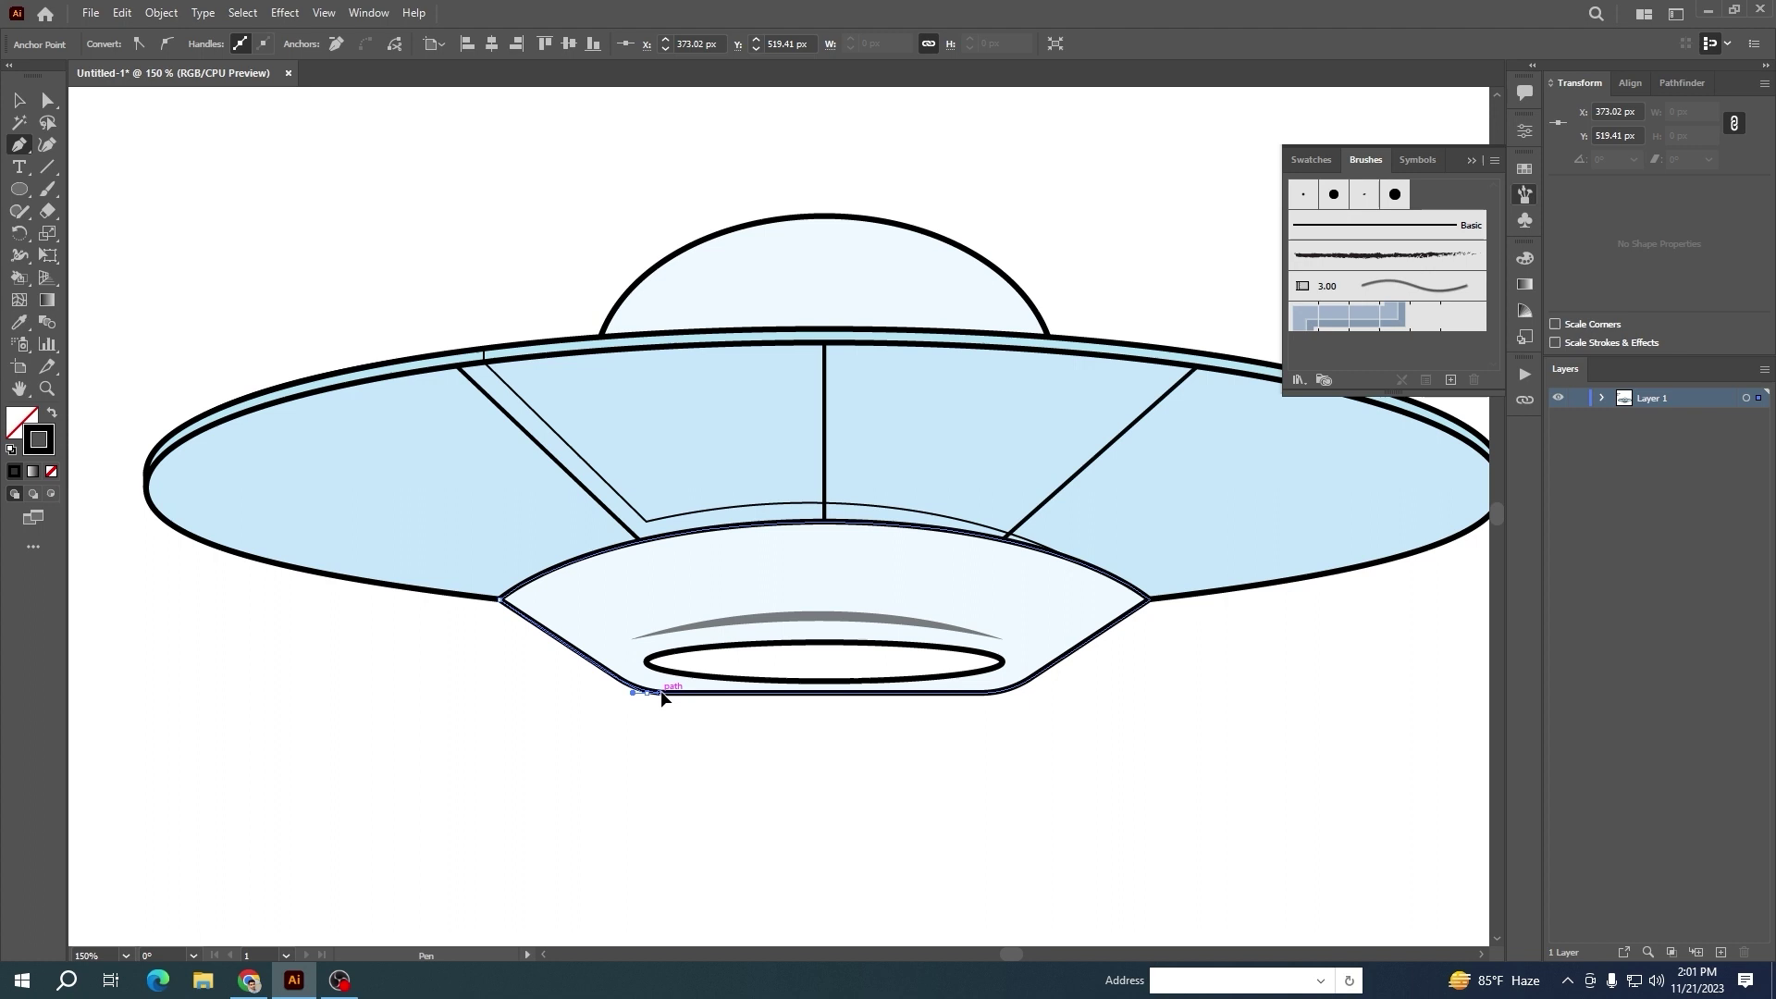
pyautogui.click(751, 693)
pyautogui.moveTo(691, 534); pyautogui.dragTo(705, 450)
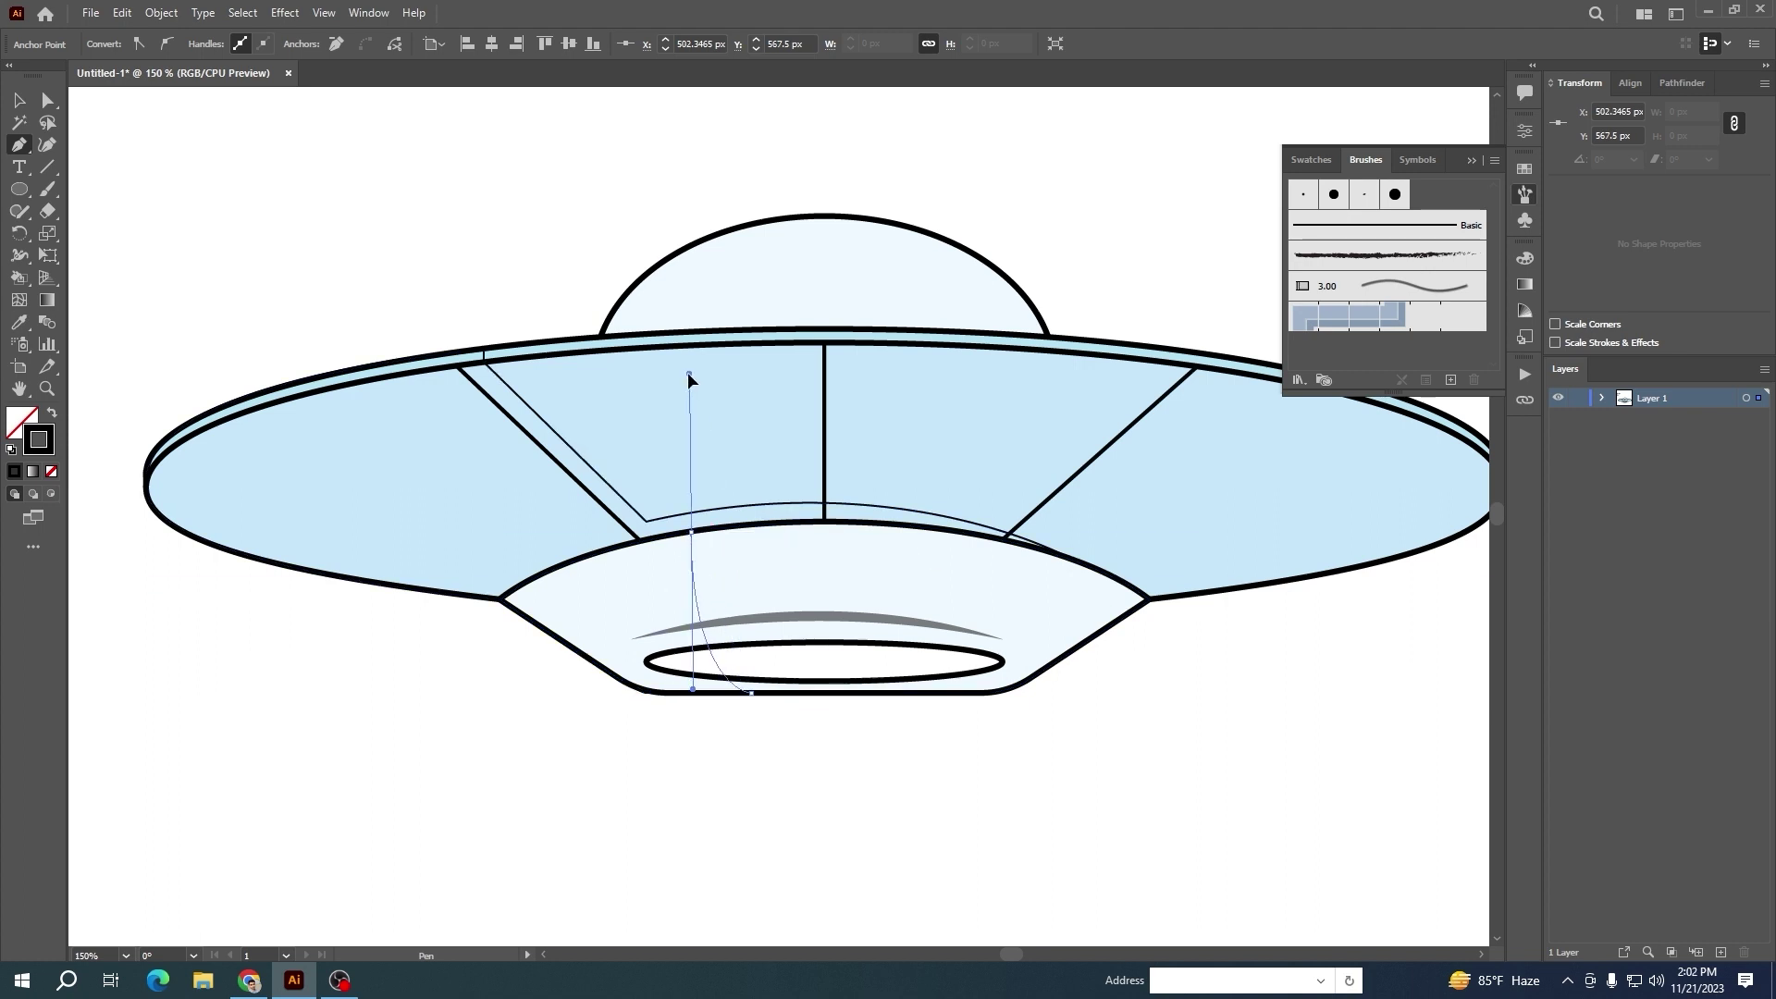
pyautogui.moveTo(689, 375)
pyautogui.mouseDown()
pyautogui.moveTo(682, 388)
pyautogui.moveTo(694, 360)
pyautogui.mouseUp()
pyautogui.click(691, 534)
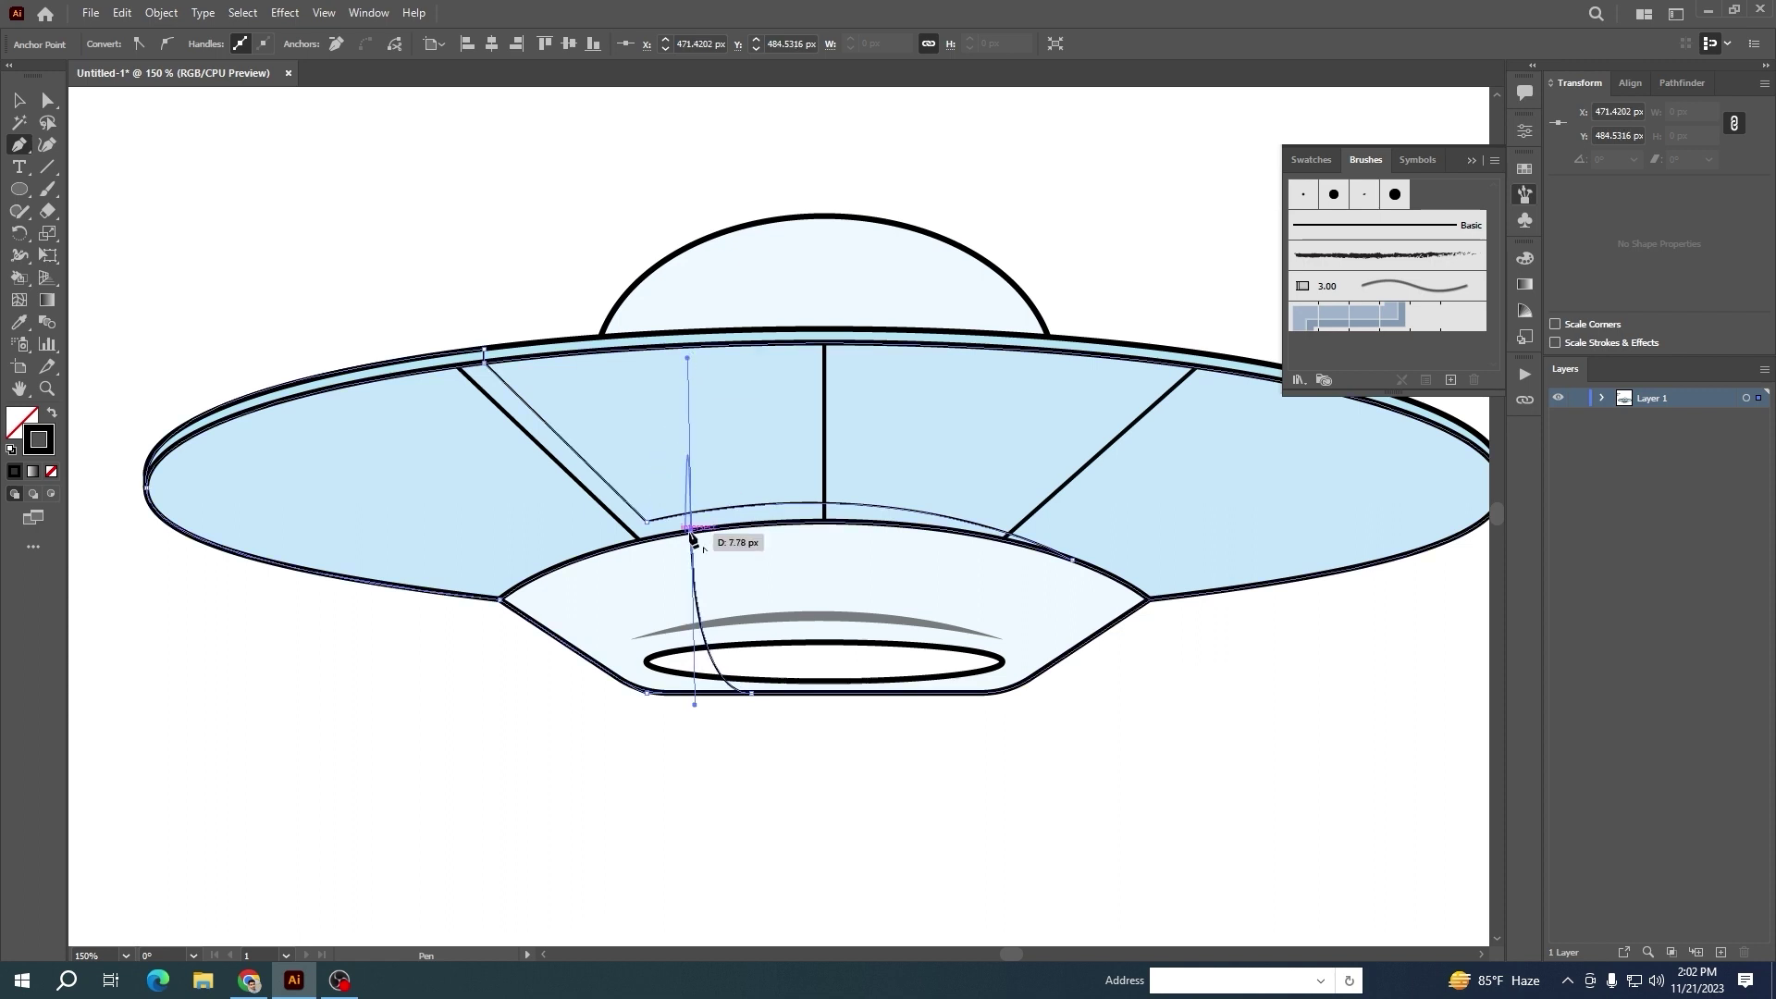
pyautogui.click(1090, 566)
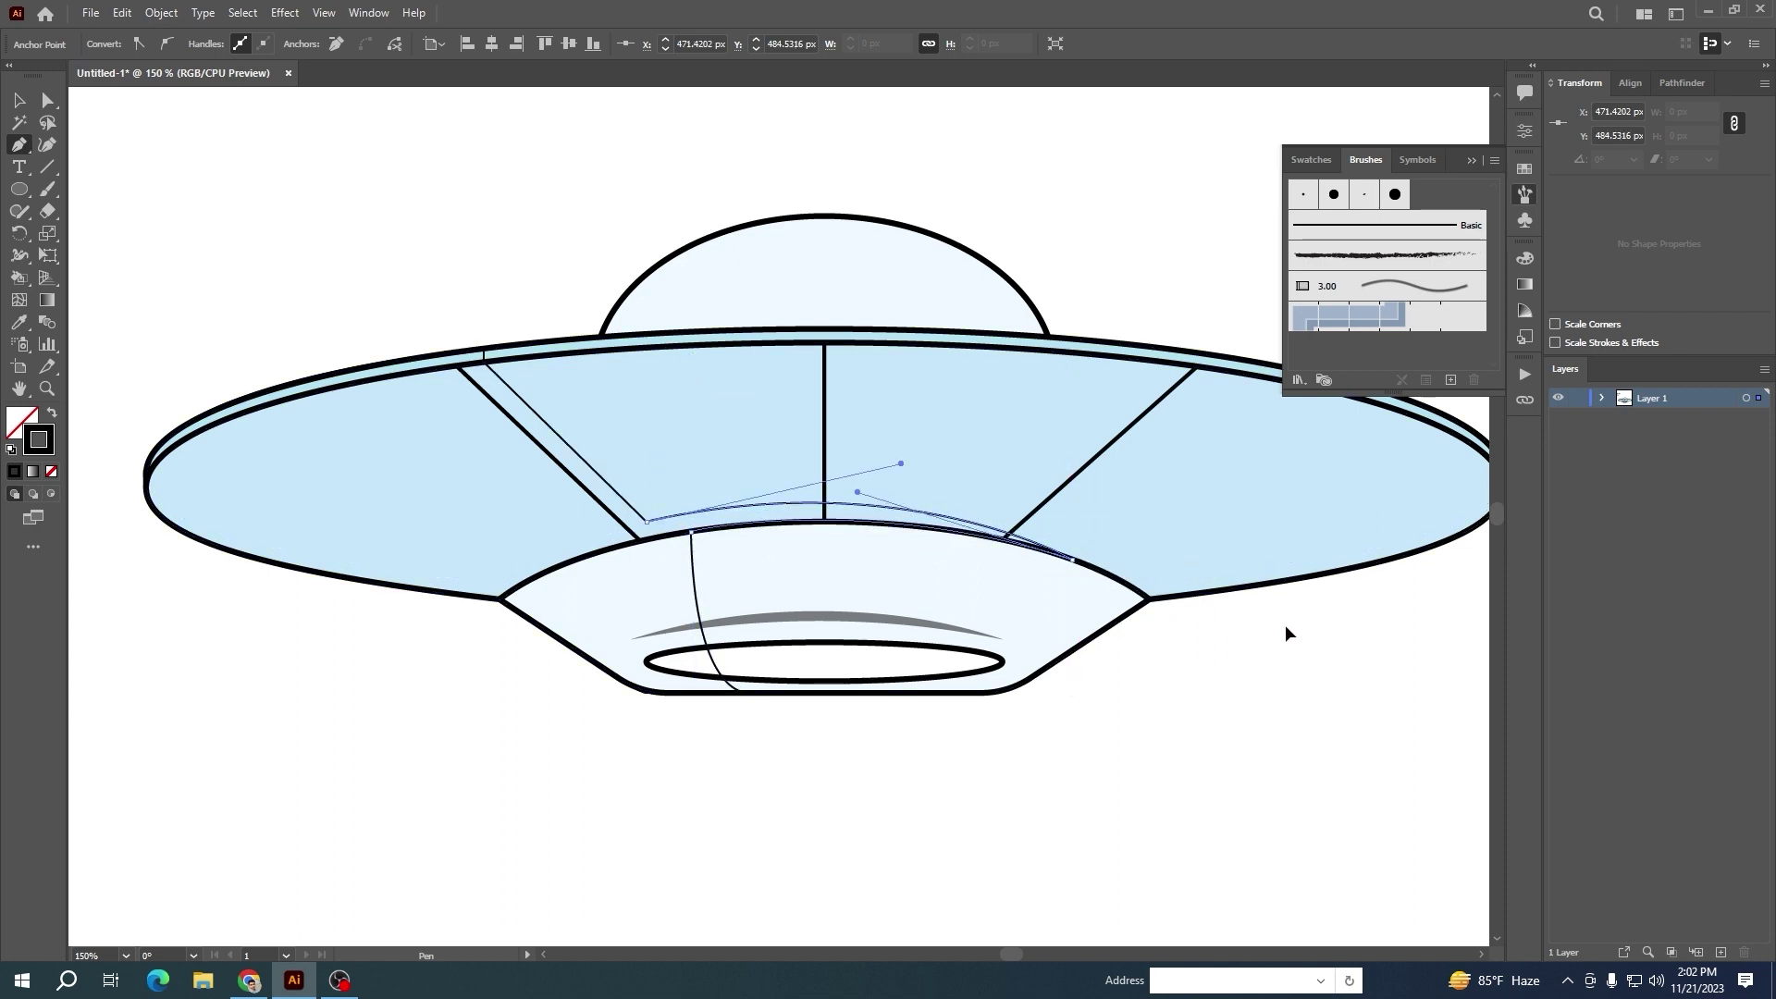
# Swap the shadow shape's stroke and fill so it is filled black, and set its opacity to 30%
pyautogui.click(52, 414)
pyautogui.write('v')
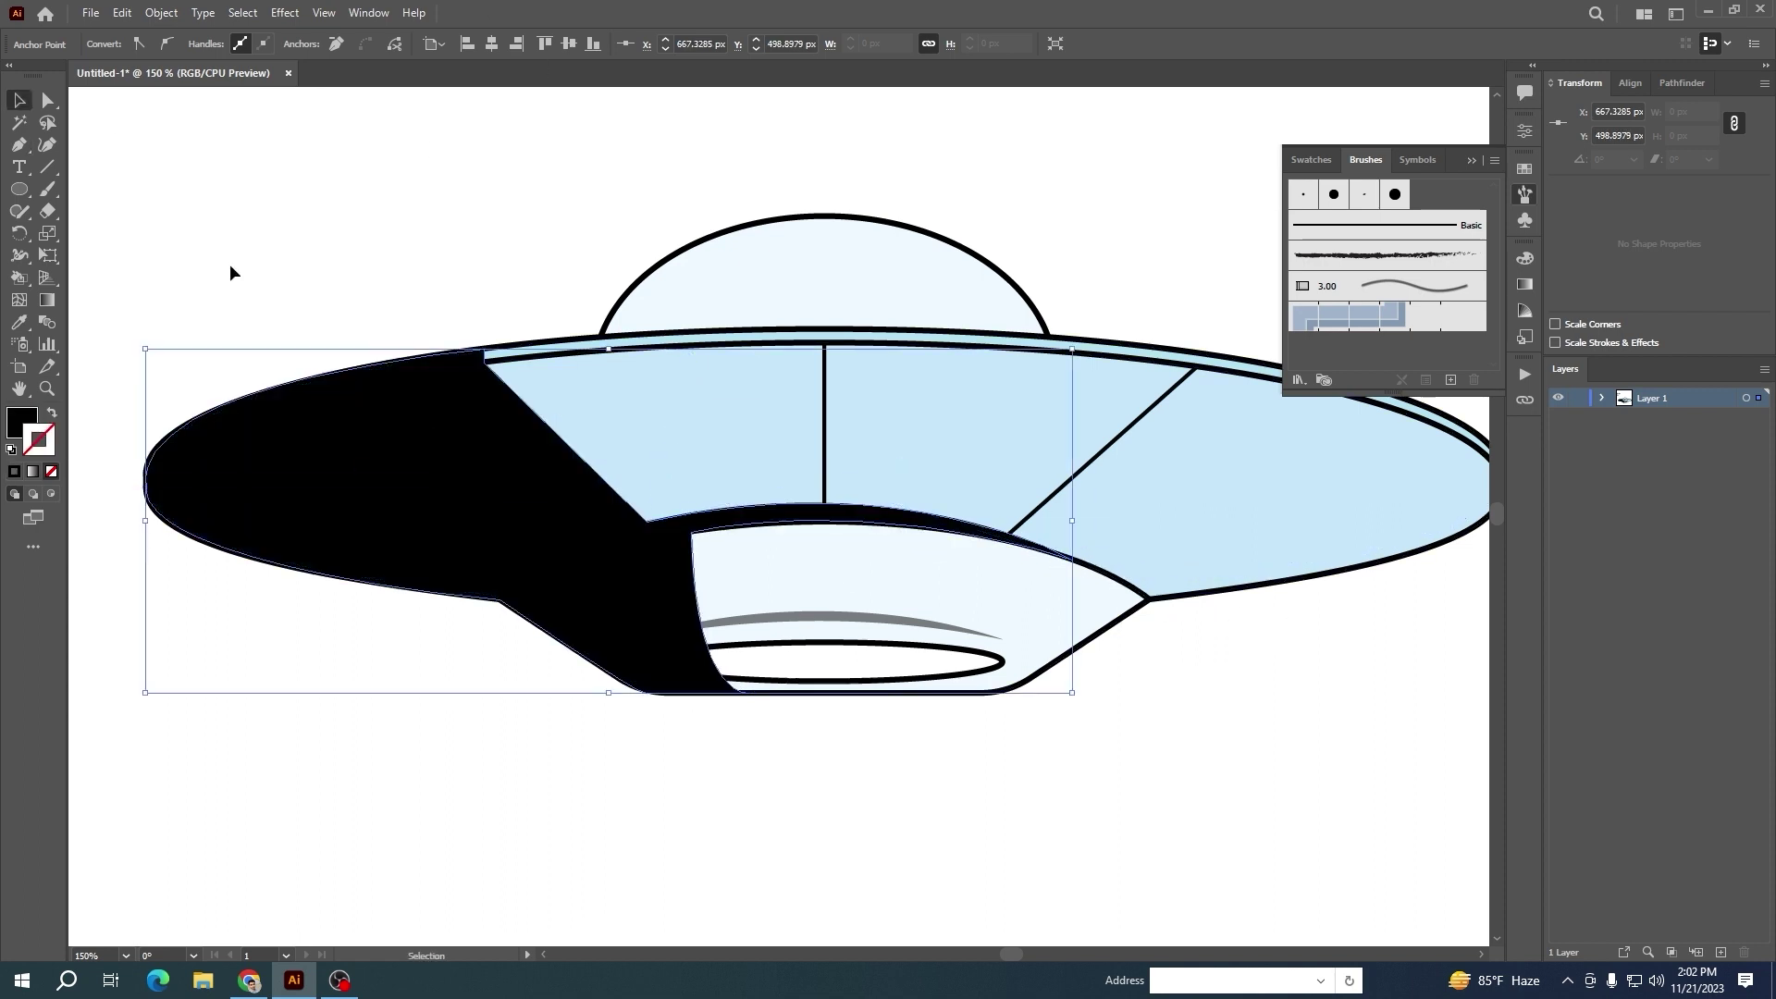
pyautogui.write('30')
pyautogui.press('Return')
pyautogui.click(498, 208)
# Draw a curved highlight line below the rim across the upper body with the Pen tool and give it a white stroke
pyautogui.hotkey('ctrl', '0')
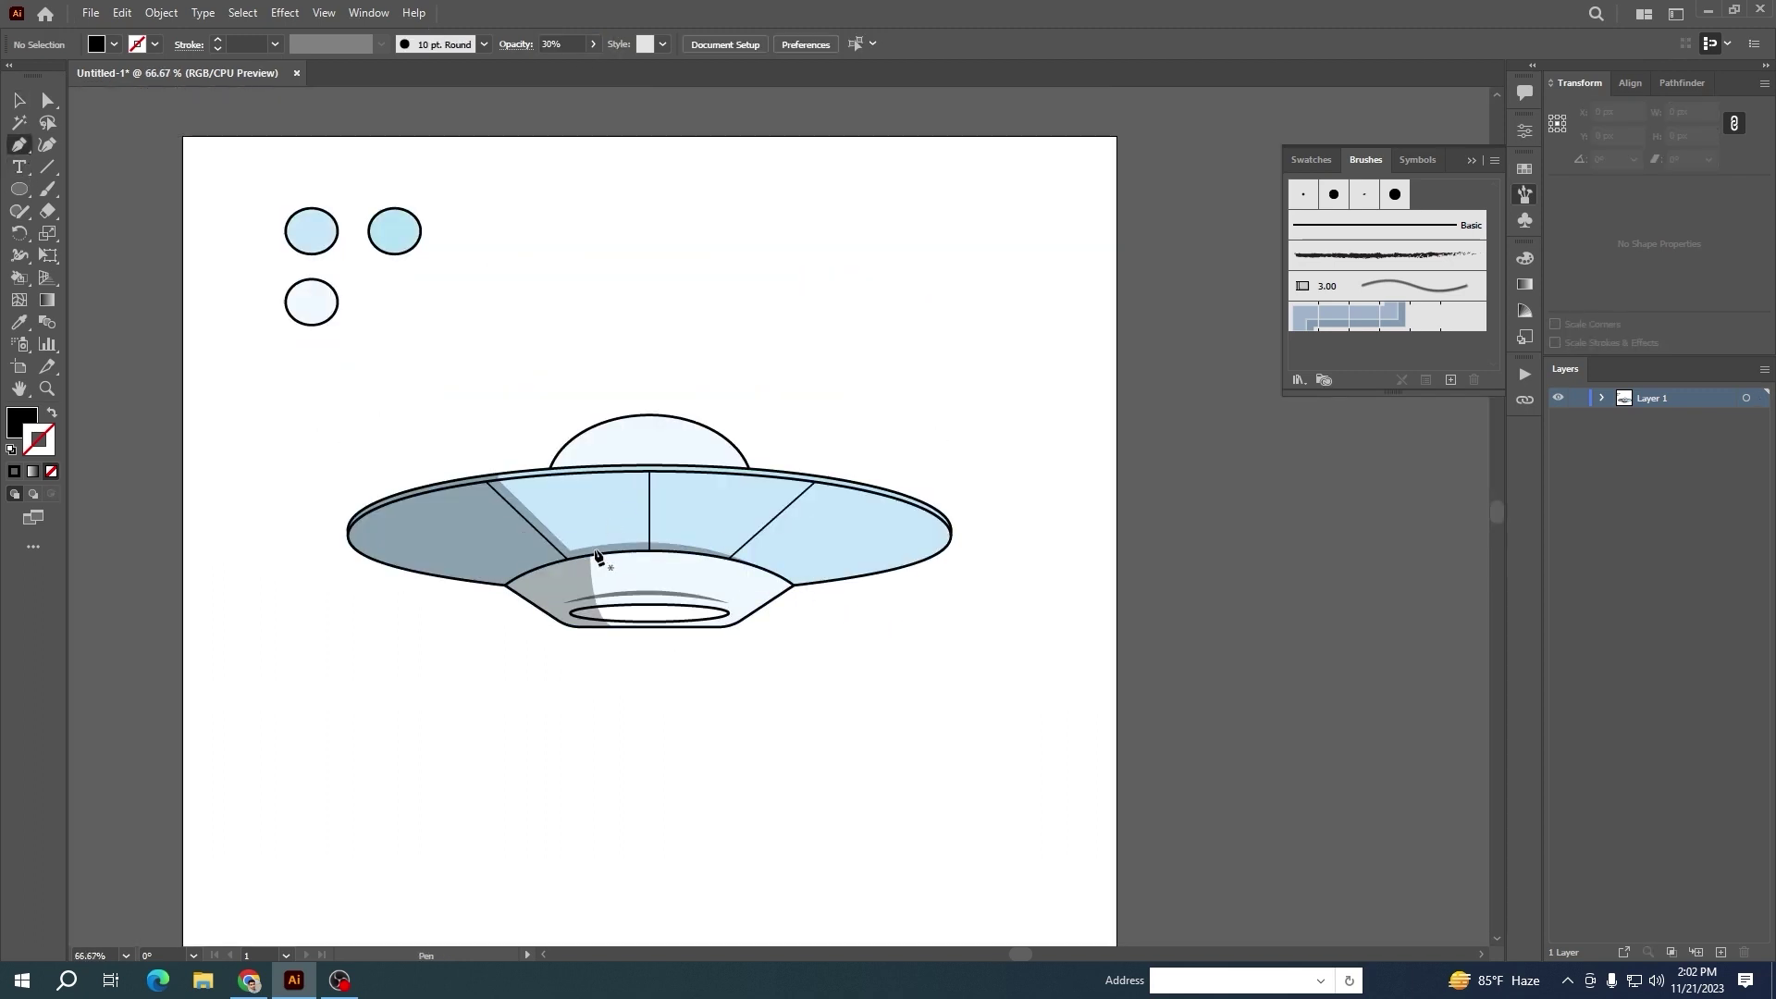
pyautogui.click(480, 486)
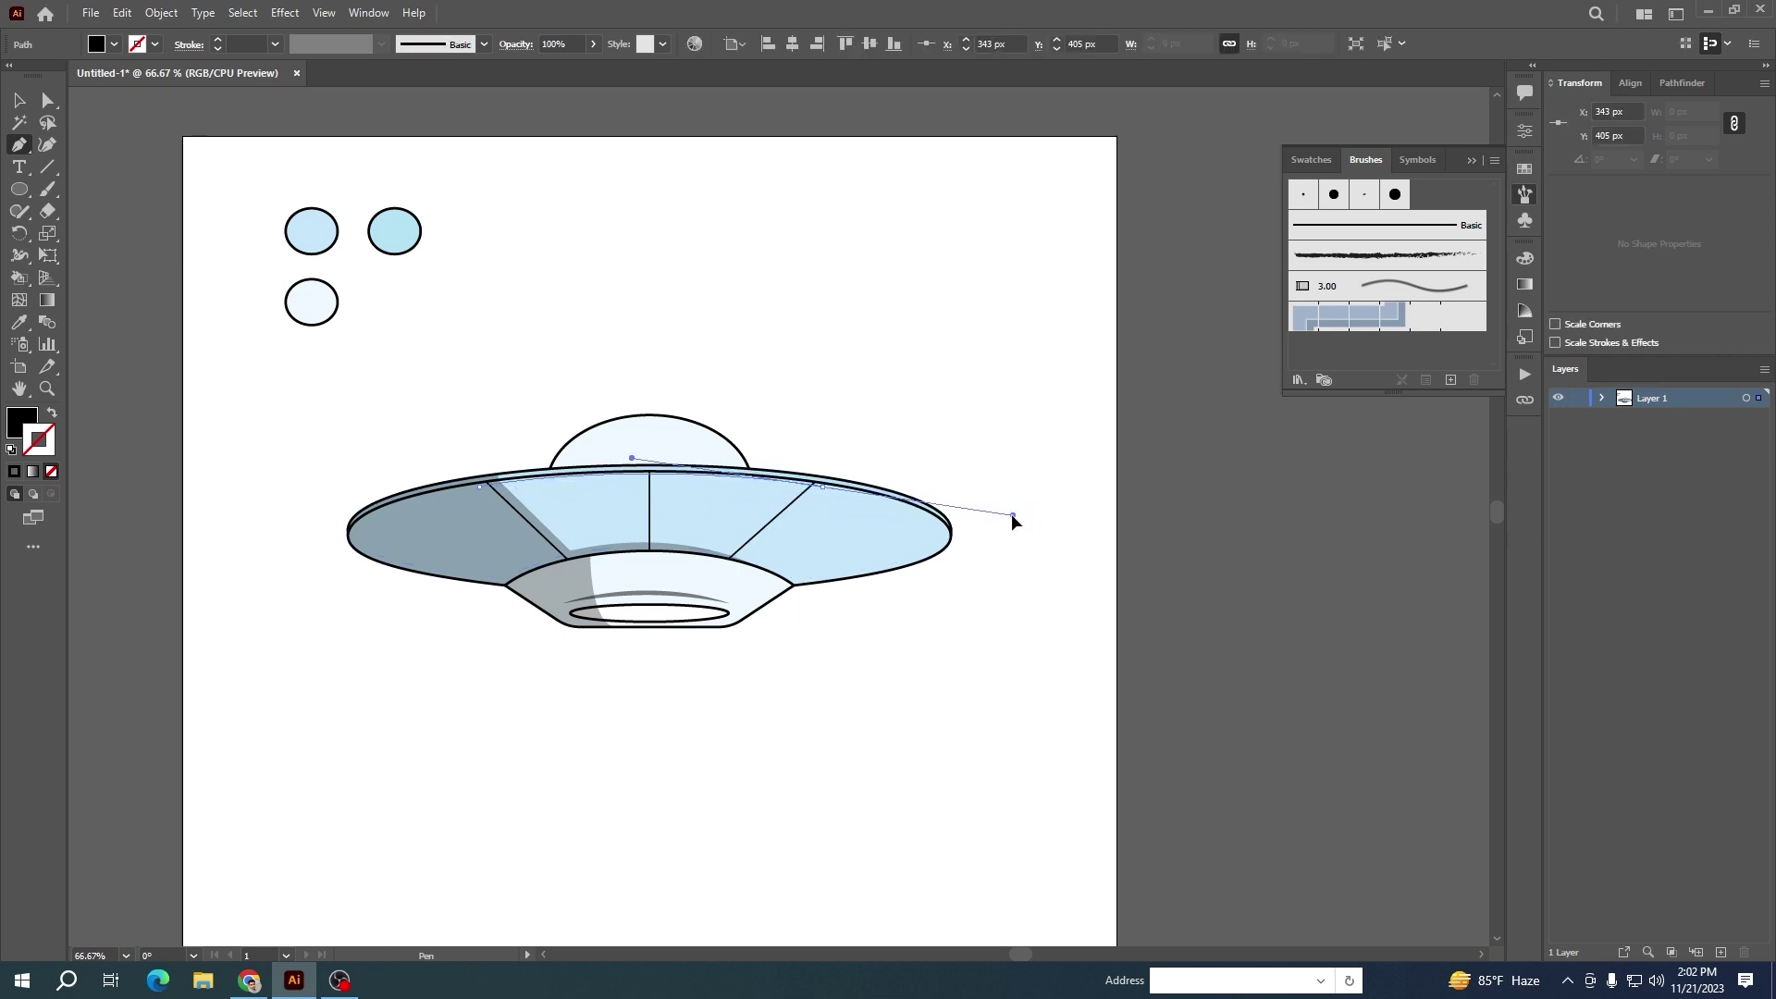
pyautogui.moveTo(1012, 516); pyautogui.dragTo(1004, 513)
pyautogui.hotkey('shift', 'x')
pyautogui.doubleClick(48, 451)
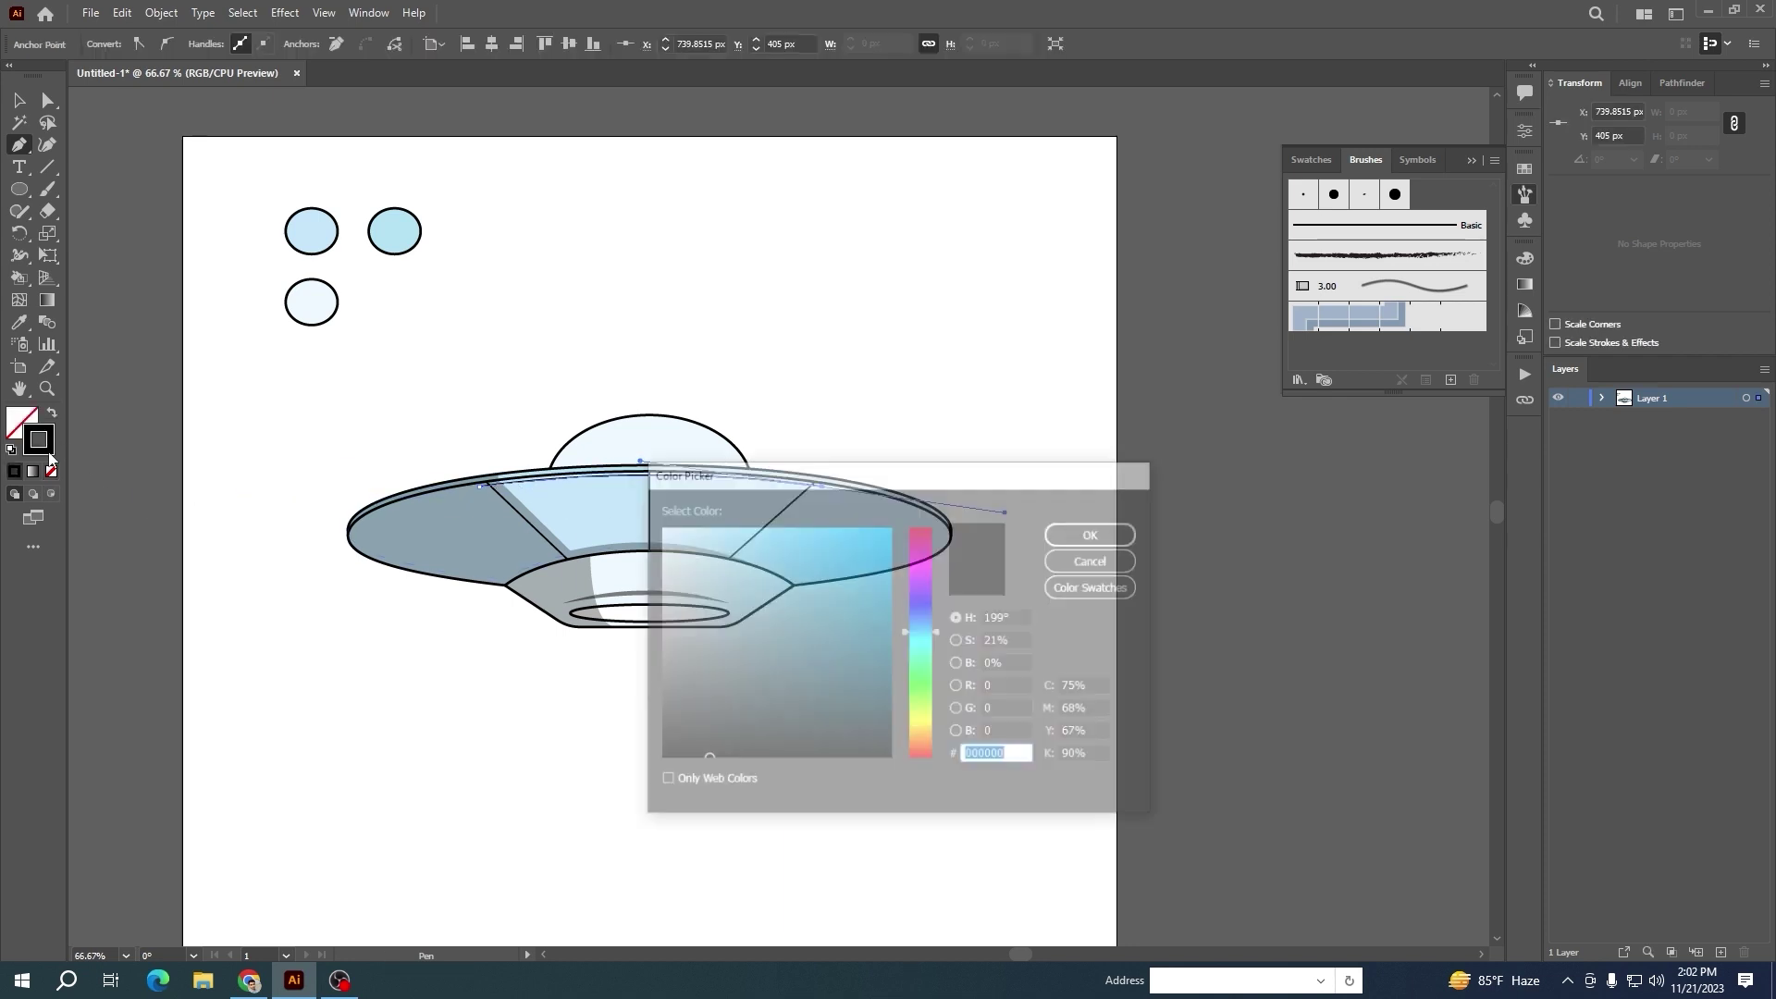
pyautogui.moveTo(684, 548); pyautogui.dragTo(651, 514)
pyautogui.click(1124, 529)
pyautogui.press('v')
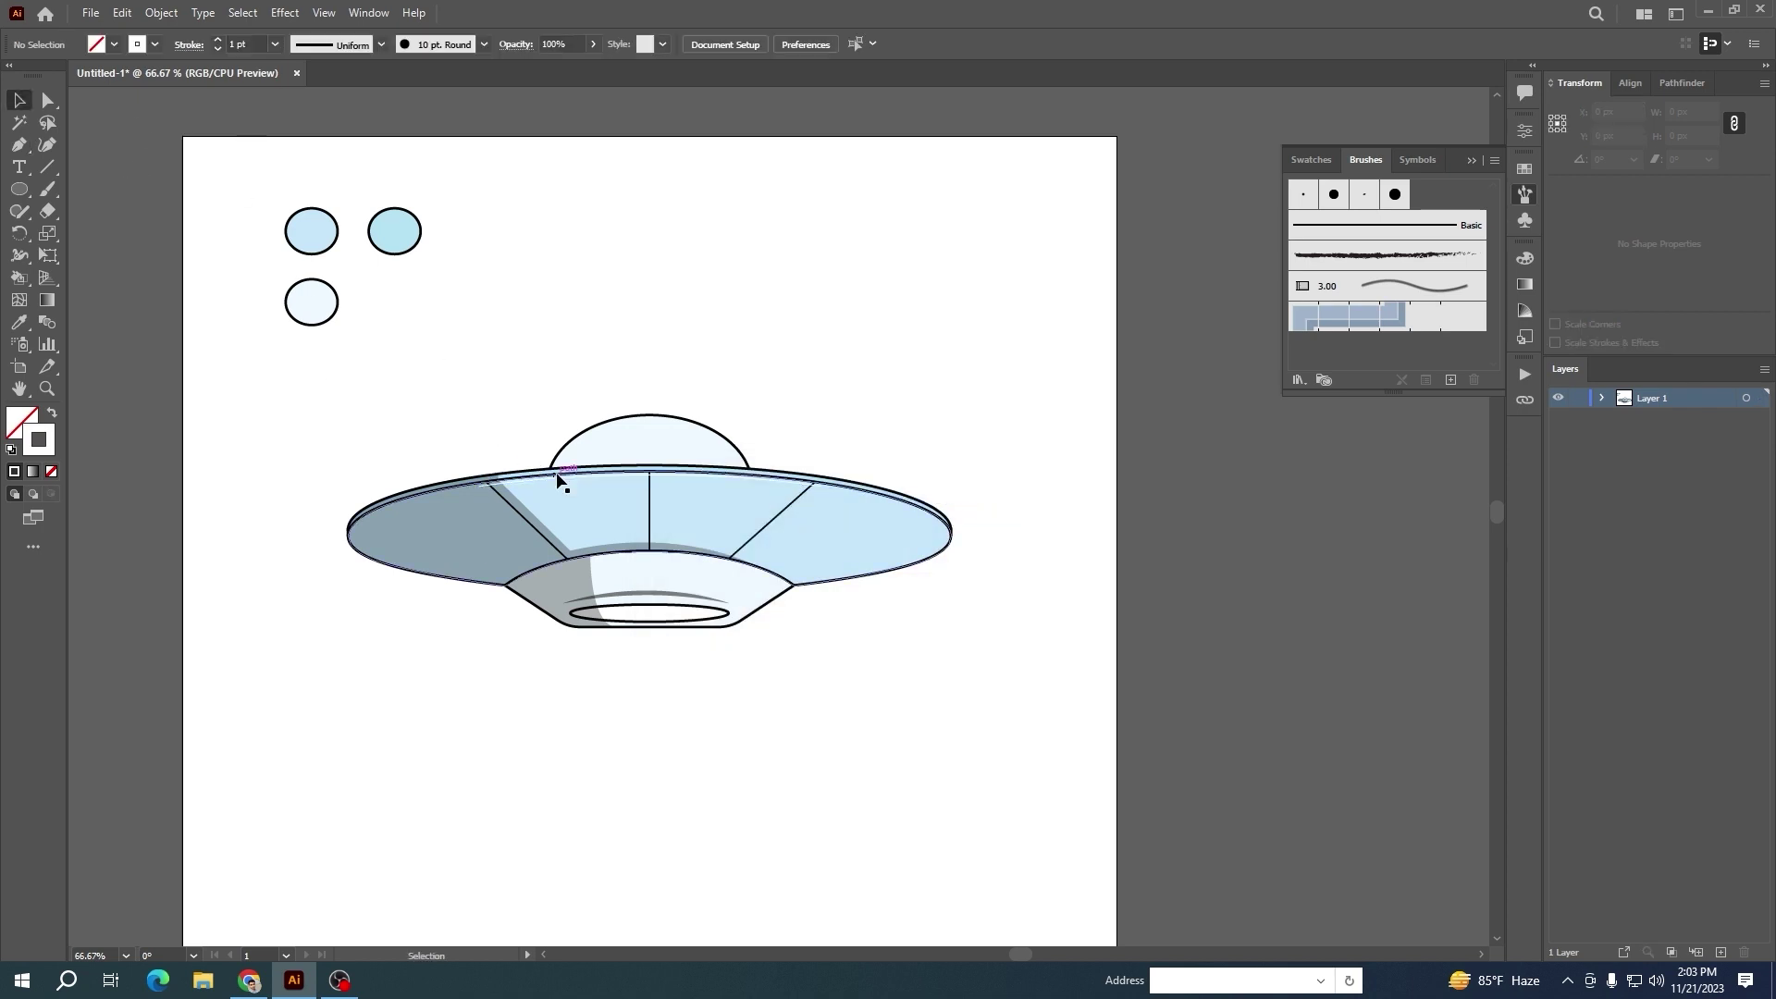
# Apply a tapered width profile to the white highlight line and nudge it down 2 px
pyautogui.click(380, 45)
pyautogui.click(342, 88)
pyautogui.click(565, 405)
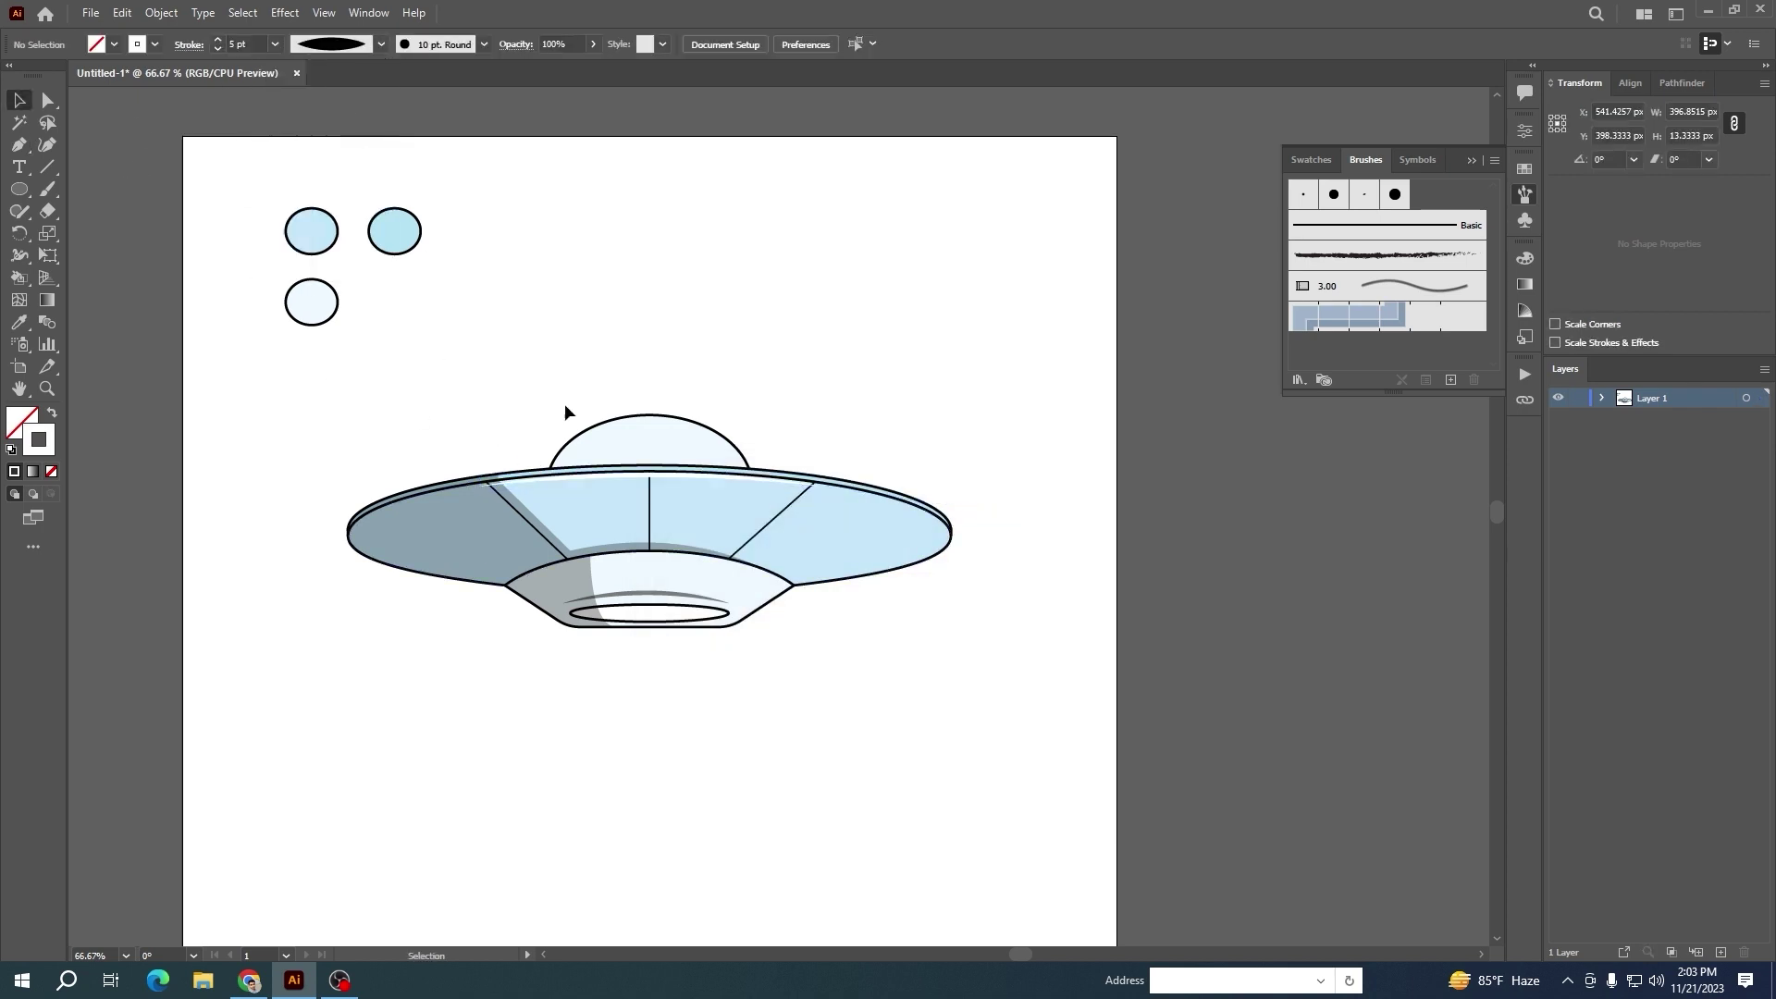
pyautogui.scroll(4, 633, 476)
pyautogui.click(703, 479)
pyautogui.press('Down')
pyautogui.press('Down')
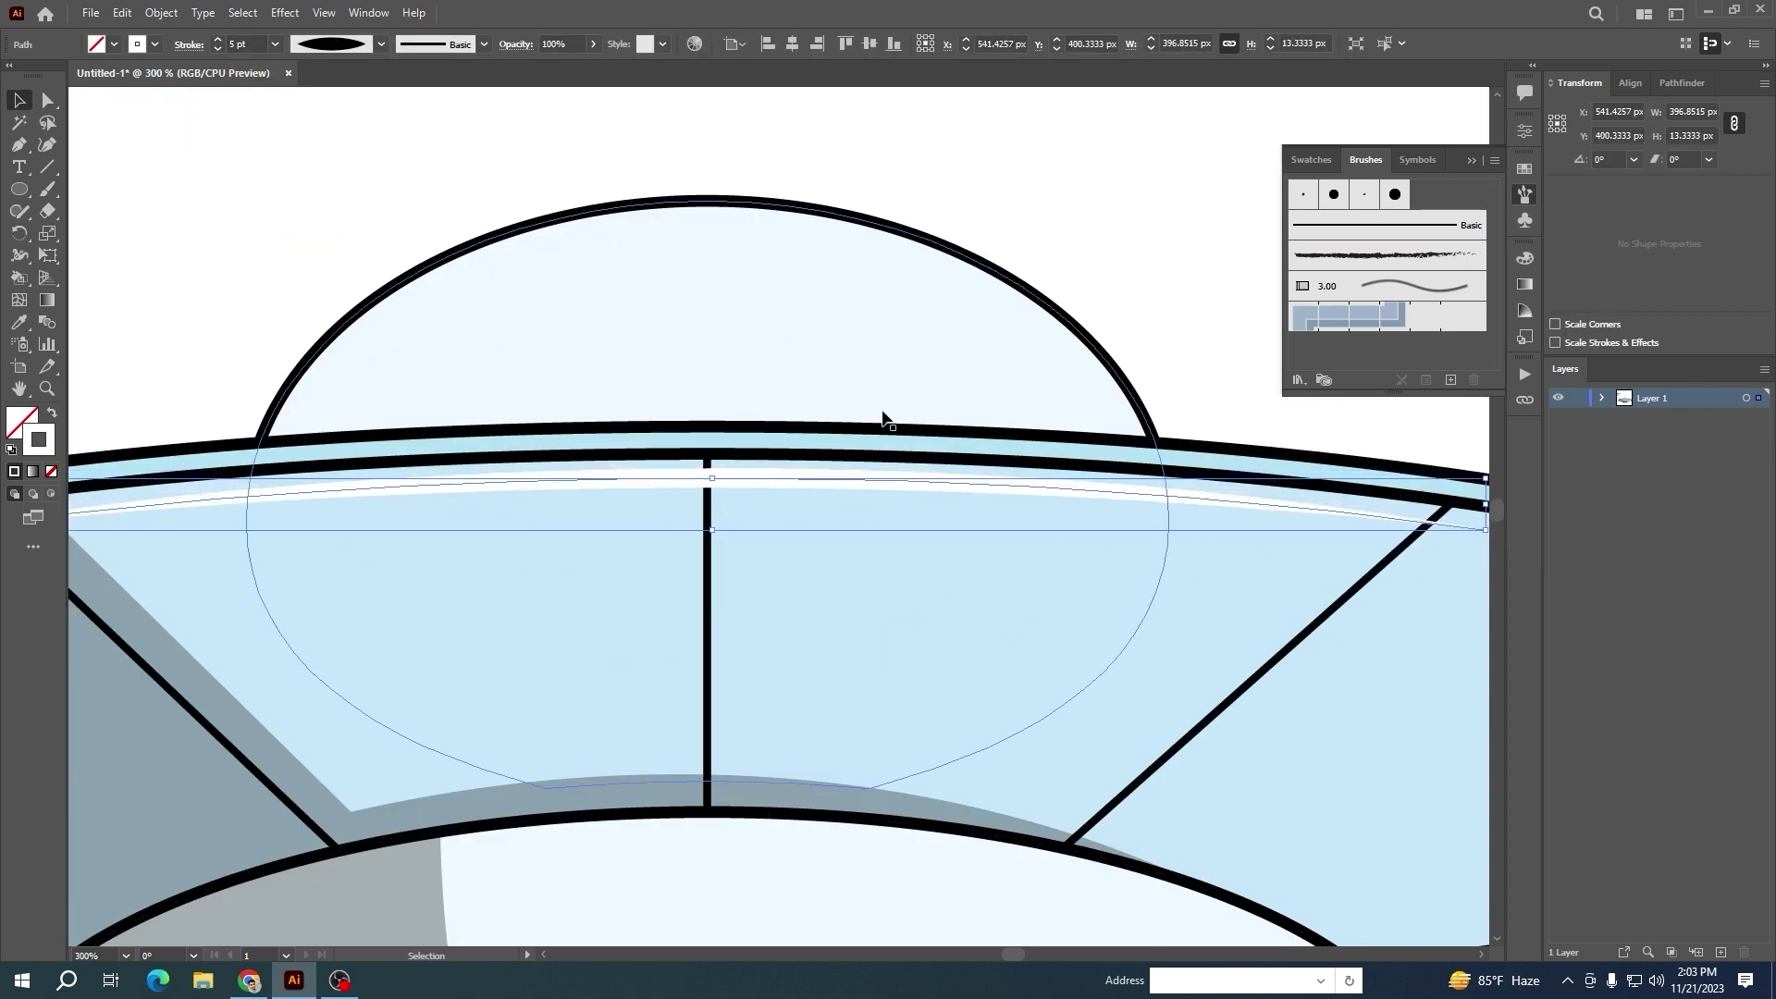
# Move the highlight path to the top of Layer 1 and give it a 5 pt stroke with a tapered width profile
pyautogui.click(1601, 397)
pyautogui.moveTo(1686, 415)
pyautogui.mouseDown()
pyautogui.moveTo(1703, 599)
pyautogui.moveTo(1699, 410)
pyautogui.mouseUp()
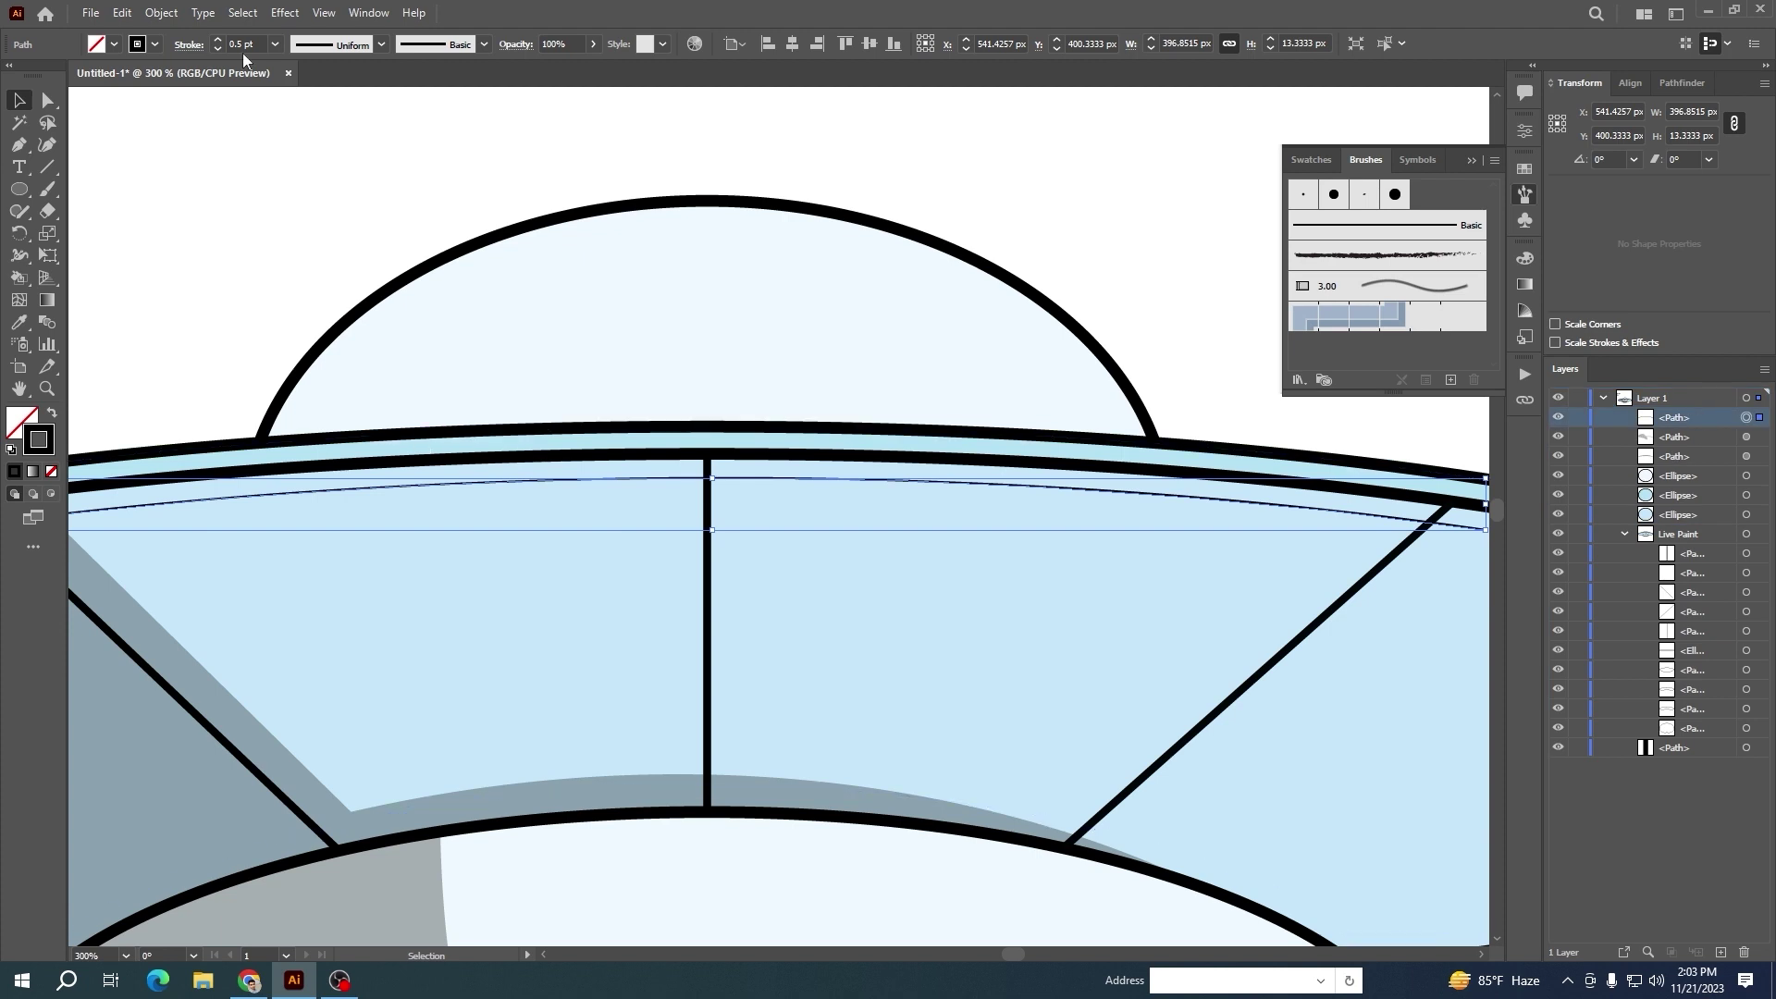
pyautogui.click(220, 39)
pyautogui.click(220, 39)
pyautogui.click(221, 39)
pyautogui.click(220, 39)
pyautogui.click(378, 42)
pyautogui.click(346, 113)
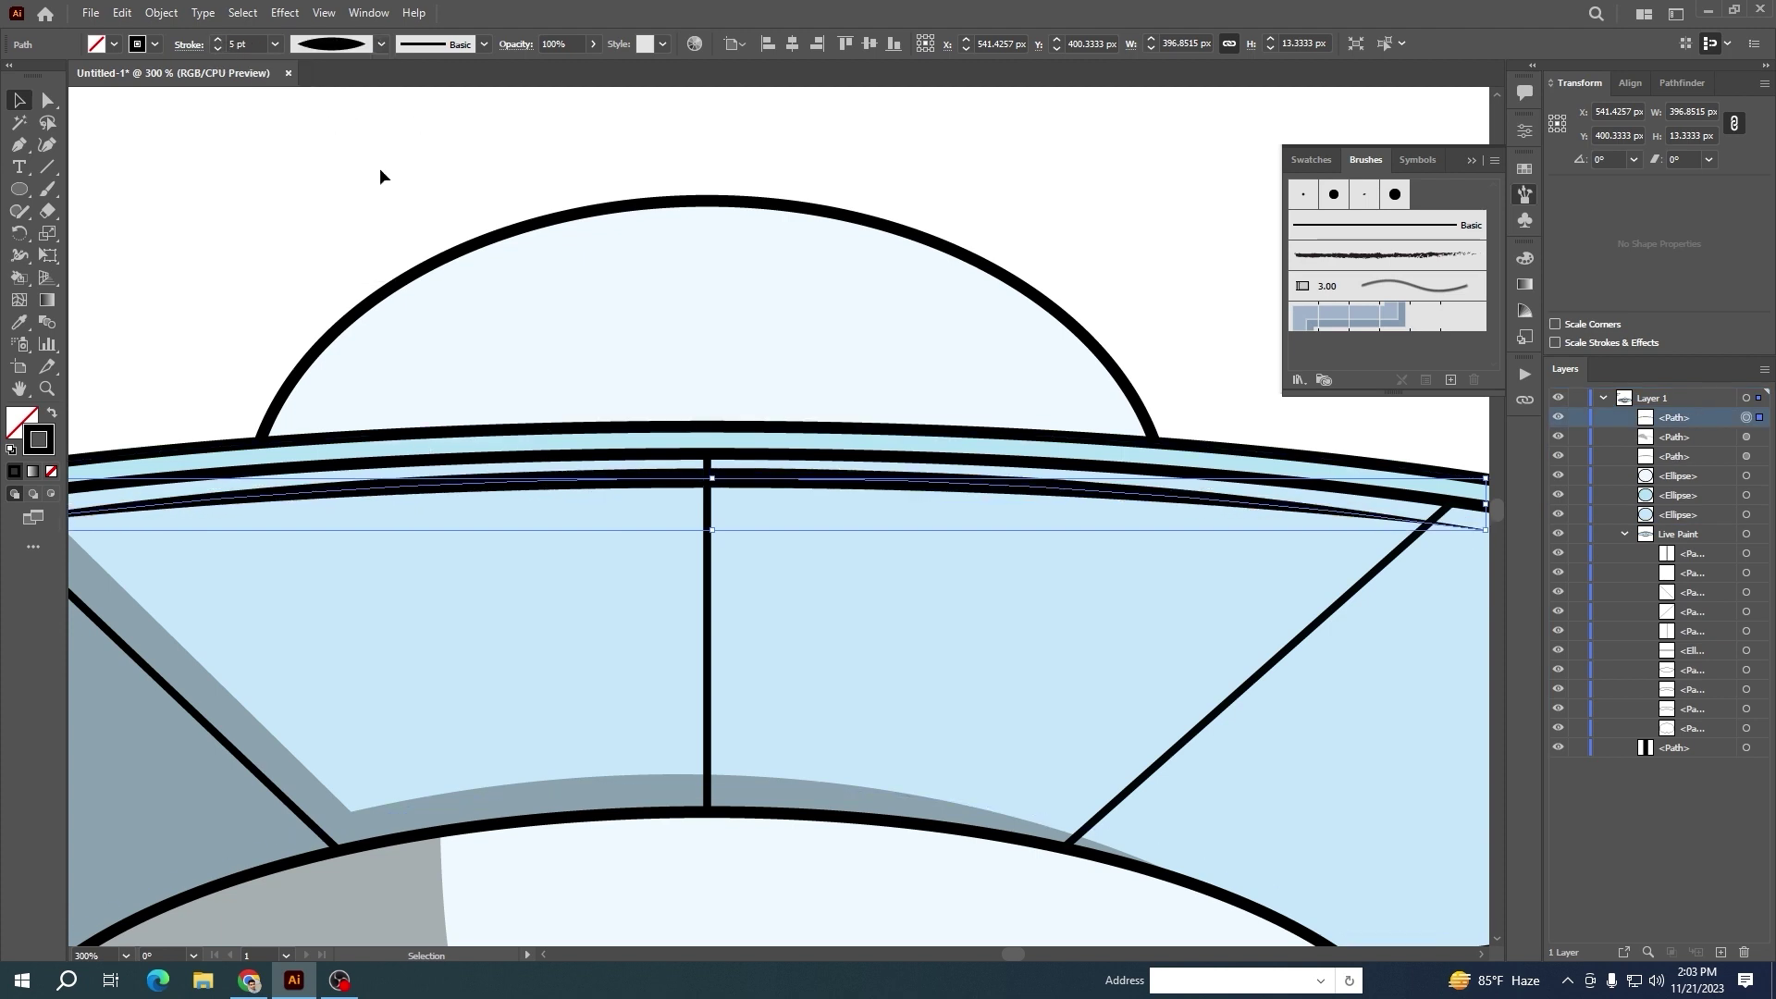
# Set the highlight line's stroke colour to ffffff and its opacity to 50%
pyautogui.doubleClick(40, 439)
pyautogui.write('ffffff')
pyautogui.click(1090, 535)
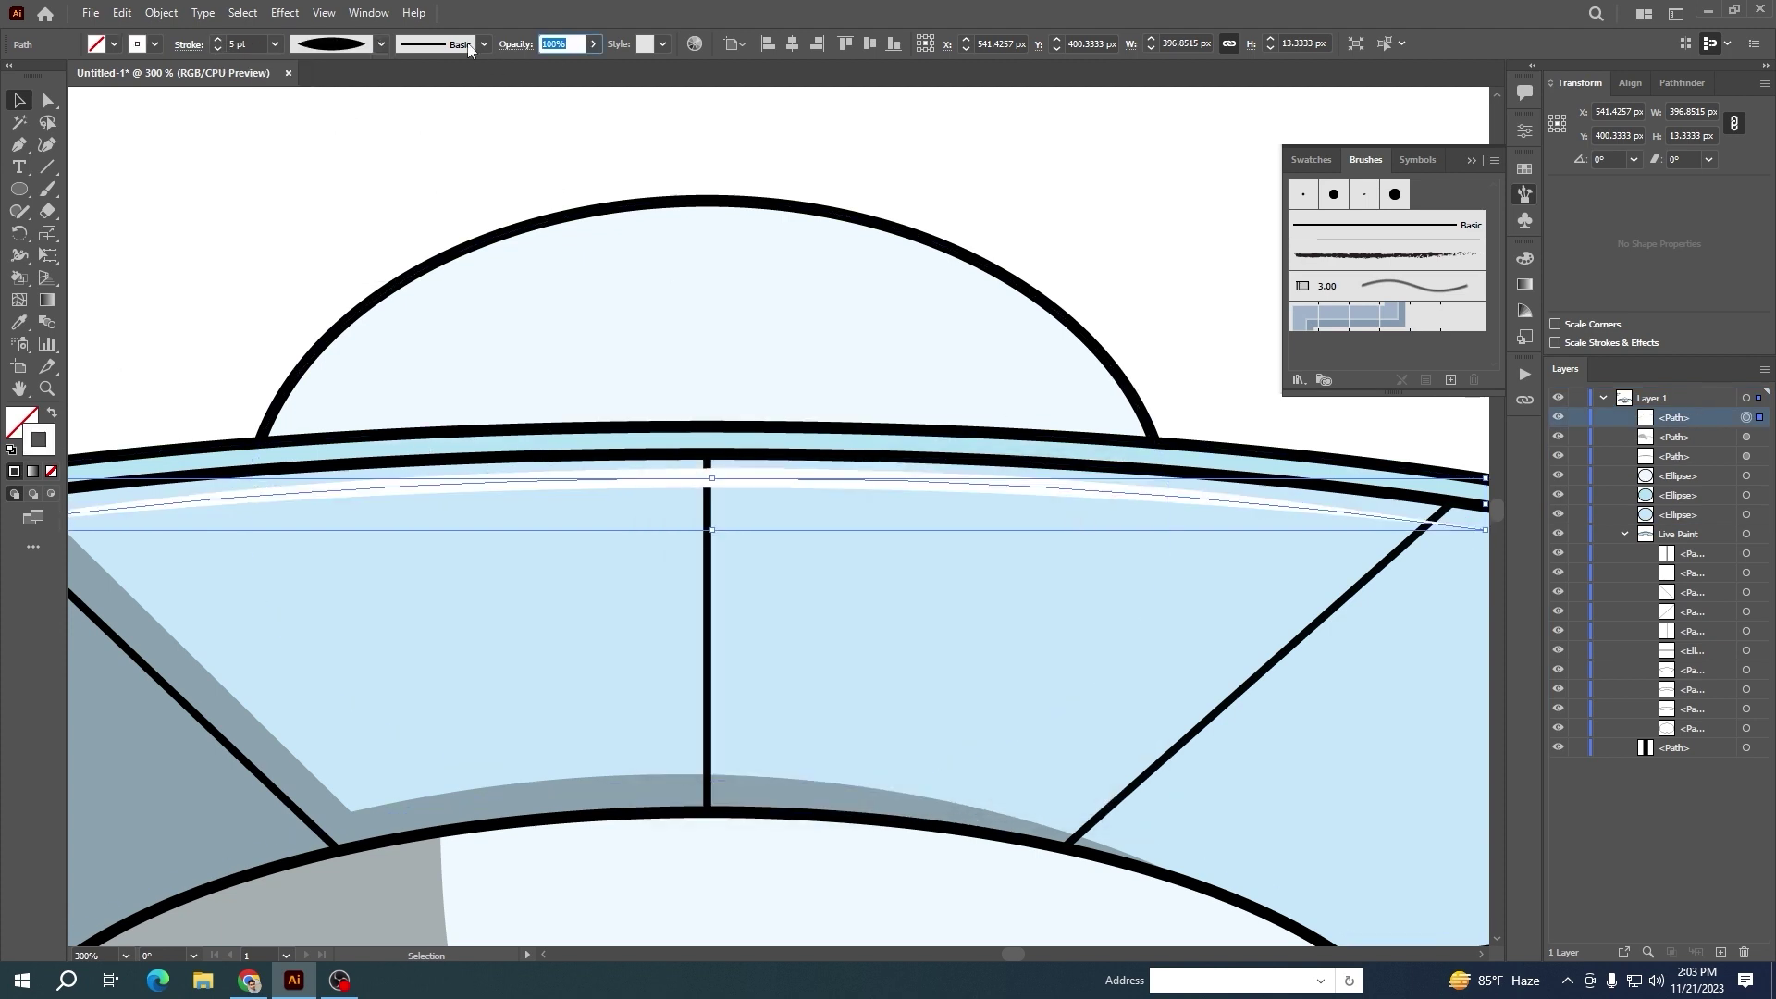
pyautogui.write('50')
pyautogui.press('Return')
pyautogui.click(425, 246)
pyautogui.scroll(-3, 424, 246)
pyautogui.moveTo(737, 463); pyautogui.dragTo(709, 570)
pyautogui.hscroll(4, 805, 558)
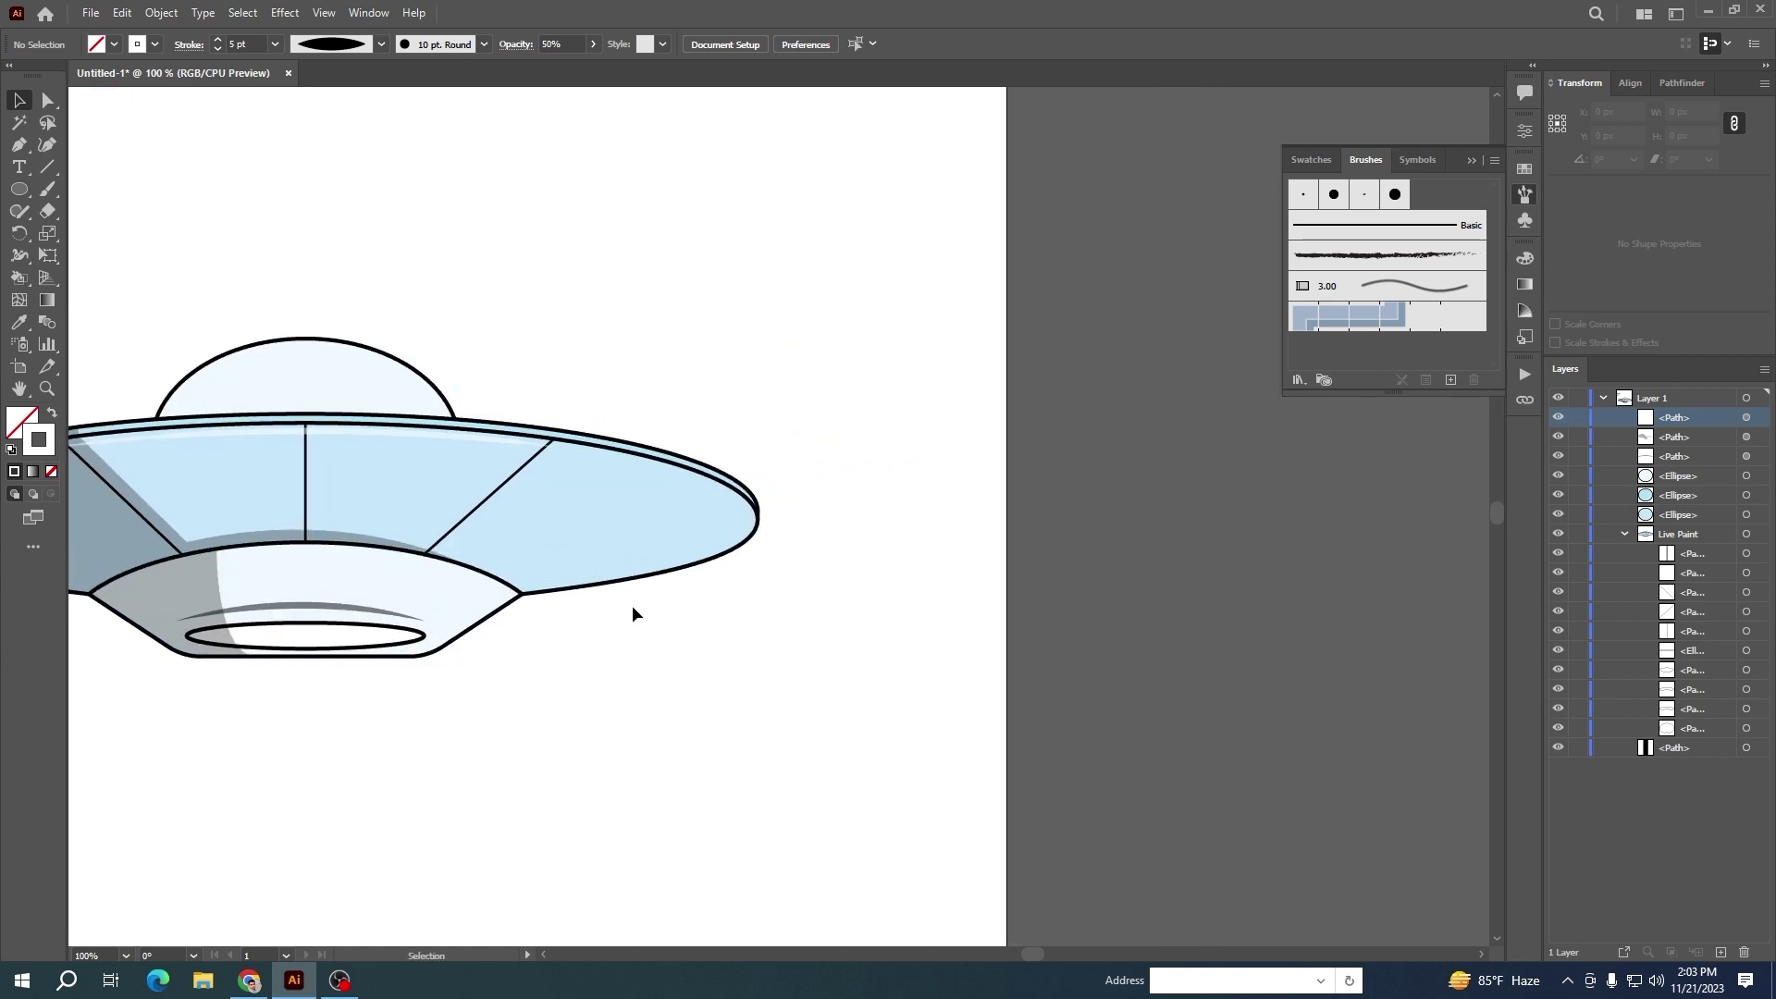
# Try drawing a curved highlight along the disc's lower right edge with the Pen tool and a 5 pt white stroke
pyautogui.click(517, 591)
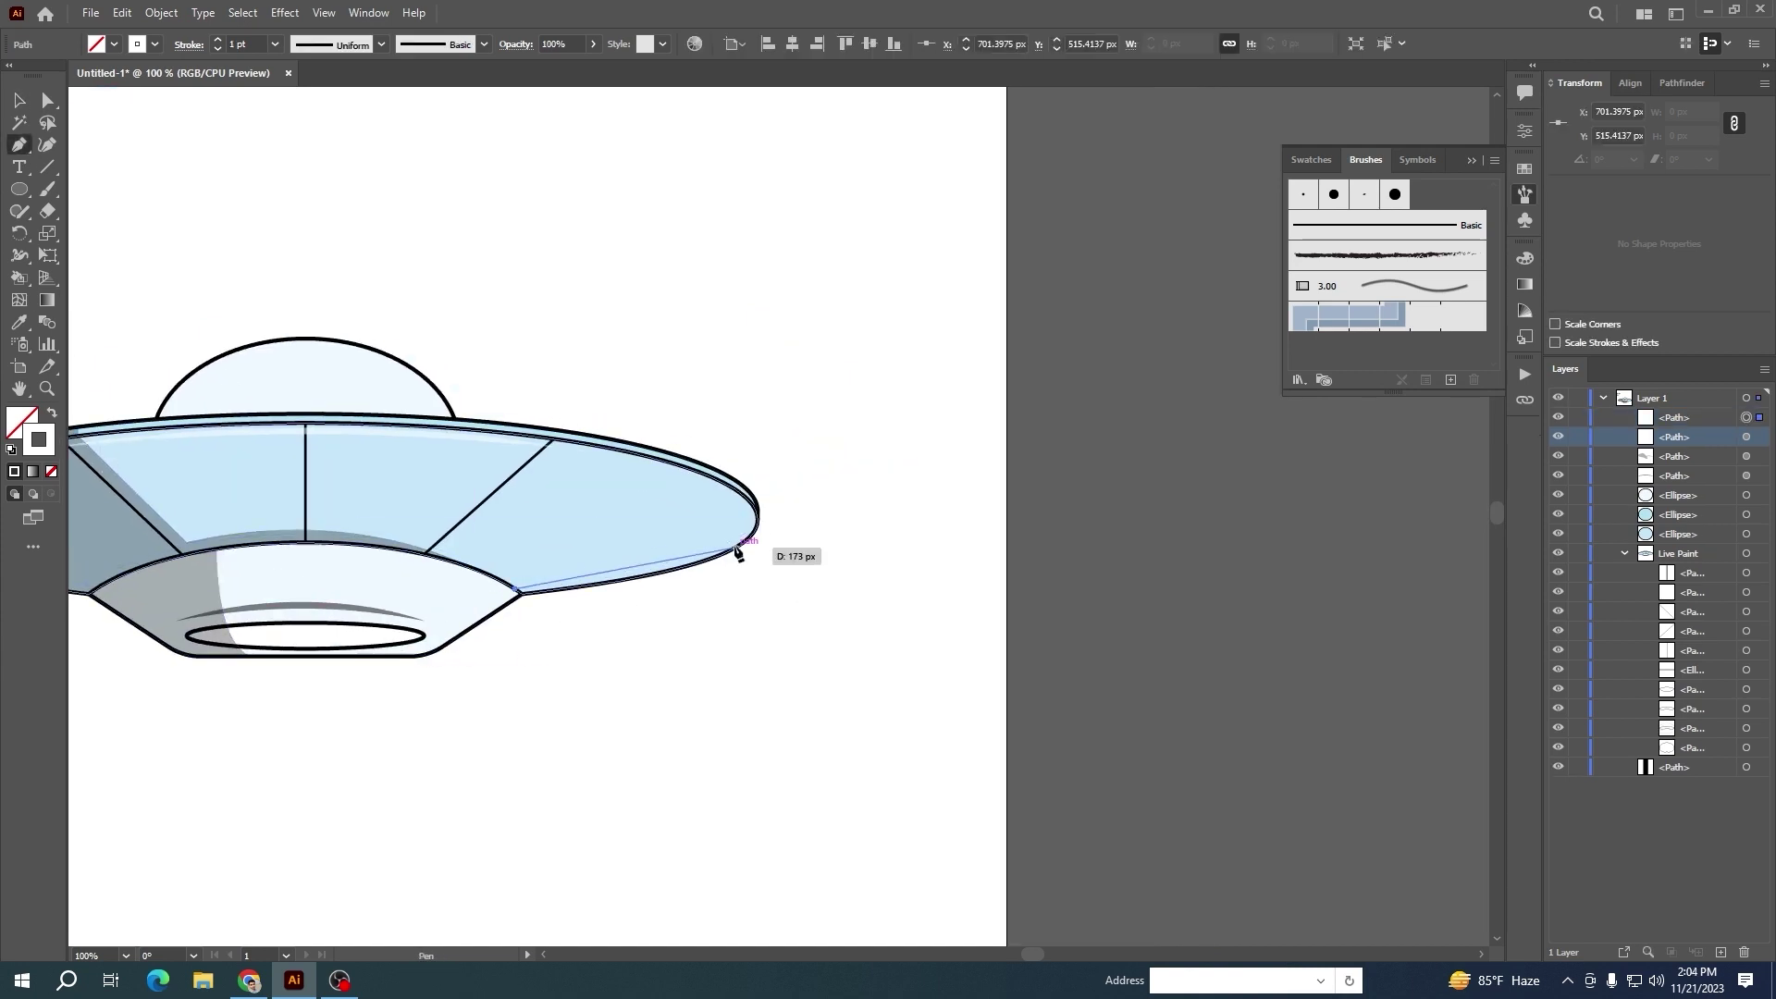
pyautogui.moveTo(774, 475); pyautogui.dragTo(761, 470)
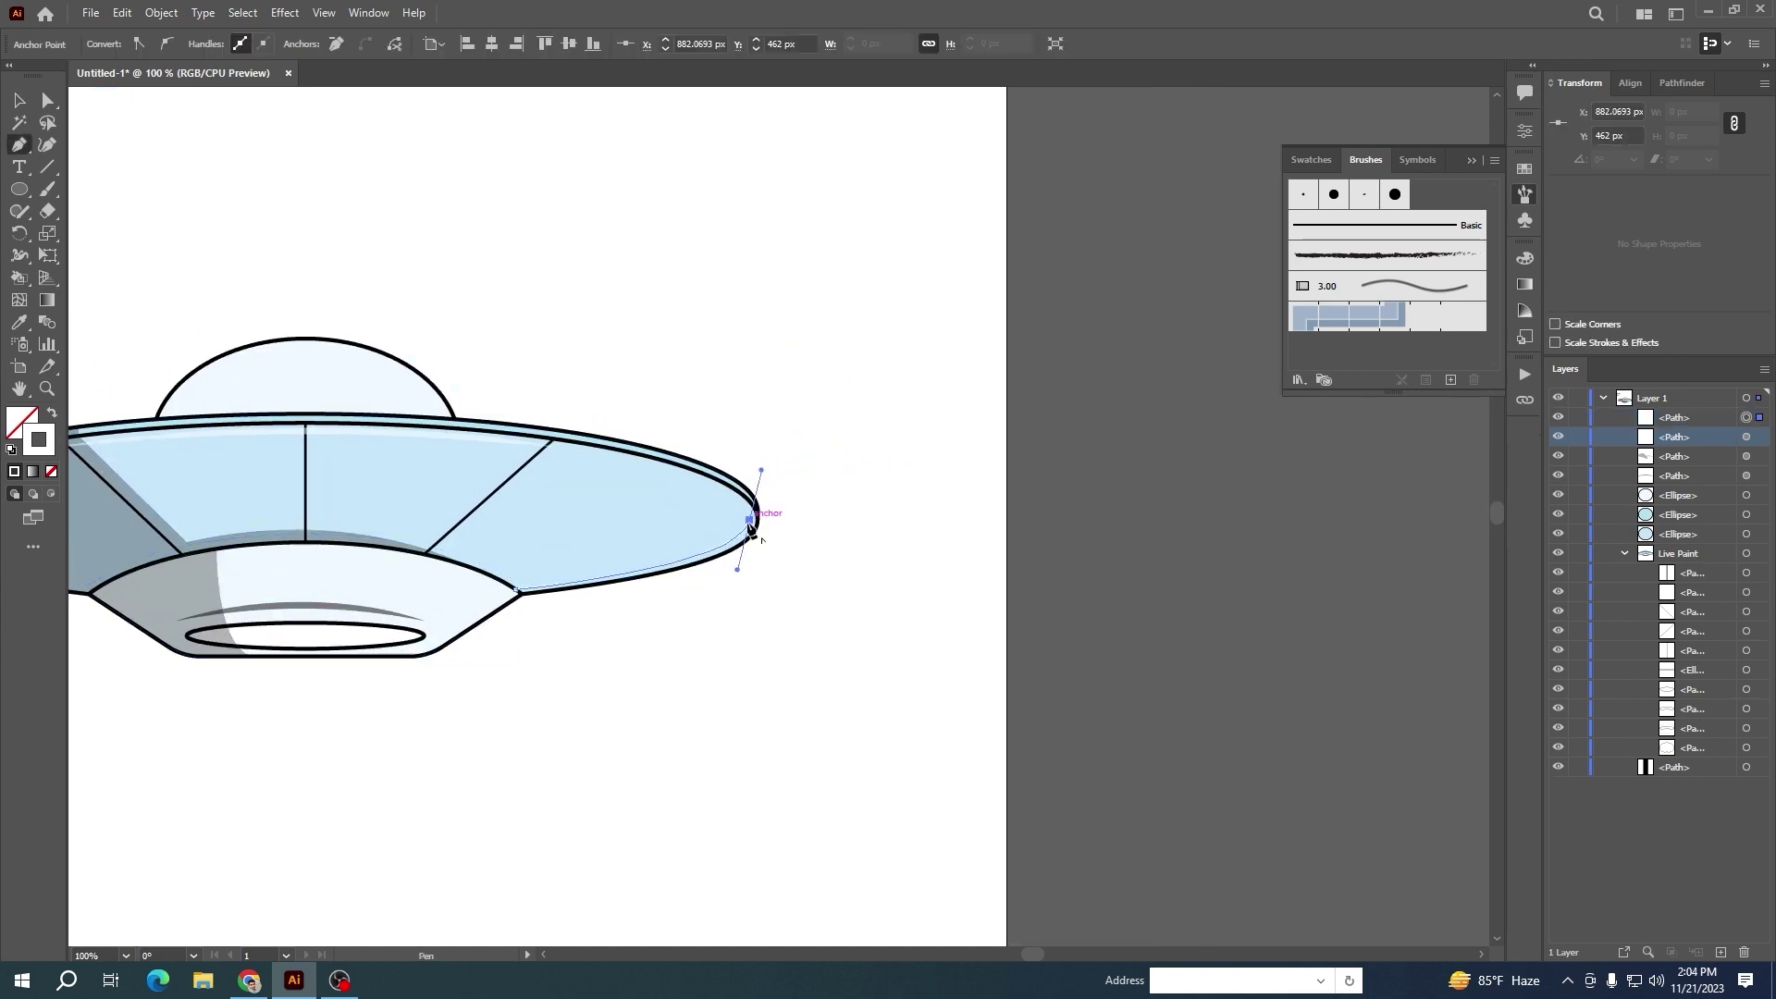
pyautogui.scroll(4, 751, 530)
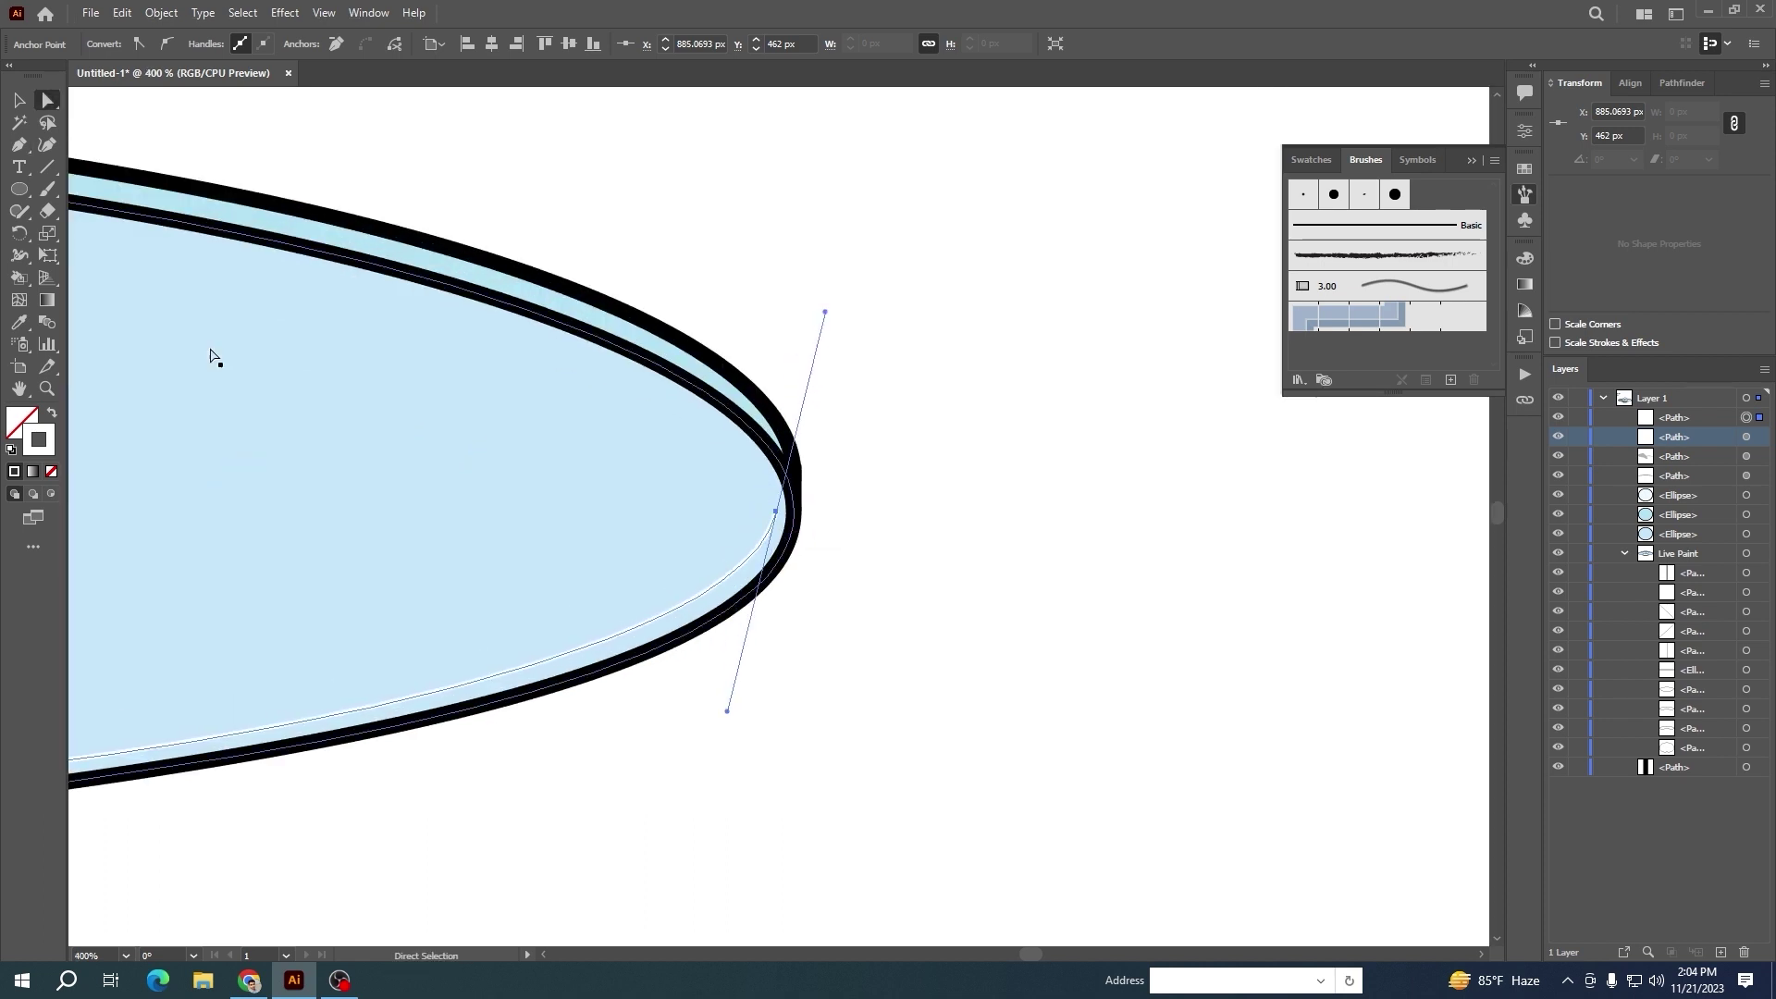
pyautogui.press('v')
pyautogui.click(1039, 809)
pyautogui.click(676, 607)
pyautogui.click(219, 39)
pyautogui.click(218, 38)
pyautogui.click(218, 39)
pyautogui.click(218, 39)
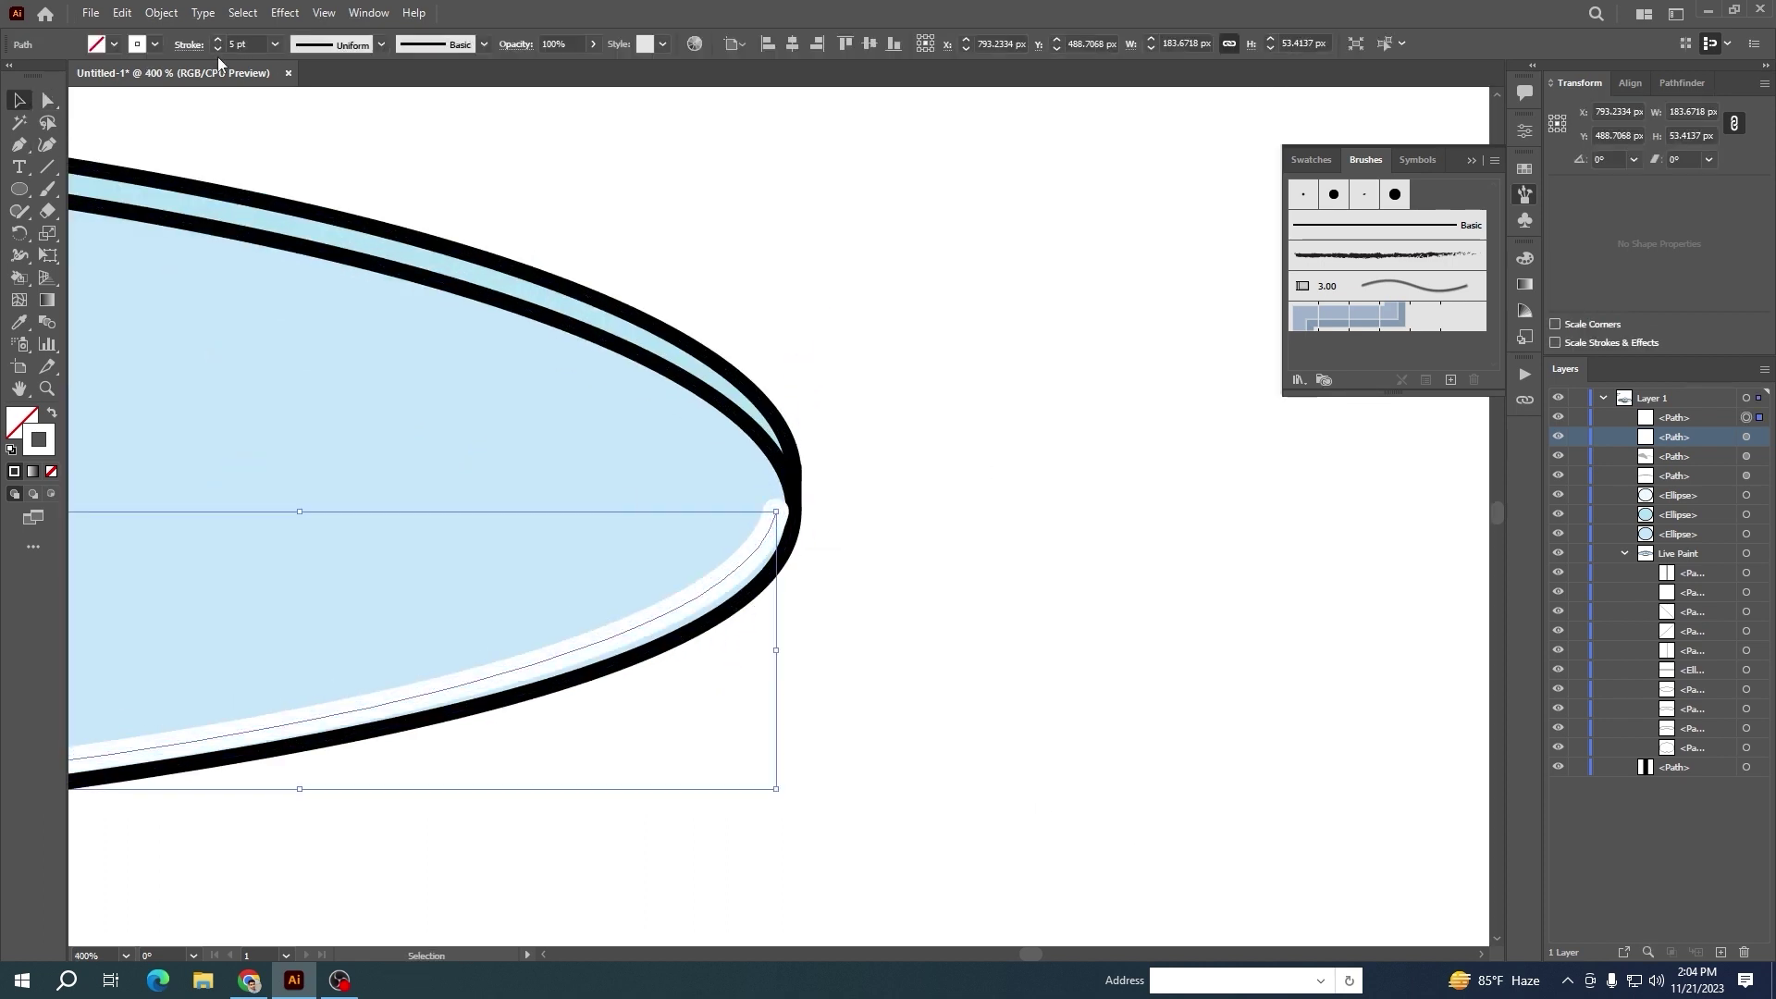
# Try a 3 pt. Round brush with a tapered width profile on the disc's lower highlight line and delete the line
pyautogui.hotkey('ctrl', '-')
pyautogui.hotkey('ctrl', '-')
pyautogui.click(484, 45)
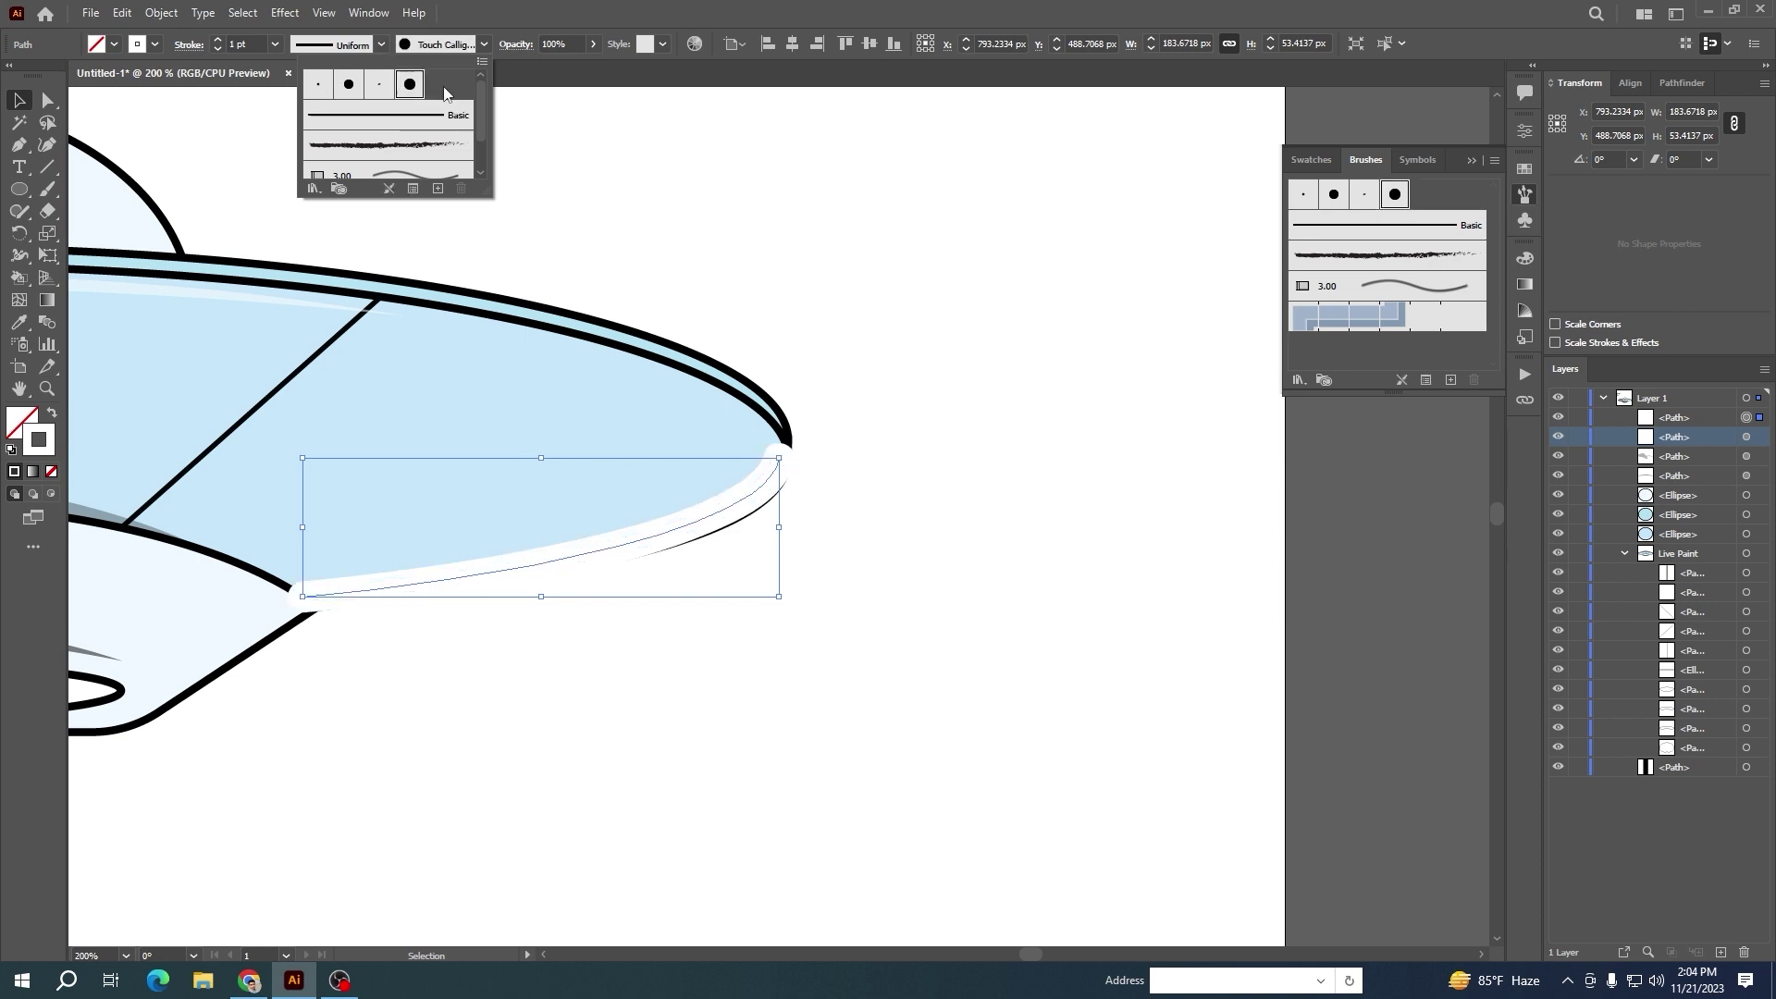
pyautogui.click(315, 67)
pyautogui.click(380, 46)
pyautogui.click(321, 102)
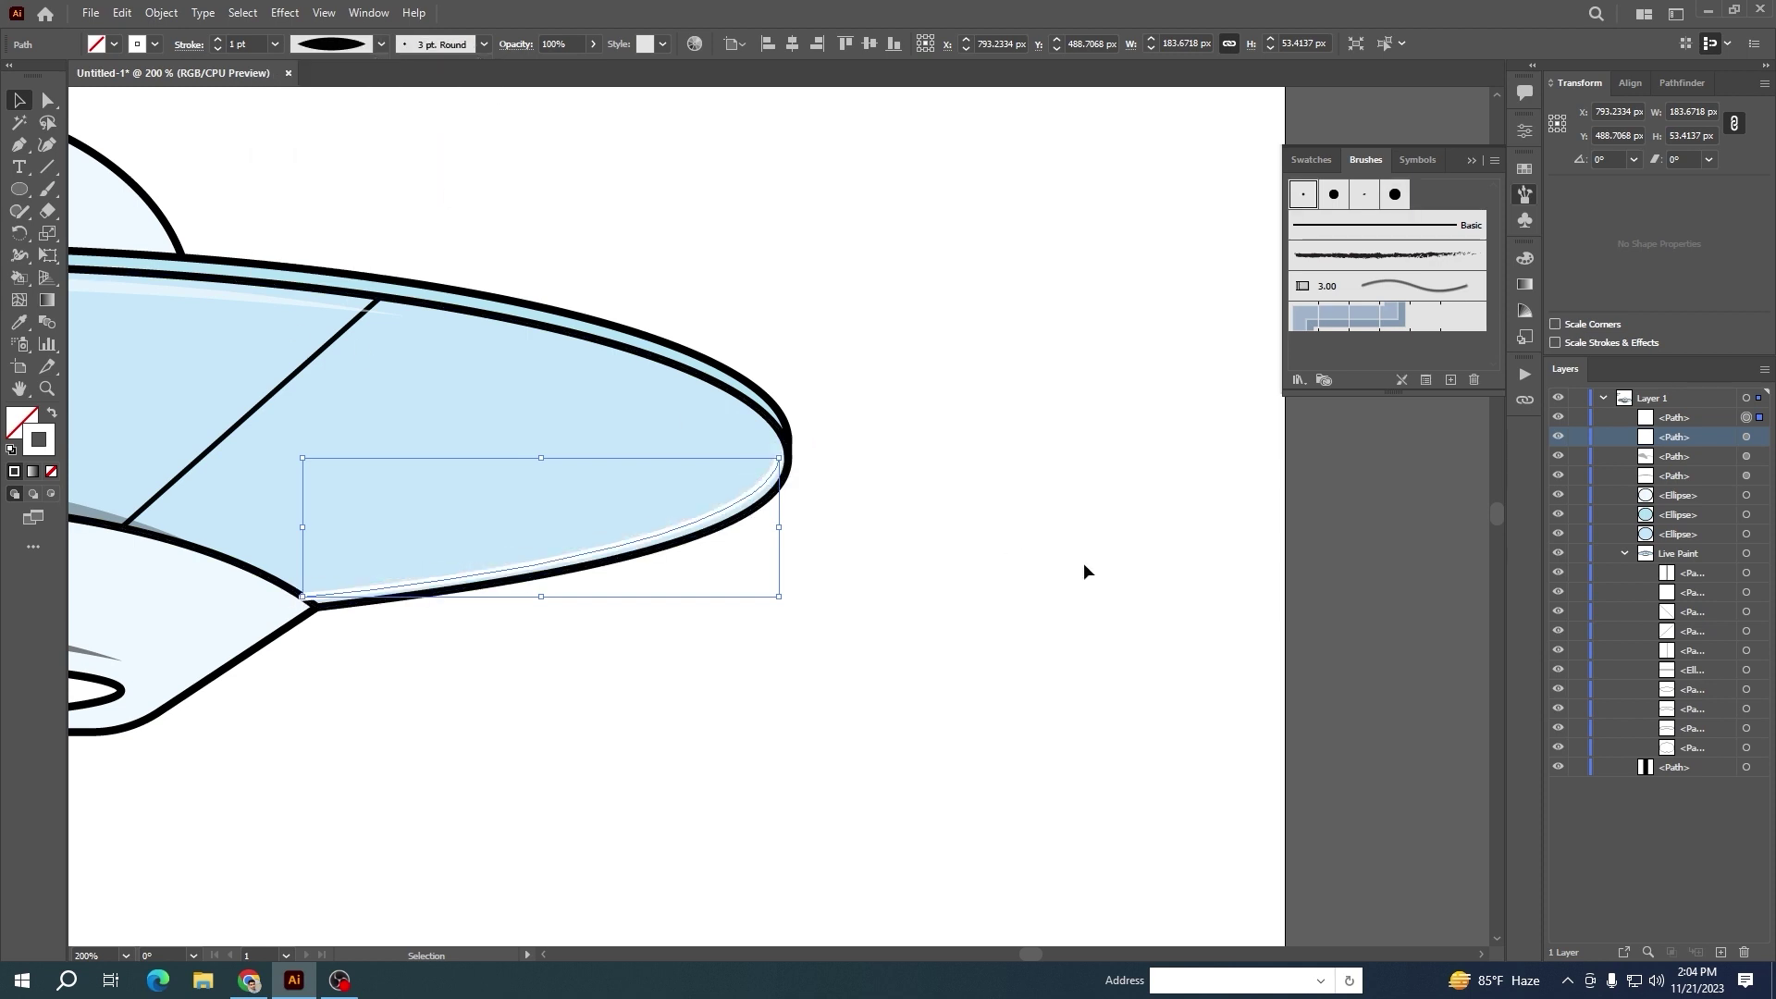
pyautogui.press('Delete')
# Reset the width profile to Uniform and draw a curved white line inside the disc's lower right edge with the Pen tool
pyautogui.click(380, 45)
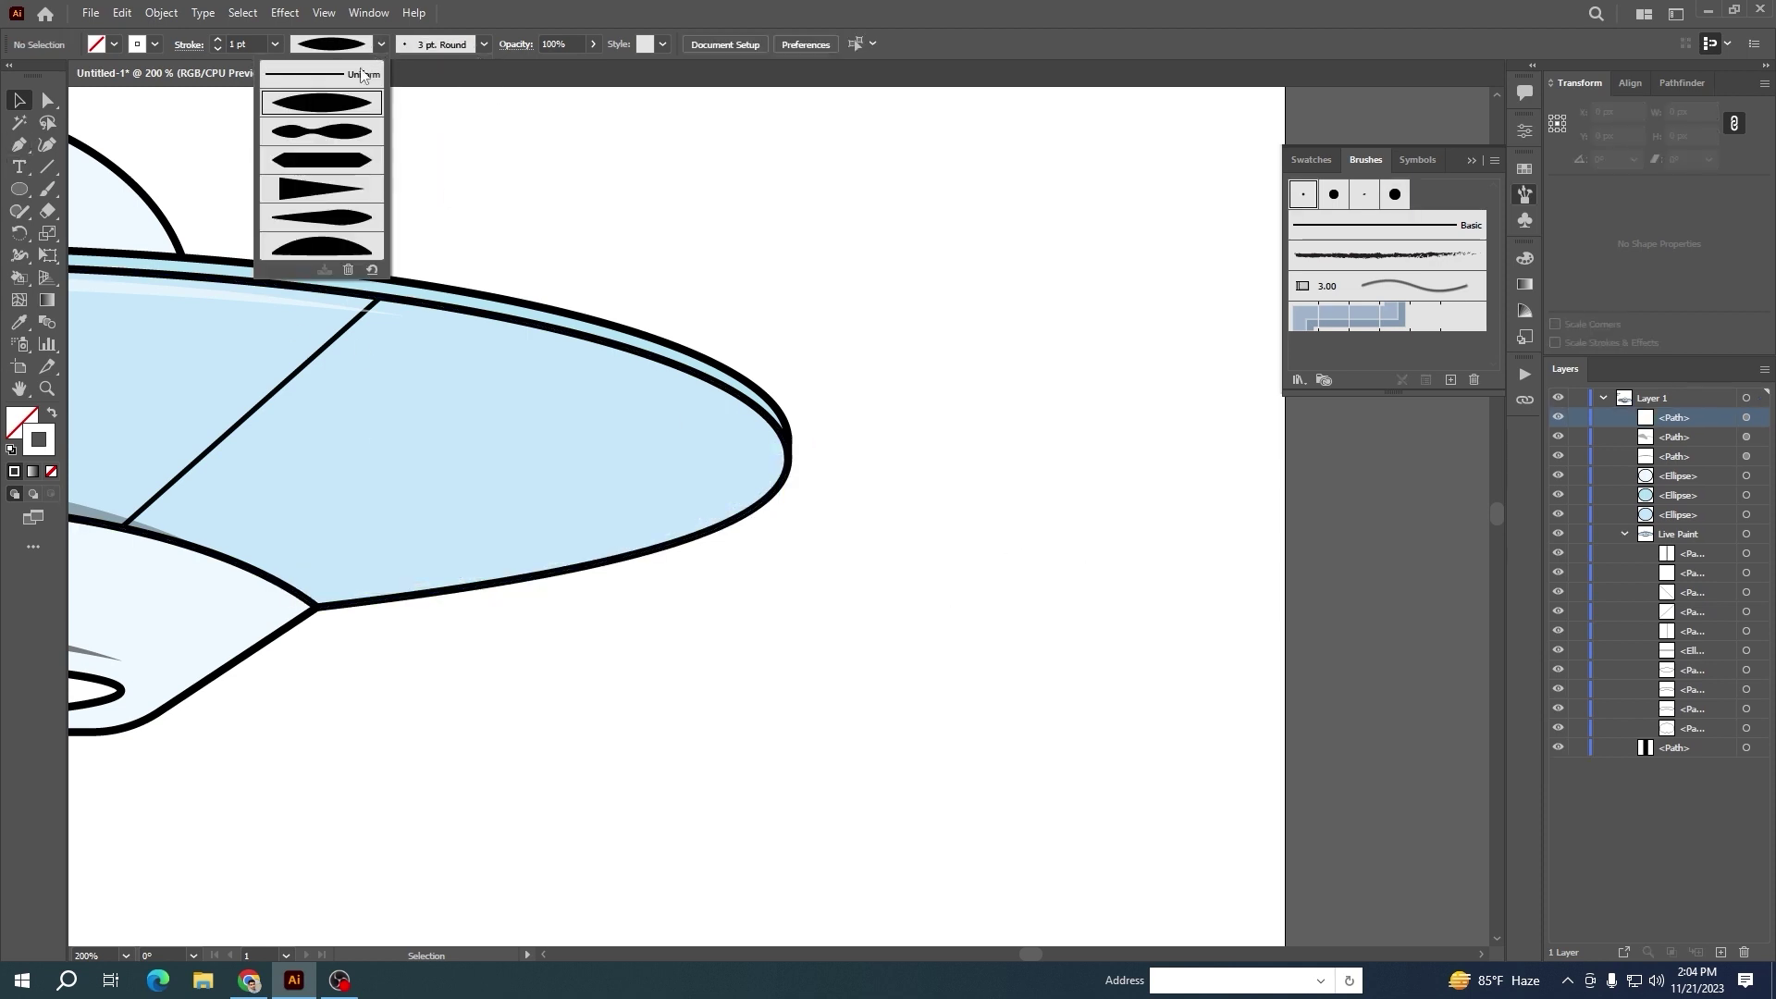
pyautogui.click(321, 78)
pyautogui.click(484, 44)
pyautogui.click(484, 44)
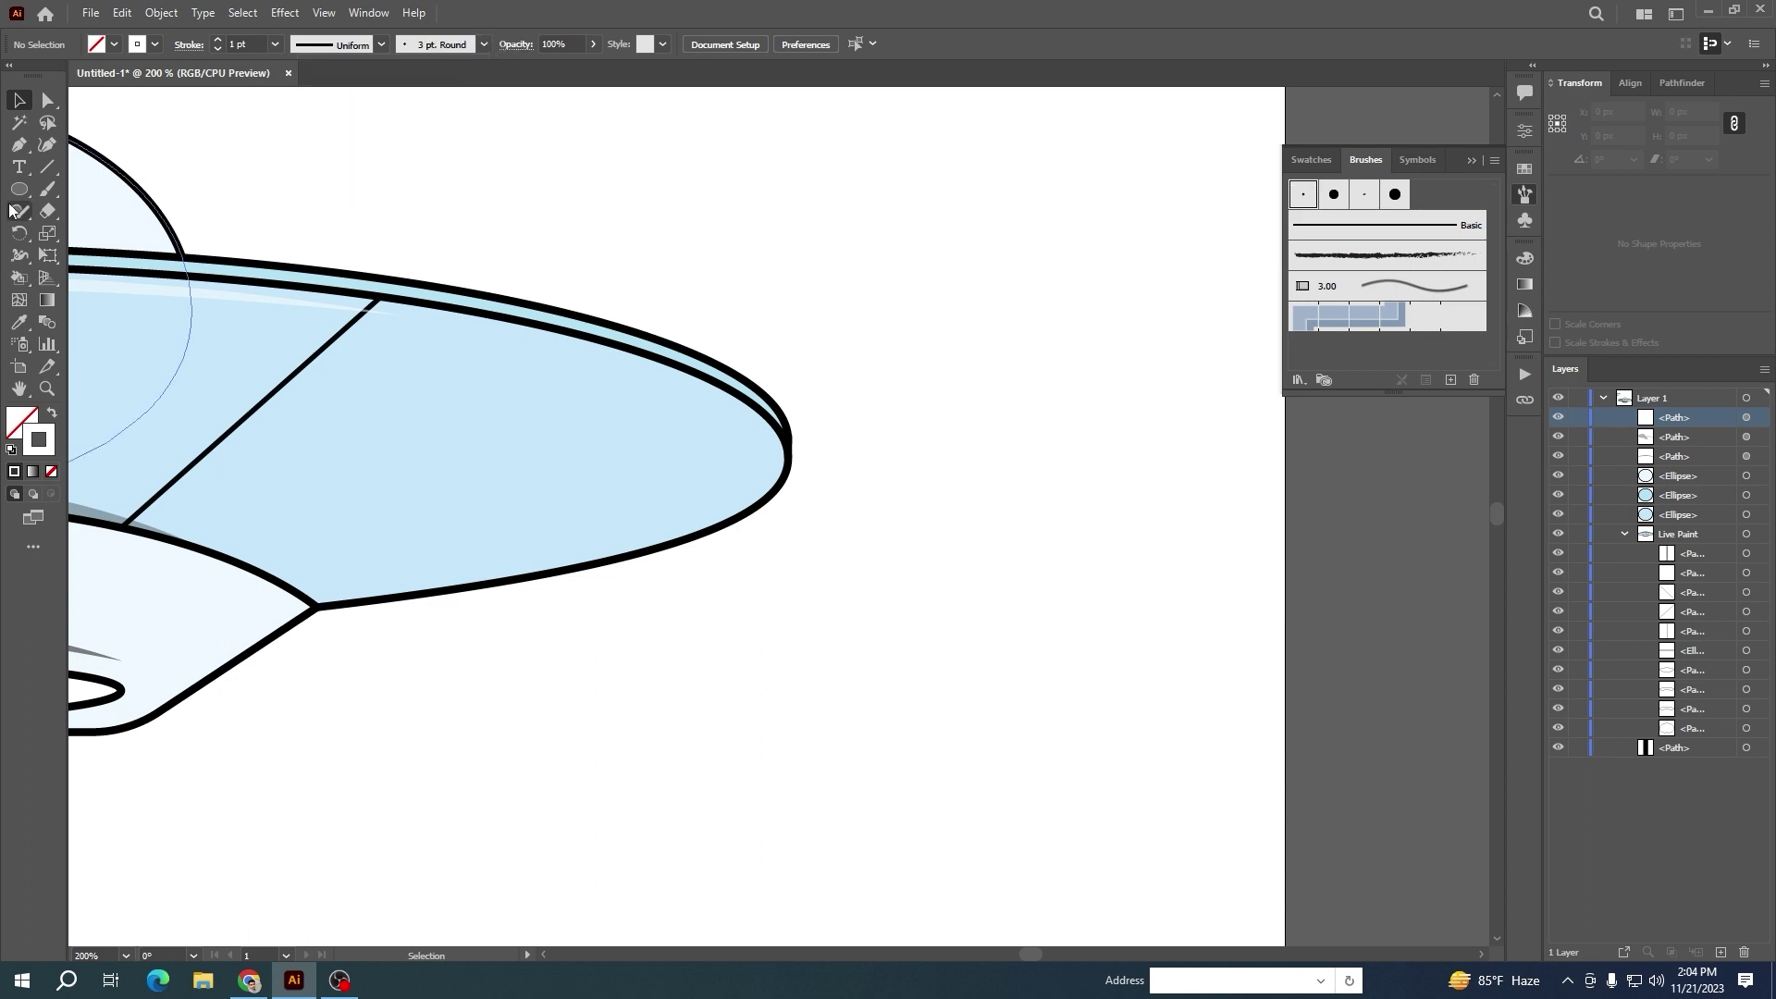
pyautogui.click(308, 601)
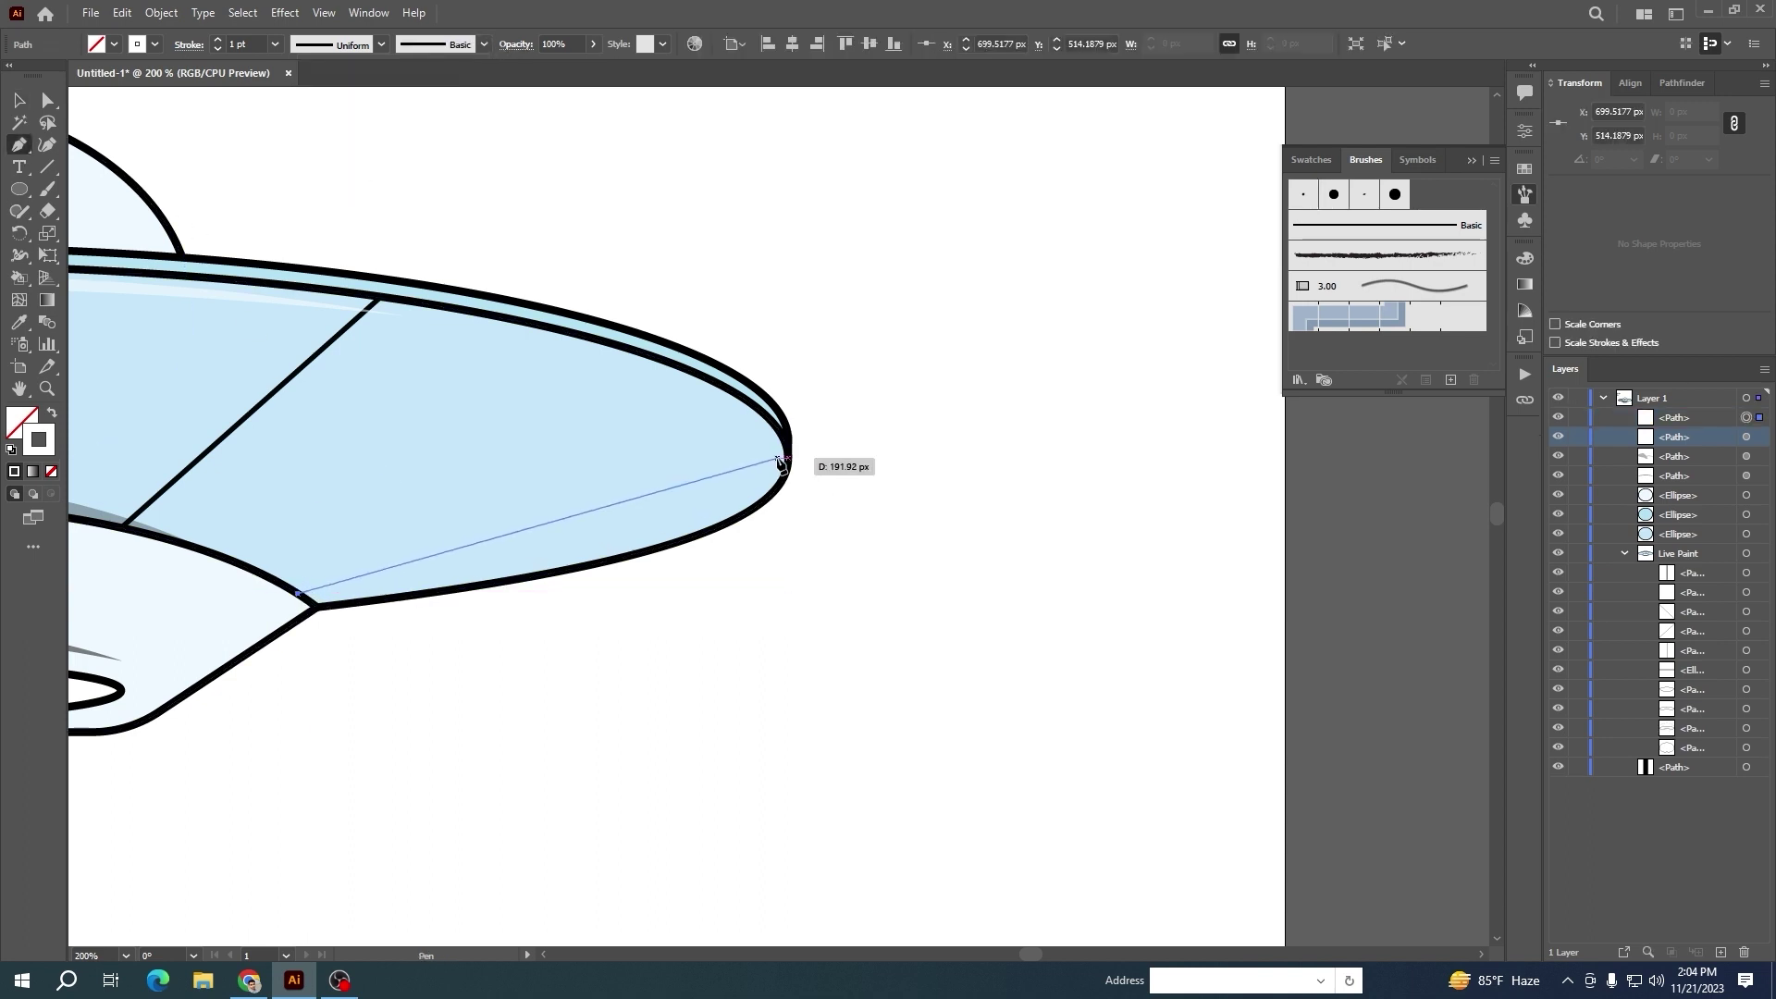
pyautogui.moveTo(778, 458); pyautogui.dragTo(793, 361)
pyautogui.click(20, 100)
pyautogui.click(580, 677)
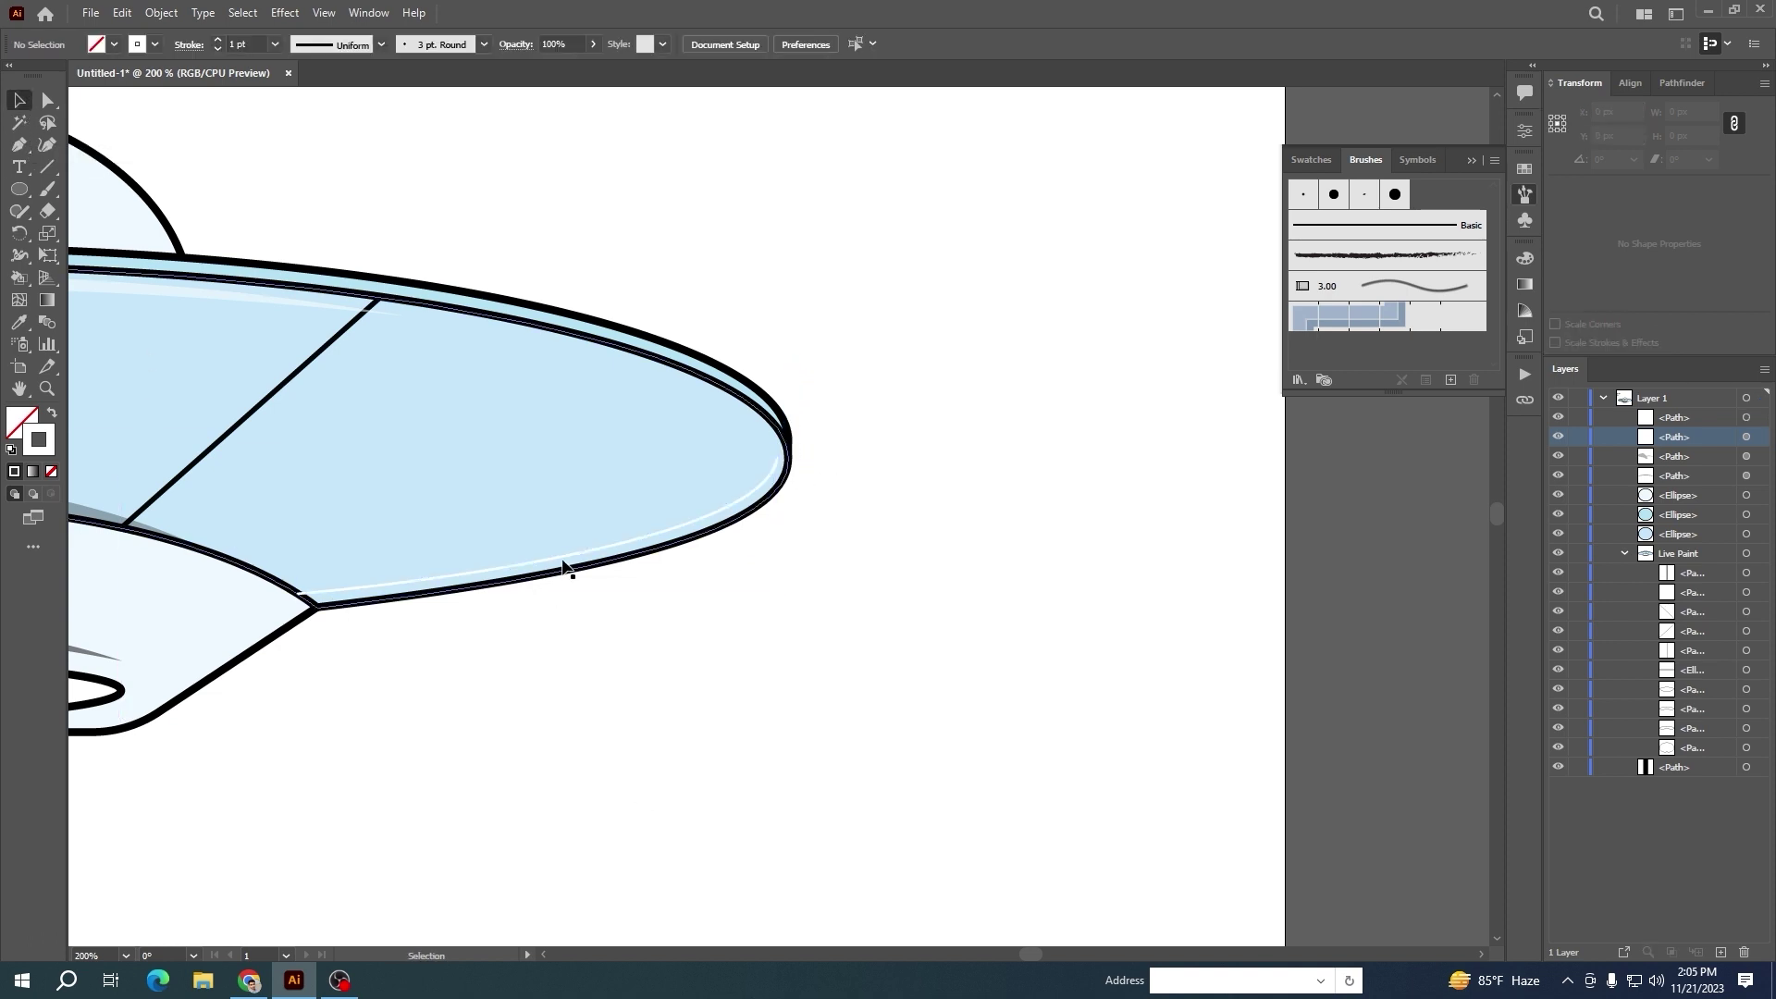
# Set the stroke weight of the white line along the disc's lower right edge to 5 pt
pyautogui.click(567, 559)
pyautogui.scroll(4, 220, 44)
pyautogui.press('Up')
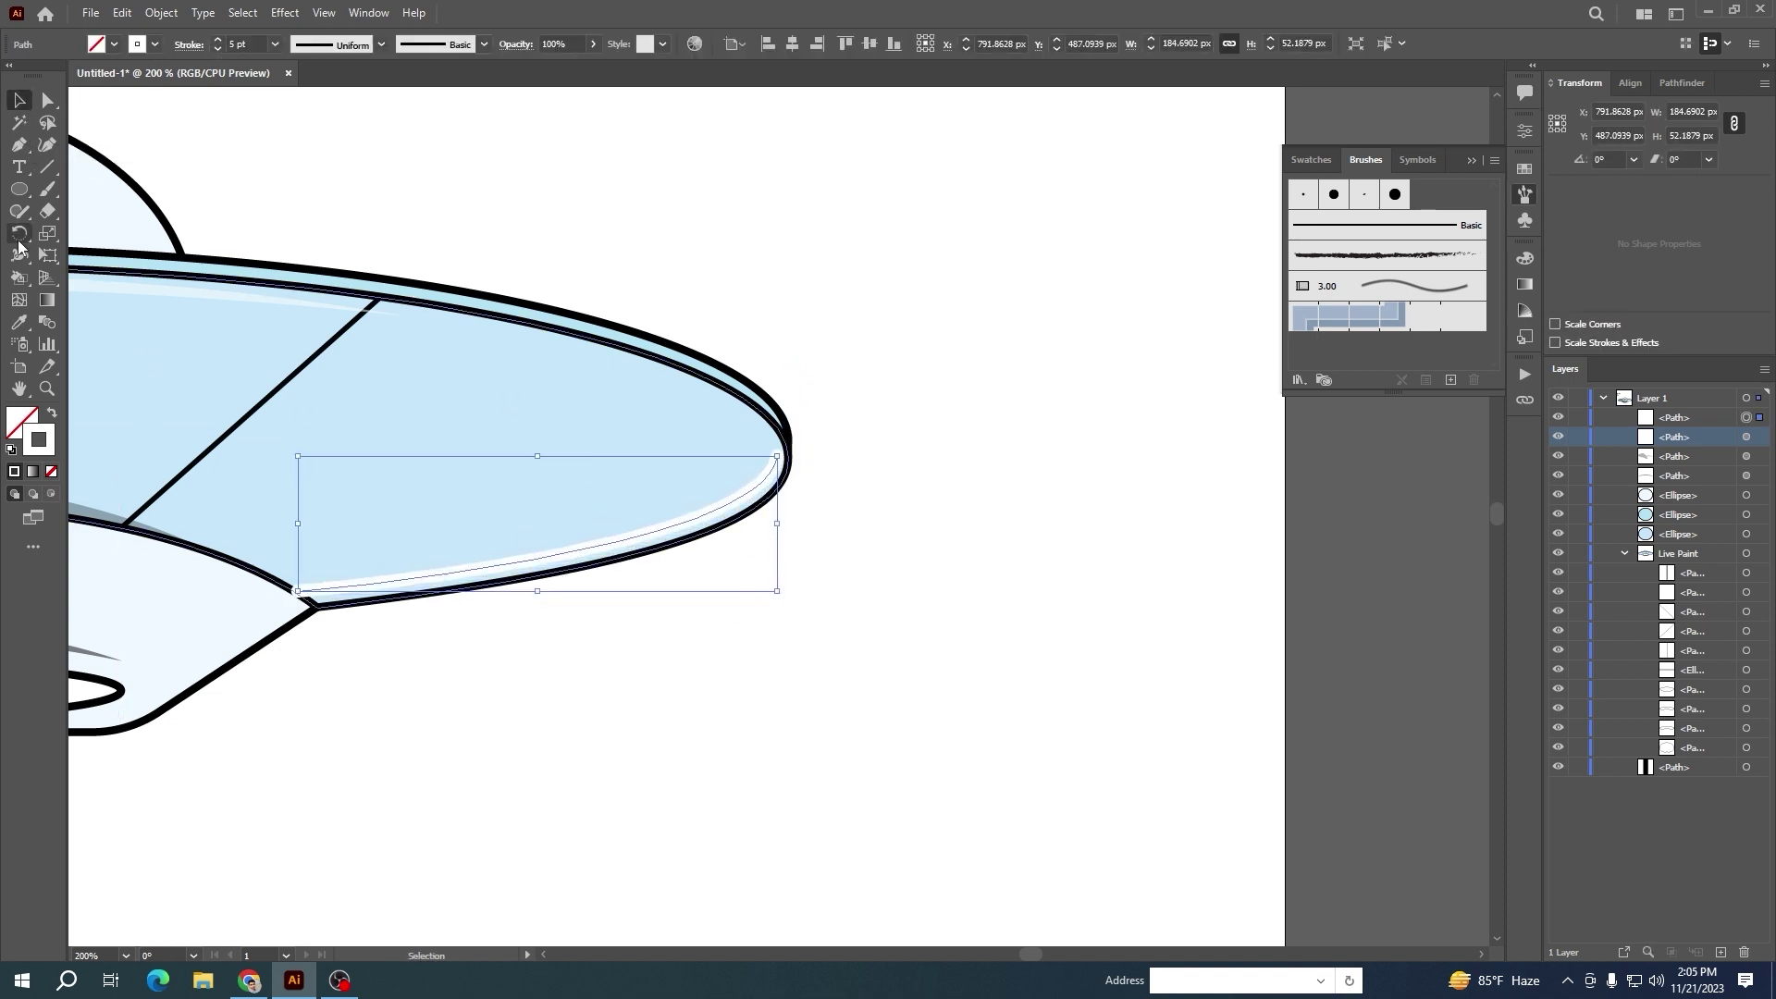
# Try to narrow the left end of the disc's lower highlight with the Width tool and undo the change
pyautogui.hotkey('shift', 'w')
pyautogui.scroll(4, 278, 597)
pyautogui.moveTo(480, 581); pyautogui.dragTo(482, 583)
pyautogui.moveTo(1286, 476); pyautogui.dragTo(160, 642)
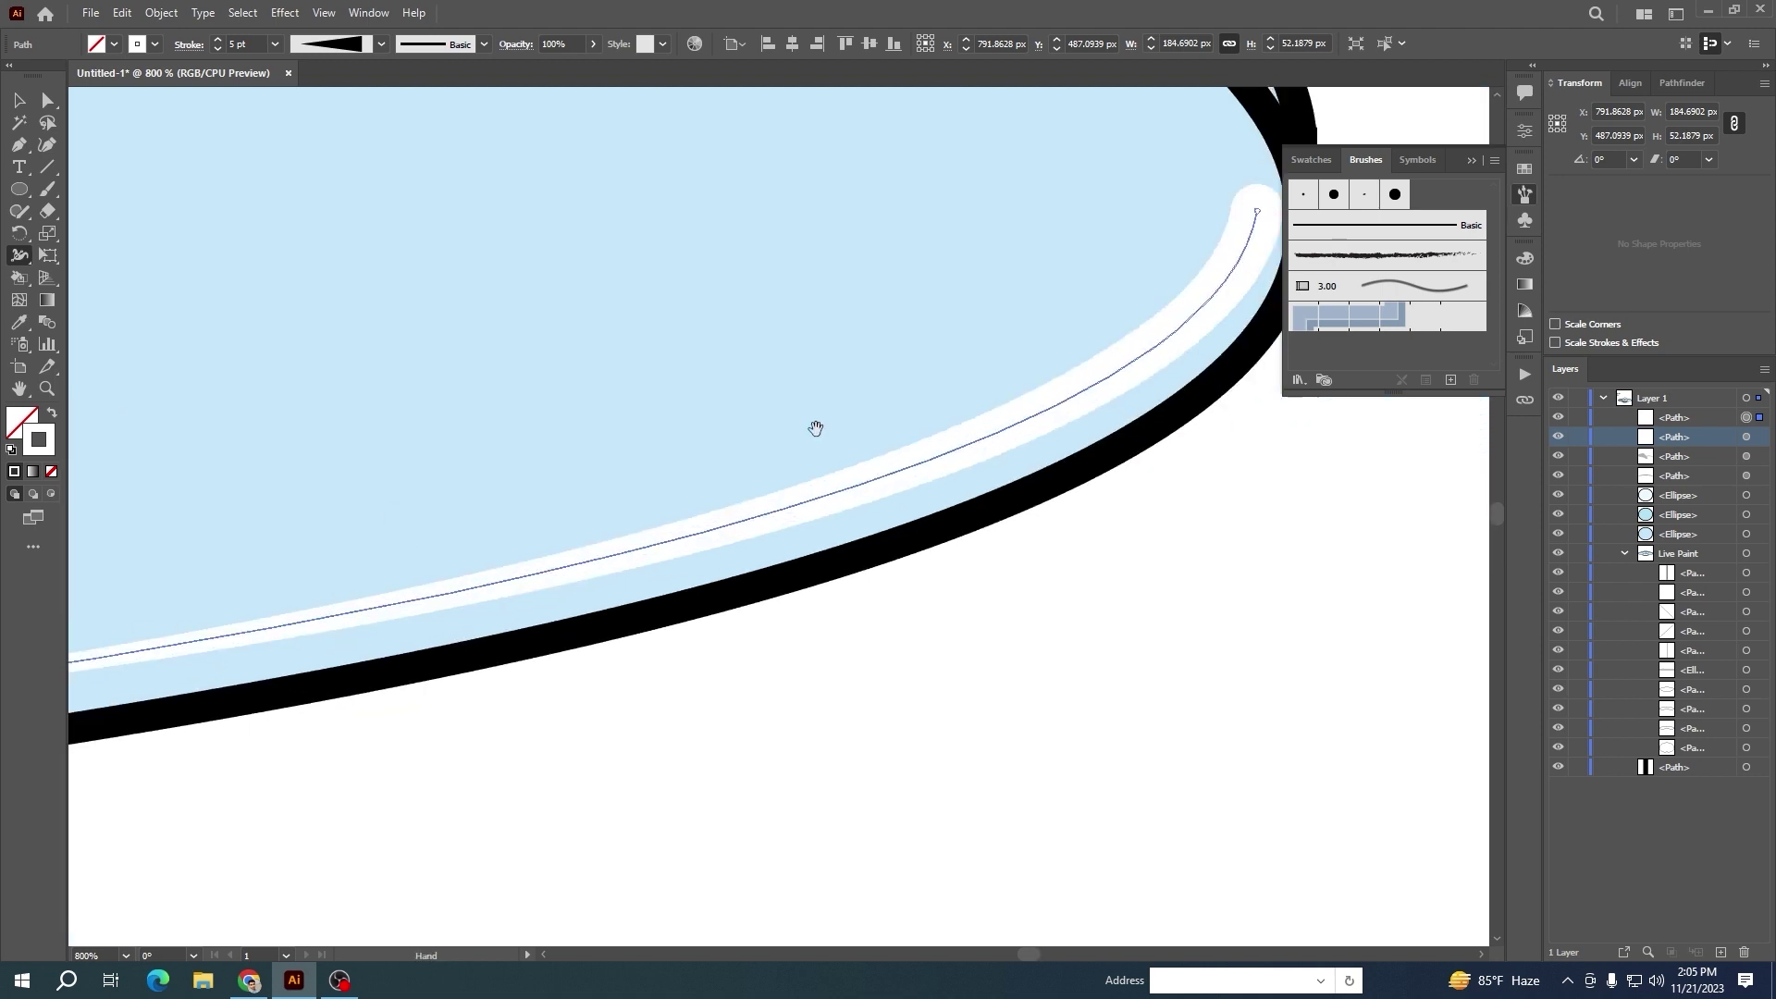
pyautogui.moveTo(813, 424); pyautogui.dragTo(385, 617)
pyautogui.hotkey('ctrl', 'z')
# Taper the disc's lower highlight with the Width tool so it thins out toward the disc's right tip
pyautogui.moveTo(849, 406); pyautogui.dragTo(826, 402)
pyautogui.moveTo(492, 624); pyautogui.dragTo(1295, 462)
pyautogui.moveTo(86, 712); pyautogui.dragTo(815, 486)
pyautogui.moveTo(459, 531); pyautogui.dragTo(457, 523)
pyautogui.moveTo(1429, 570); pyautogui.dragTo(452, 672)
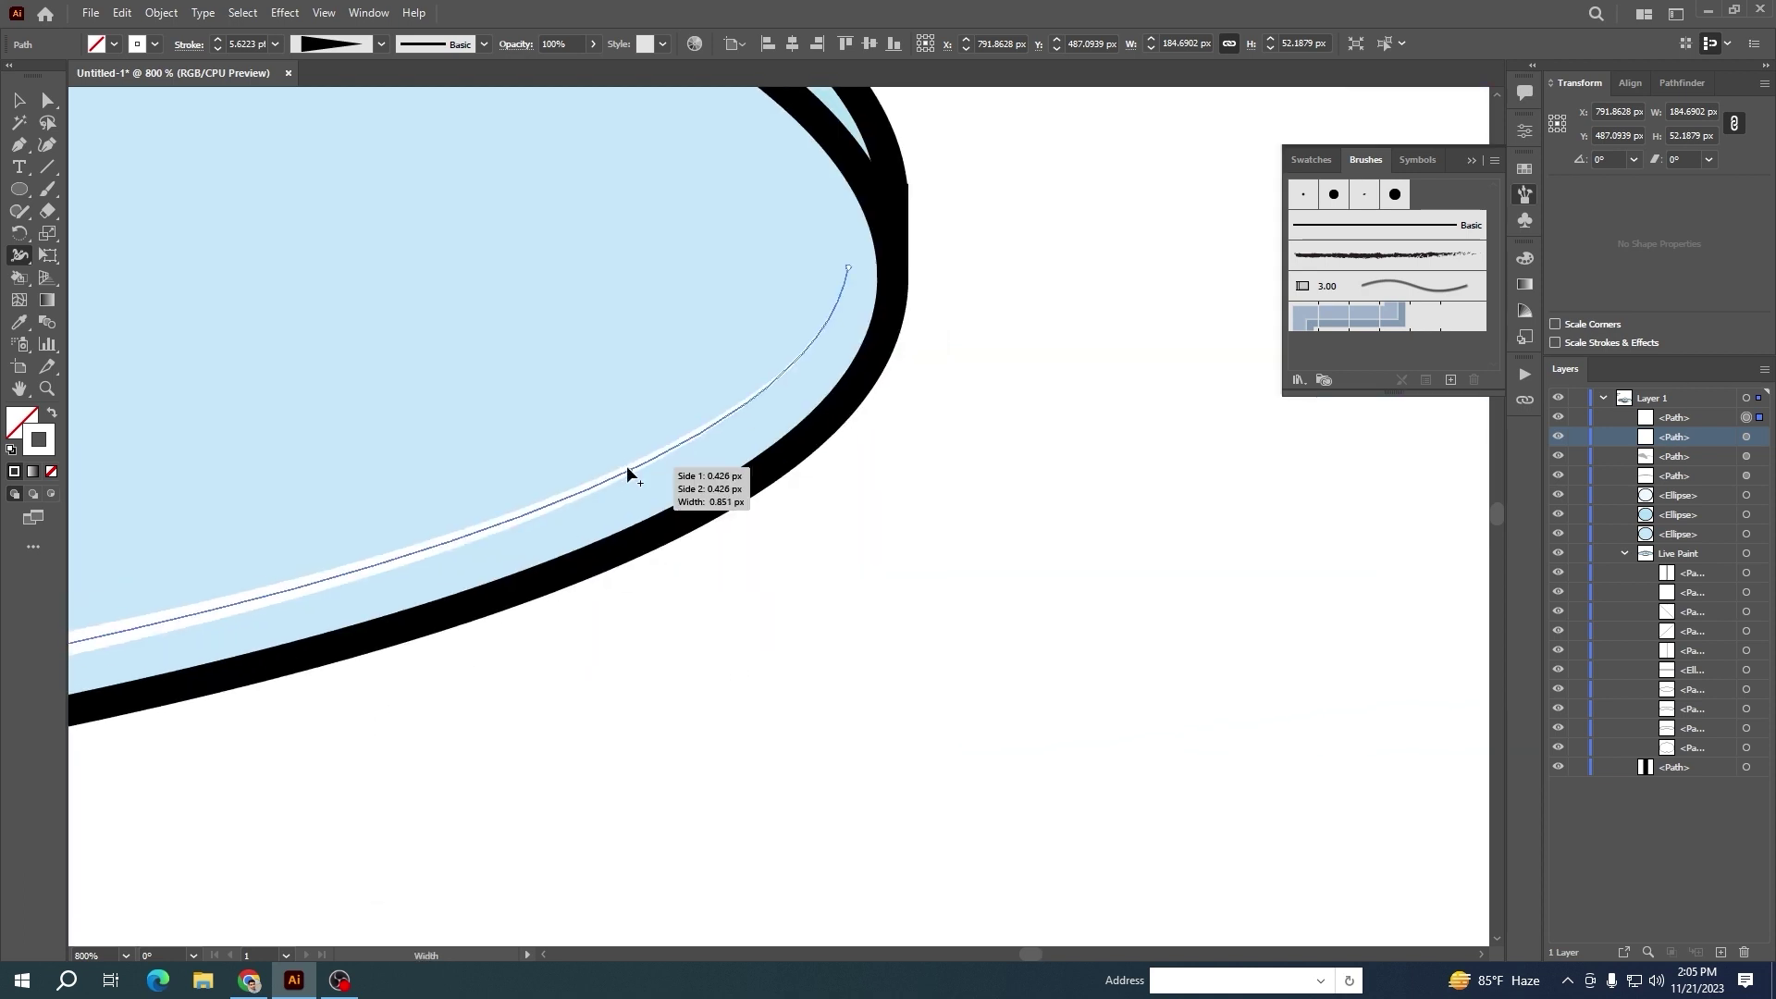
pyautogui.moveTo(629, 469); pyautogui.dragTo(634, 477)
# Nudge the tapered highlight line 3 px to the right
pyautogui.scroll(-3, 592, 625)
pyautogui.moveTo(508, 713); pyautogui.dragTo(1079, 697)
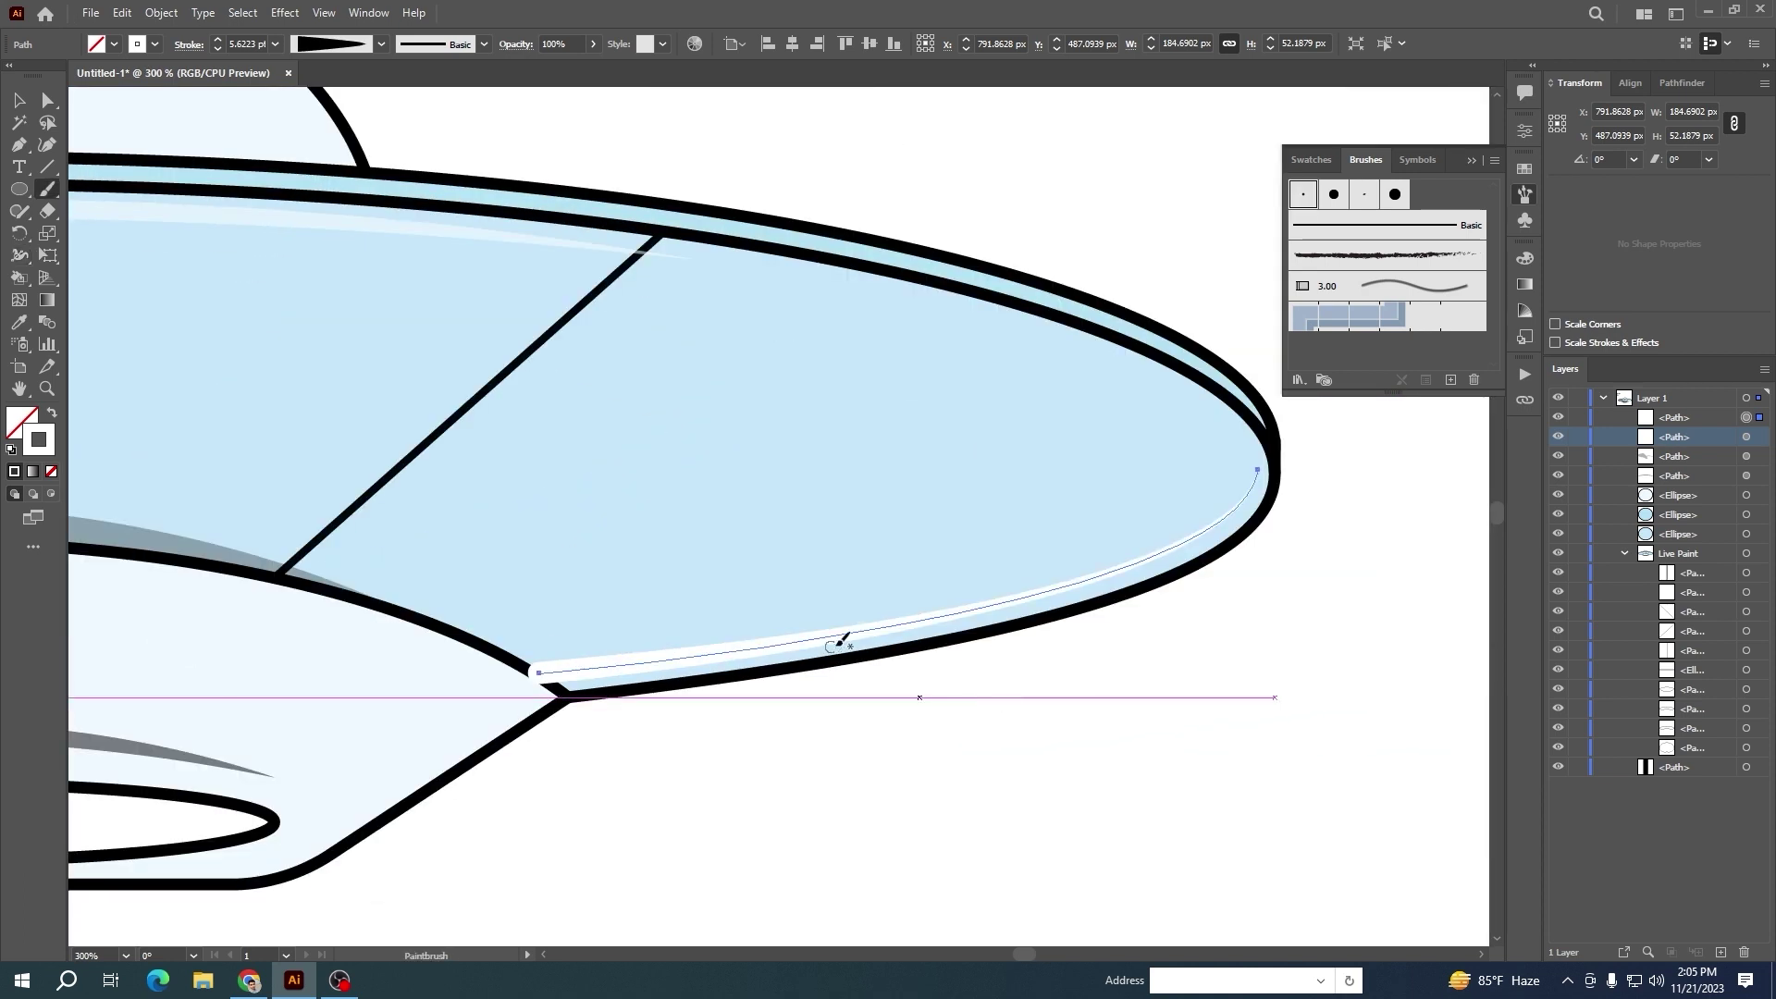
pyautogui.press('v')
pyautogui.press('Right')
pyautogui.press('Right')
pyautogui.press('Right')
# Try to move the highlight path down the layer order into the Live Paint group
pyautogui.click(871, 682)
pyautogui.click(597, 662)
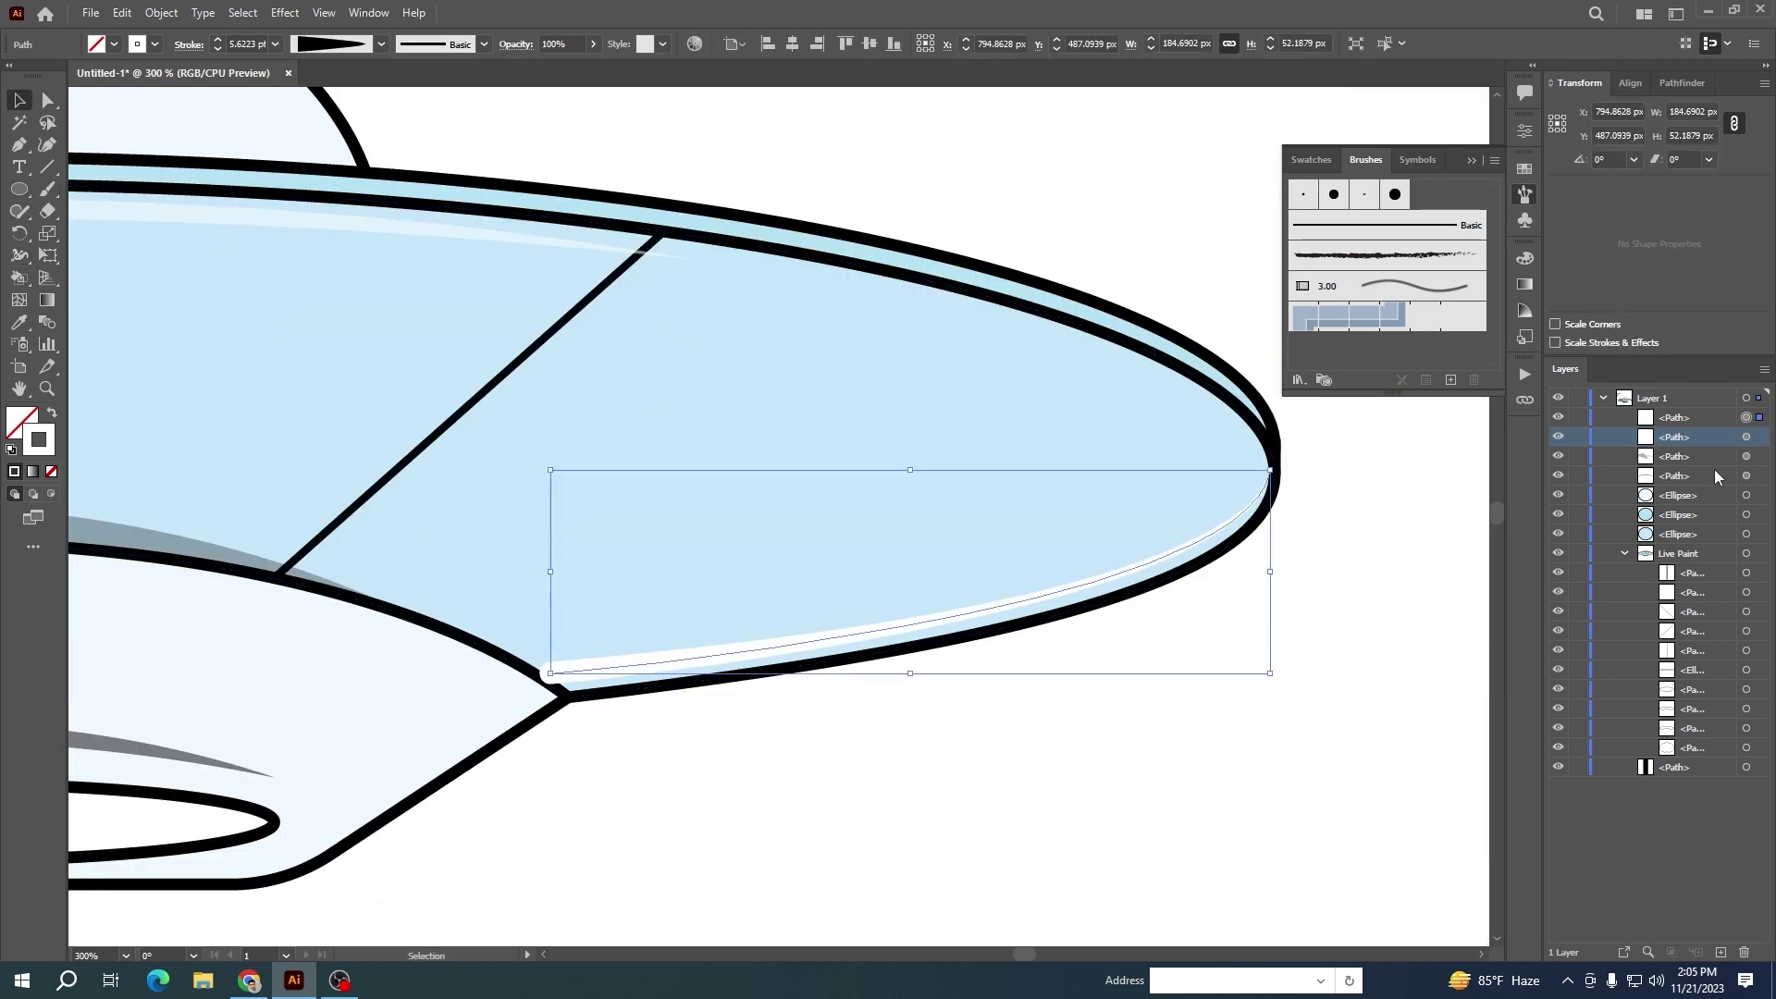
pyautogui.click(1690, 553)
pyautogui.rightClick(956, 354)
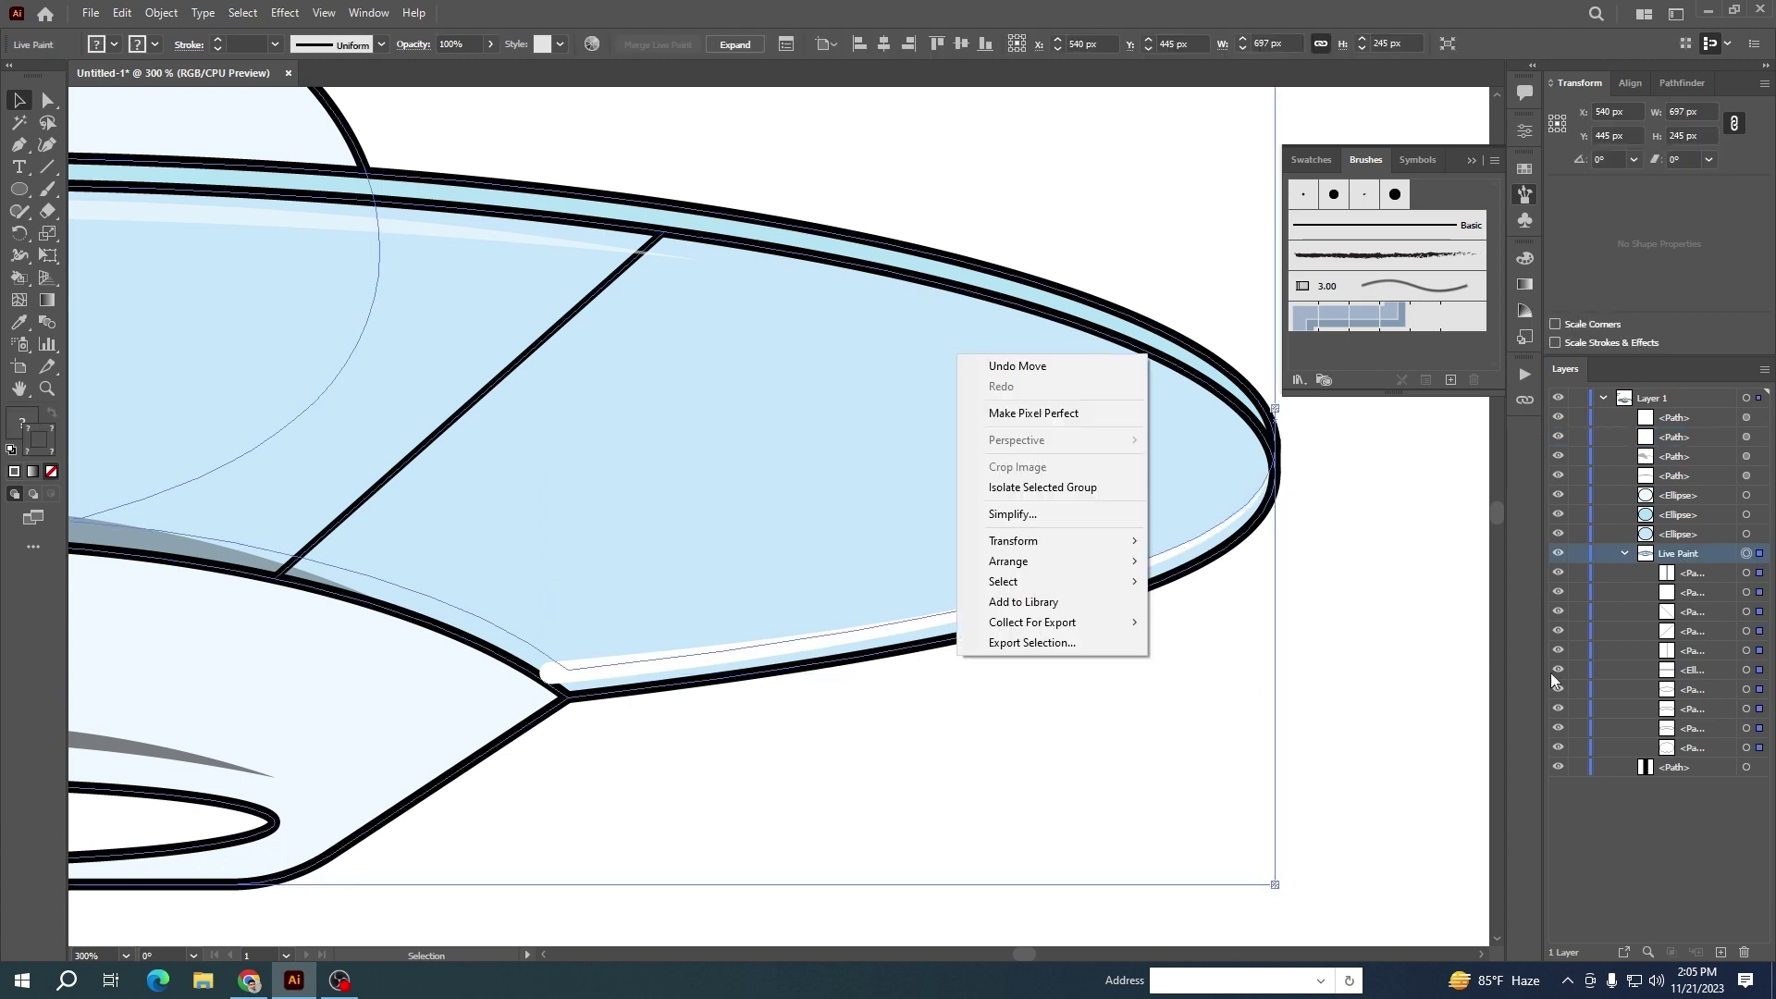
pyautogui.click(1196, 584)
pyautogui.click(1063, 597)
pyautogui.moveTo(1699, 418); pyautogui.dragTo(1699, 598)
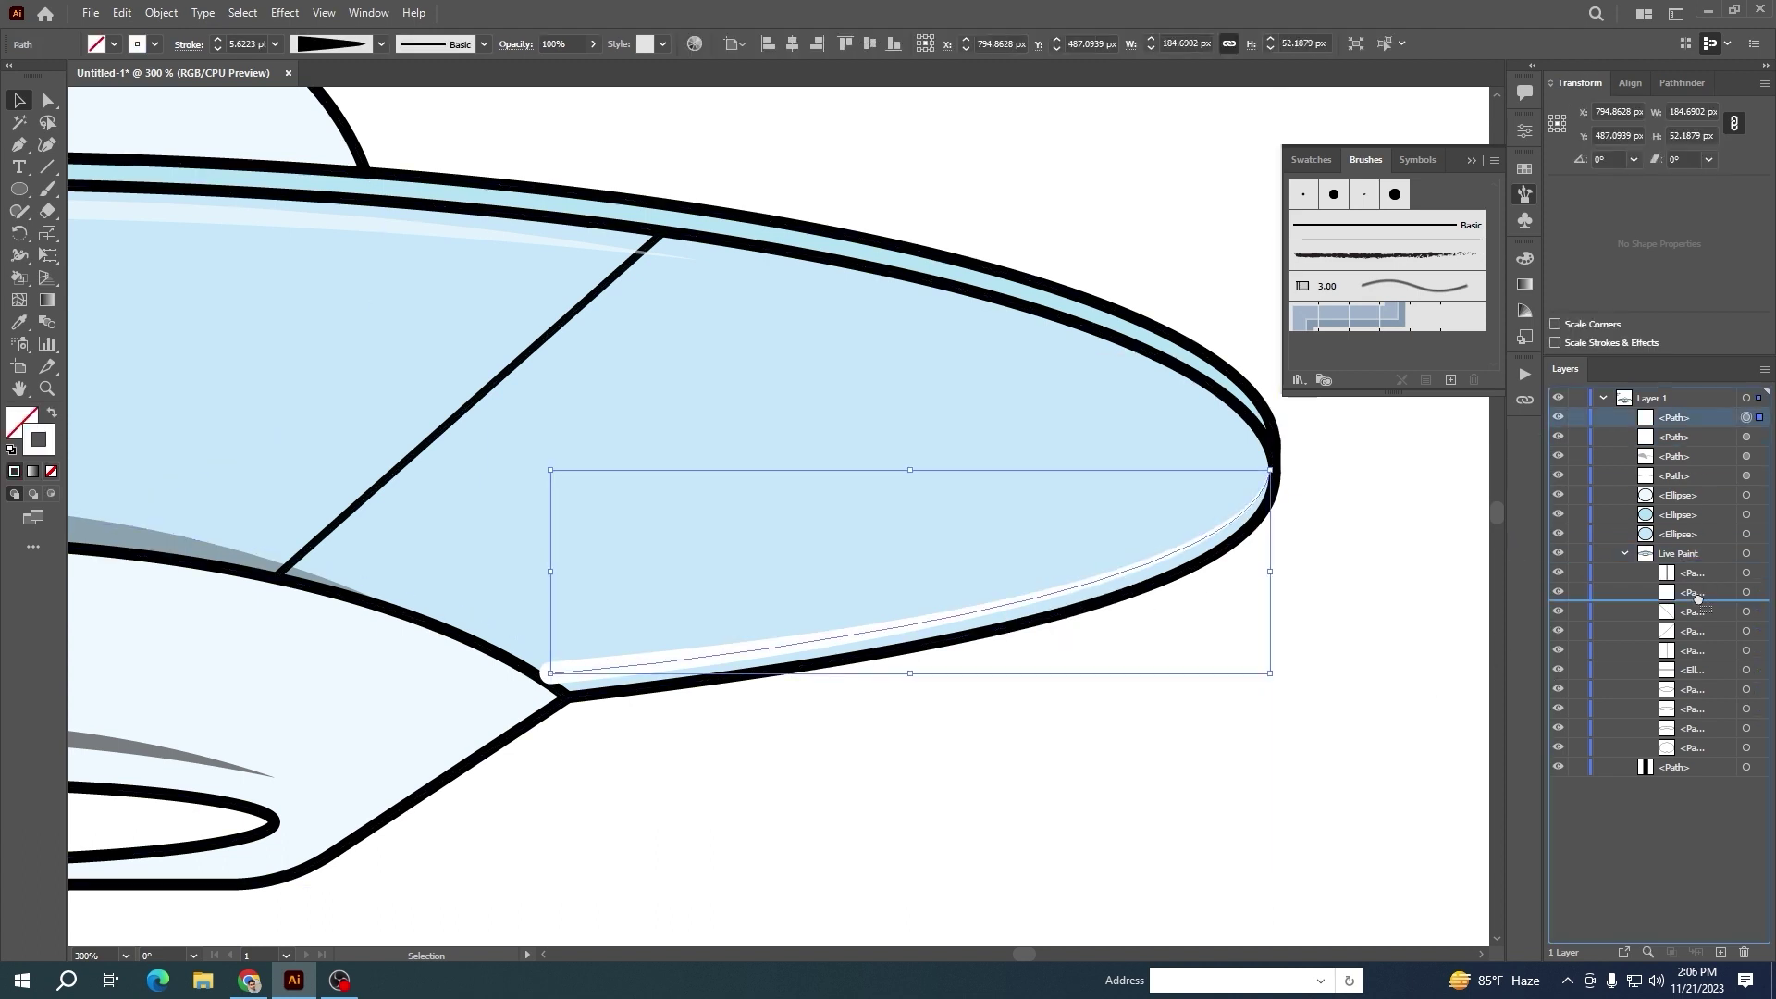
pyautogui.moveTo(1715, 719); pyautogui.dragTo(1715, 720)
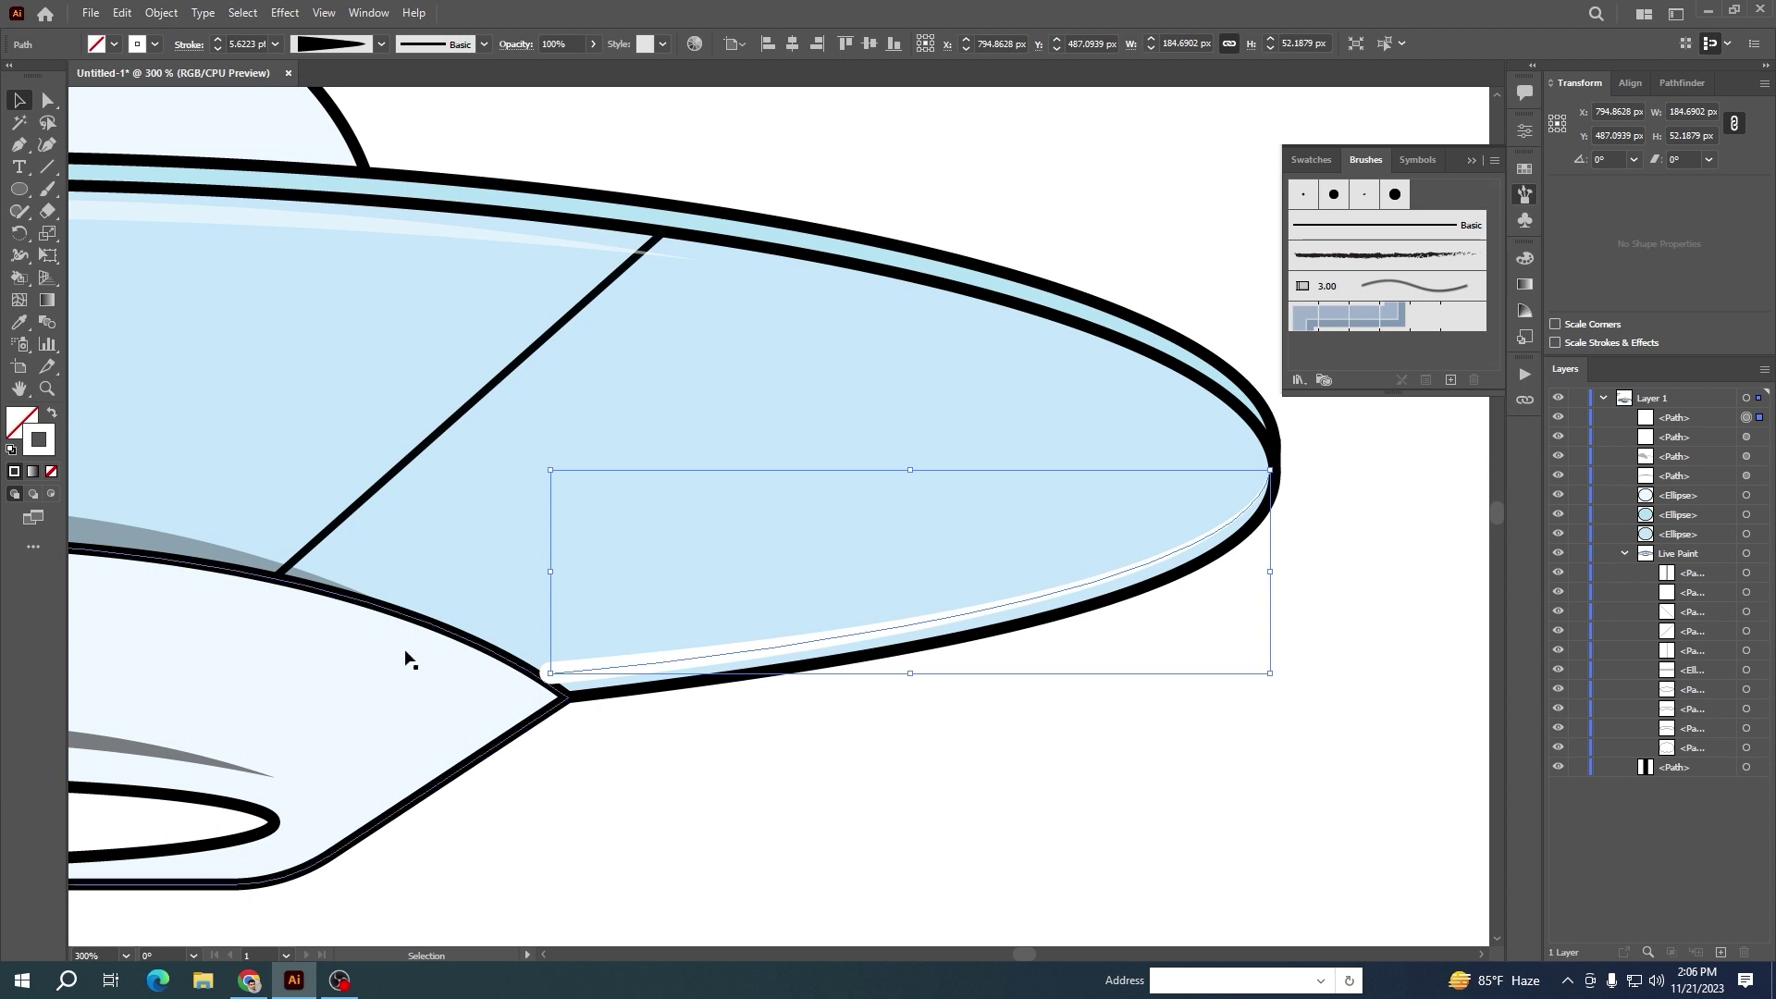
# Shift the left end anchor of the disc's lower highlight 4 px right, clear of the base outline
pyautogui.press('a')
pyautogui.click(615, 715)
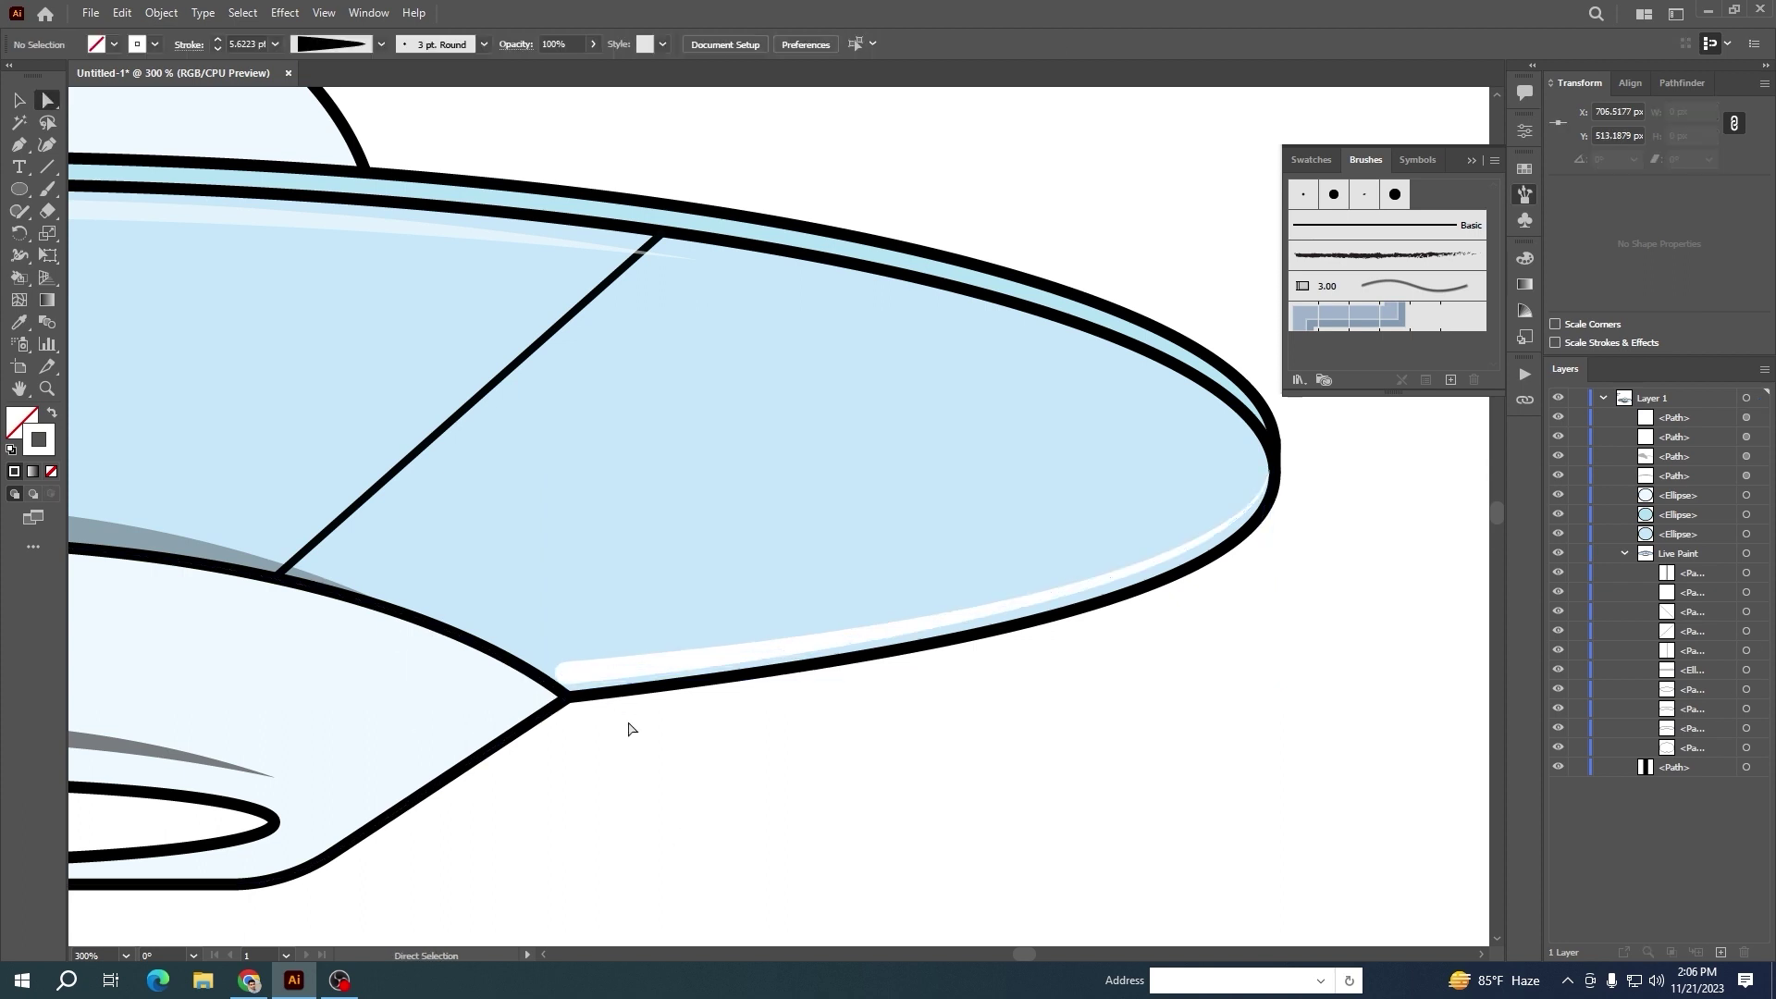
# Draw a curved highlight line across the right side of the dome with the Pen tool, using a uniform near-white stroke
pyautogui.scroll(-5, 627, 740)
pyautogui.scroll(2, 616, 744)
pyautogui.hscroll(-2, 294, 496)
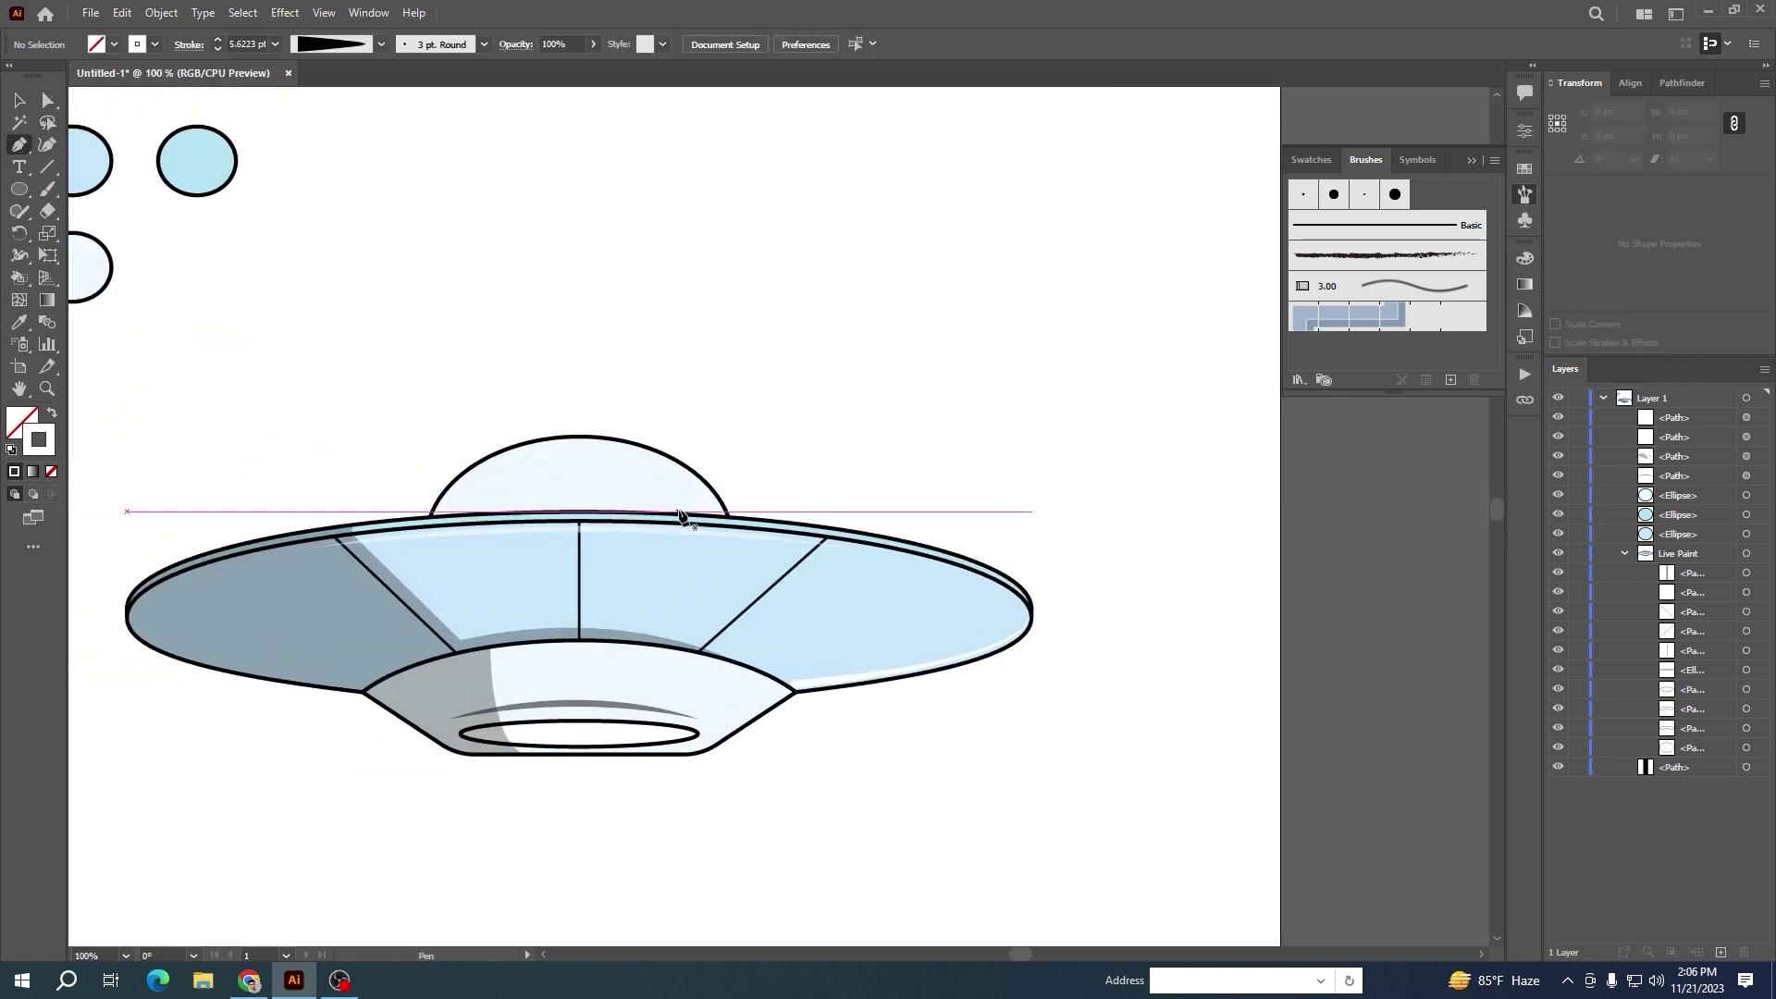
pyautogui.click(381, 45)
pyautogui.click(333, 71)
pyautogui.click(694, 512)
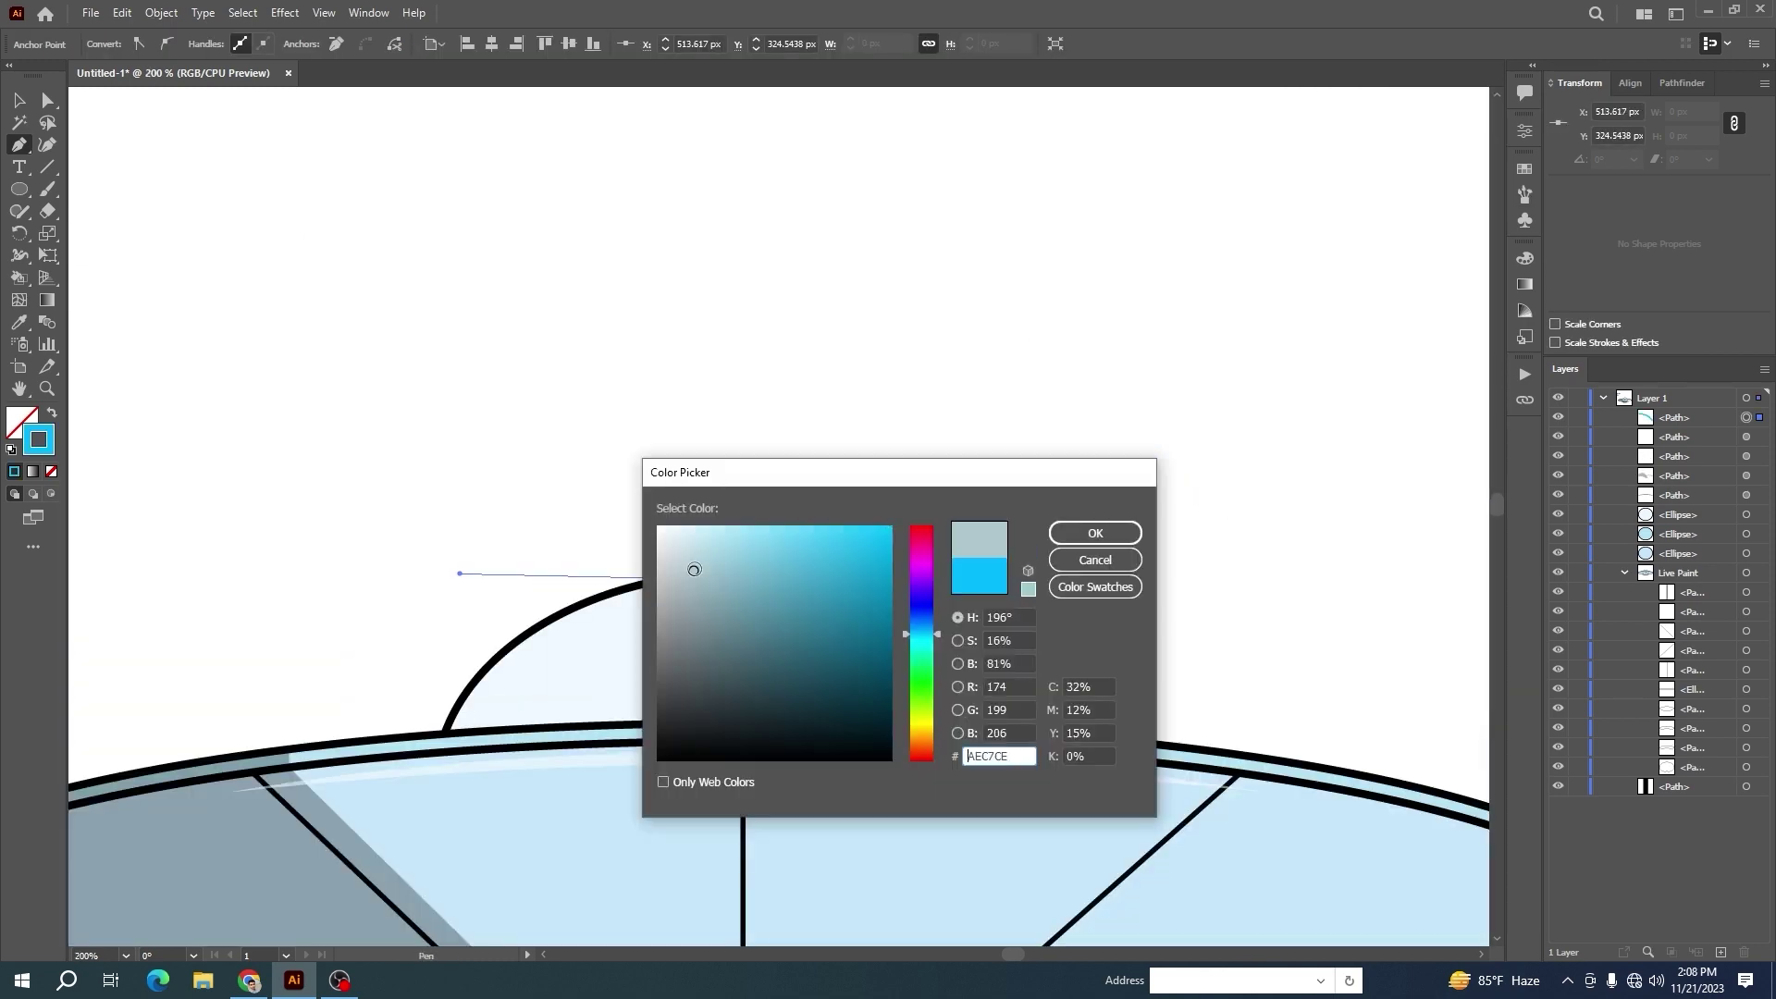
pyautogui.click(1115, 534)
pyautogui.click(47, 100)
# Taper the dome highlight toward its upper end with the Width tool and nudge its lower anchor up above the rim
pyautogui.hotkey('shift', 'w')
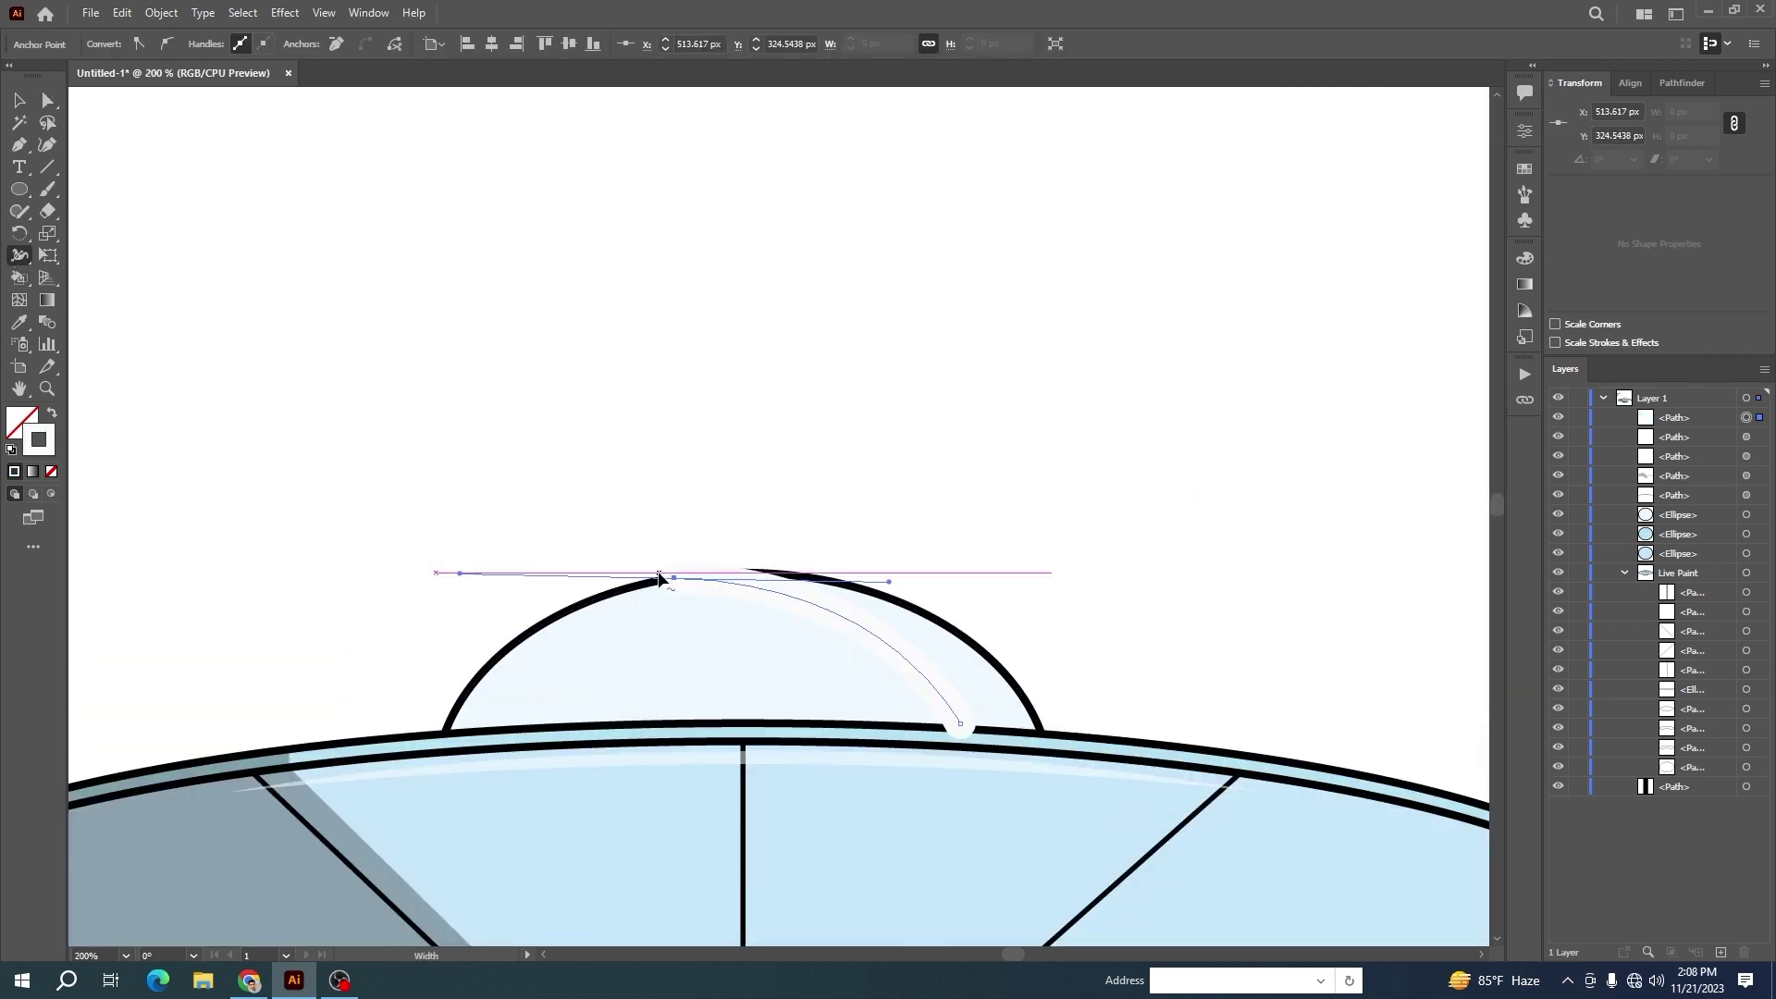
pyautogui.moveTo(672, 586); pyautogui.dragTo(681, 578)
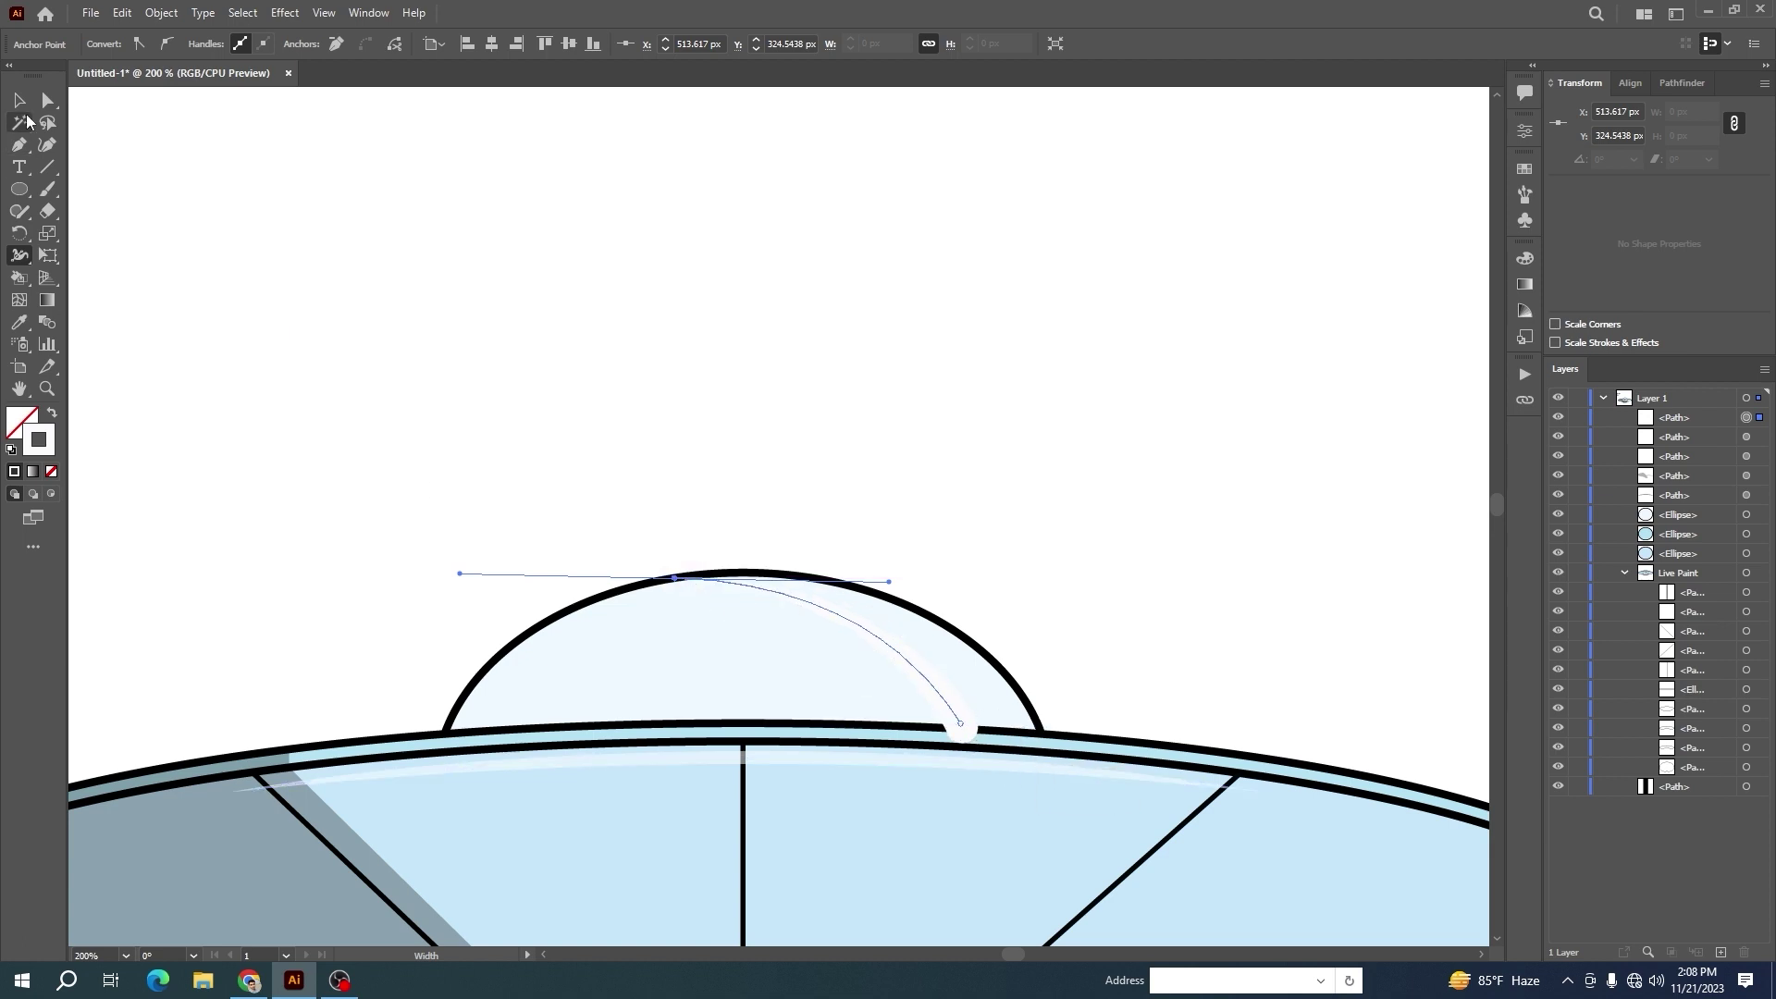
pyautogui.press('a')
pyautogui.scroll(4, 963, 735)
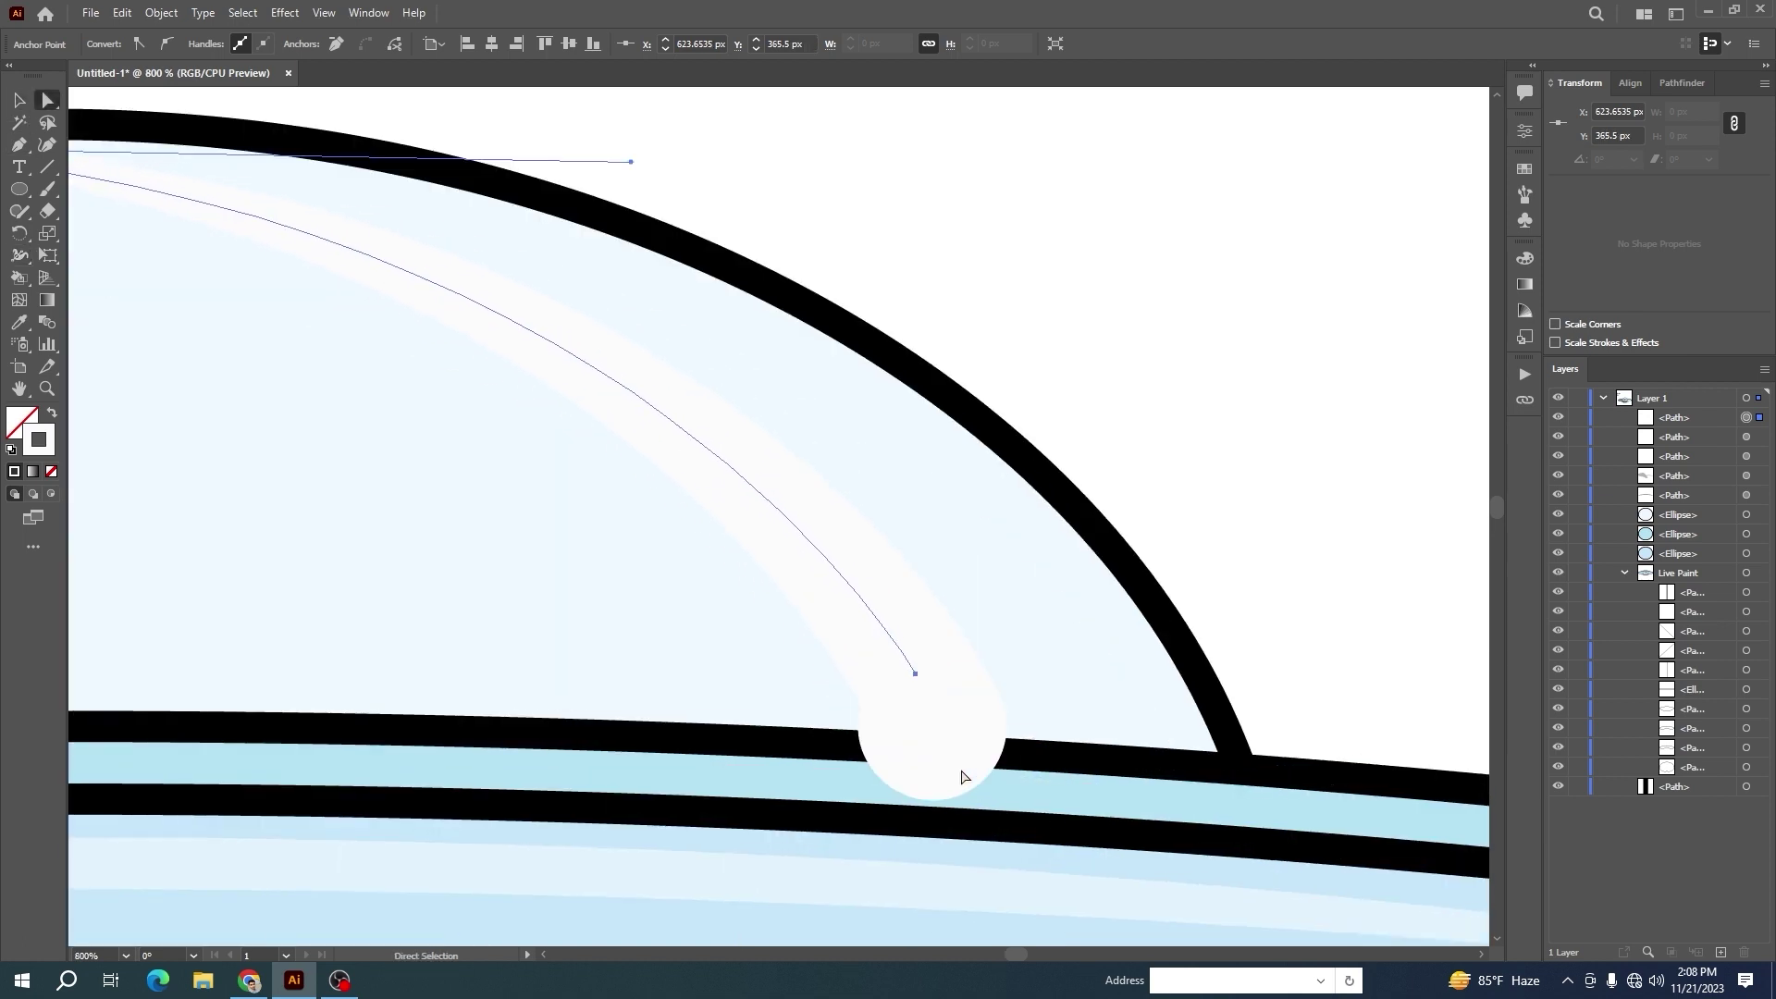
pyautogui.press('Up')
pyautogui.press('Down')
pyautogui.press('Up')
# Nudge the upper anchor of the dome highlight down 2 px, inside the dome outline
pyautogui.scroll(-3, 970, 648)
pyautogui.click(523, 460)
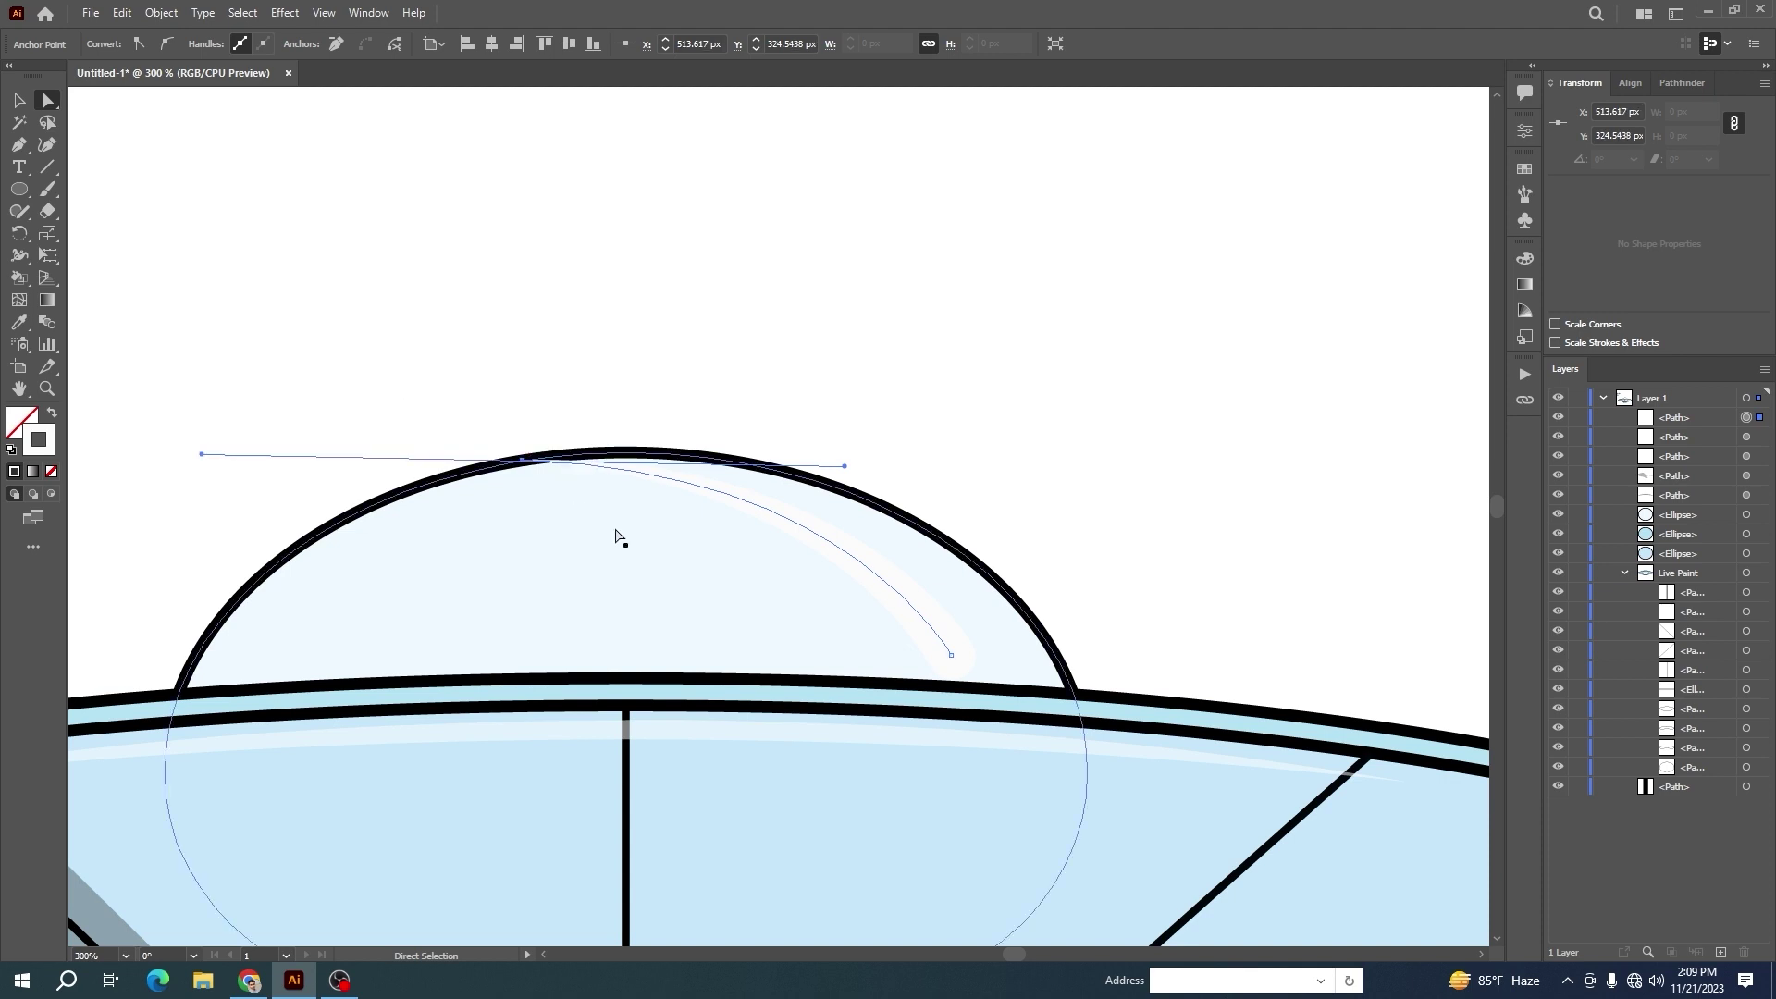
pyautogui.press('Down')
pyautogui.press('Down')
pyautogui.press('Down')
pyautogui.press('Down')
pyautogui.click(753, 381)
pyautogui.press('p')
pyautogui.scroll(-1, 753, 381)
pyautogui.scroll(2, 448, 668)
pyautogui.hotkey('ctrl', 'z')
pyautogui.hotkey('ctrl', 'z')
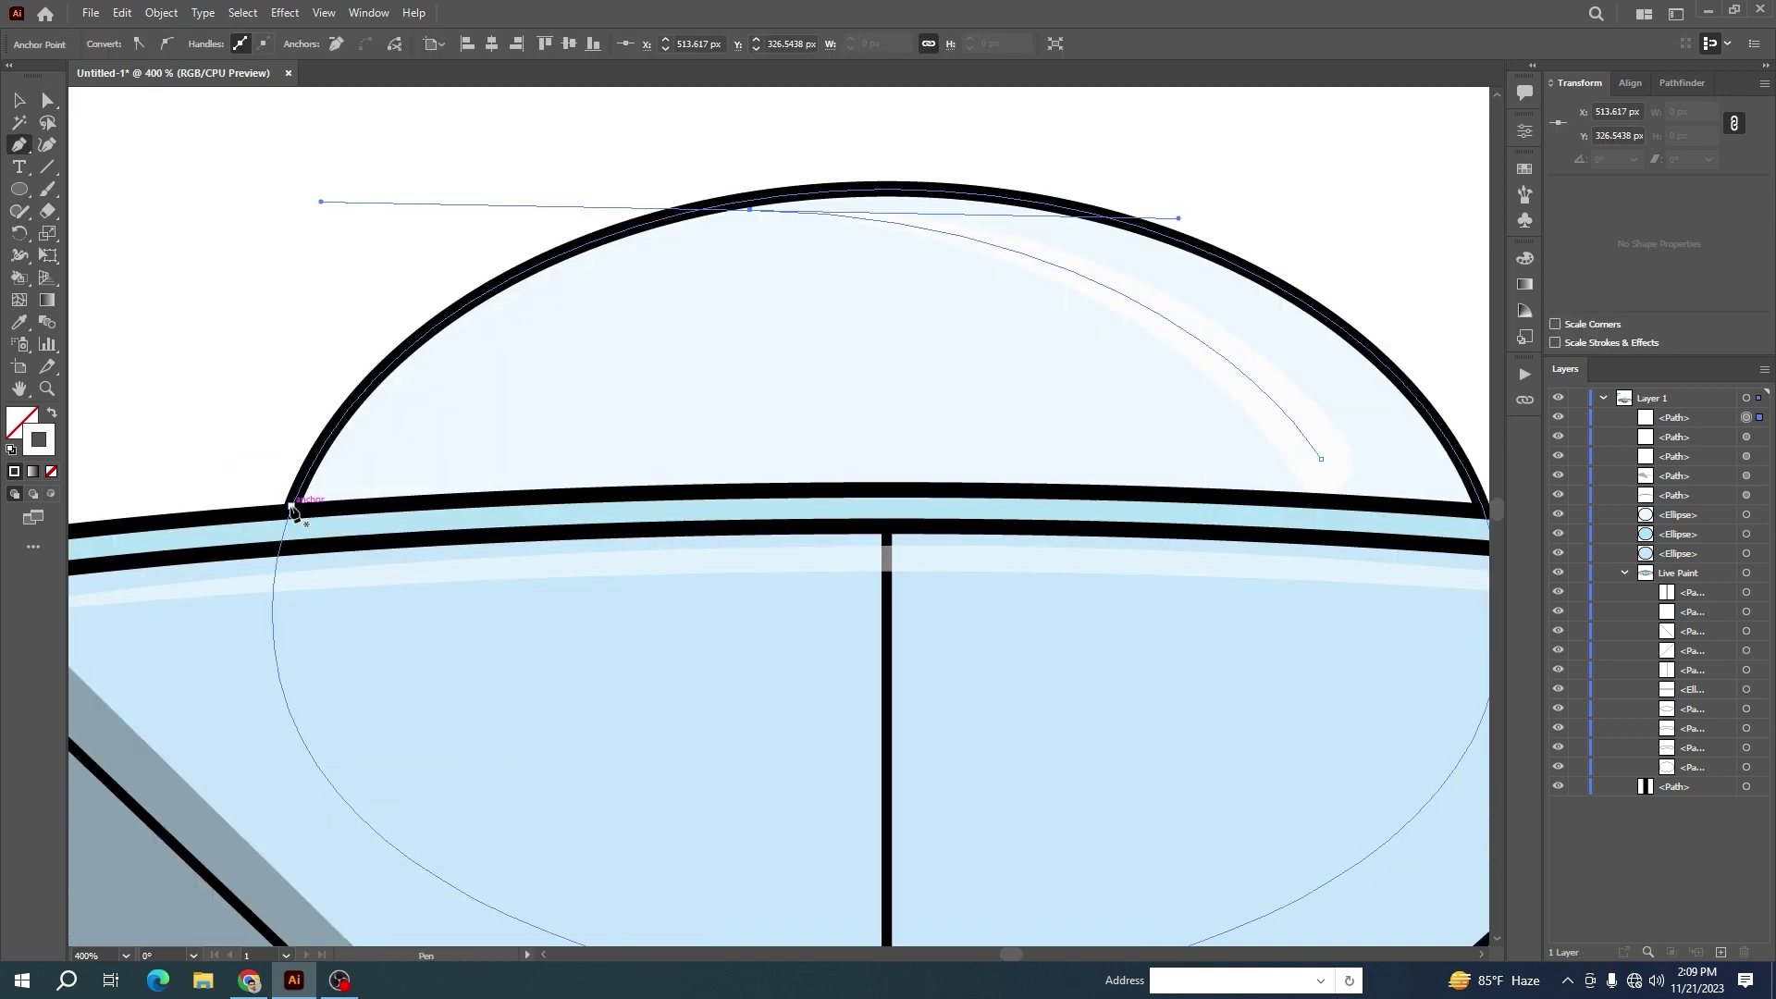
# Draw a closed crescent shape along the dome's left edge with the Pen tool
pyautogui.click(293, 508)
pyautogui.moveTo(842, 190); pyautogui.dragTo(1248, 143)
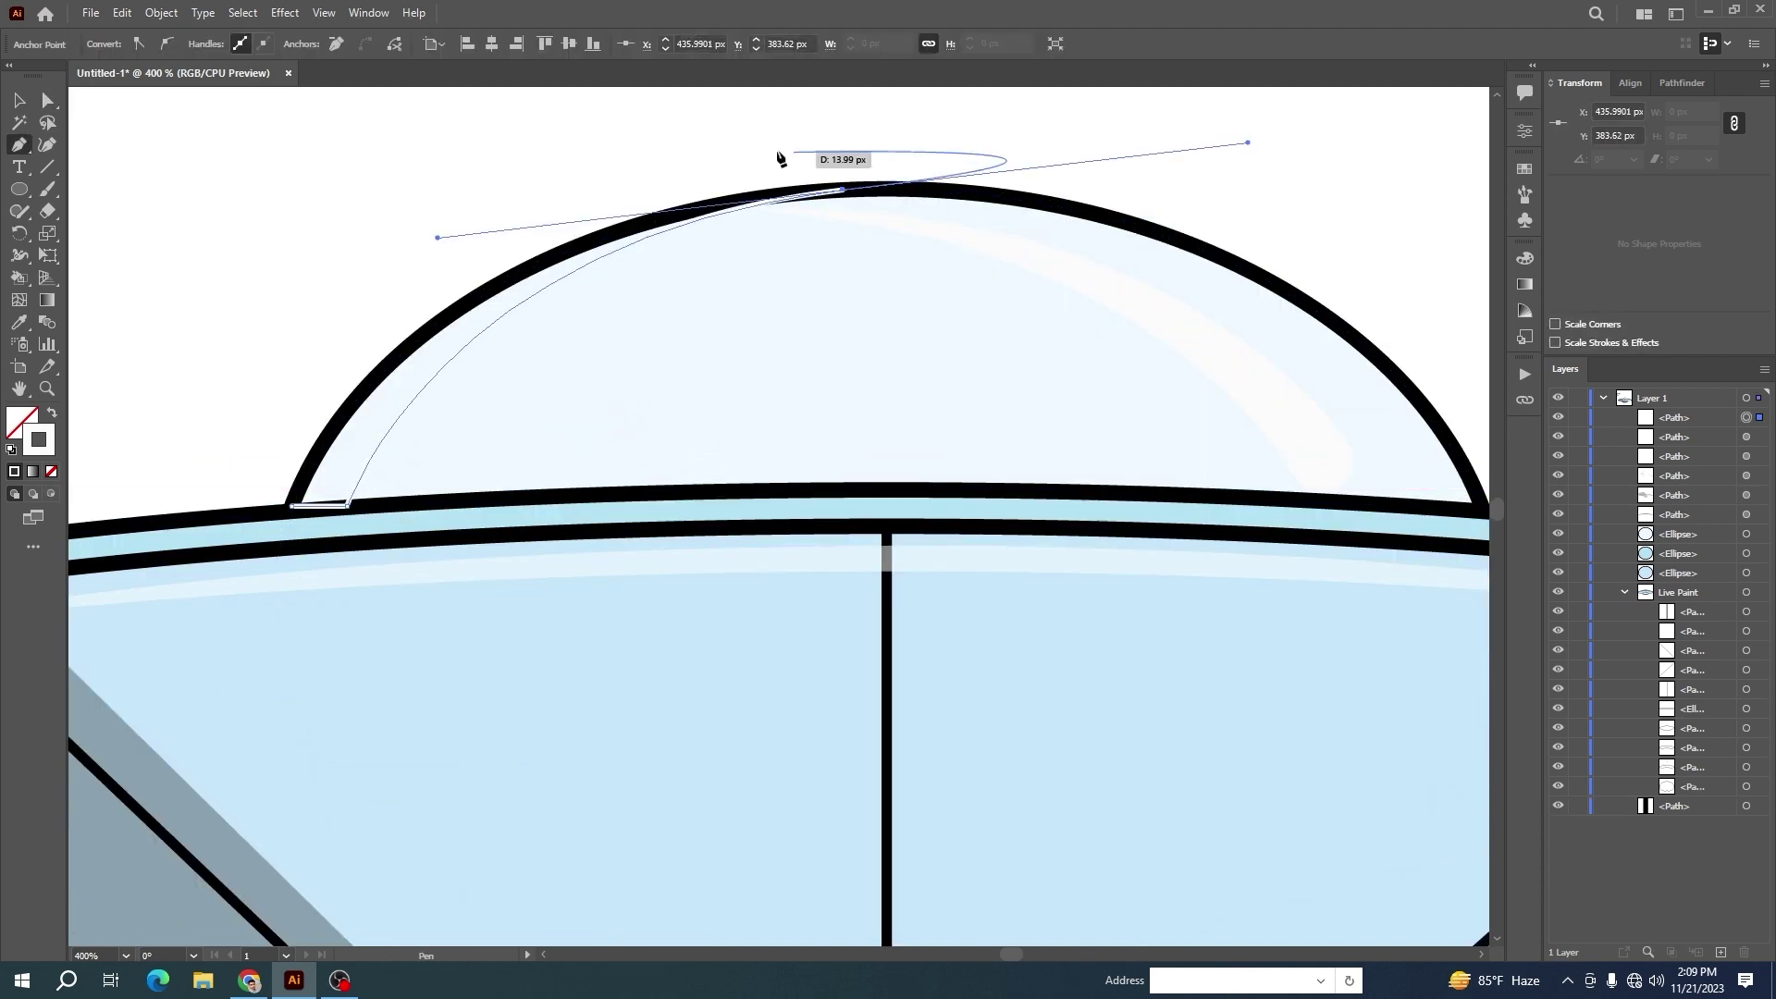
pyautogui.moveTo(293, 506); pyautogui.dragTo(426, 201)
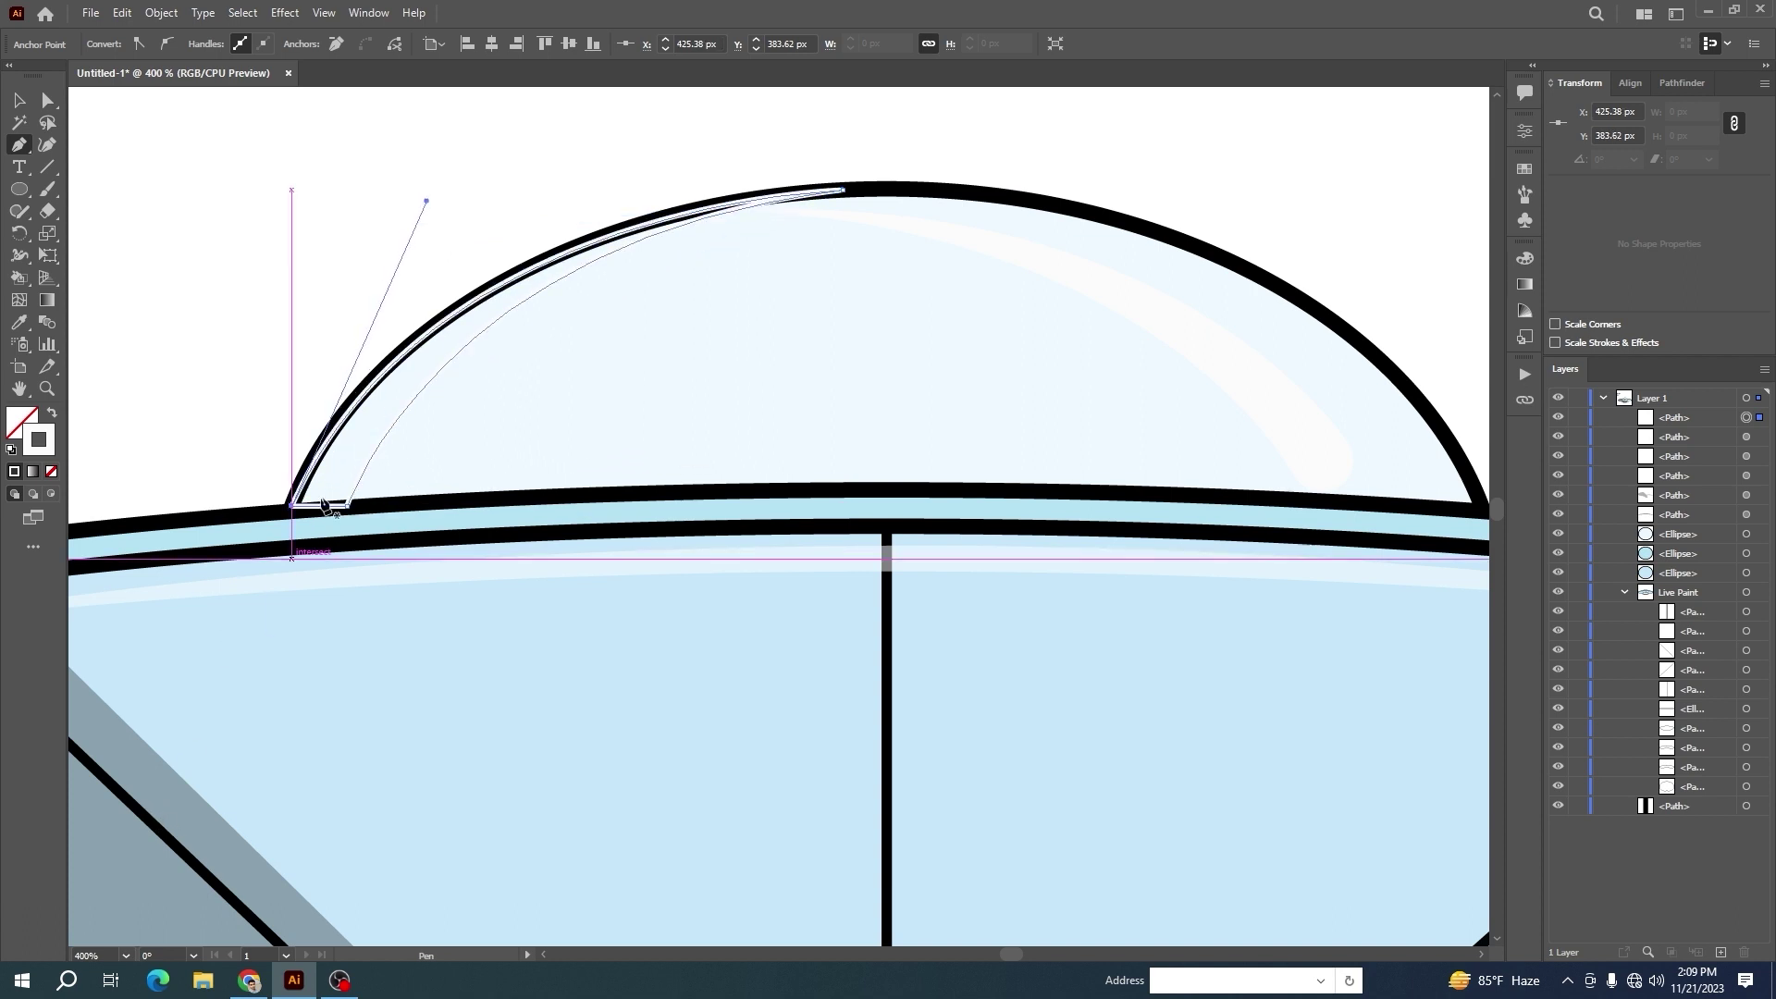
# Turn the dome crescent into a shadow with a black 000000 fill, no stroke and 30% opacity
pyautogui.click(51, 414)
pyautogui.doubleClick(22, 423)
pyautogui.moveTo(838, 731); pyautogui.dragTo(896, 778)
pyautogui.click(1094, 533)
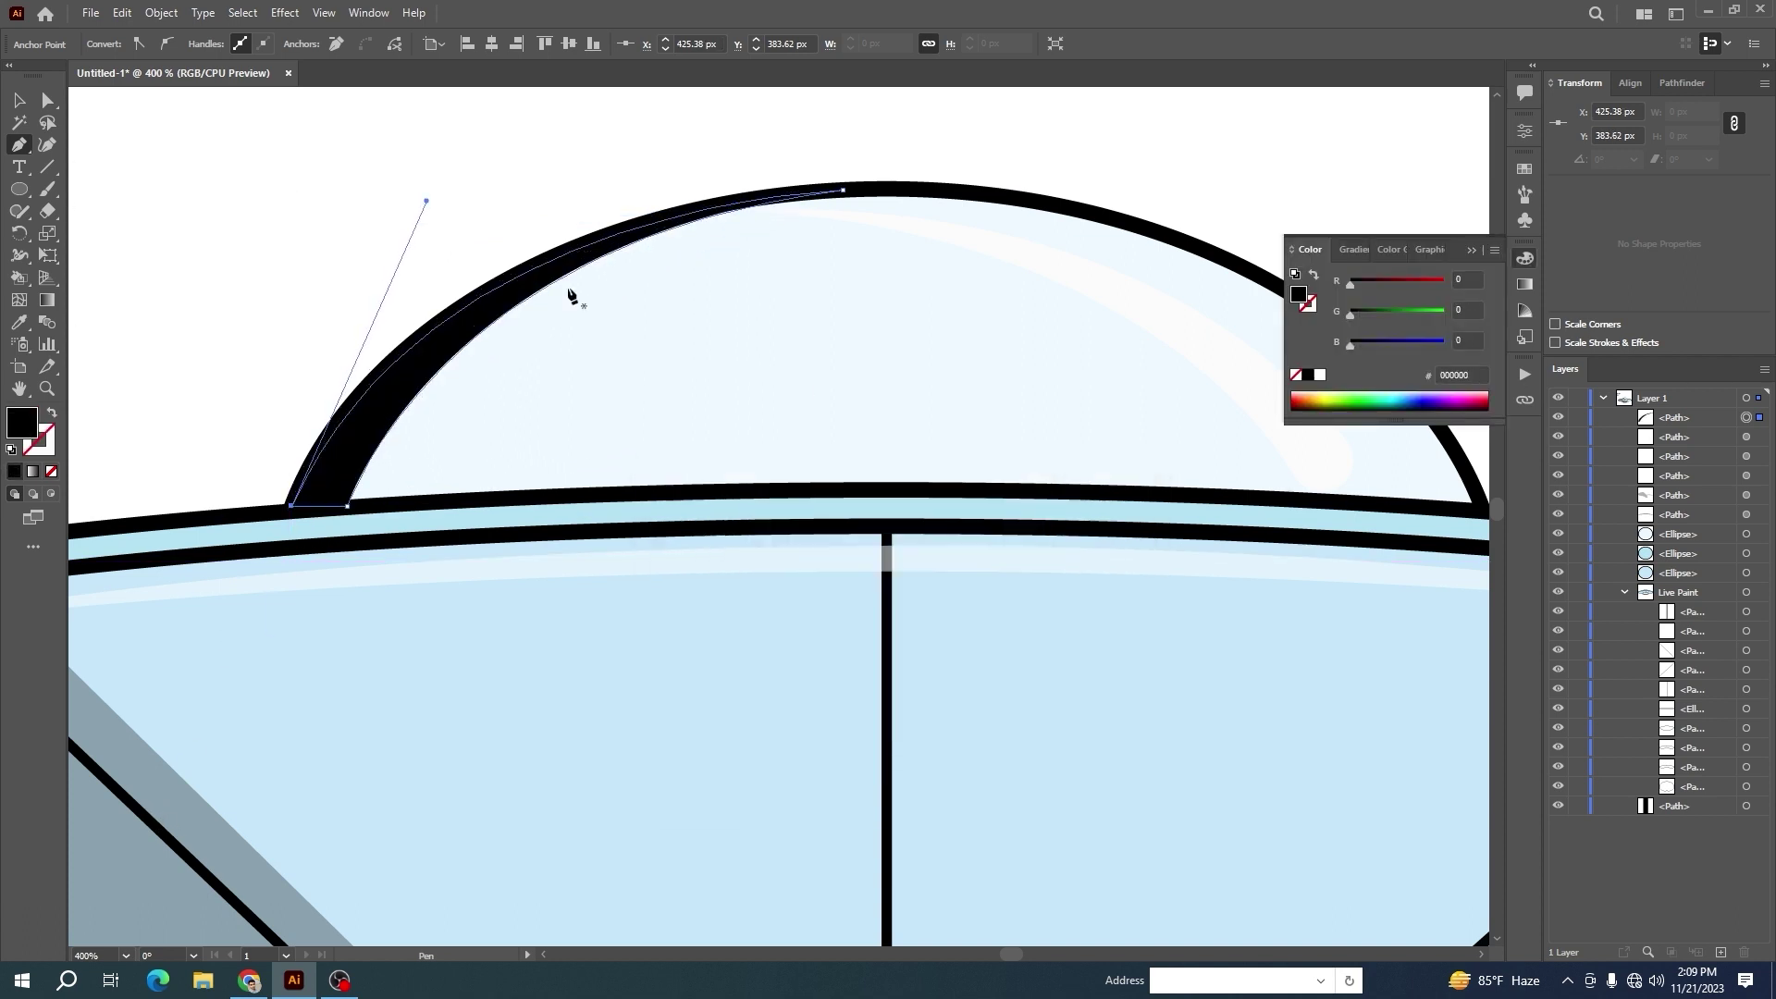
pyautogui.write('v30')
pyautogui.press('Return')
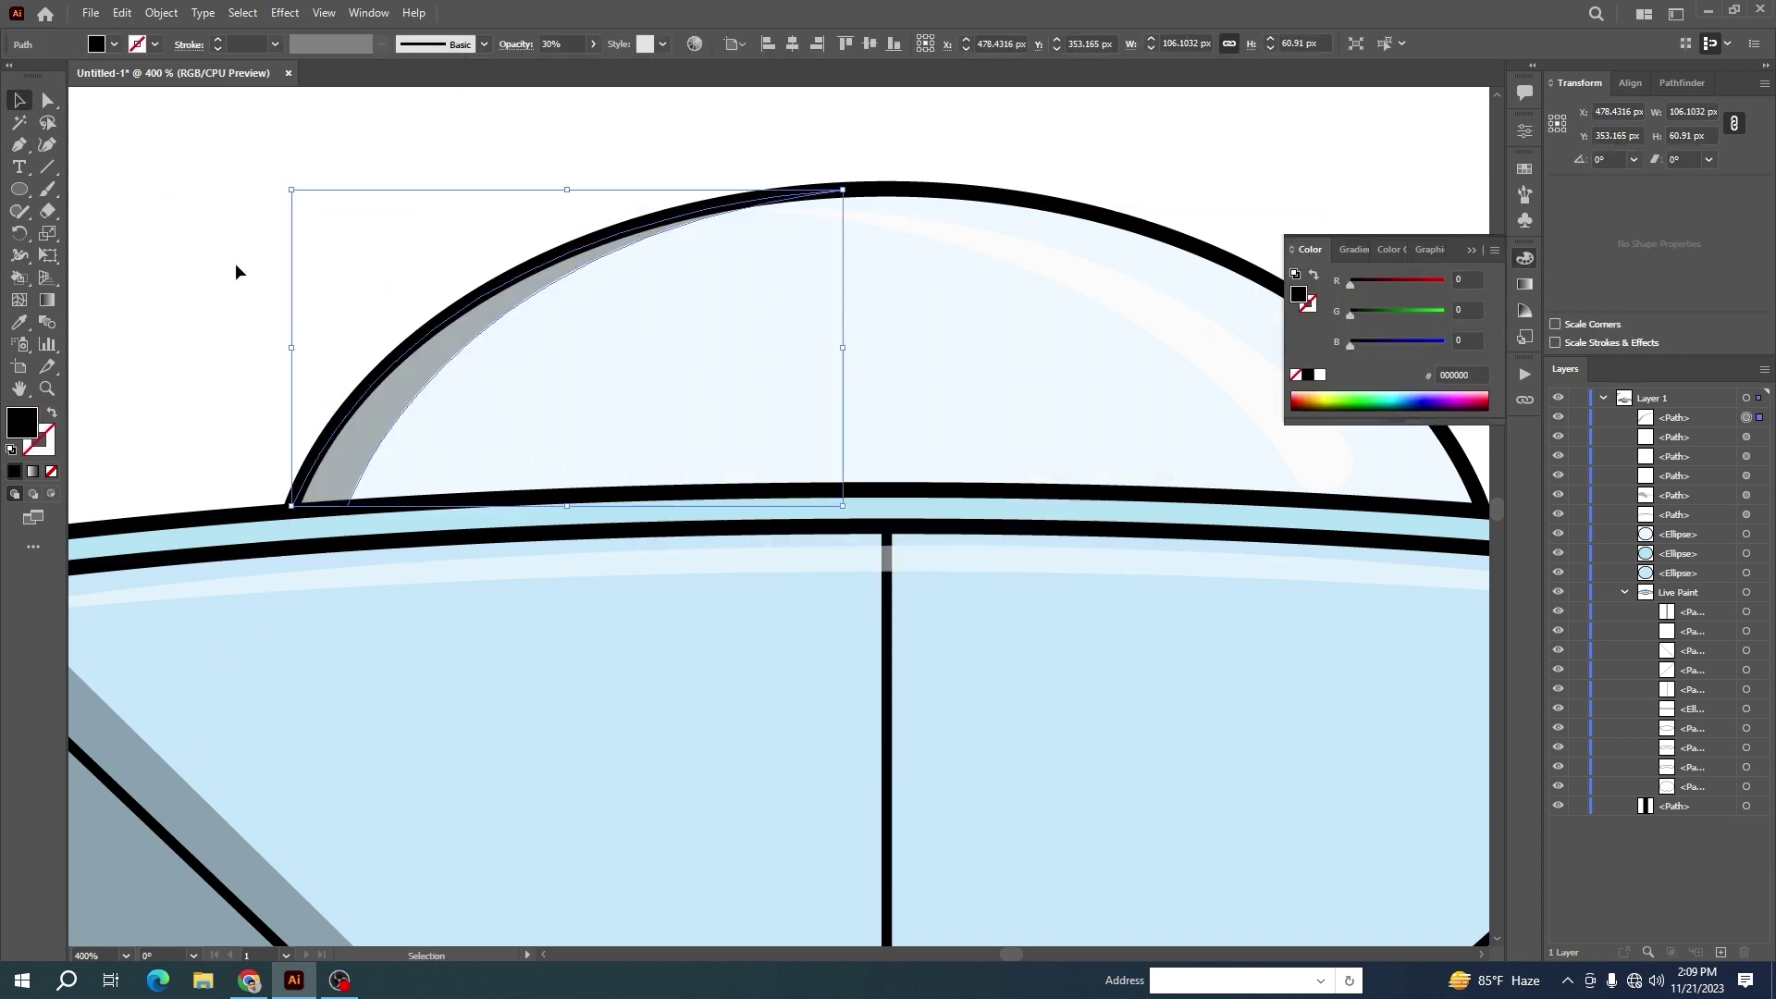
pyautogui.click(237, 268)
# Draw a curved line just inside the upper right edge of the base with the Pen tool, with black stroke and no fill
pyautogui.scroll(-3, 248, 296)
pyautogui.moveTo(412, 447); pyautogui.dragTo(729, 509)
pyautogui.scroll(-2, 729, 510)
pyautogui.scroll(-1, 837, 557)
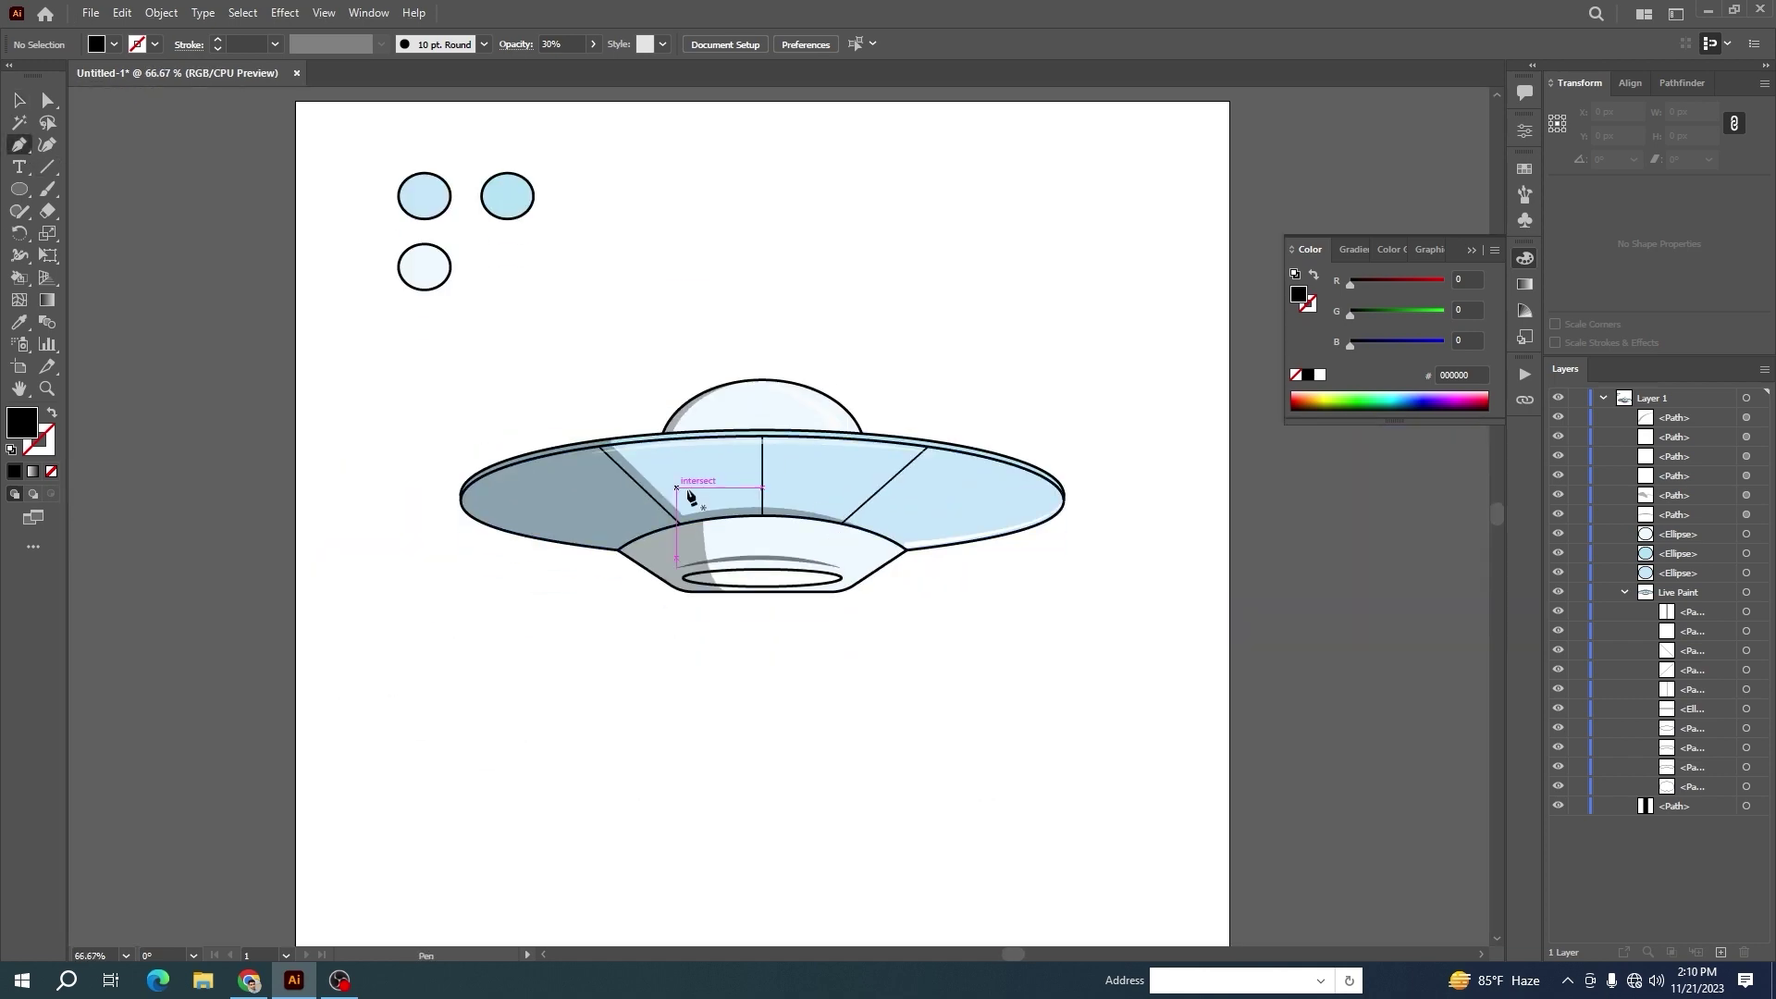
pyautogui.scroll(3, 827, 578)
pyautogui.click(805, 524)
pyautogui.moveTo(899, 551); pyautogui.dragTo(932, 569)
pyautogui.hotkey('shift', 'x')
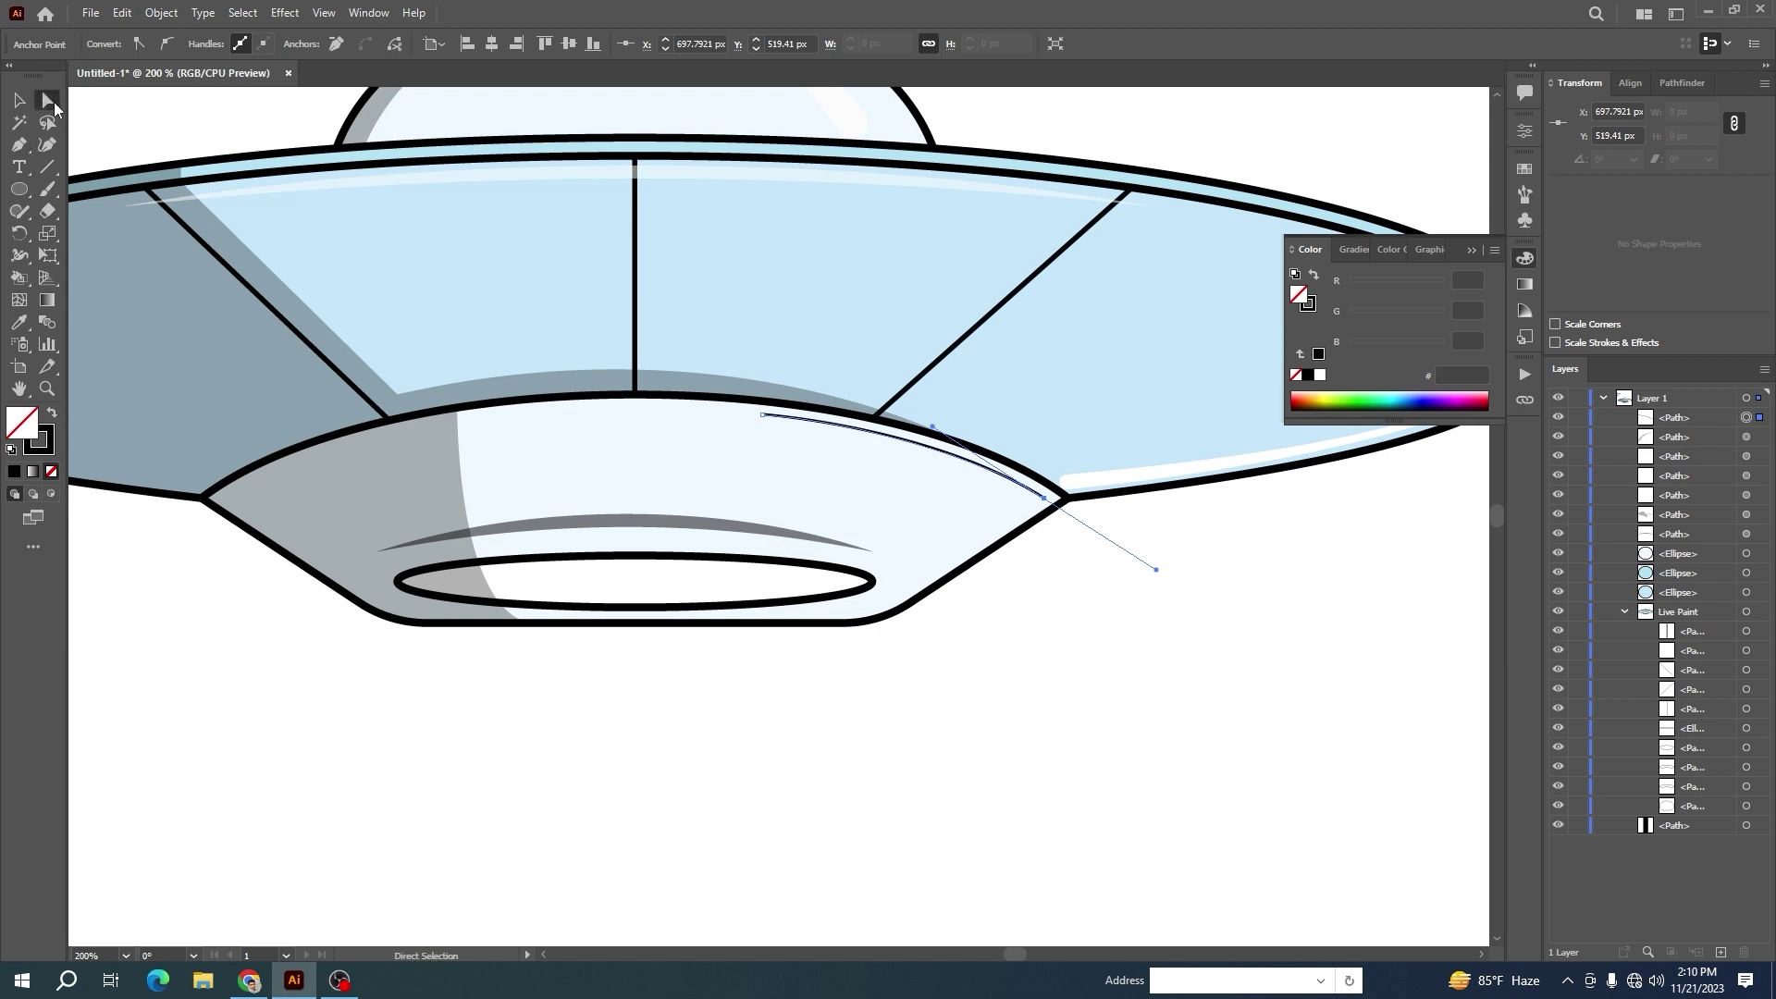
# Give the curved line inside the base's upper right edge a 5 pt stroke and taper both ends with the Width tool
pyautogui.click(947, 467)
pyautogui.click(946, 457)
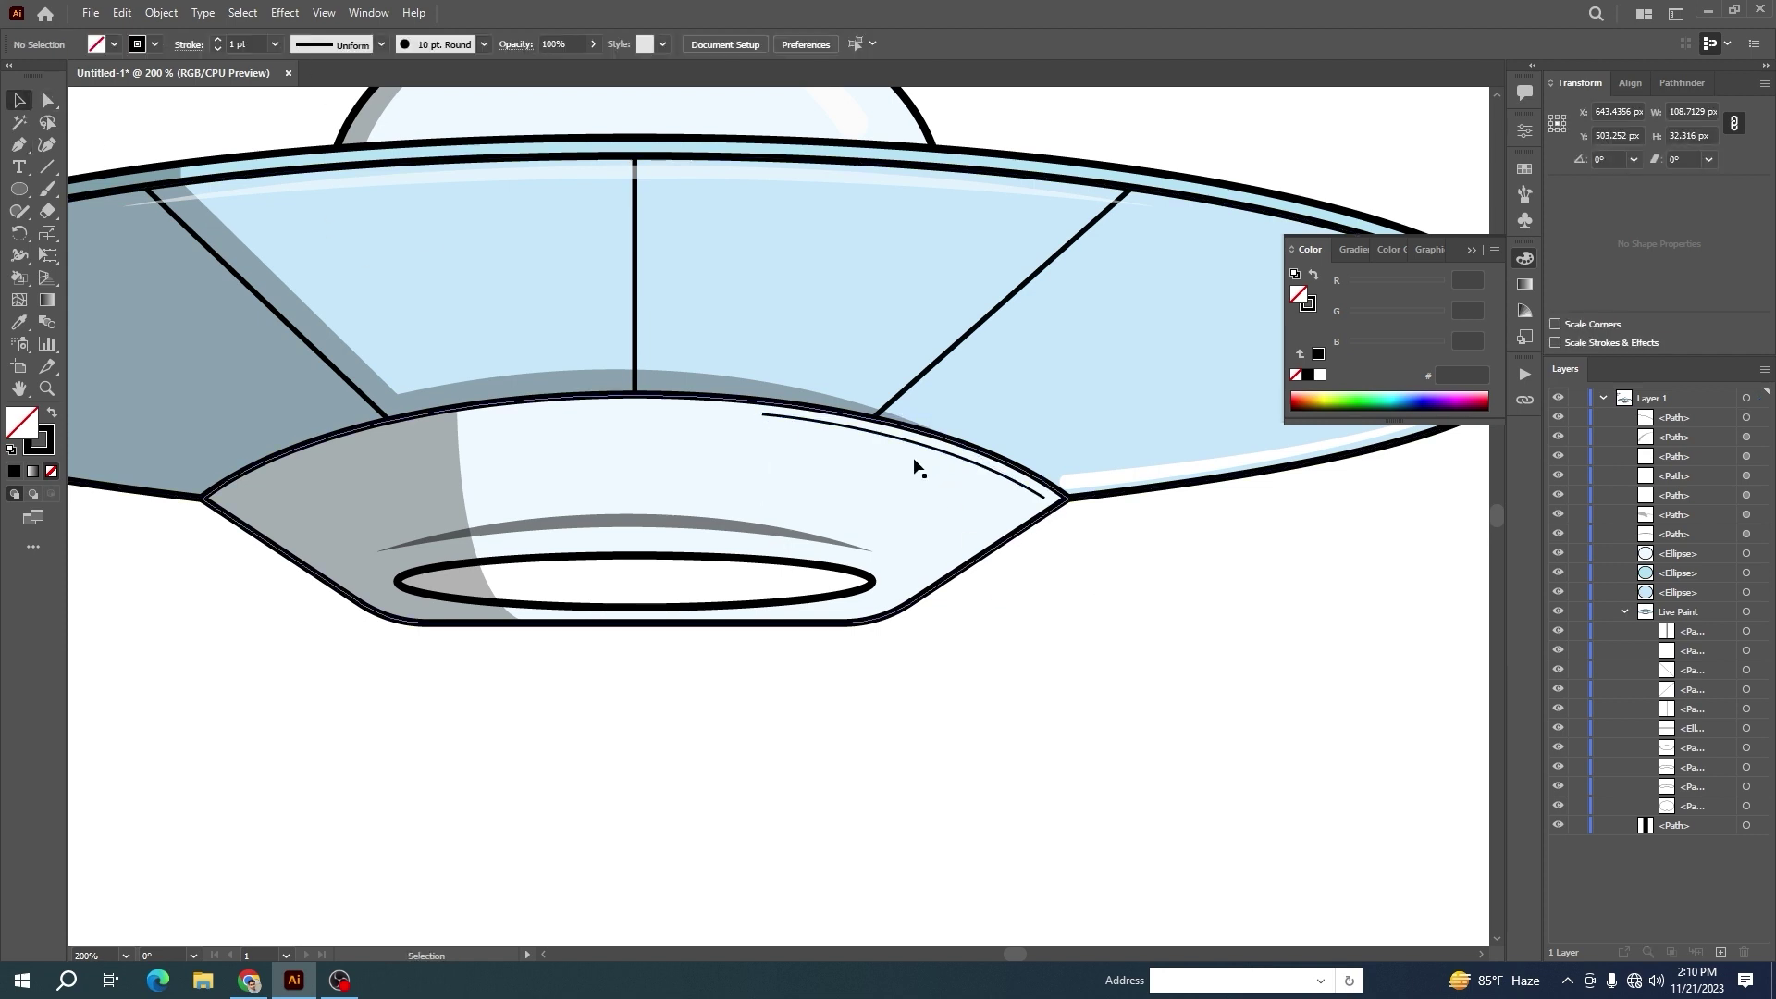
pyautogui.press('v')
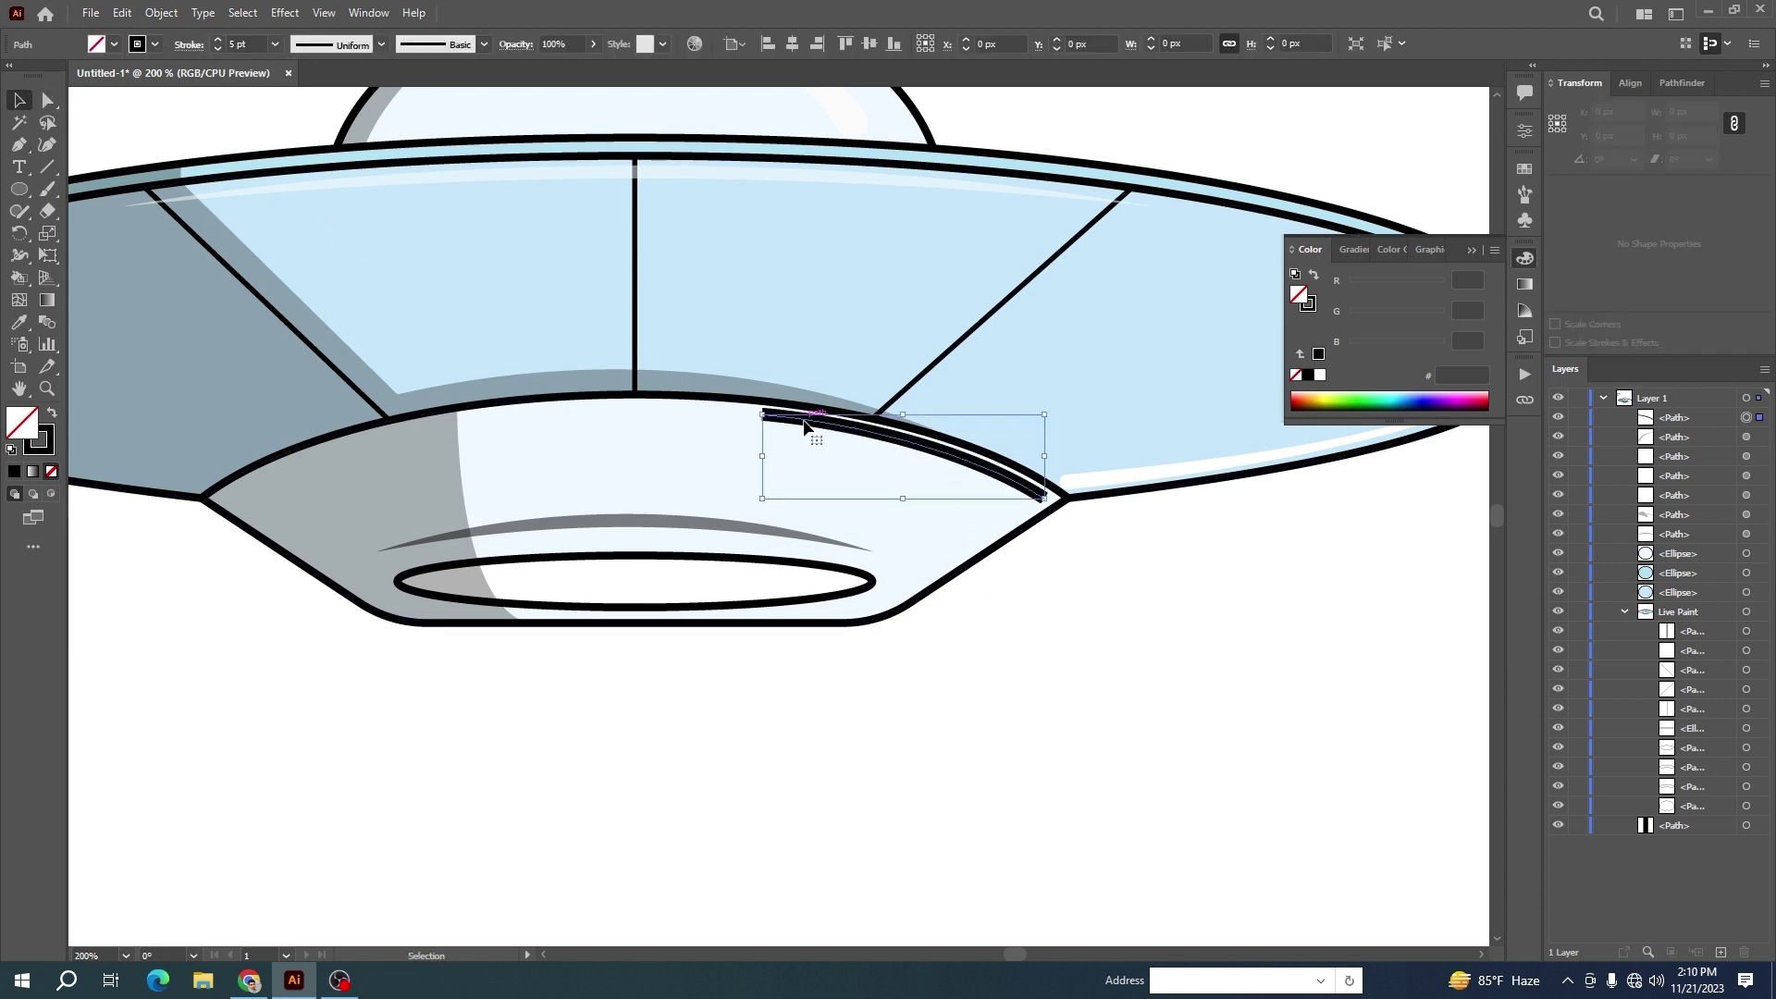
pyautogui.click(23, 257)
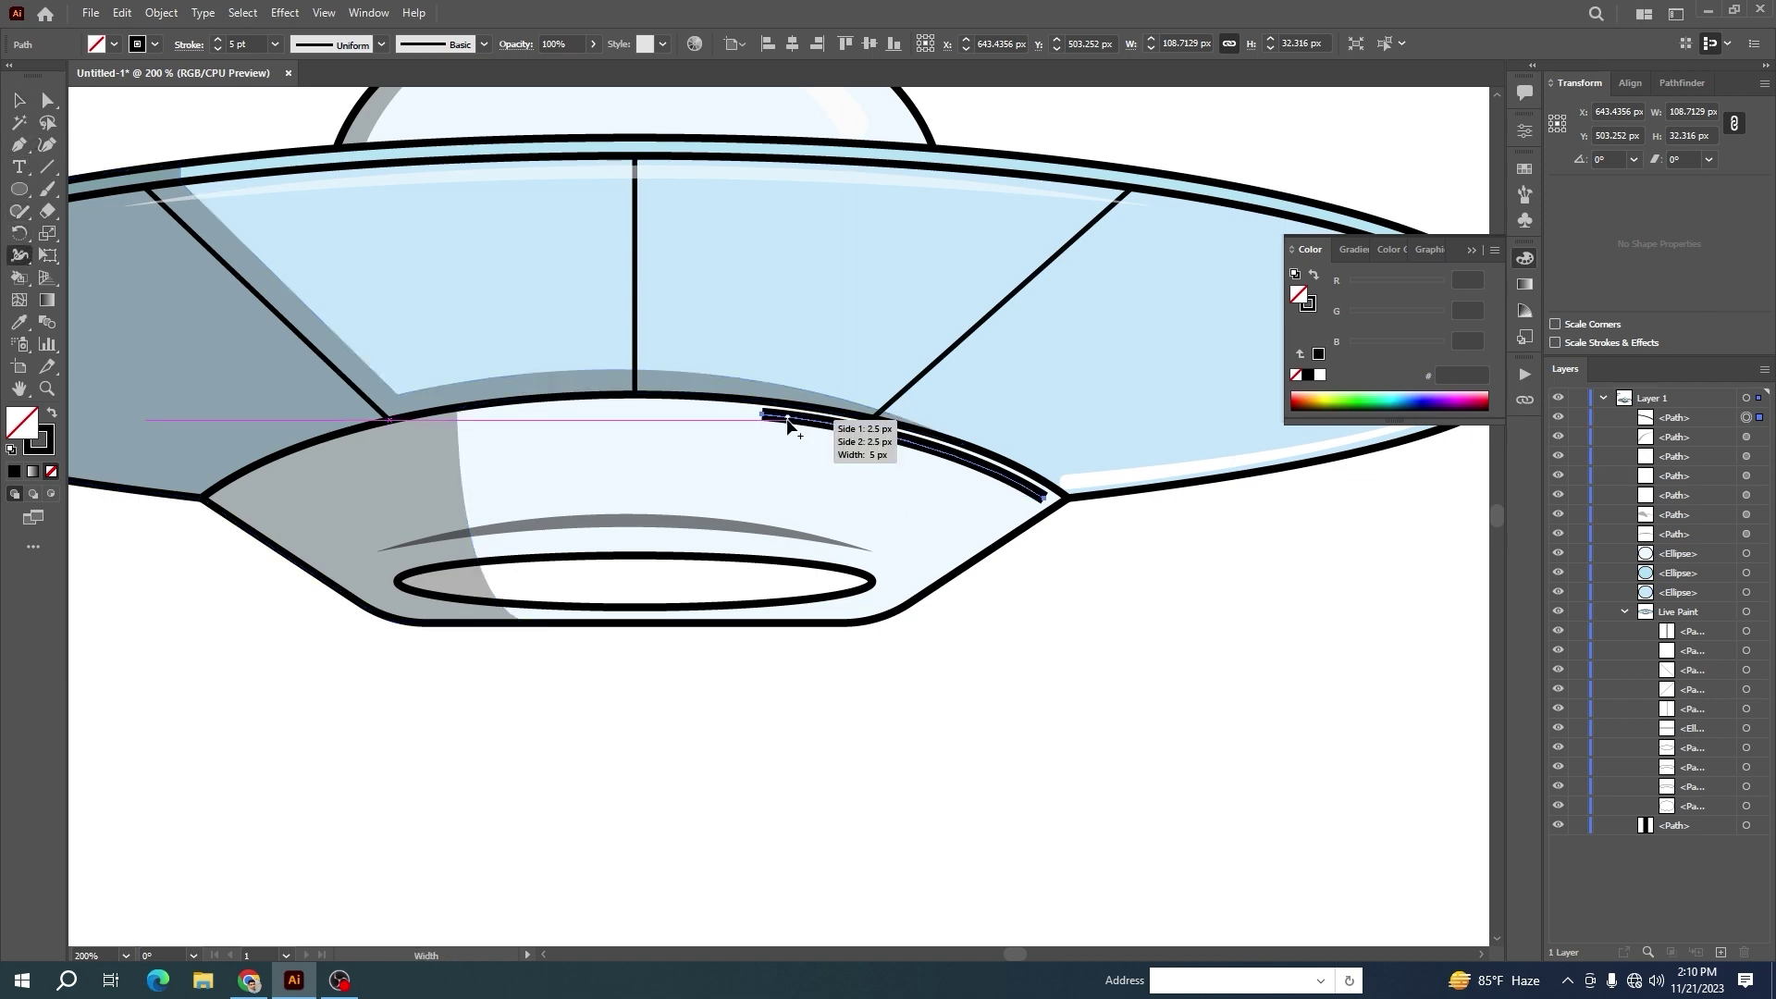
pyautogui.scroll(5, 785, 423)
pyautogui.moveTo(651, 371); pyautogui.dragTo(672, 366)
pyautogui.moveTo(1296, 573); pyautogui.dragTo(204, 359)
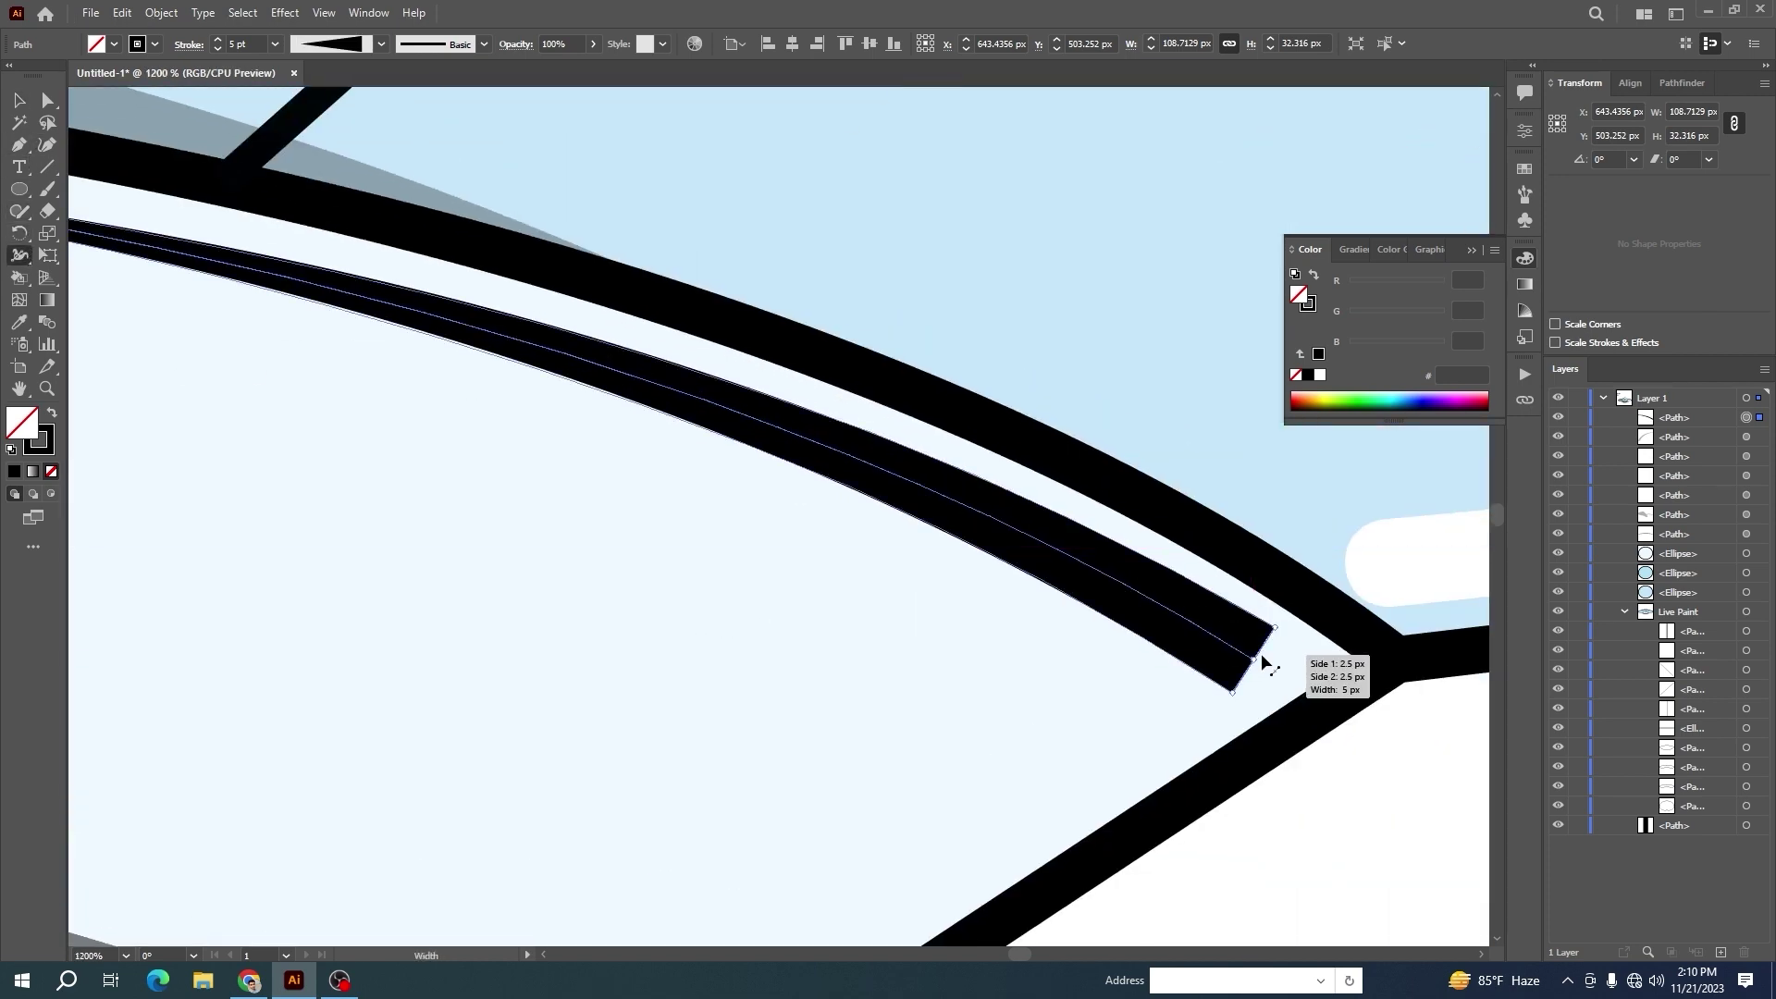
pyautogui.moveTo(418, 311)
pyautogui.mouseDown()
pyautogui.moveTo(400, 384)
pyautogui.moveTo(490, 384)
pyautogui.mouseUp()
pyautogui.moveTo(1274, 627); pyautogui.dragTo(1251, 671)
pyautogui.moveTo(400, 390); pyautogui.dragTo(515, 301)
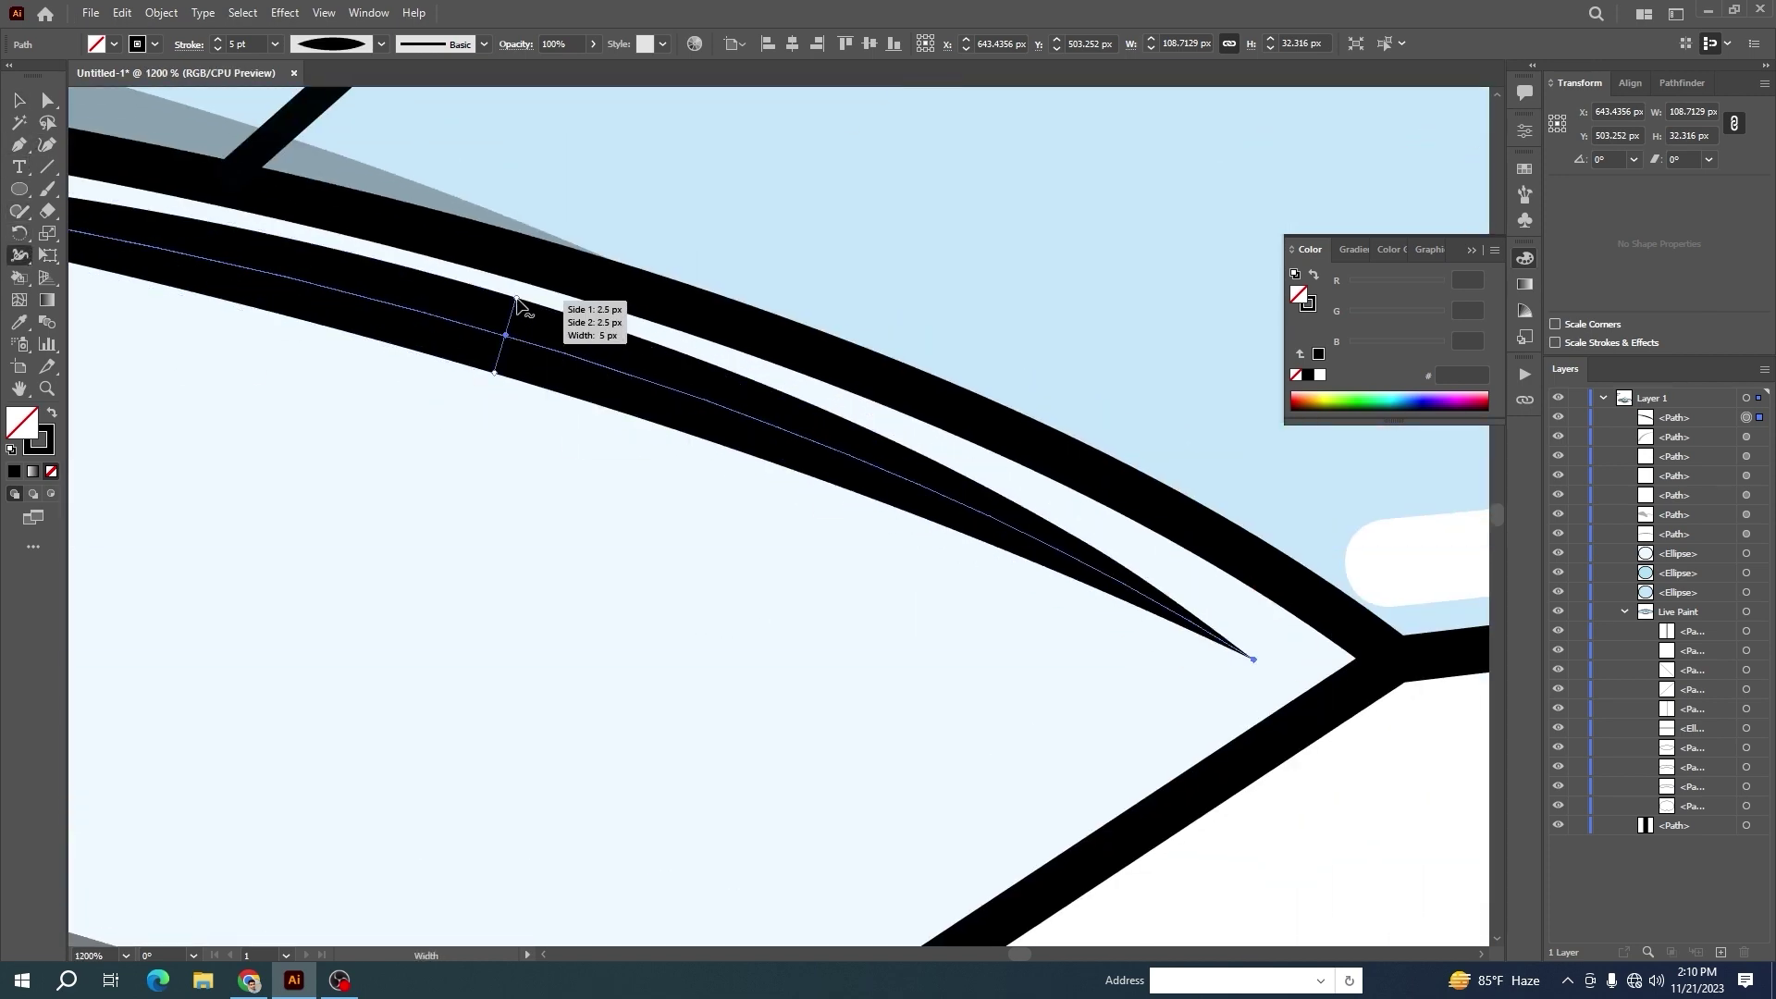
# Set the tapered base line's opacity to 40% and deselect it
pyautogui.write('40')
pyautogui.press('Return')
pyautogui.scroll(-7, 576, 335)
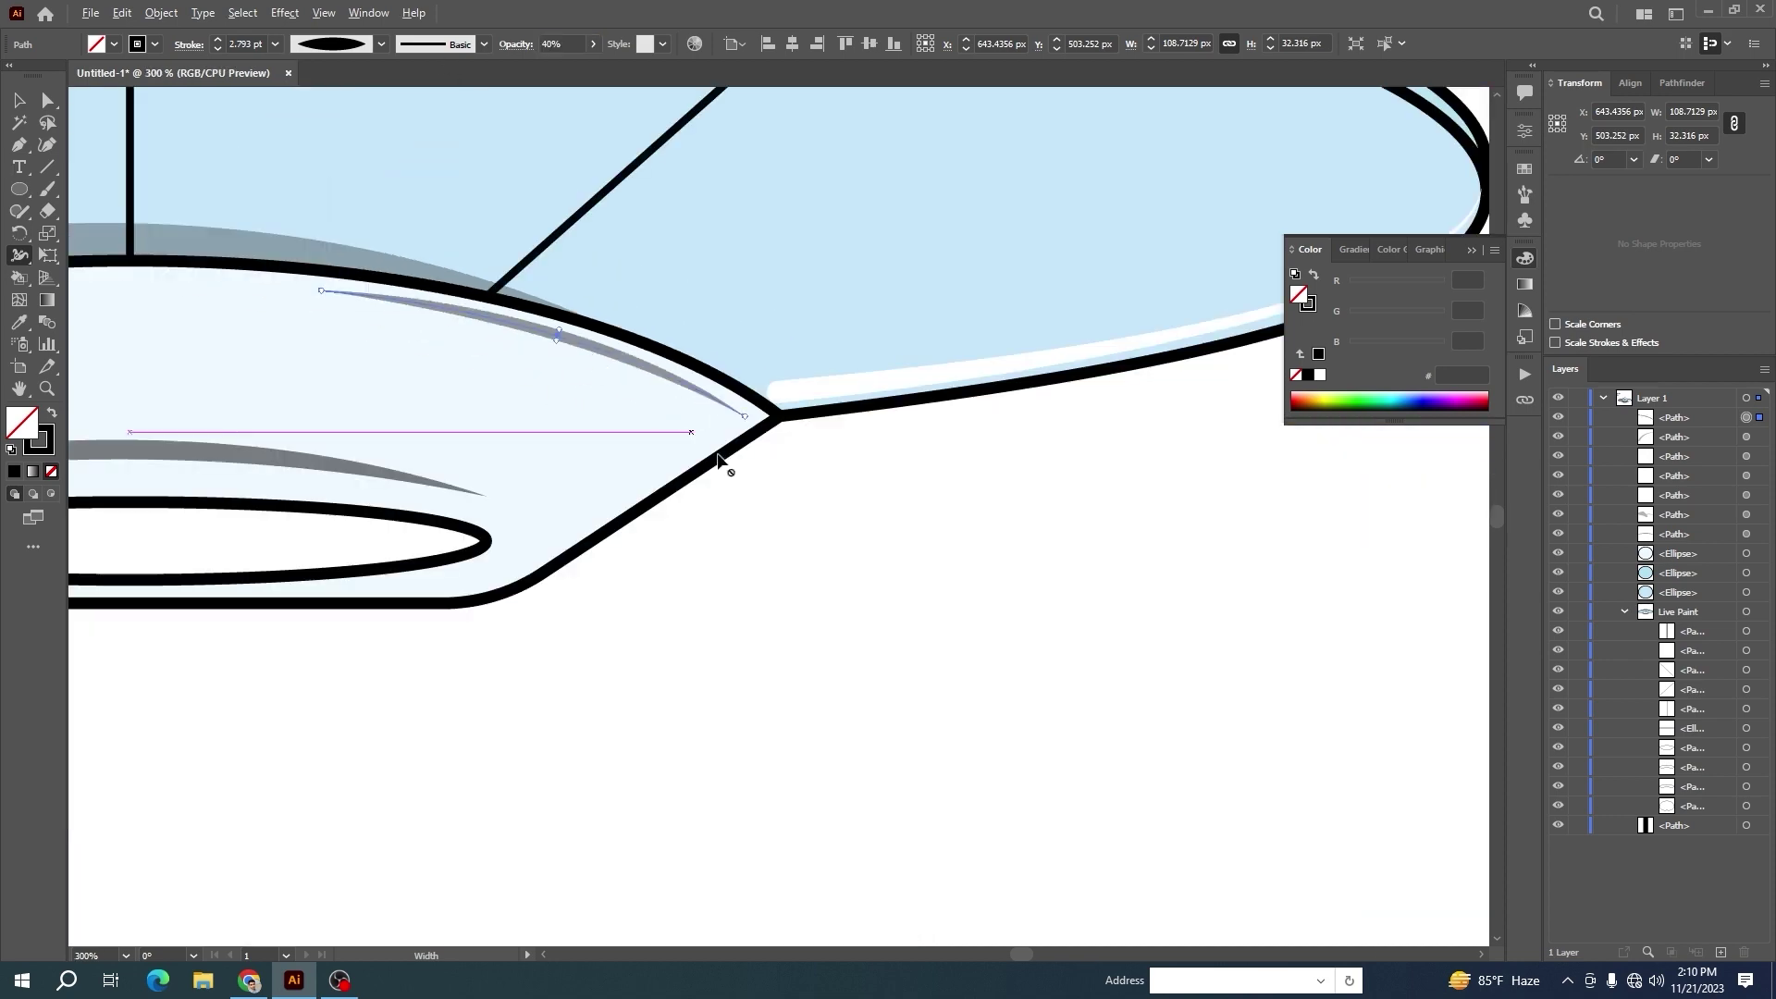
pyautogui.press('v')
pyautogui.click(835, 555)
# Fill the flat ellipse under the base, inside the Live Paint group, with dark grey 444444
pyautogui.scroll(2, 792, 557)
pyautogui.scroll(-1, 638, 638)
pyautogui.scroll(-3, 637, 637)
pyautogui.moveTo(764, 694); pyautogui.dragTo(828, 651)
pyautogui.moveTo(680, 664); pyautogui.dragTo(858, 607)
pyautogui.click(879, 519)
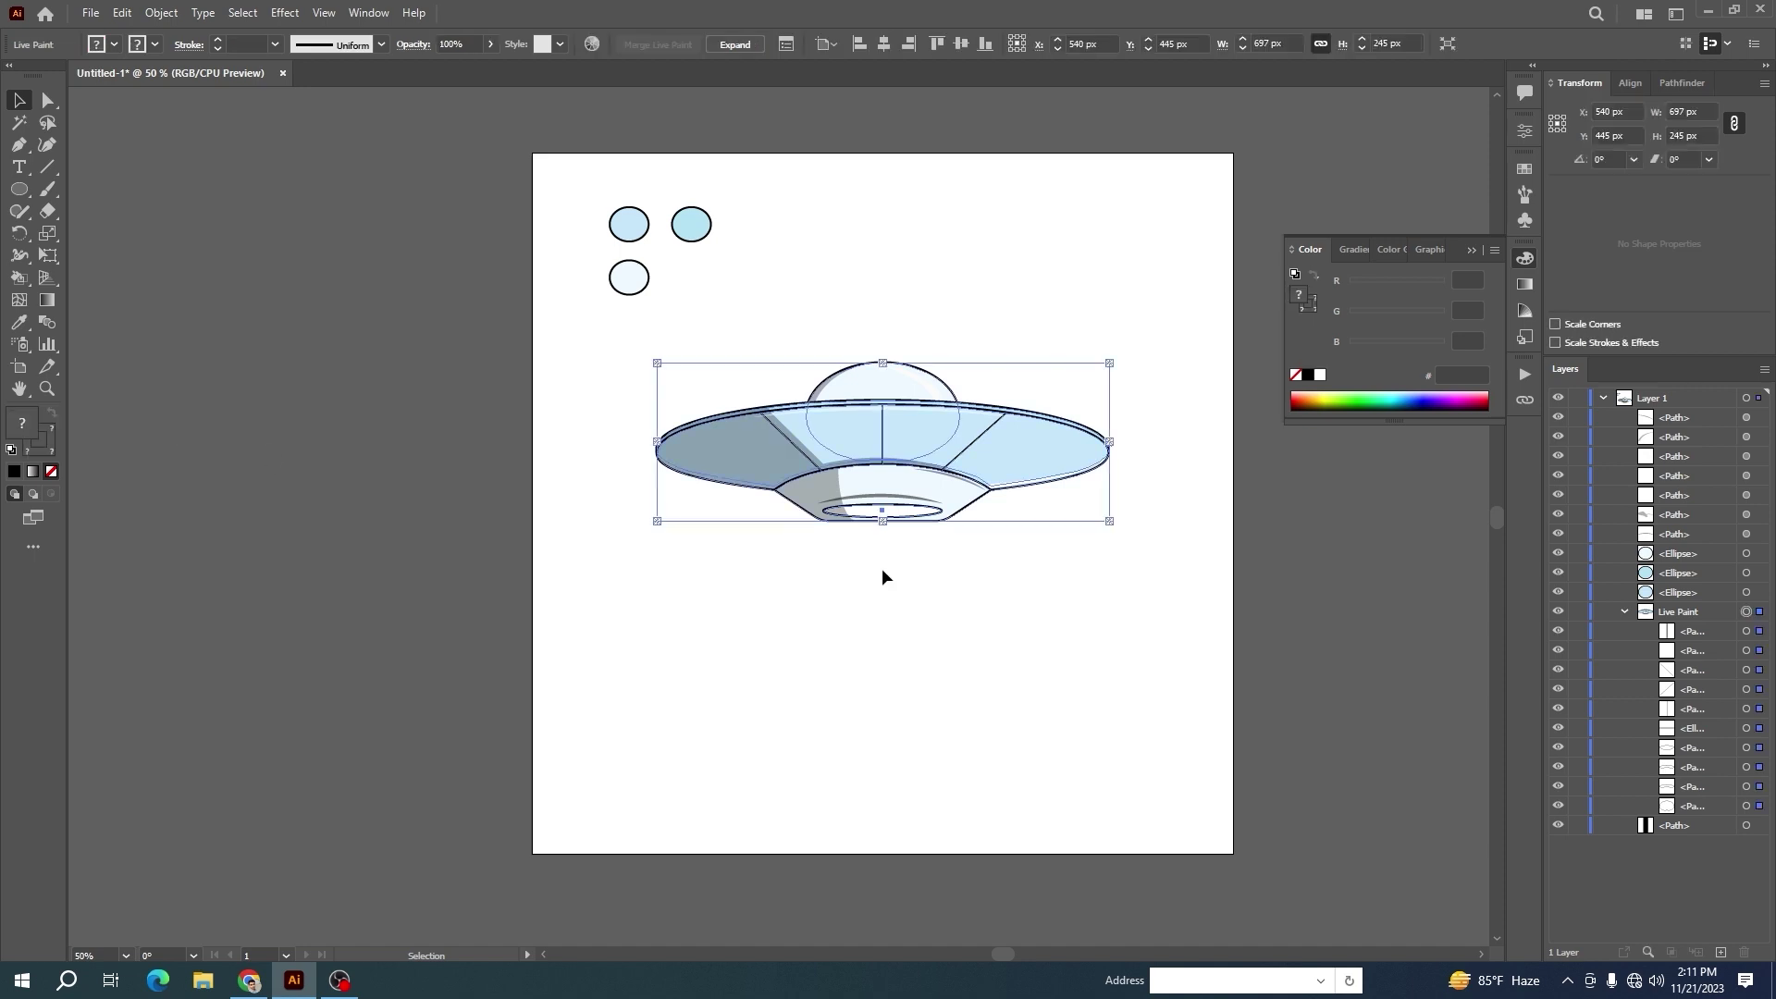
pyautogui.doubleClick(903, 514)
pyautogui.doubleClick(28, 418)
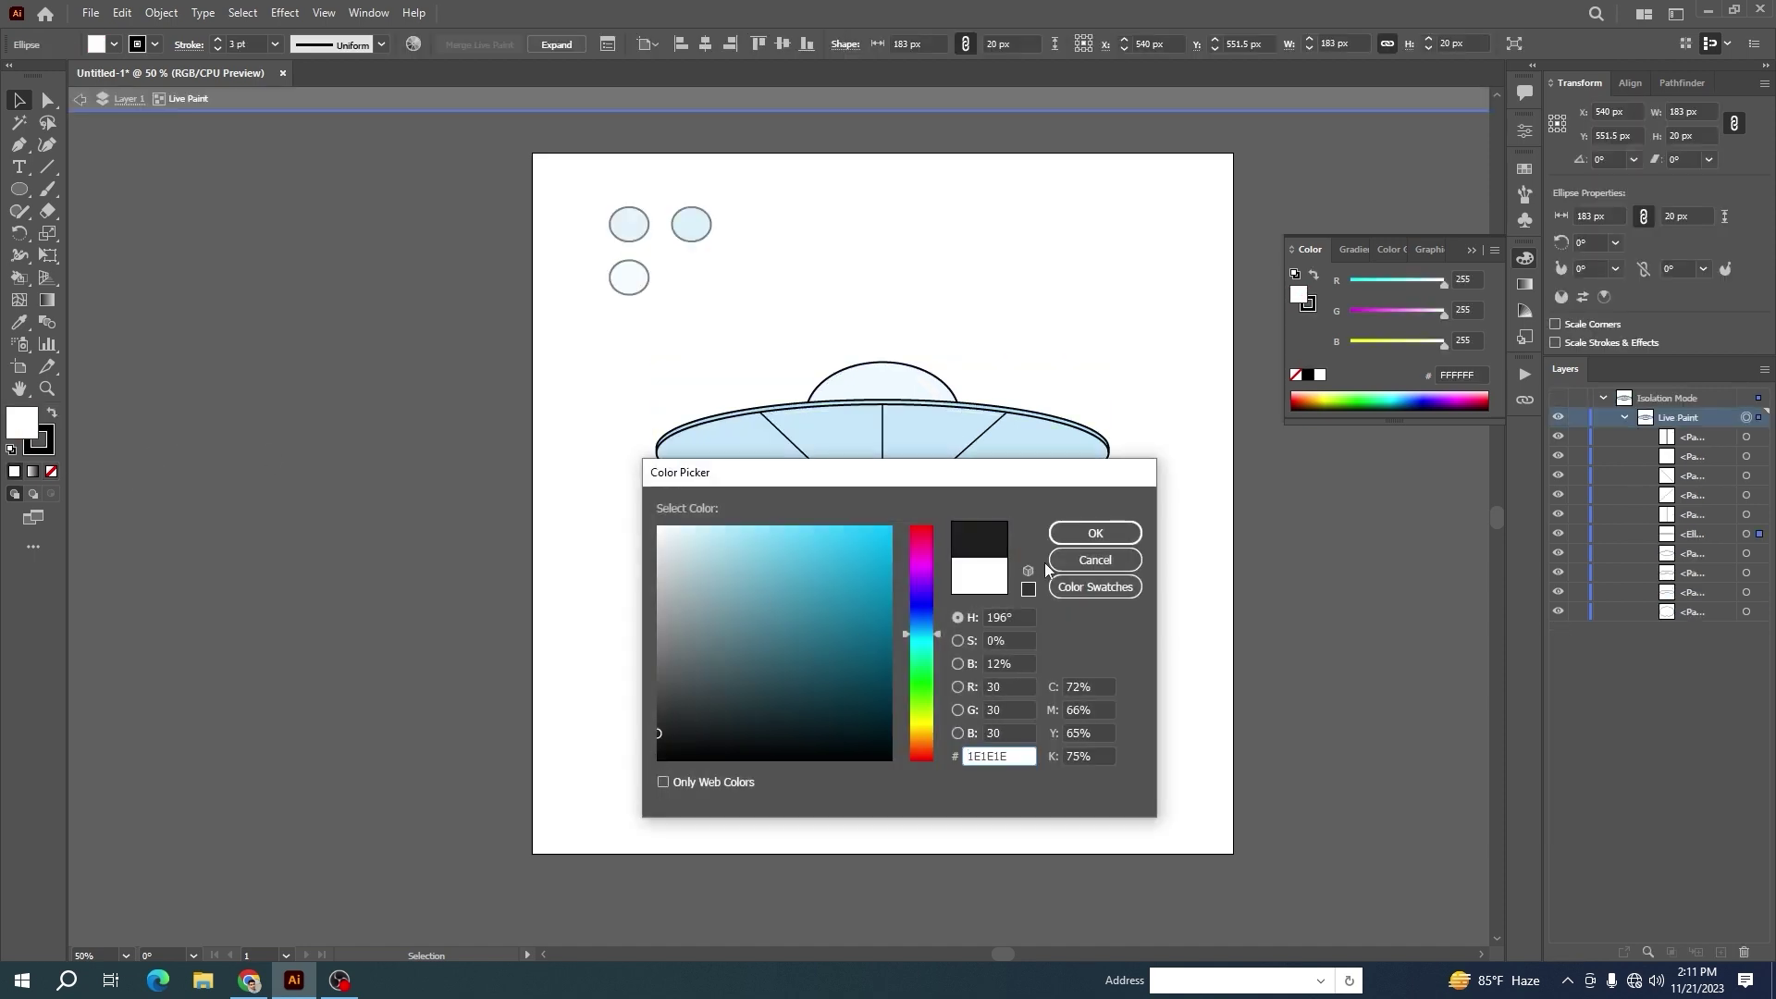
pyautogui.click(1094, 533)
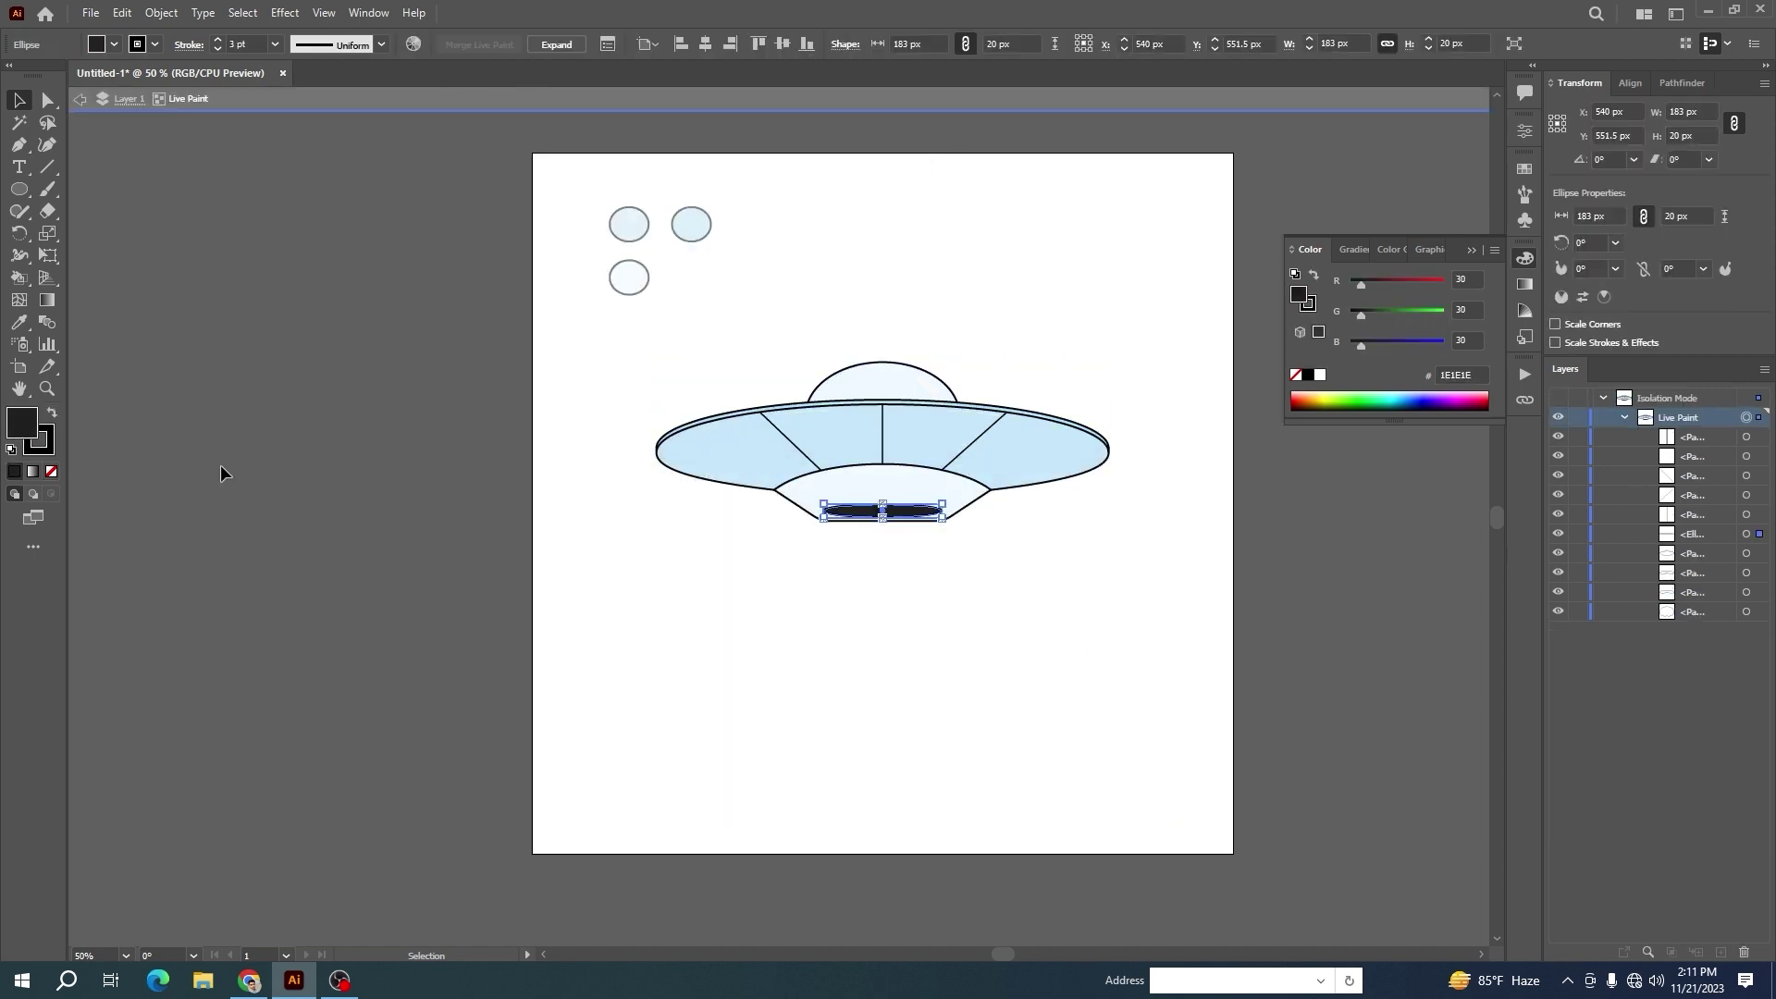
pyautogui.doubleClick(28, 425)
pyautogui.click(1095, 533)
pyautogui.doubleClick(1029, 624)
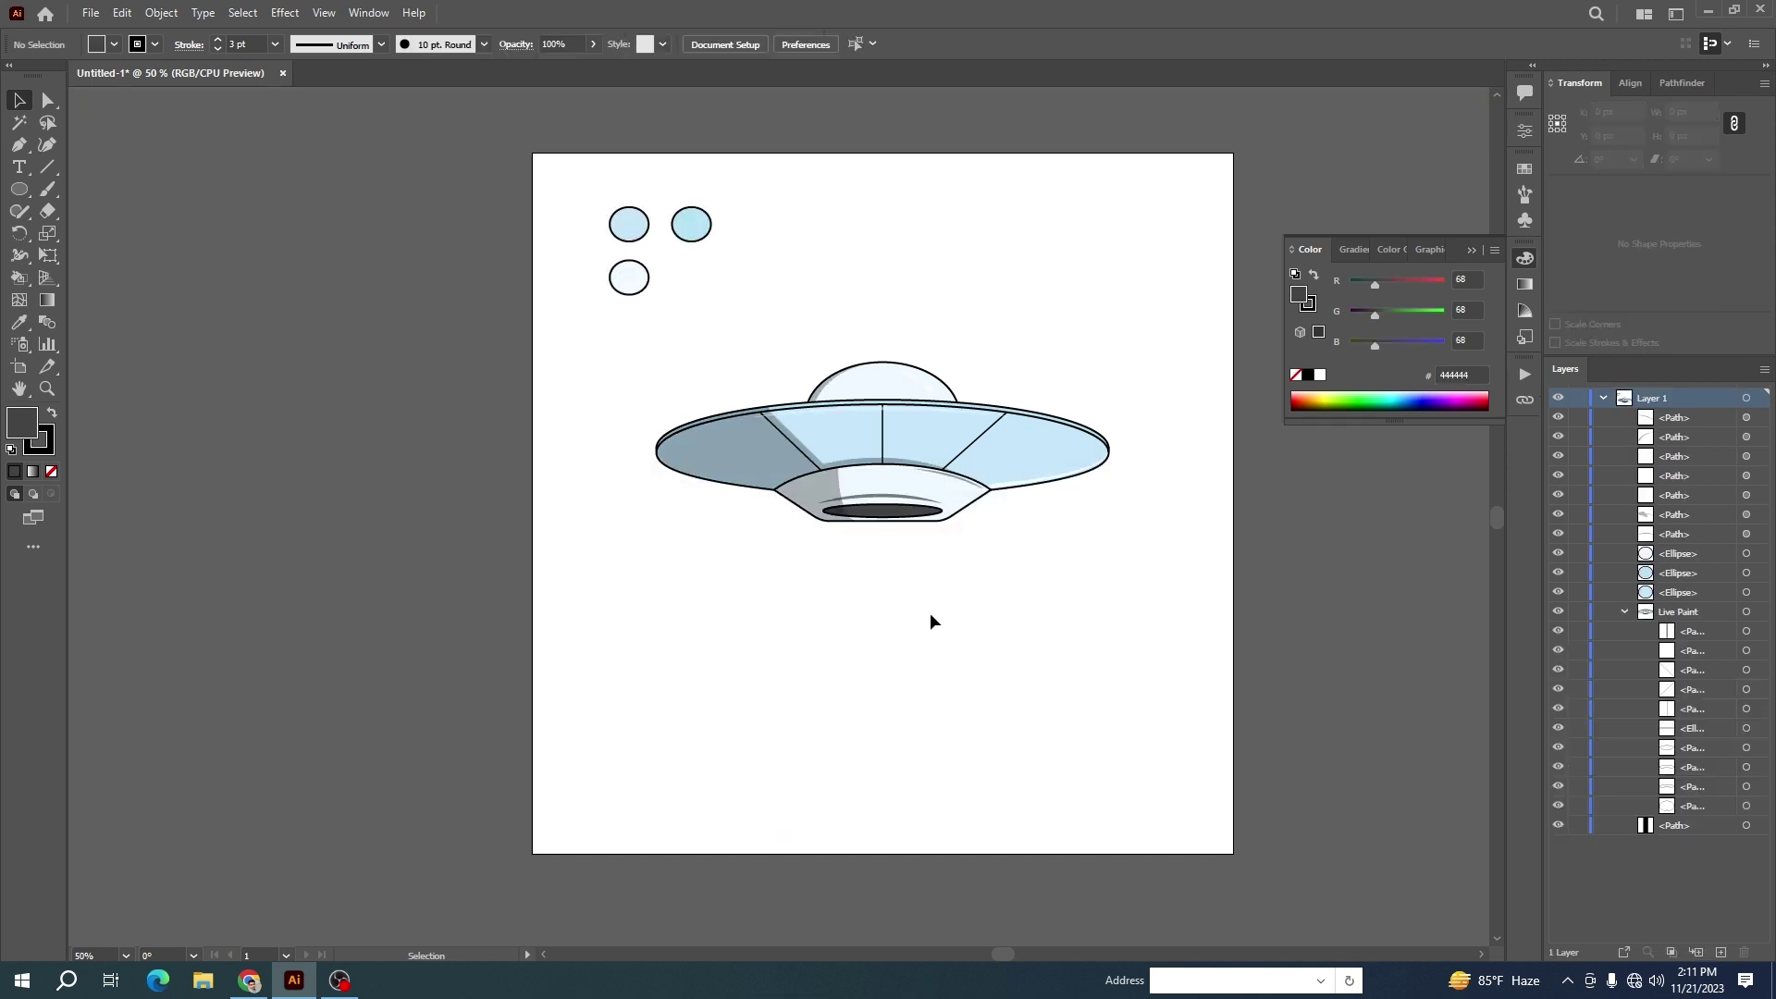
# Change the fill of the flat ellipse under the base to grey 606060
pyautogui.click(902, 500)
pyautogui.doubleClick(902, 511)
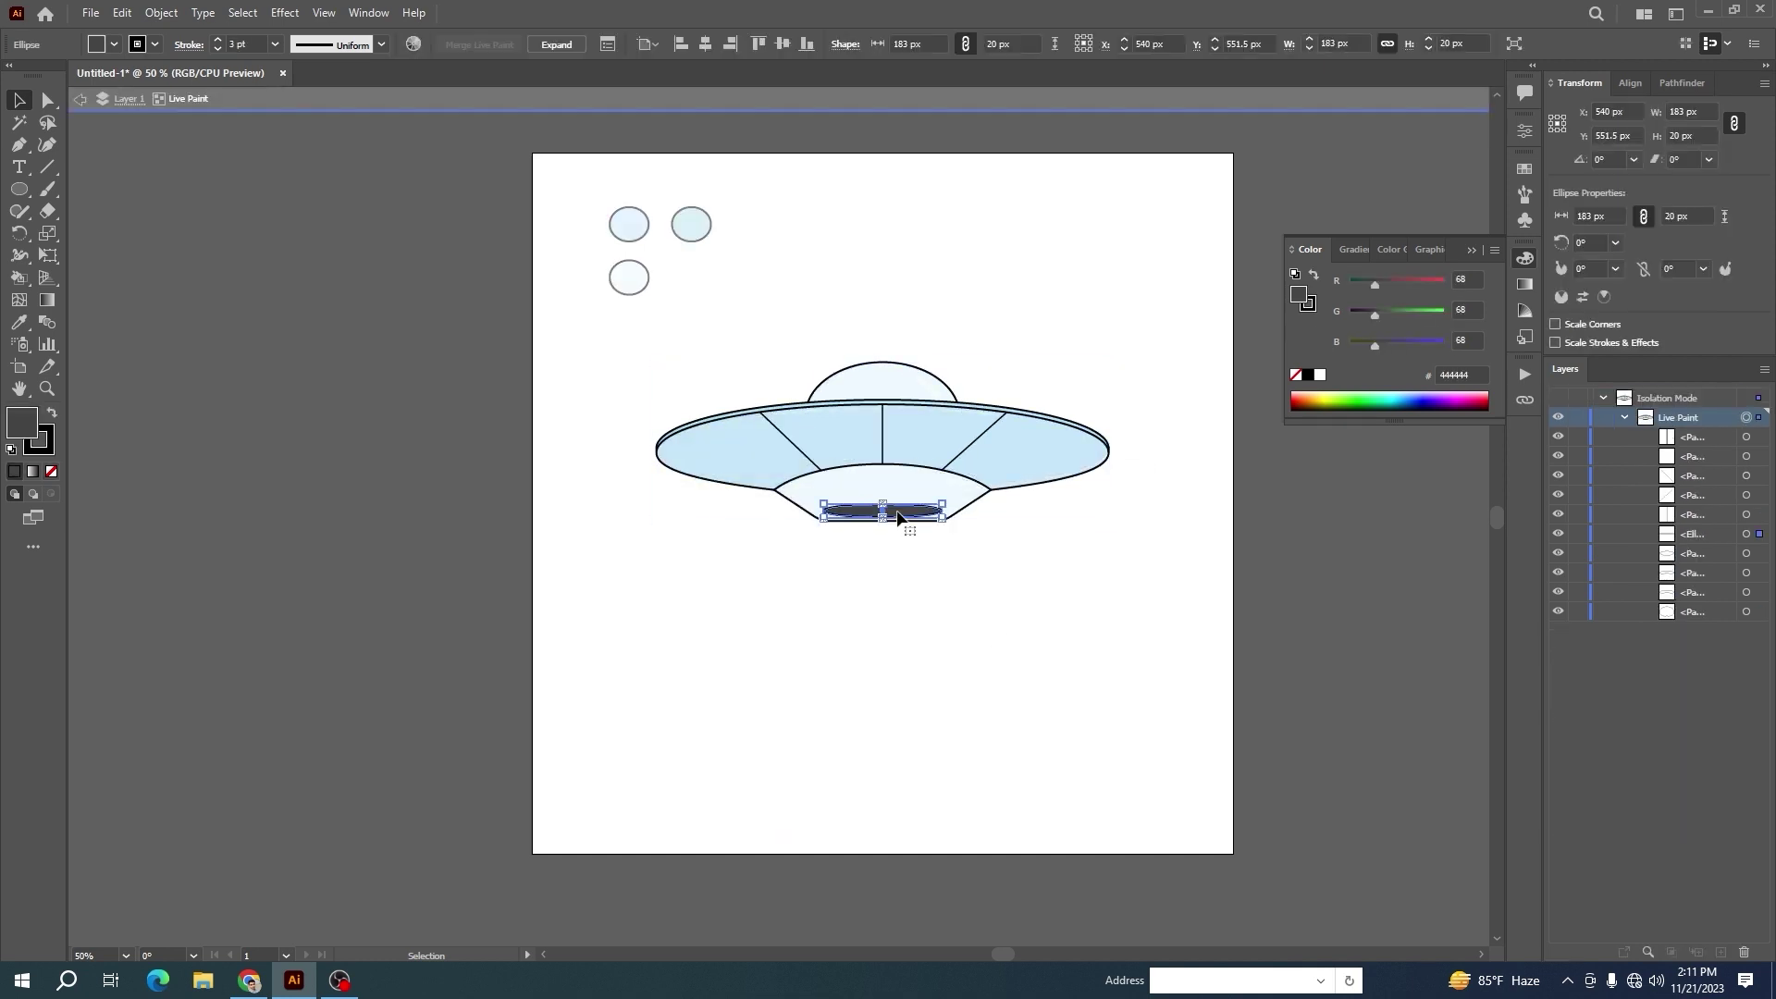
pyautogui.doubleClick(22, 424)
pyautogui.moveTo(650, 670); pyautogui.dragTo(653, 673)
pyautogui.press('Return')
pyautogui.doubleClick(938, 631)
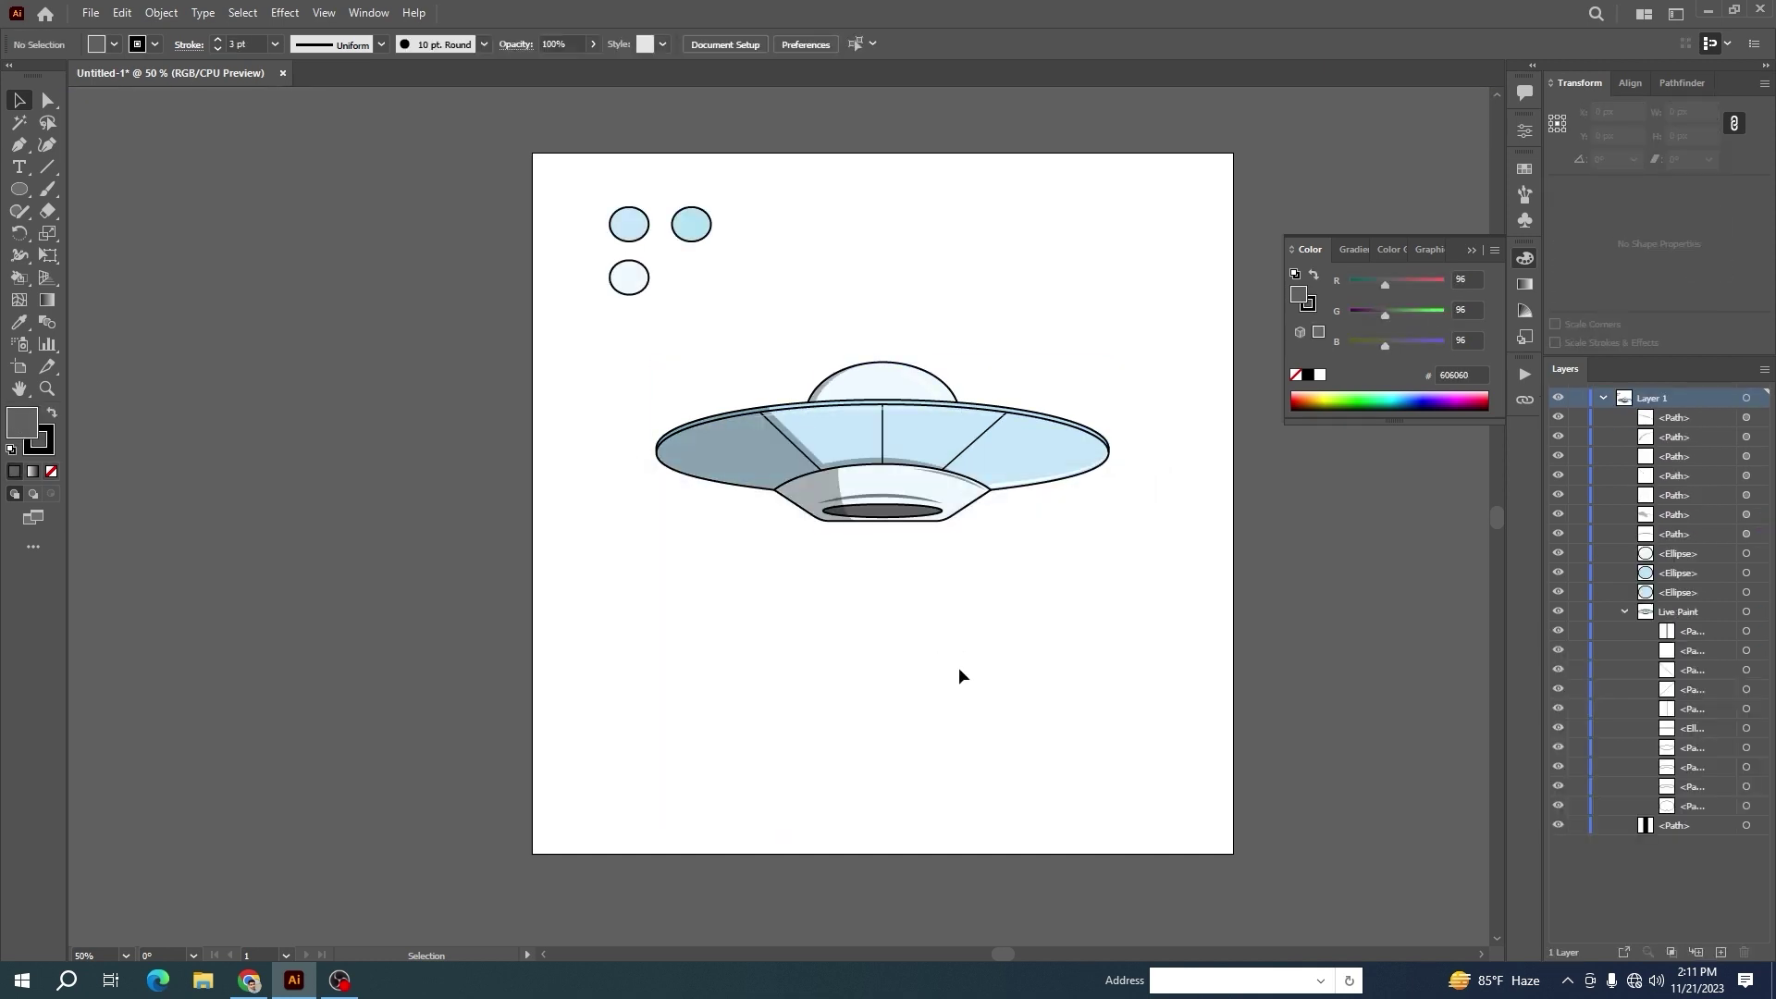
# Draw a 160 px horizontal line in the empty area below the saucer and delete its middle part to leave a gap
pyautogui.scroll(2, 940, 656)
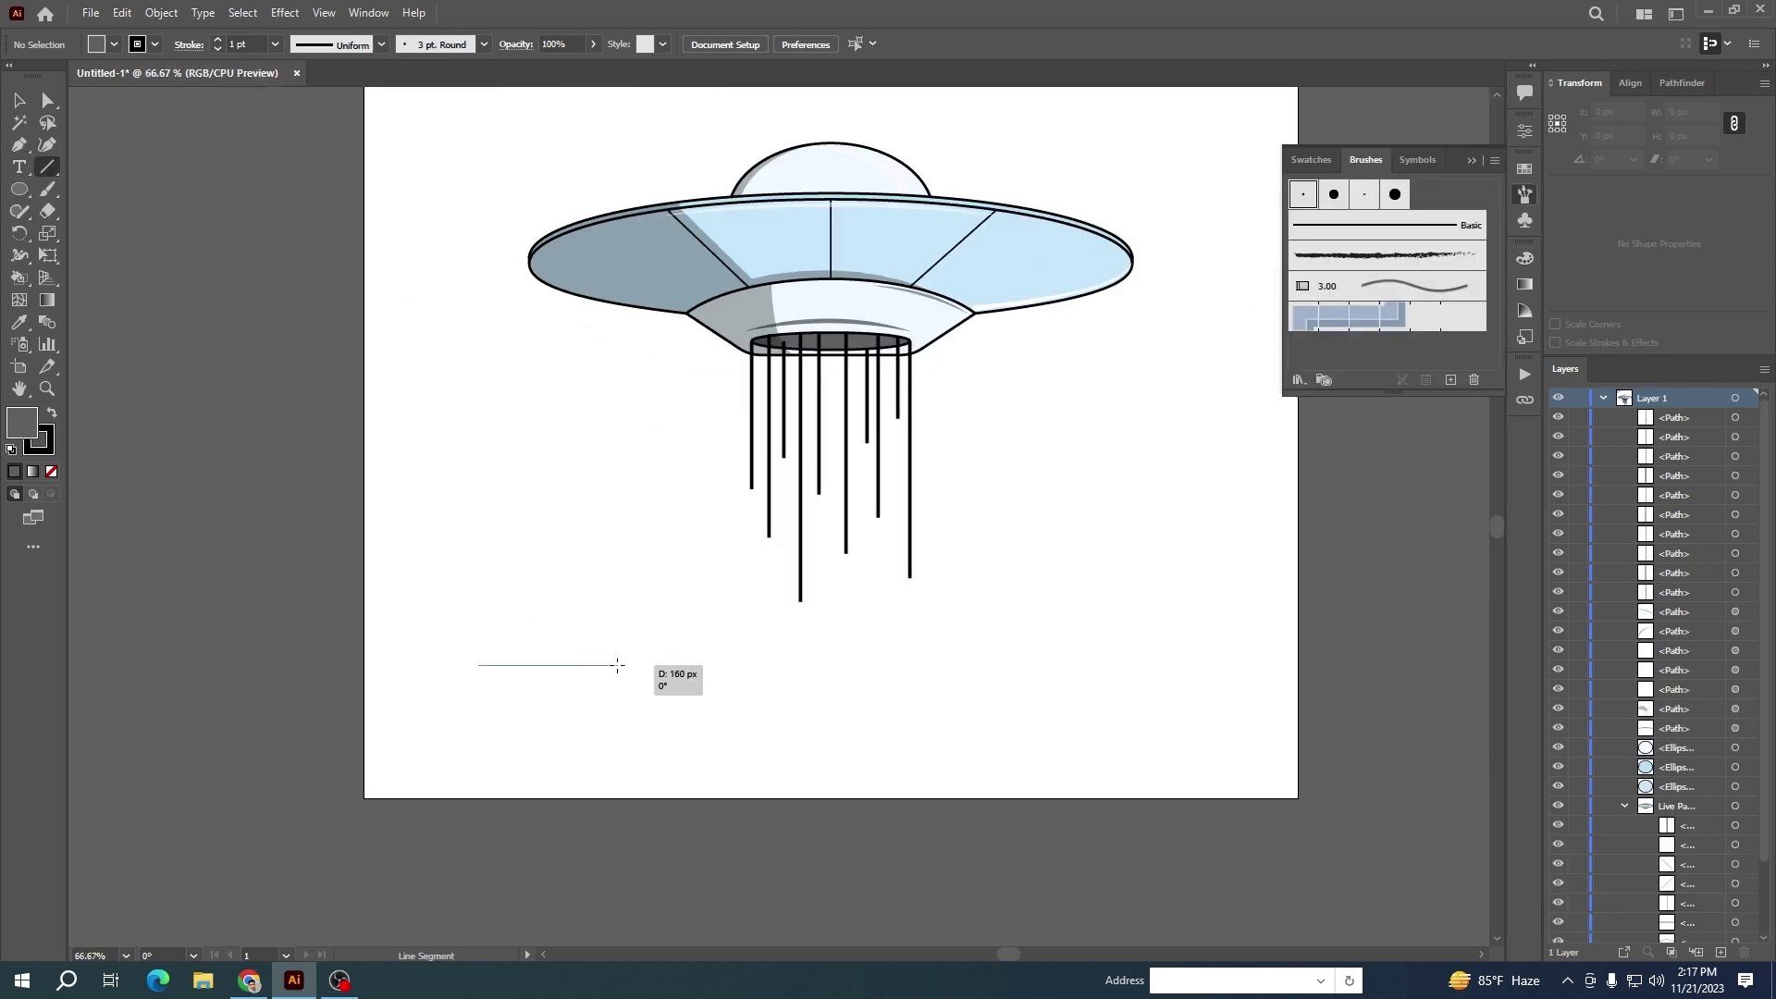
pyautogui.moveTo(617, 664); pyautogui.dragTo(618, 665)
pyautogui.press('p')
pyautogui.scroll(5, 519, 680)
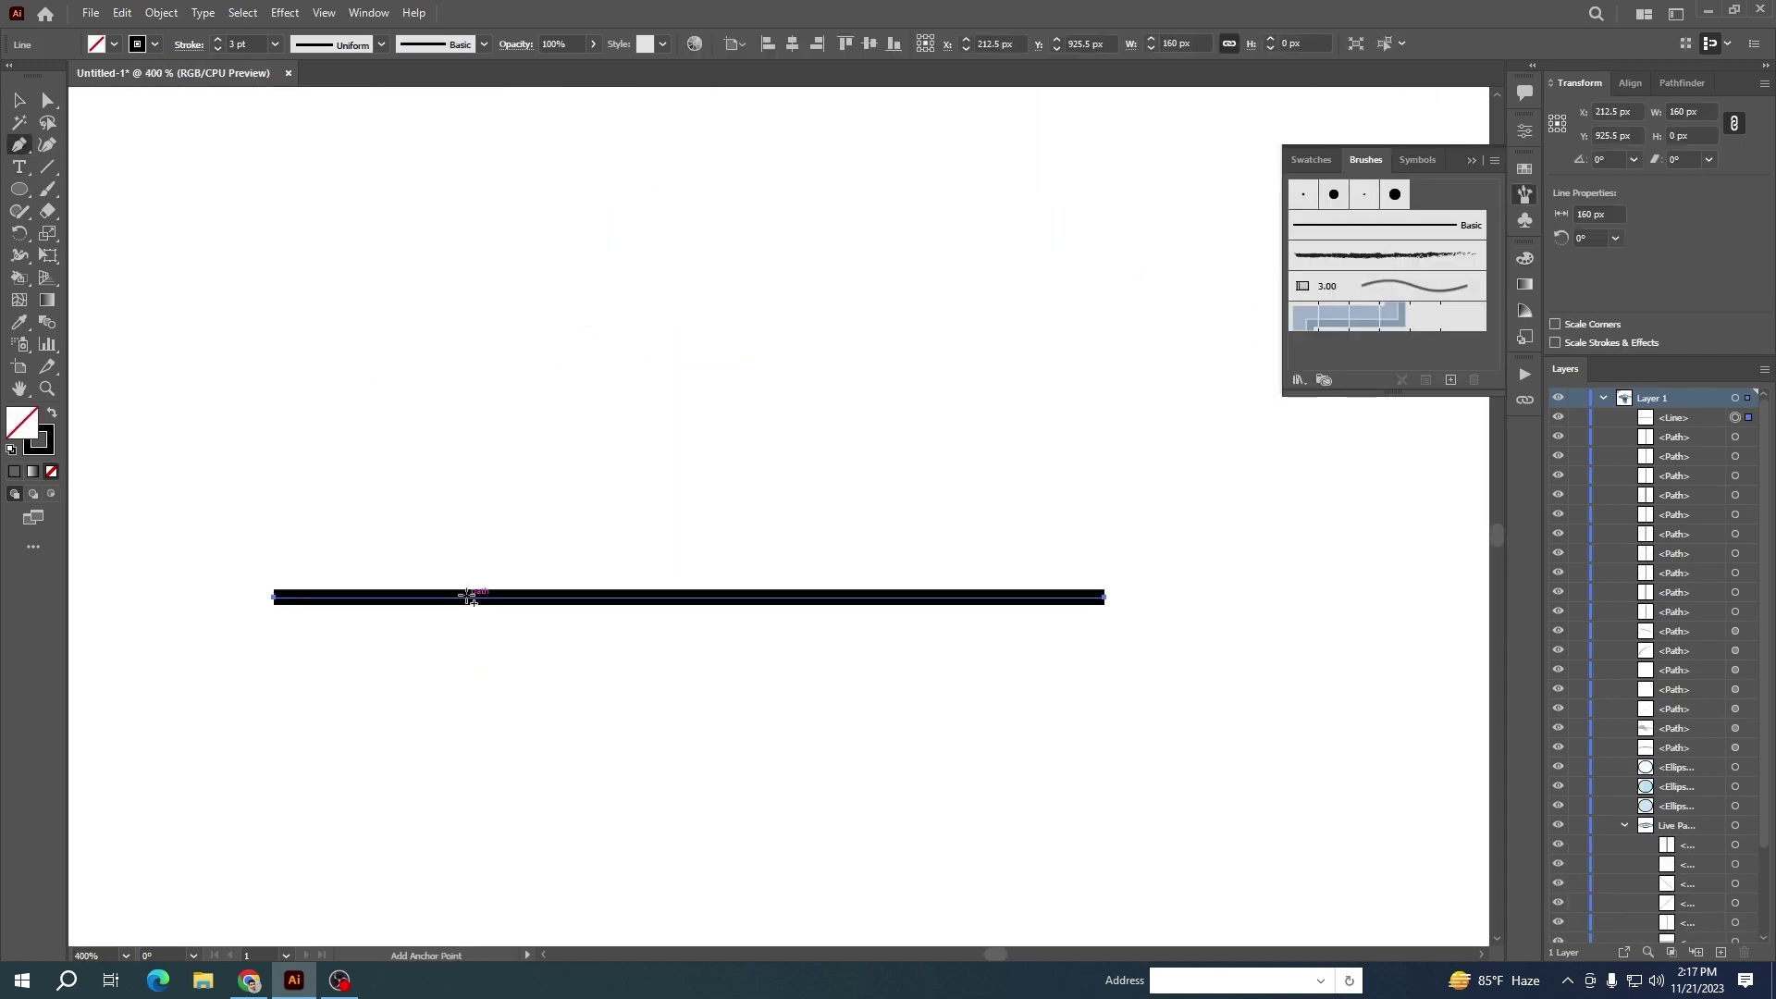
pyautogui.click(559, 597)
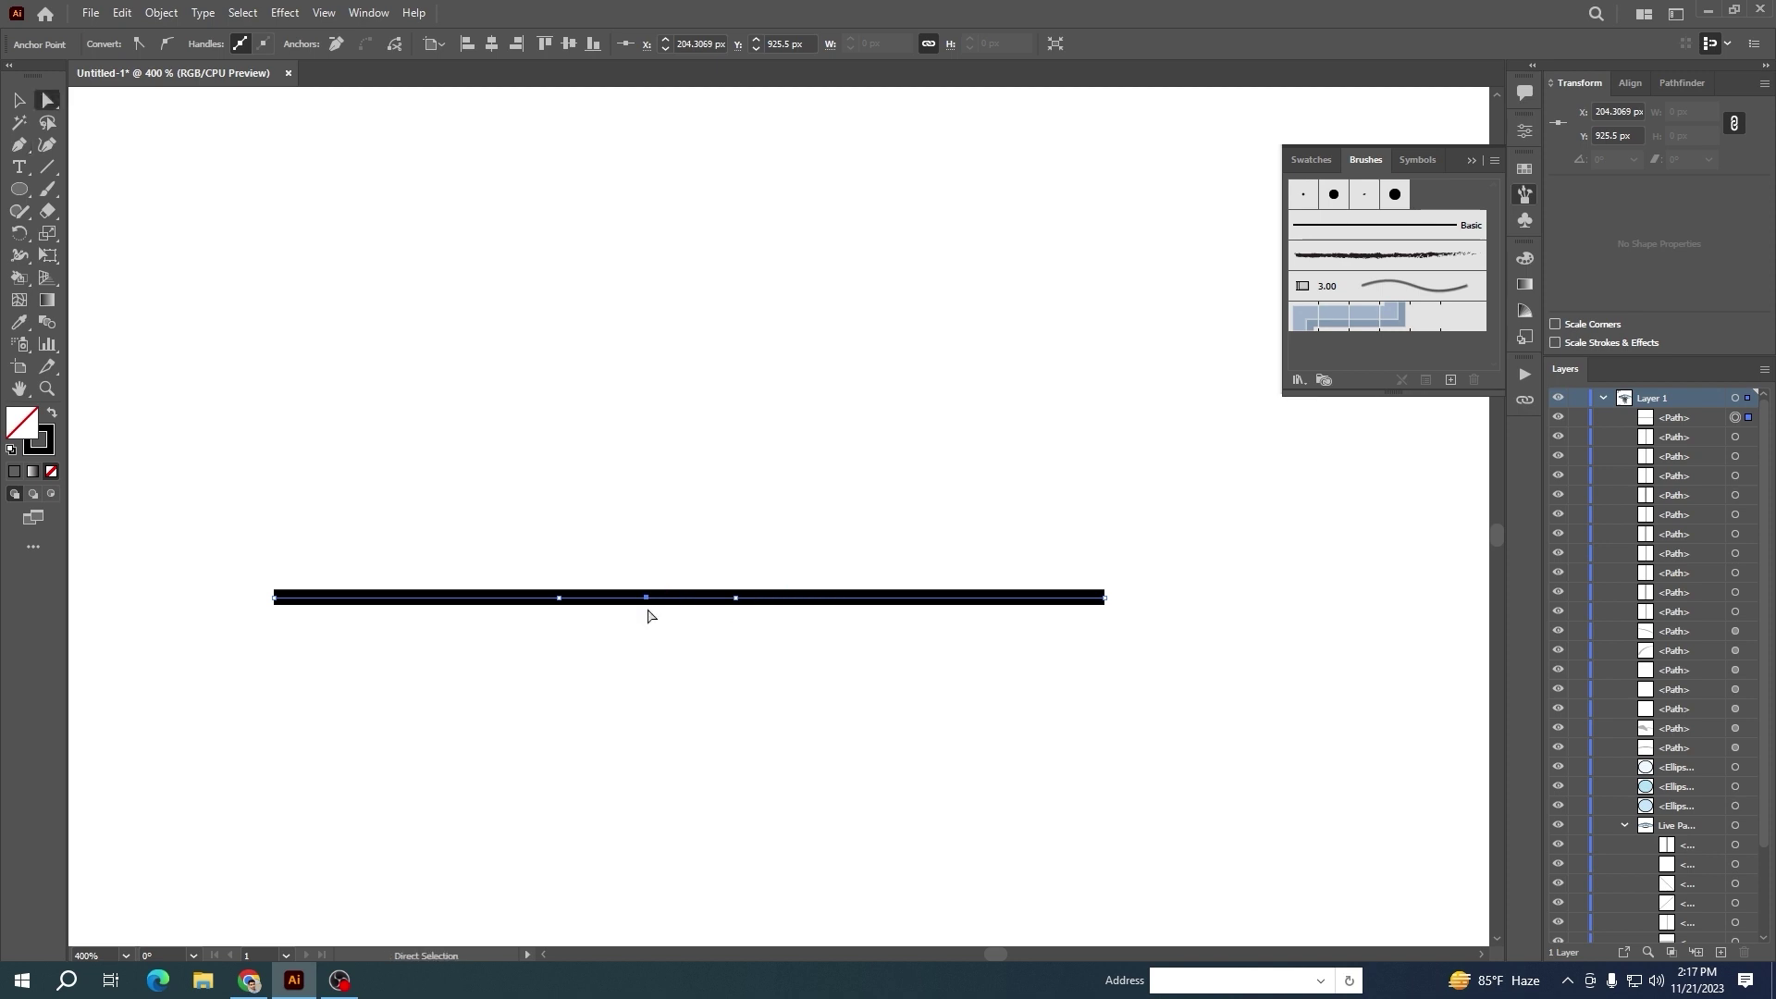
pyautogui.press('Delete')
# Give both horizontal line pieces a 5 pt stroke with round caps and round joins
pyautogui.moveTo(1261, 745); pyautogui.dragTo(246, 491)
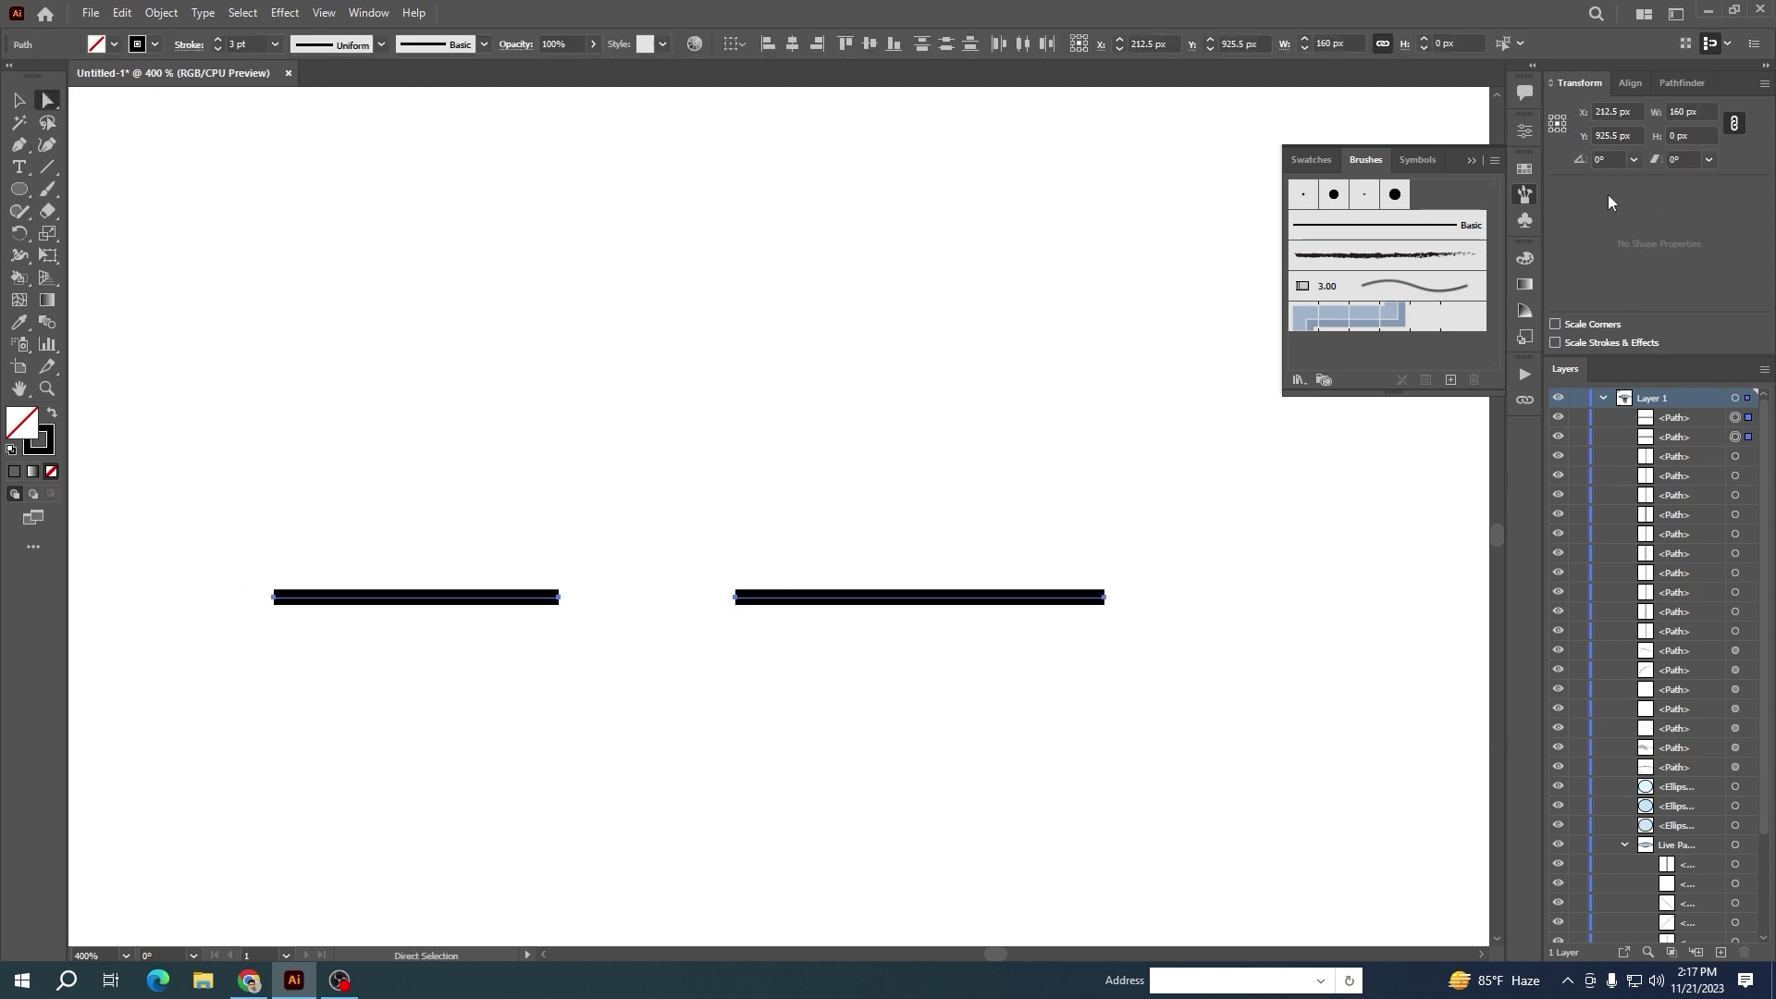
pyautogui.click(1520, 134)
pyautogui.click(1525, 194)
pyautogui.click(1525, 220)
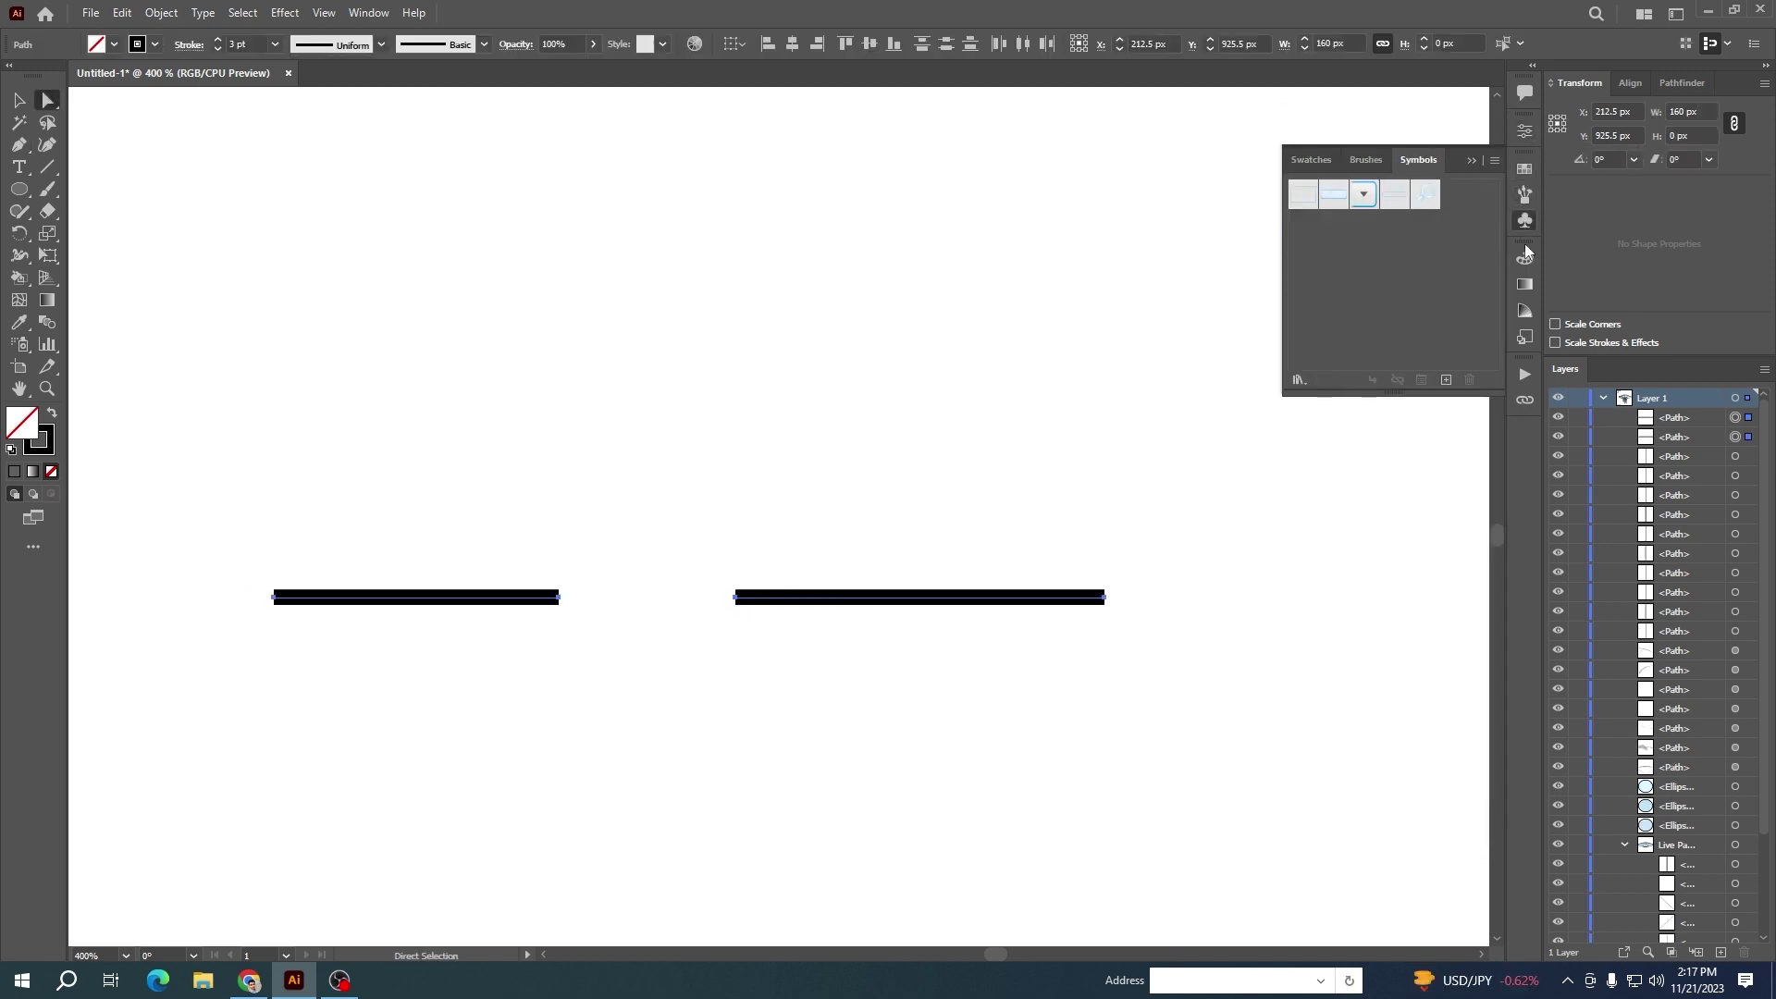
pyautogui.click(1525, 258)
pyautogui.click(1525, 284)
pyautogui.click(1524, 310)
pyautogui.click(1525, 375)
pyautogui.click(1525, 131)
pyautogui.click(368, 12)
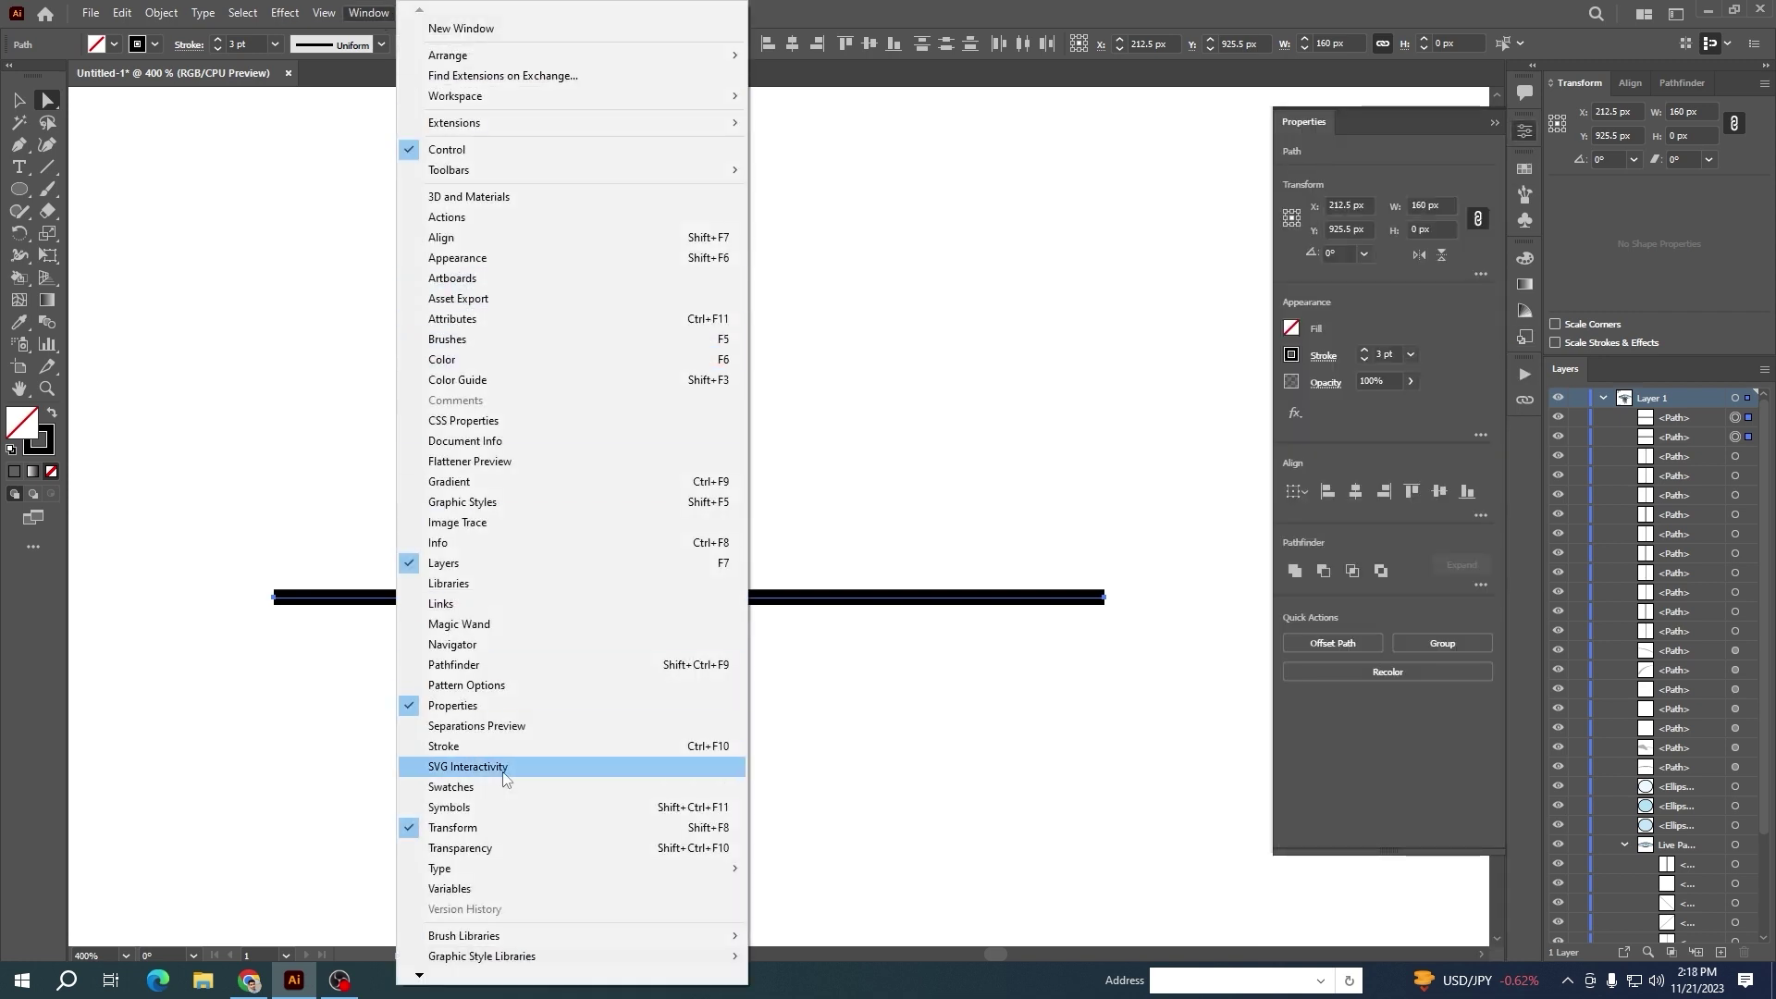
pyautogui.click(500, 746)
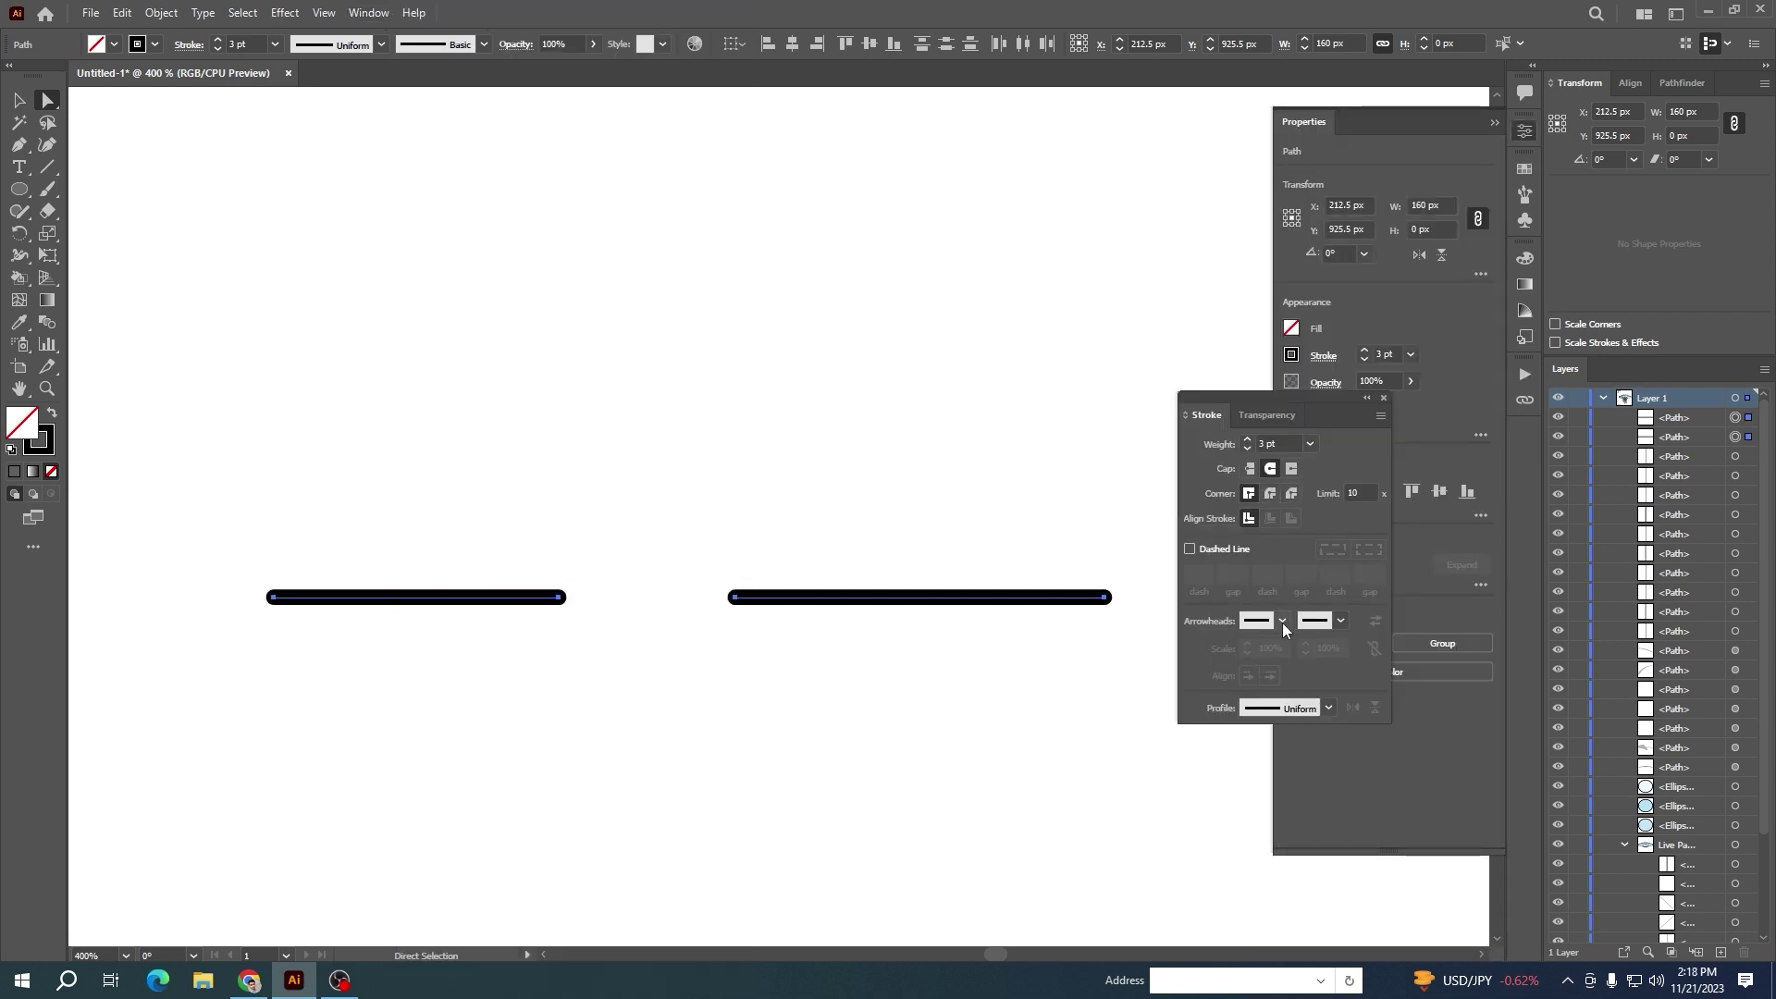
pyautogui.click(1247, 440)
pyautogui.click(1247, 441)
pyautogui.click(1270, 496)
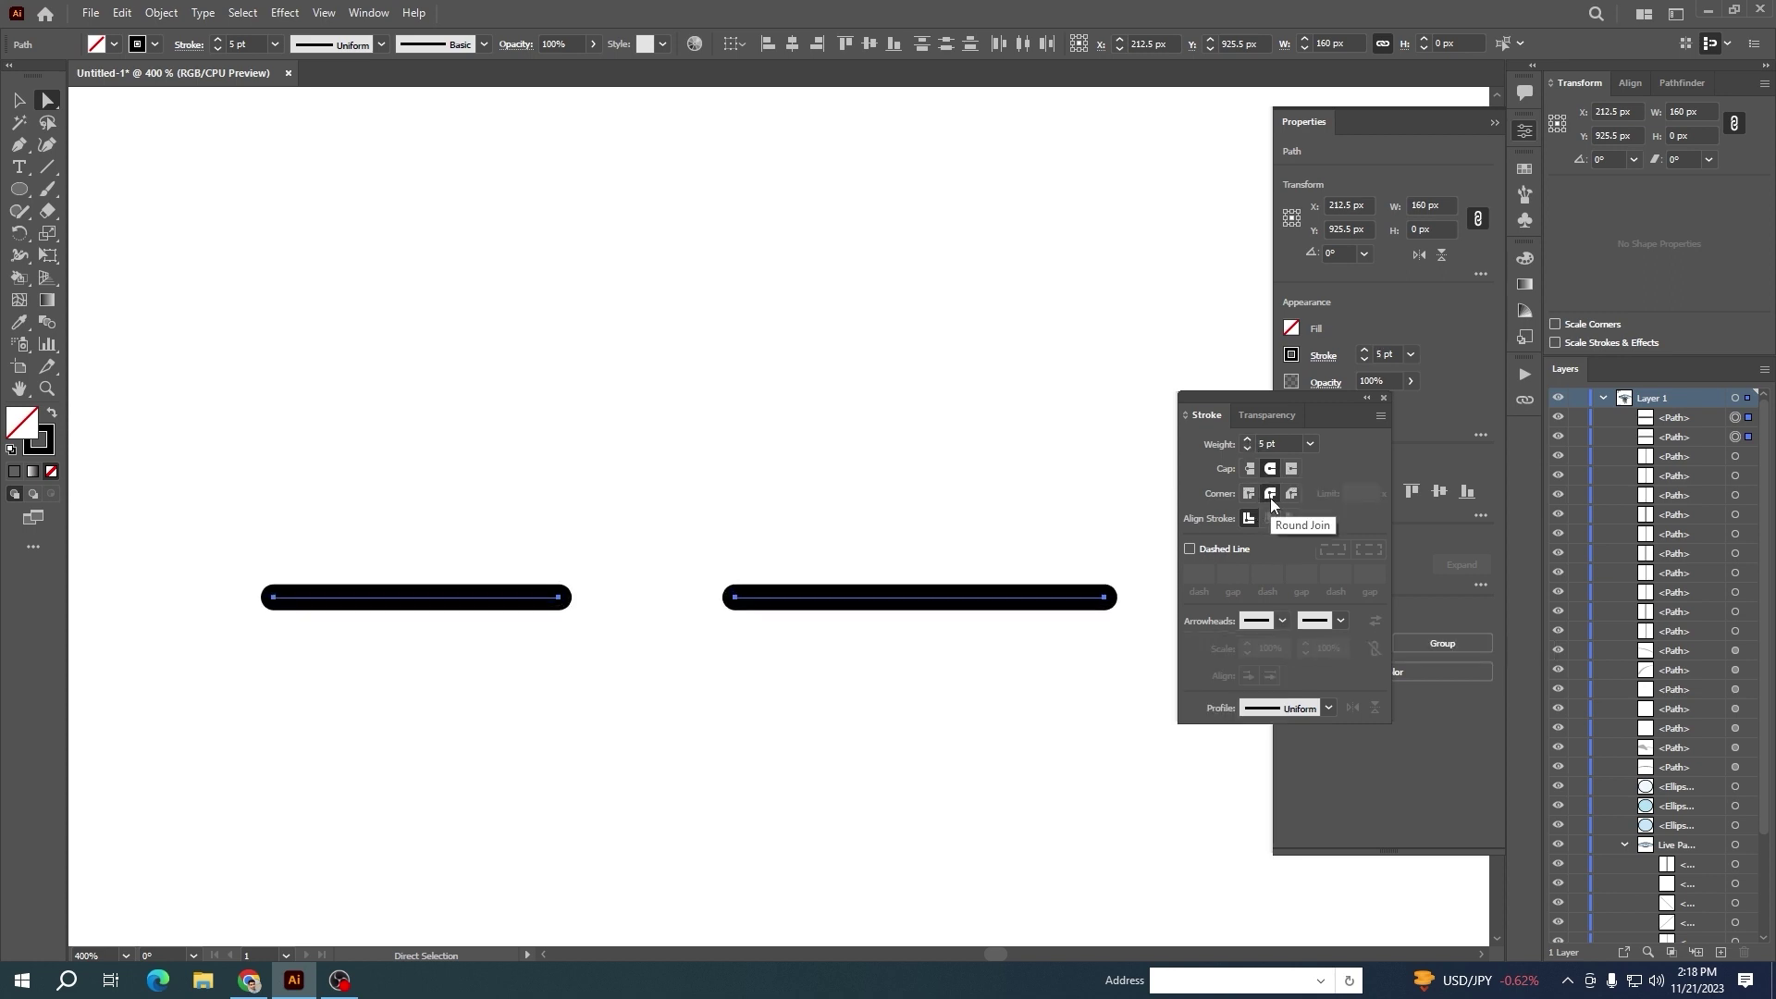
pyautogui.click(1341, 621)
pyautogui.click(1383, 398)
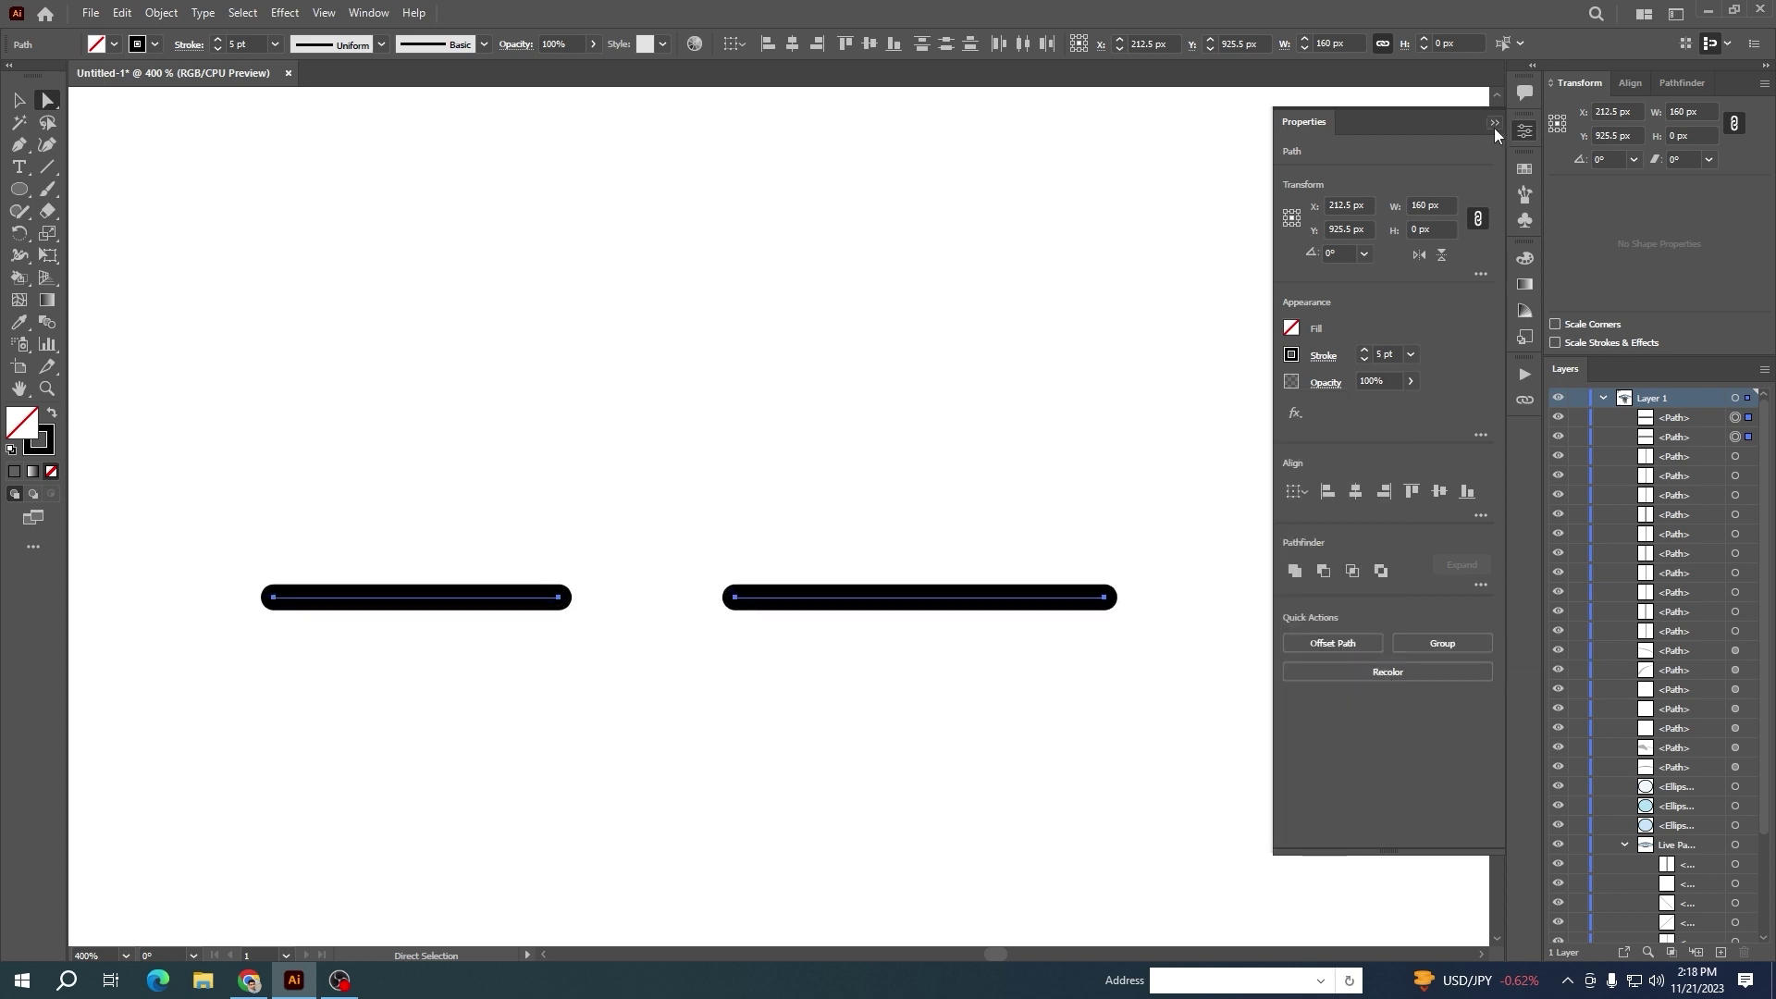
pyautogui.click(1494, 123)
# Group the two horizontal line pieces
pyautogui.click(1525, 193)
pyautogui.hotkey('ctrl', 'g')
pyautogui.click(1173, 674)
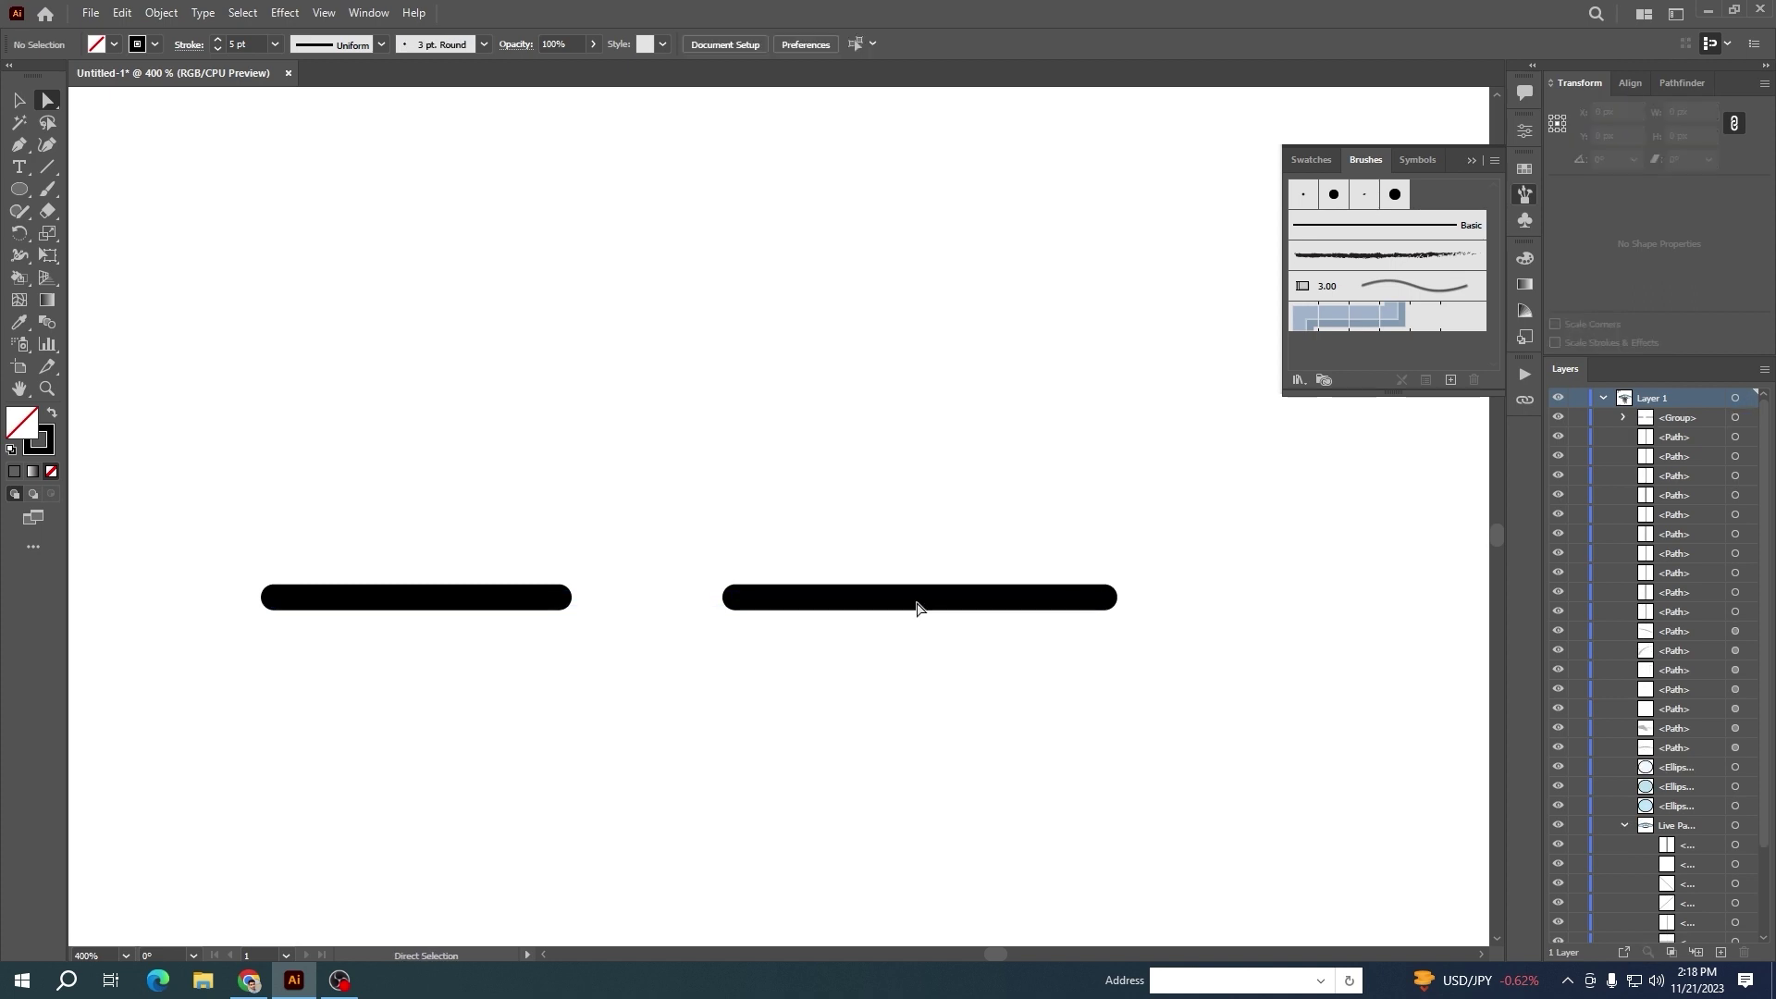
pyautogui.click(917, 608)
pyautogui.moveTo(258, 500); pyautogui.dragTo(1138, 740)
pyautogui.rightClick(793, 598)
pyautogui.click(267, 473)
pyautogui.moveTo(655, 740); pyautogui.dragTo(704, 740)
# Create an art brush from the grouped line pieces
pyautogui.moveTo(888, 597)
pyautogui.mouseDown()
pyautogui.moveTo(1020, 474)
pyautogui.moveTo(1347, 285)
pyautogui.mouseUp()
pyautogui.click(815, 535)
pyautogui.click(840, 622)
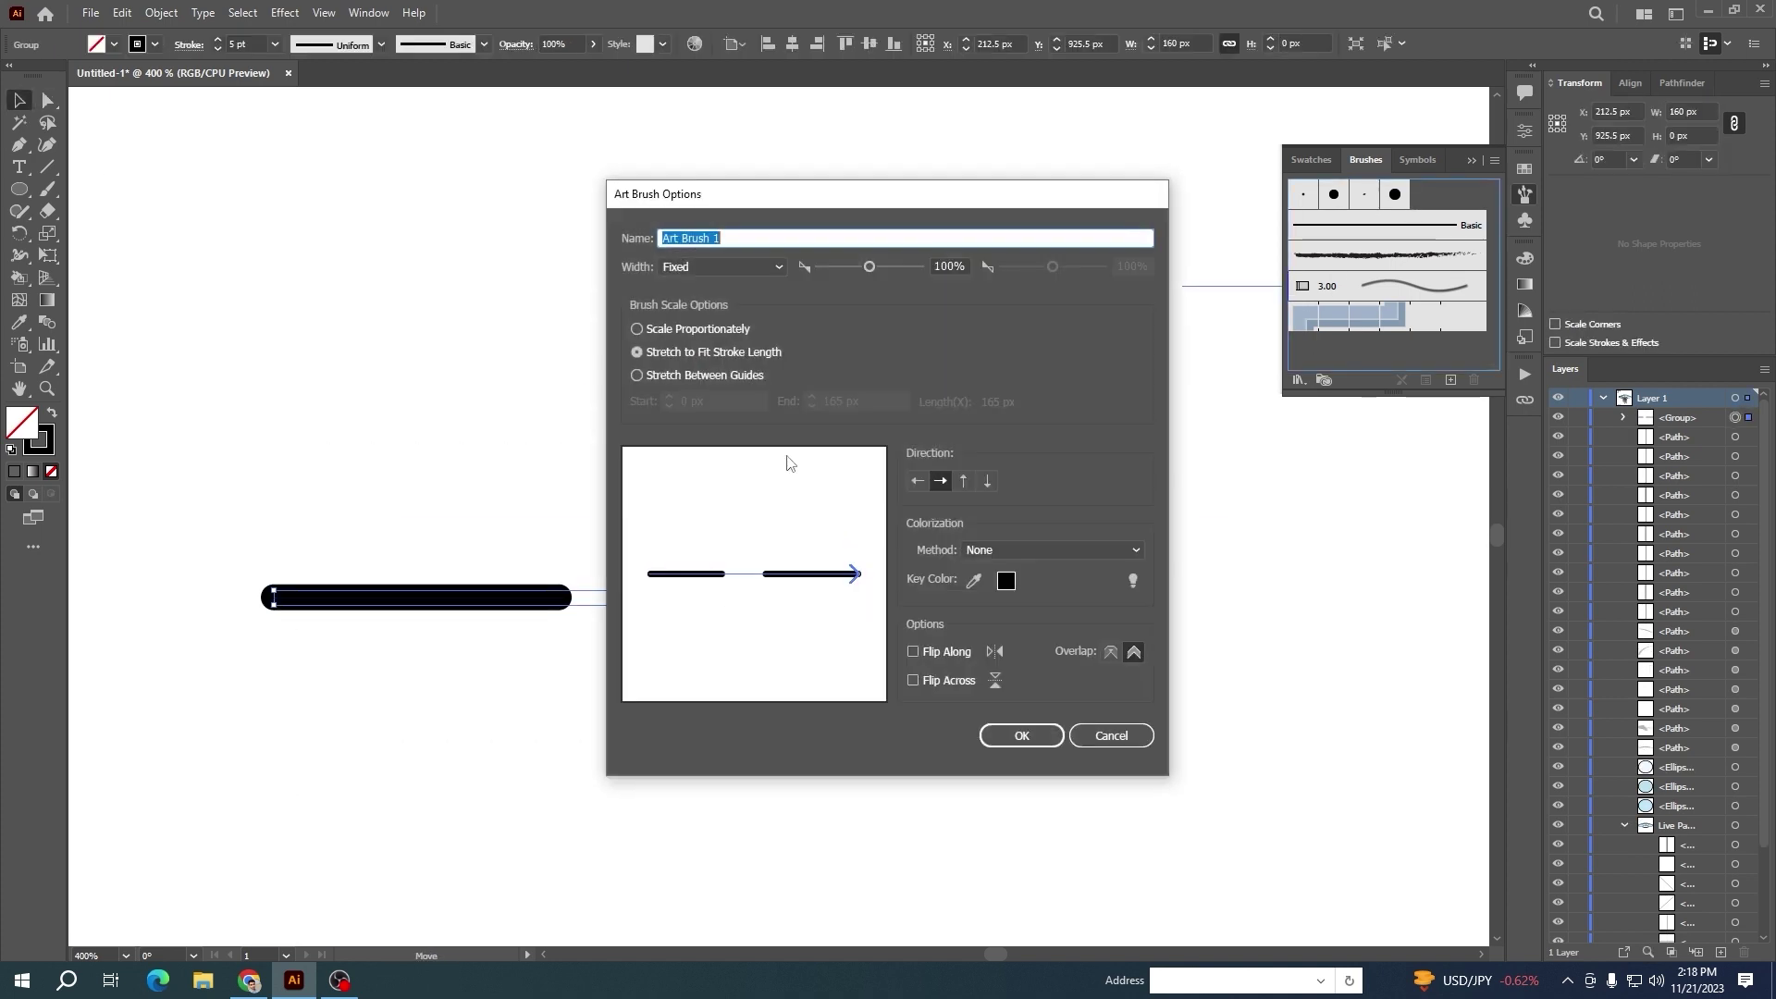
pyautogui.click(1032, 551)
pyautogui.click(1029, 593)
pyautogui.click(1022, 735)
# Try the new art brush on the vertical lines under the saucer, and undo back to before the brush was made
pyautogui.scroll(-4, 1039, 636)
pyautogui.moveTo(1080, 624); pyautogui.dragTo(515, 773)
pyautogui.moveTo(1118, 757)
pyautogui.mouseDown()
pyautogui.moveTo(568, 477)
pyautogui.moveTo(555, 375)
pyautogui.mouseUp()
pyautogui.click(1387, 295)
pyautogui.click(1064, 760)
pyautogui.hotkey('ctrl', 'z')
pyautogui.hotkey('ctrl', 'z')
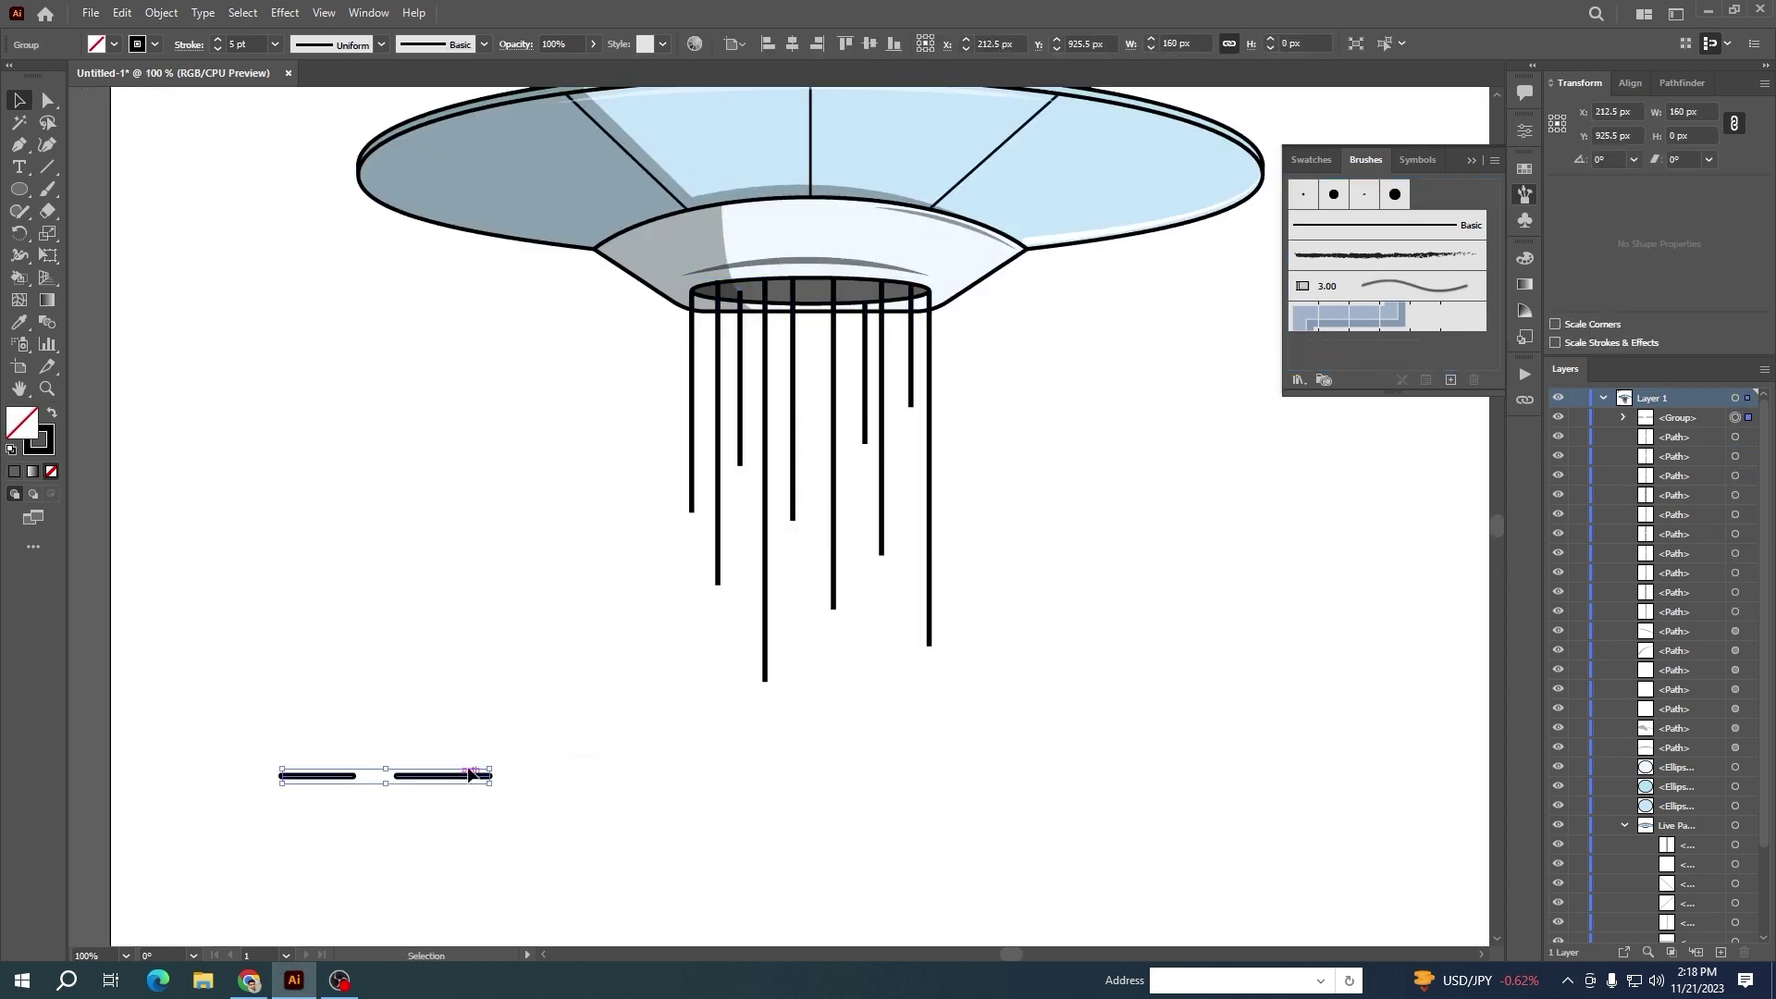
# Start a new art brush from the grouped horizontal line pieces
pyautogui.moveTo(470, 775); pyautogui.dragTo(1341, 352)
pyautogui.click(816, 536)
pyautogui.click(842, 622)
# Try different colorization, scaling and width options for the art brush, including Stretch Between Guides
pyautogui.click(1027, 550)
pyautogui.click(1022, 611)
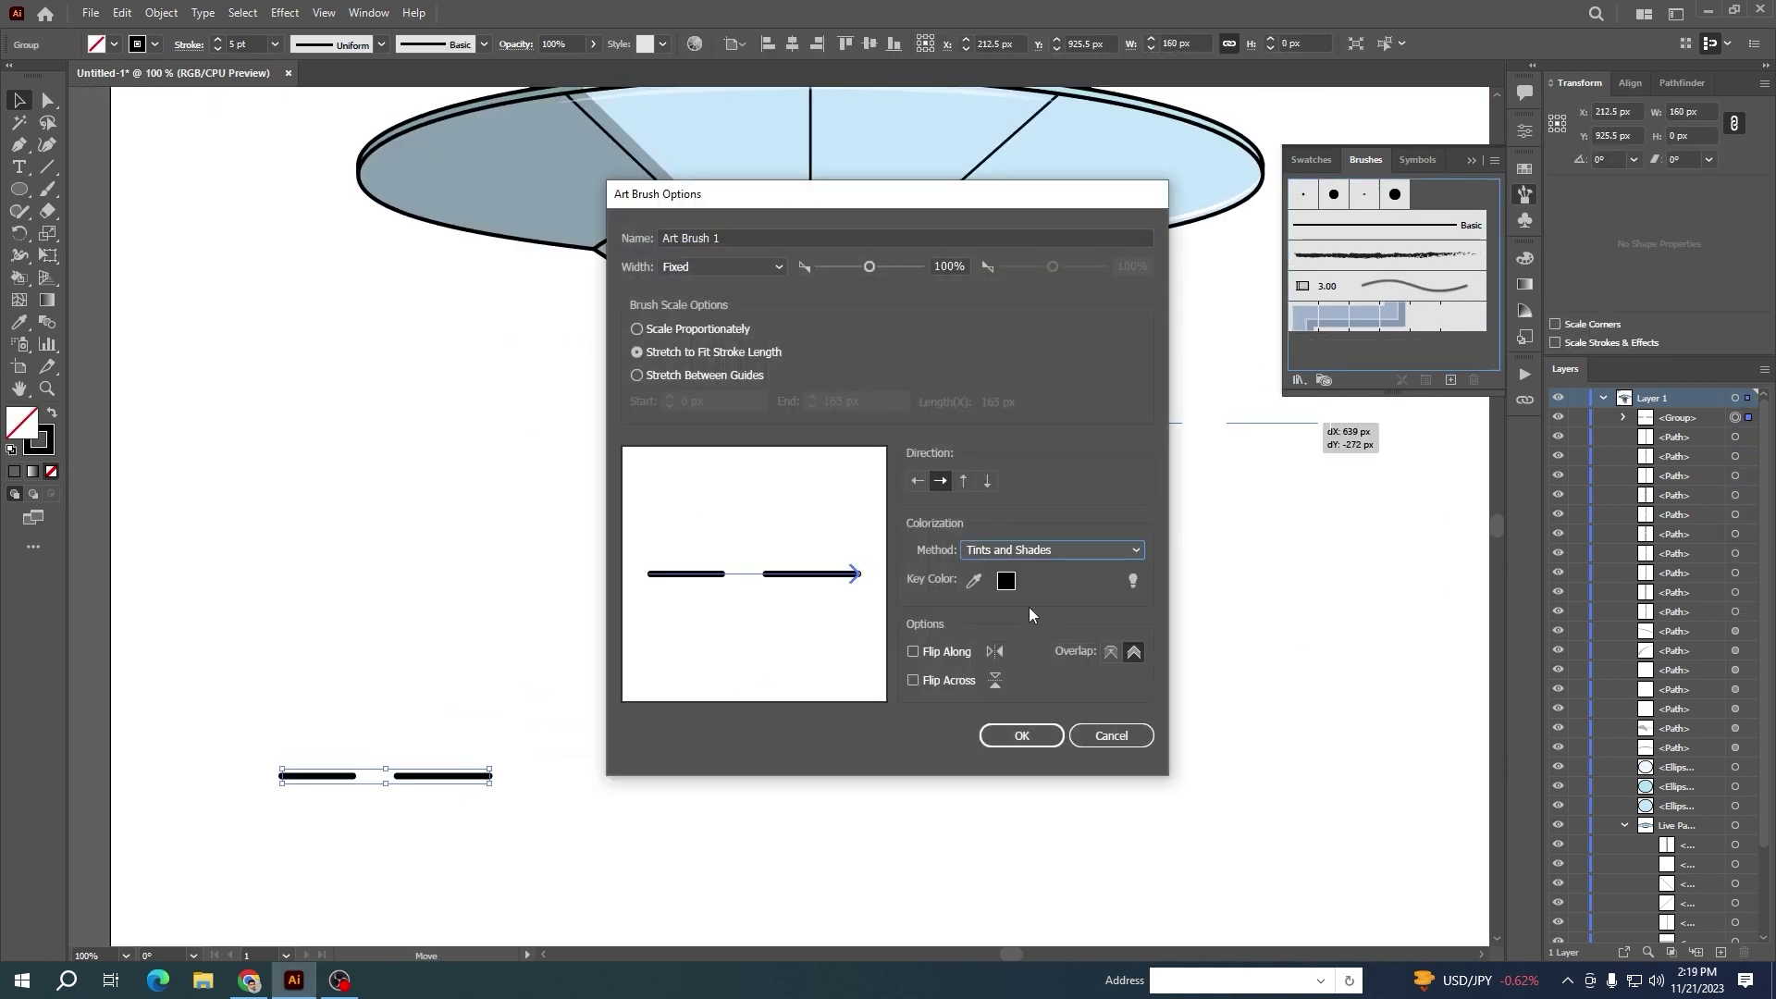
pyautogui.click(1036, 550)
pyautogui.click(1024, 572)
pyautogui.click(638, 377)
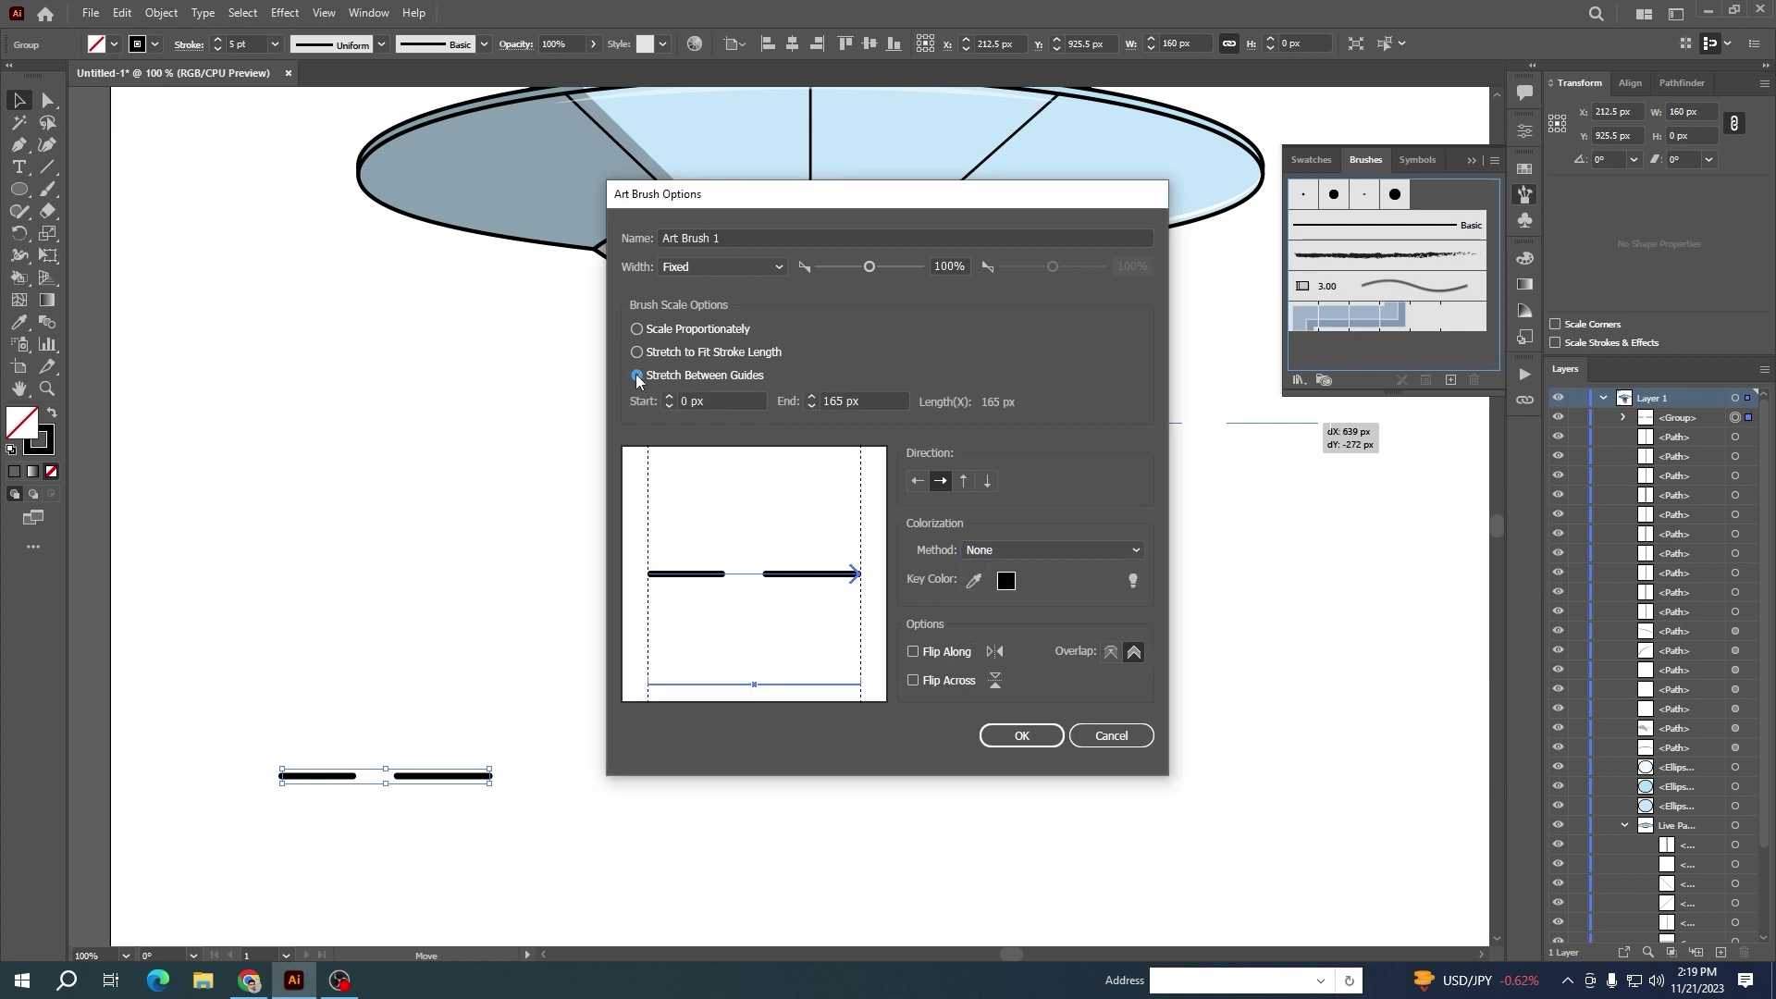
pyautogui.click(638, 329)
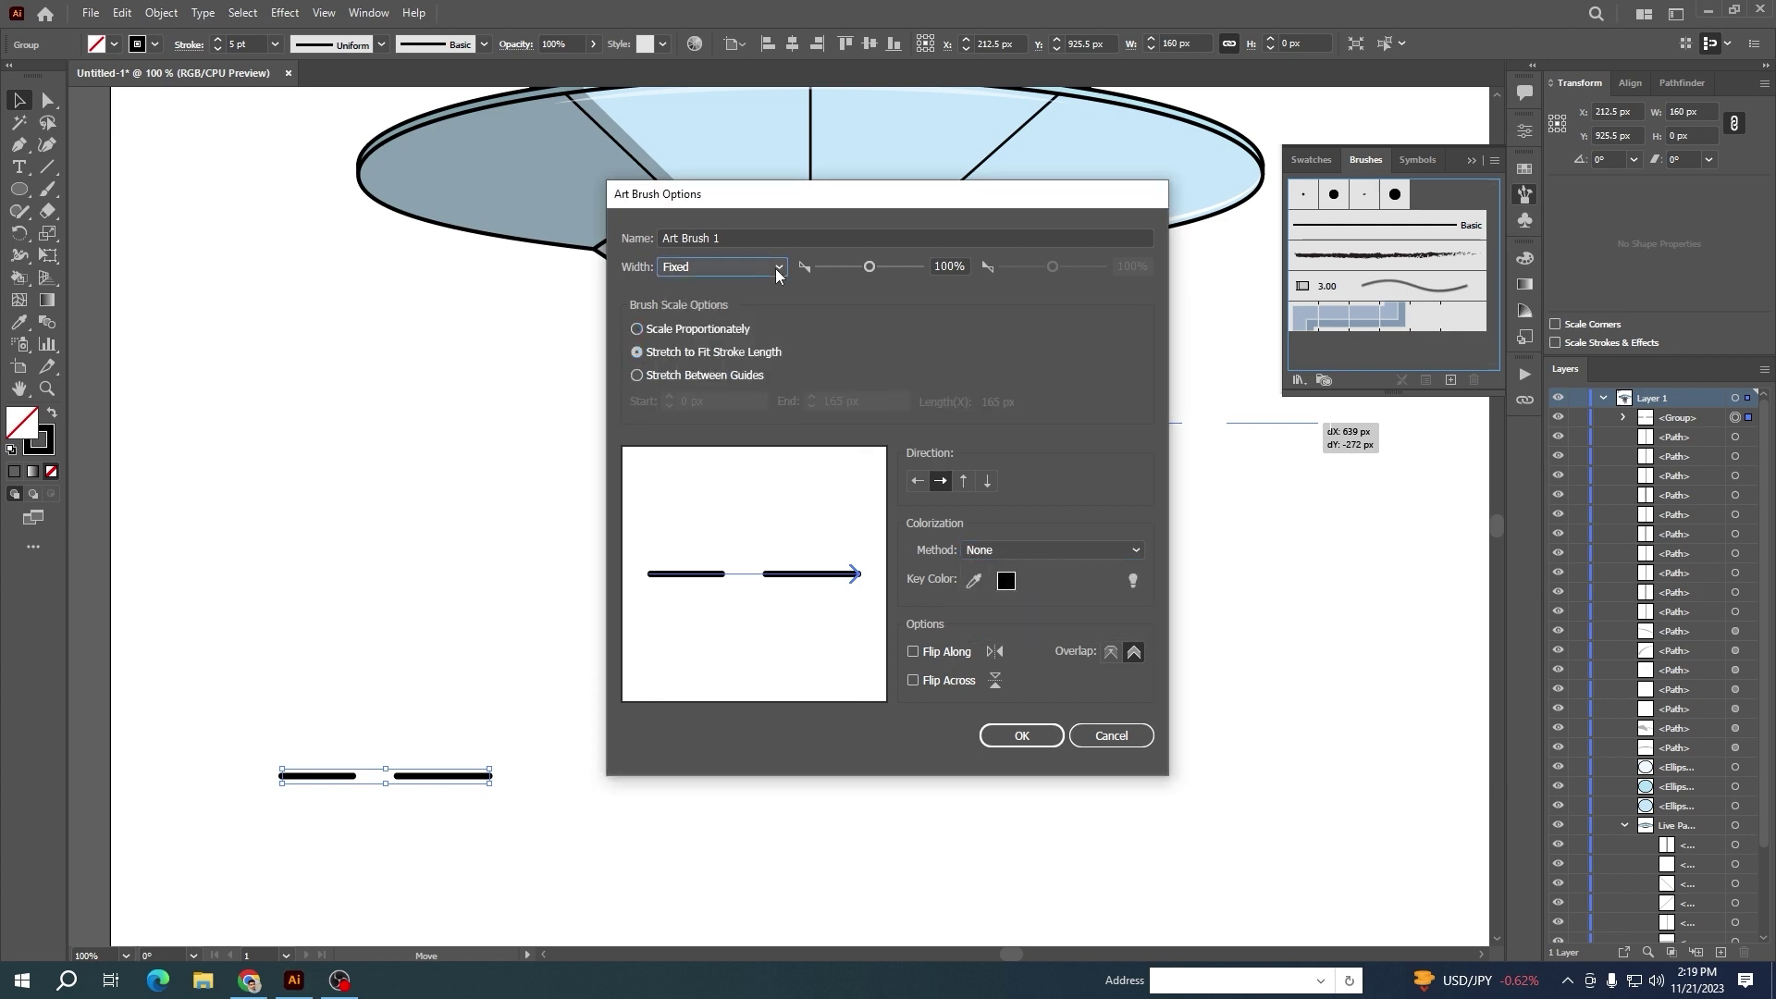
pyautogui.moveTo(870, 267); pyautogui.dragTo(906, 274)
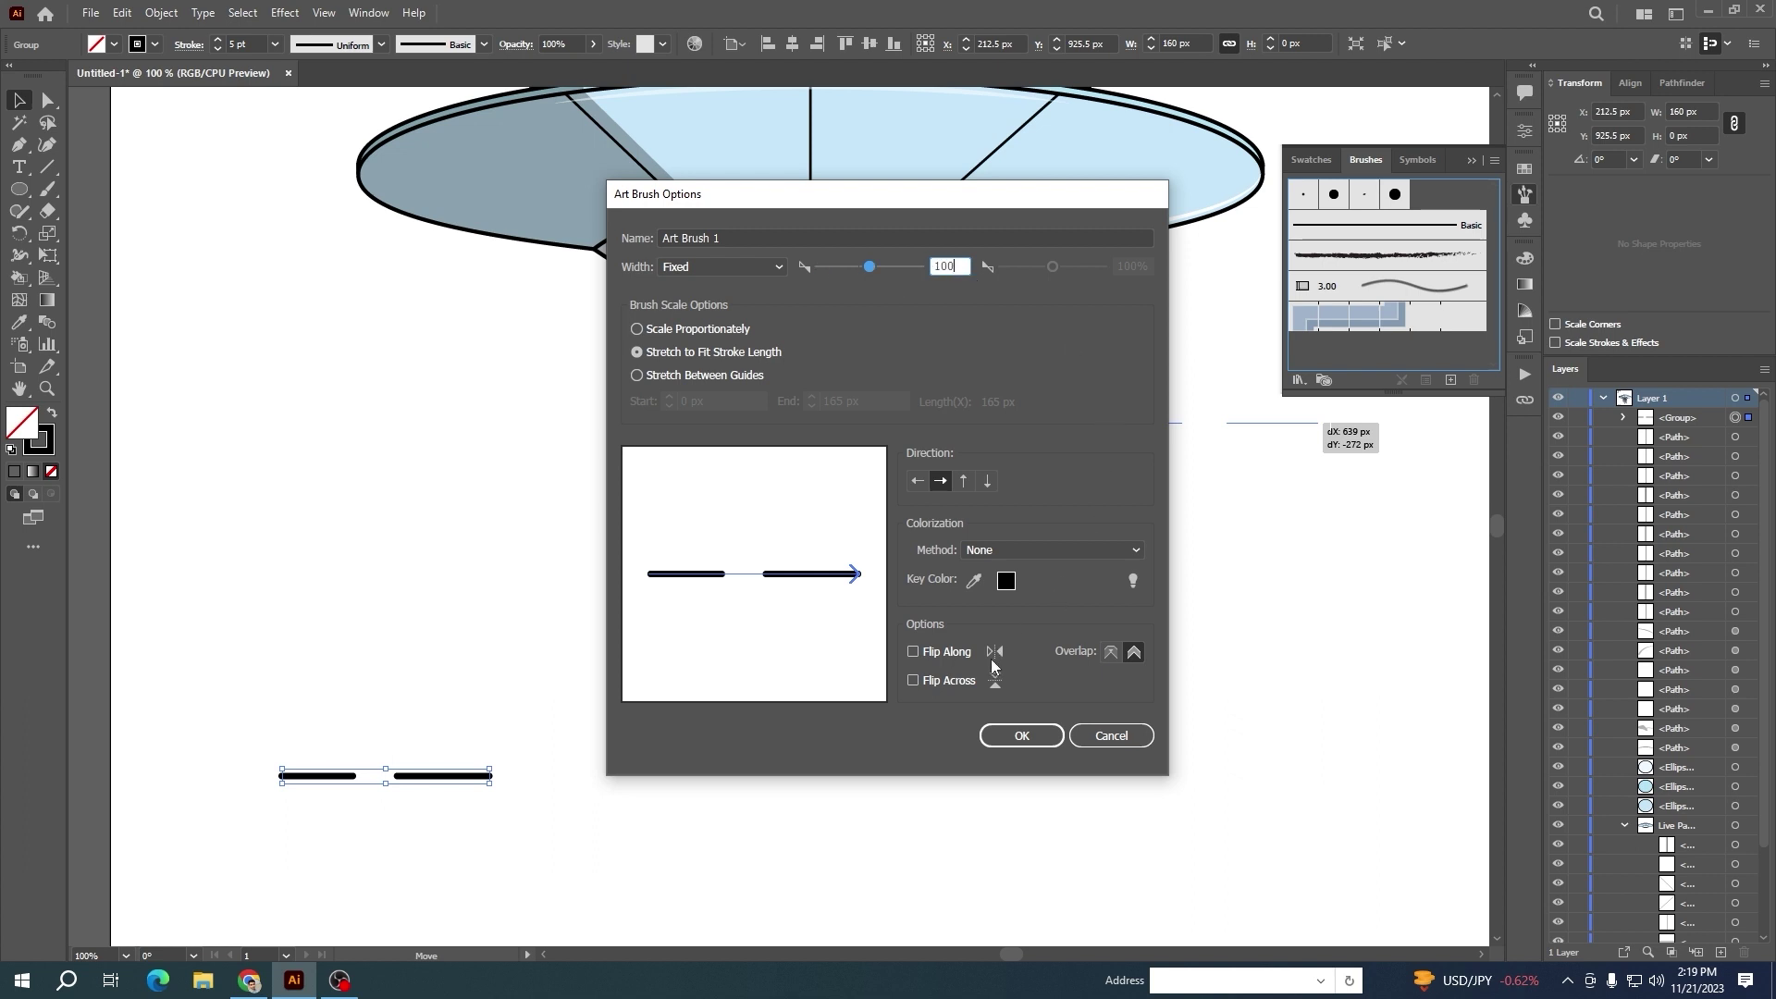
pyautogui.click(1135, 585)
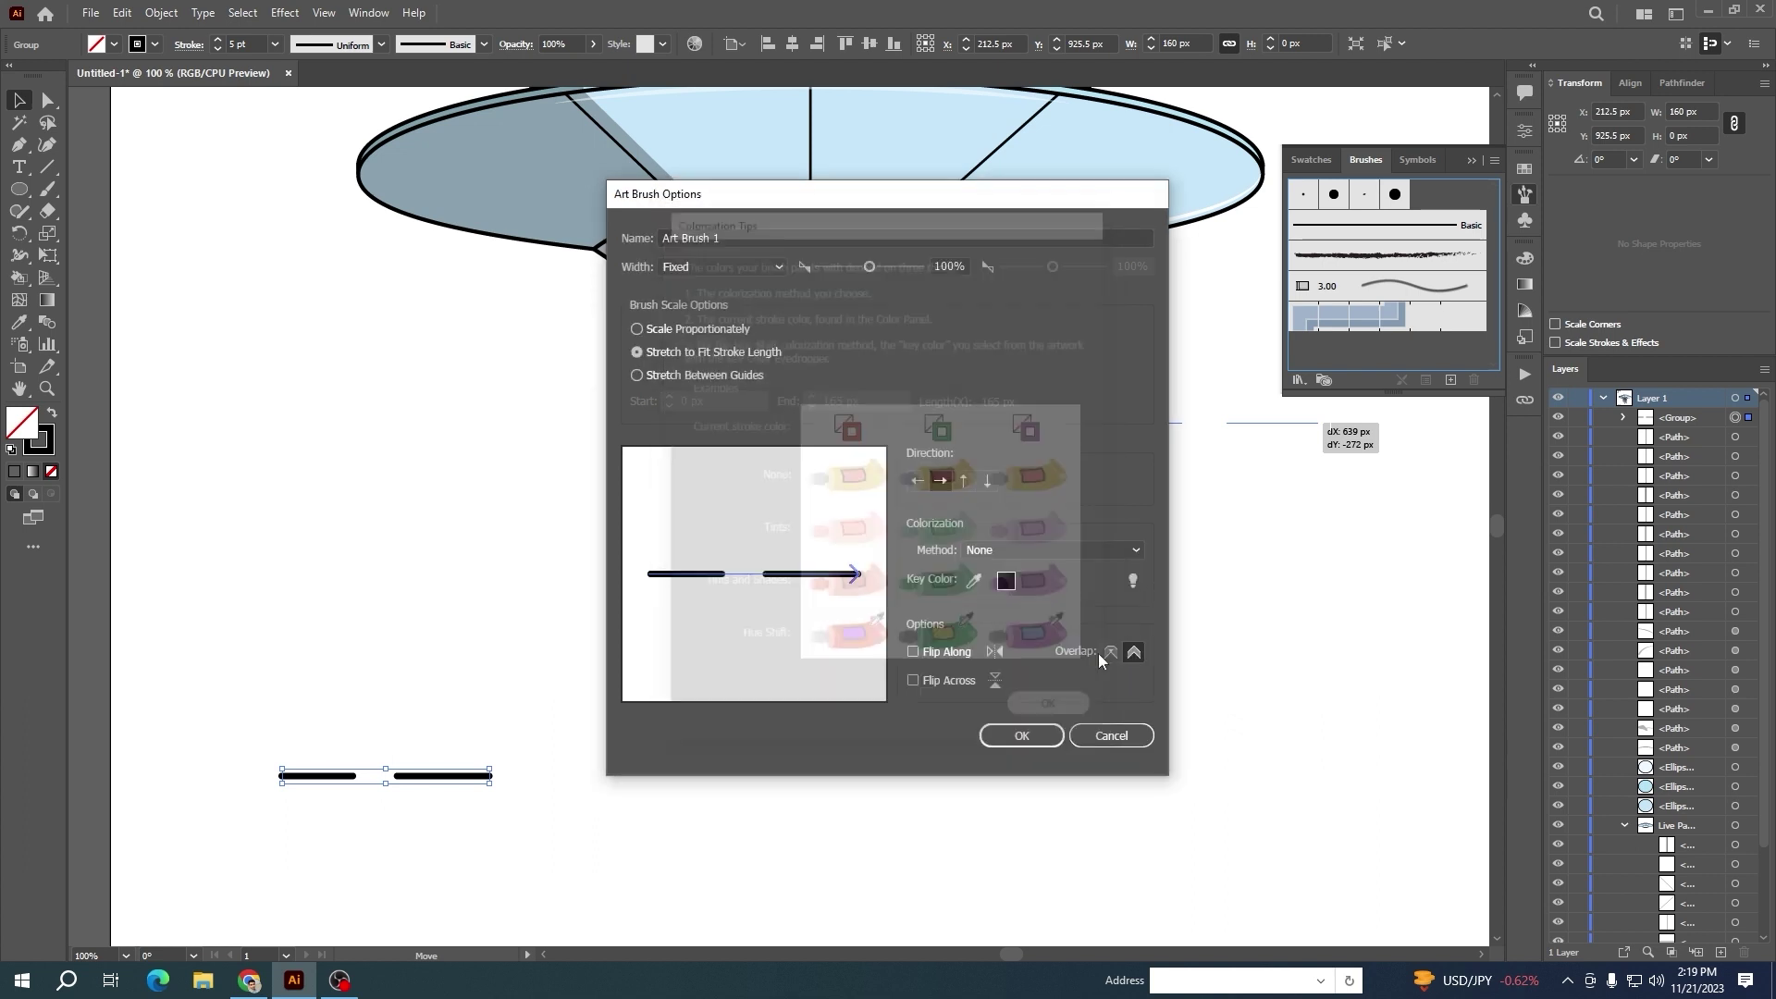
# Set the art brush's colorization to Tints and Shades, enable Flip Across and save the brush
pyautogui.click(1074, 549)
pyautogui.click(1036, 589)
pyautogui.click(912, 680)
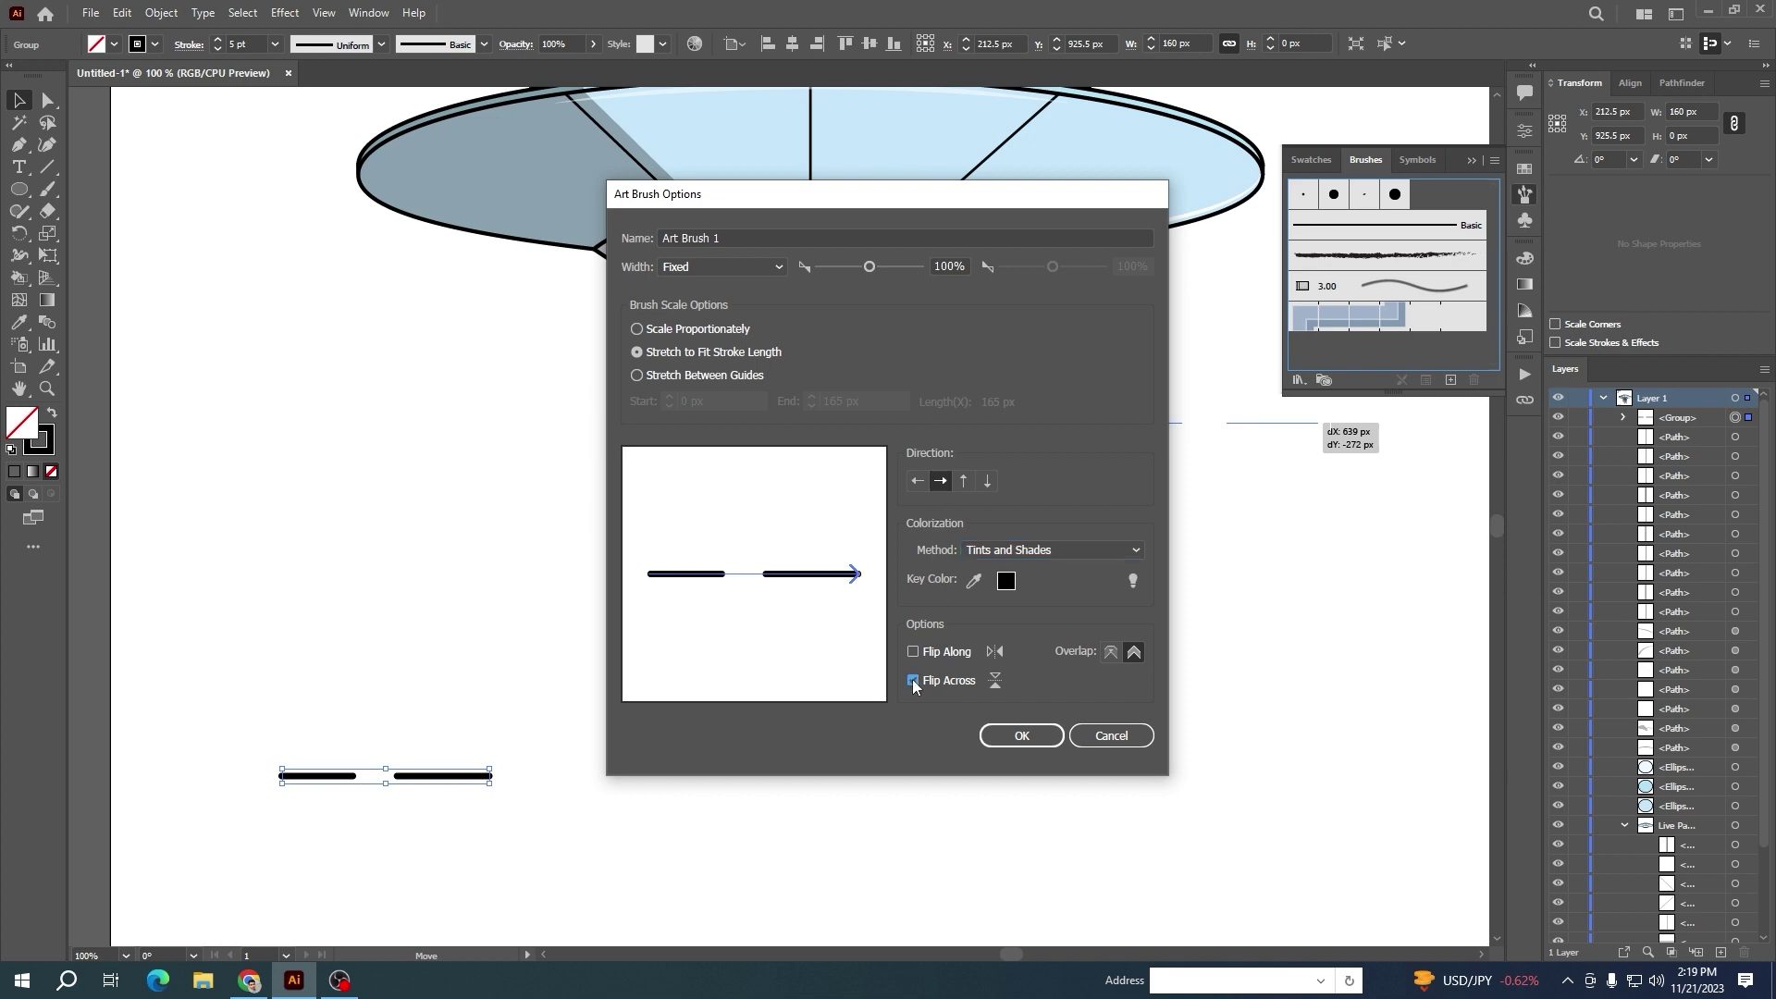
pyautogui.click(1022, 735)
# Draw two vertical lines down from the left part of the bottom ellipse with the Pen tool, the second about 223 px long
pyautogui.click(692, 294)
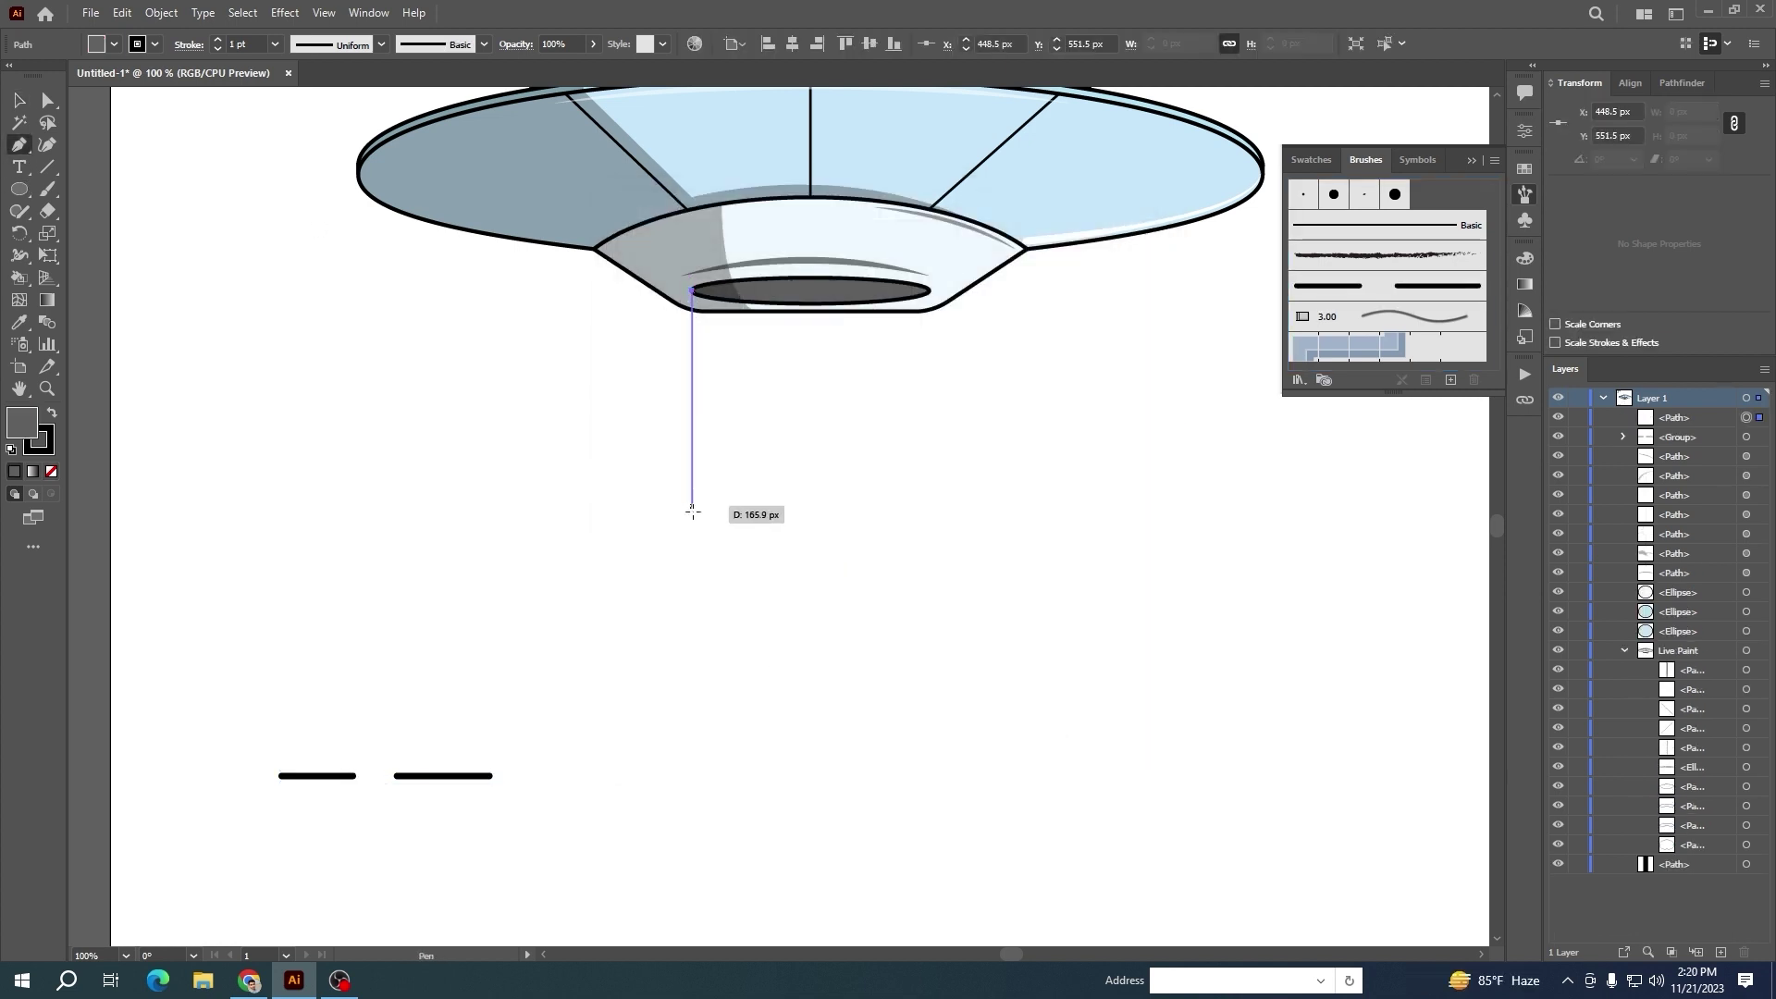
pyautogui.click(692, 517)
pyautogui.press('Escape')
pyautogui.click(716, 291)
pyautogui.click(716, 579)
pyautogui.press('Escape')
# Try to draw a third vertical line under the ellipse, and undo the attempt
pyautogui.click(732, 292)
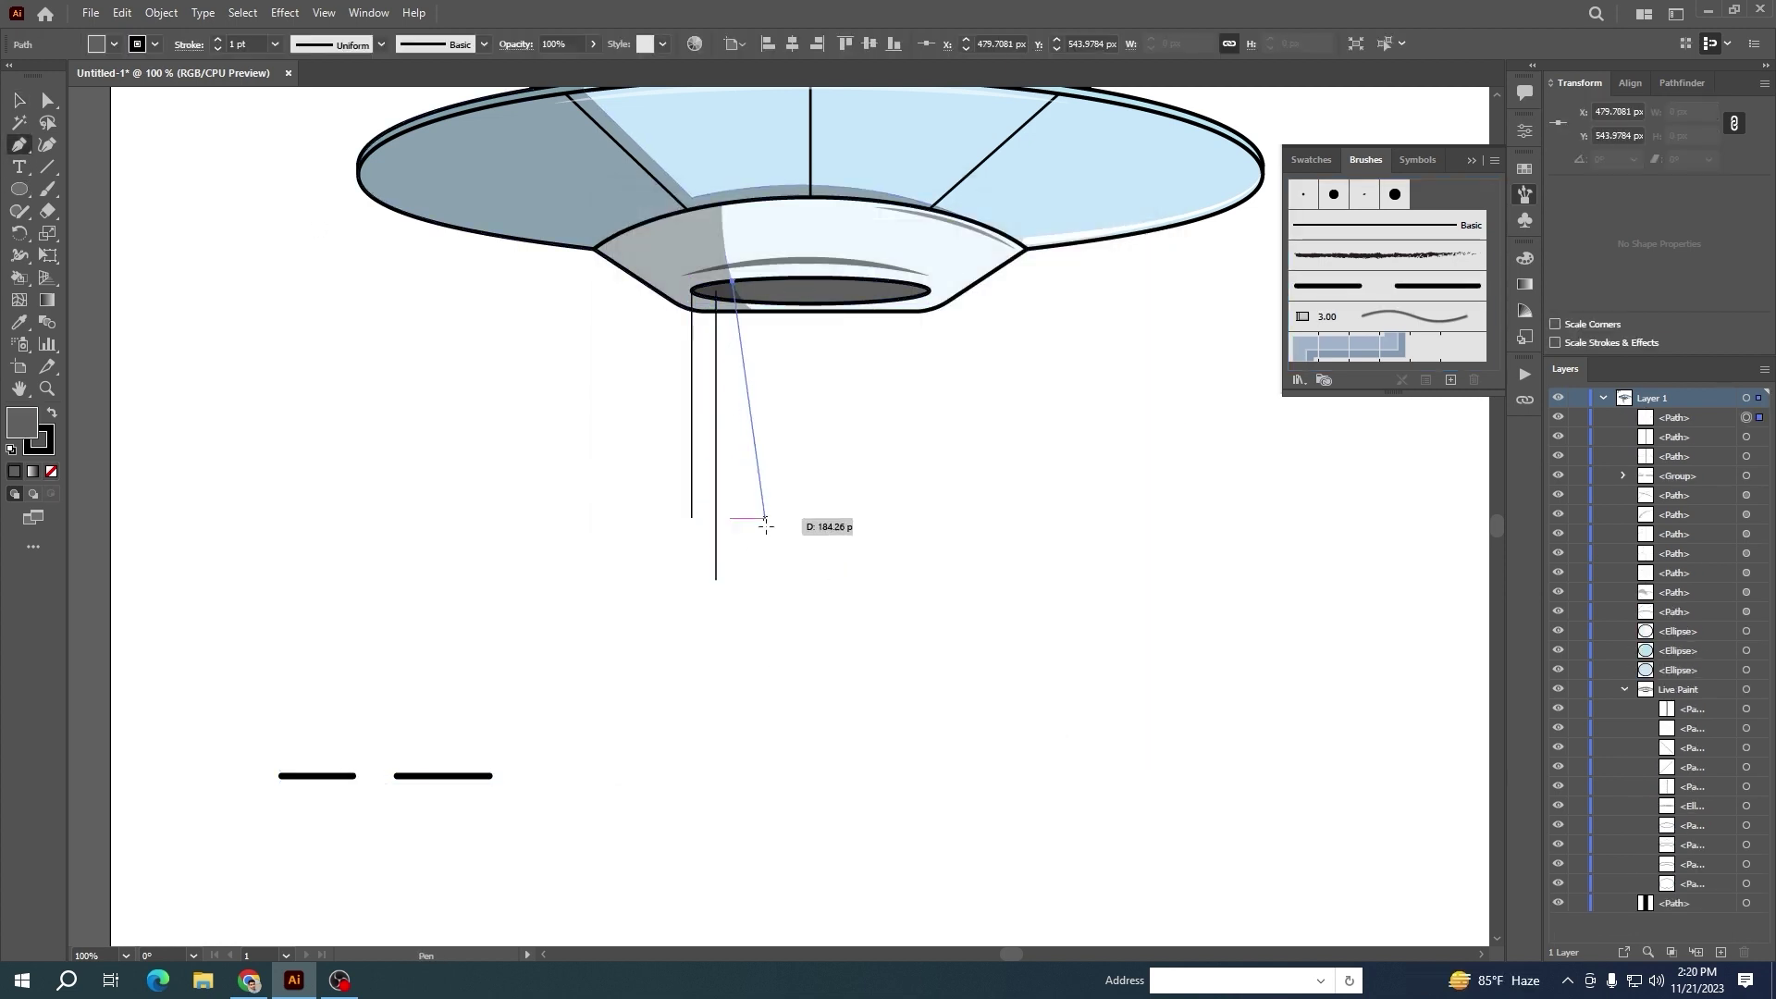
pyautogui.press('Escape')
pyautogui.click(731, 508)
pyautogui.hotkey('ctrl', 'z')
pyautogui.hotkey('ctrl', 'z')
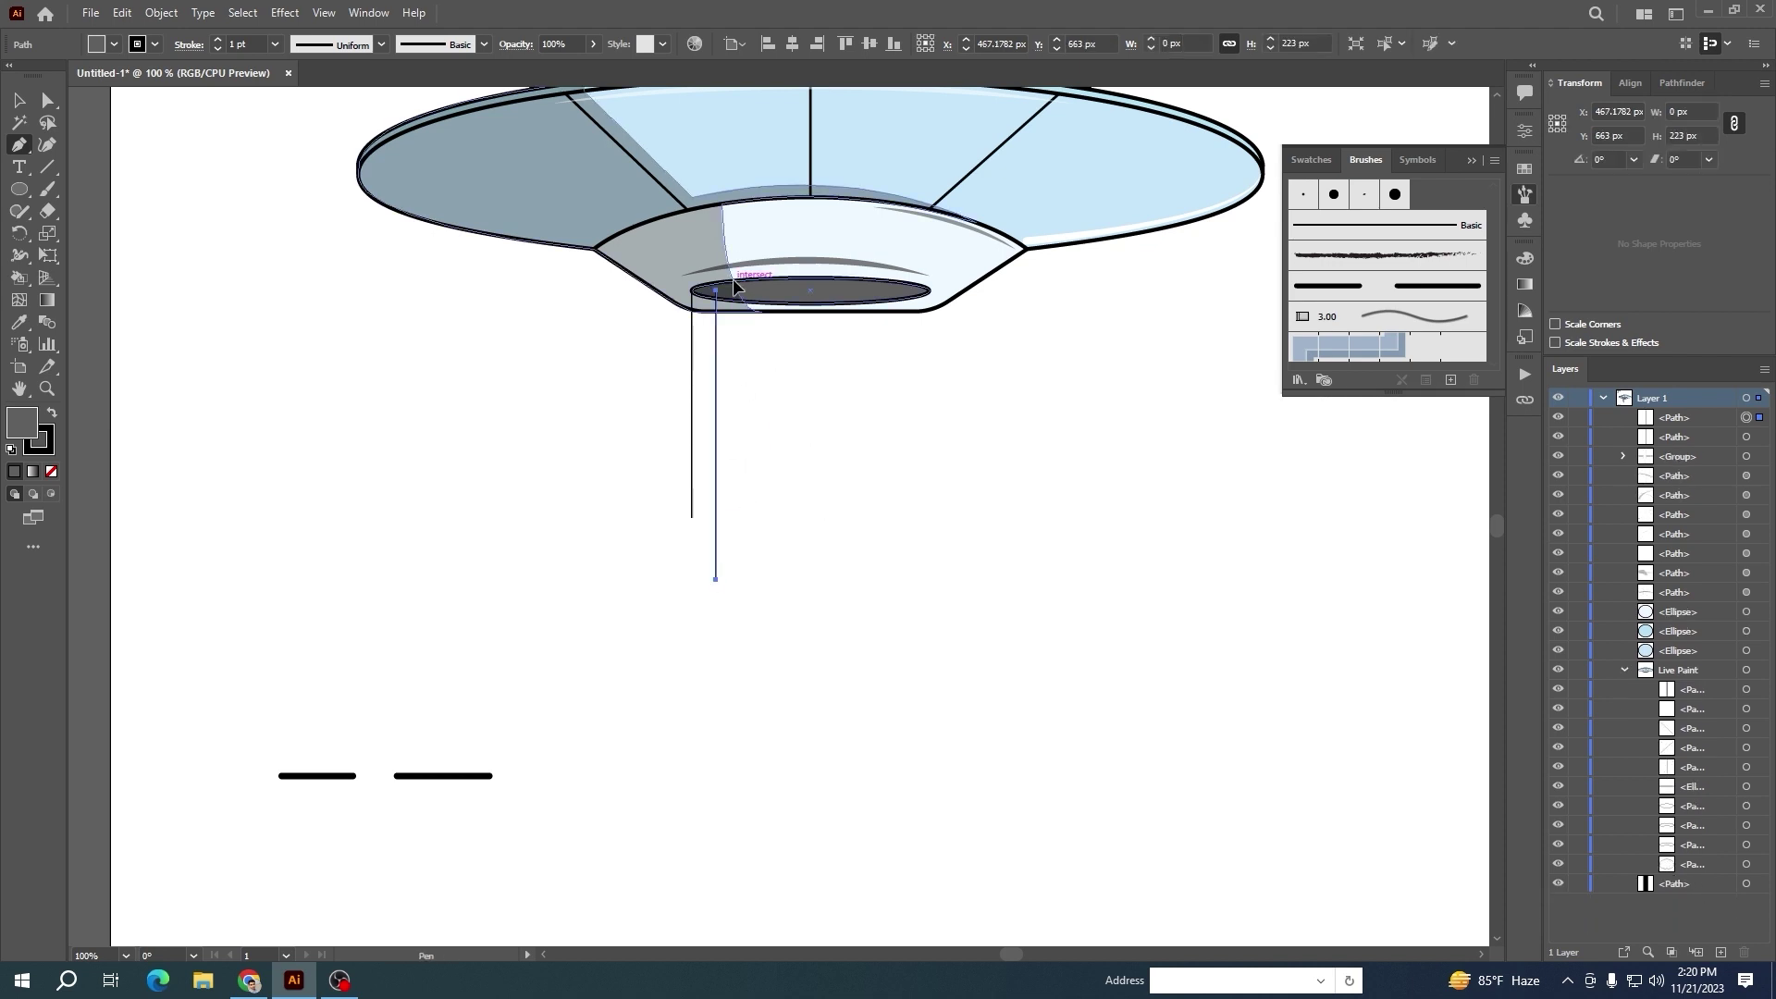
# Draw further vertical lines beside the first two, and undo all the vertical lines
pyautogui.click(732, 281)
pyautogui.click(732, 516)
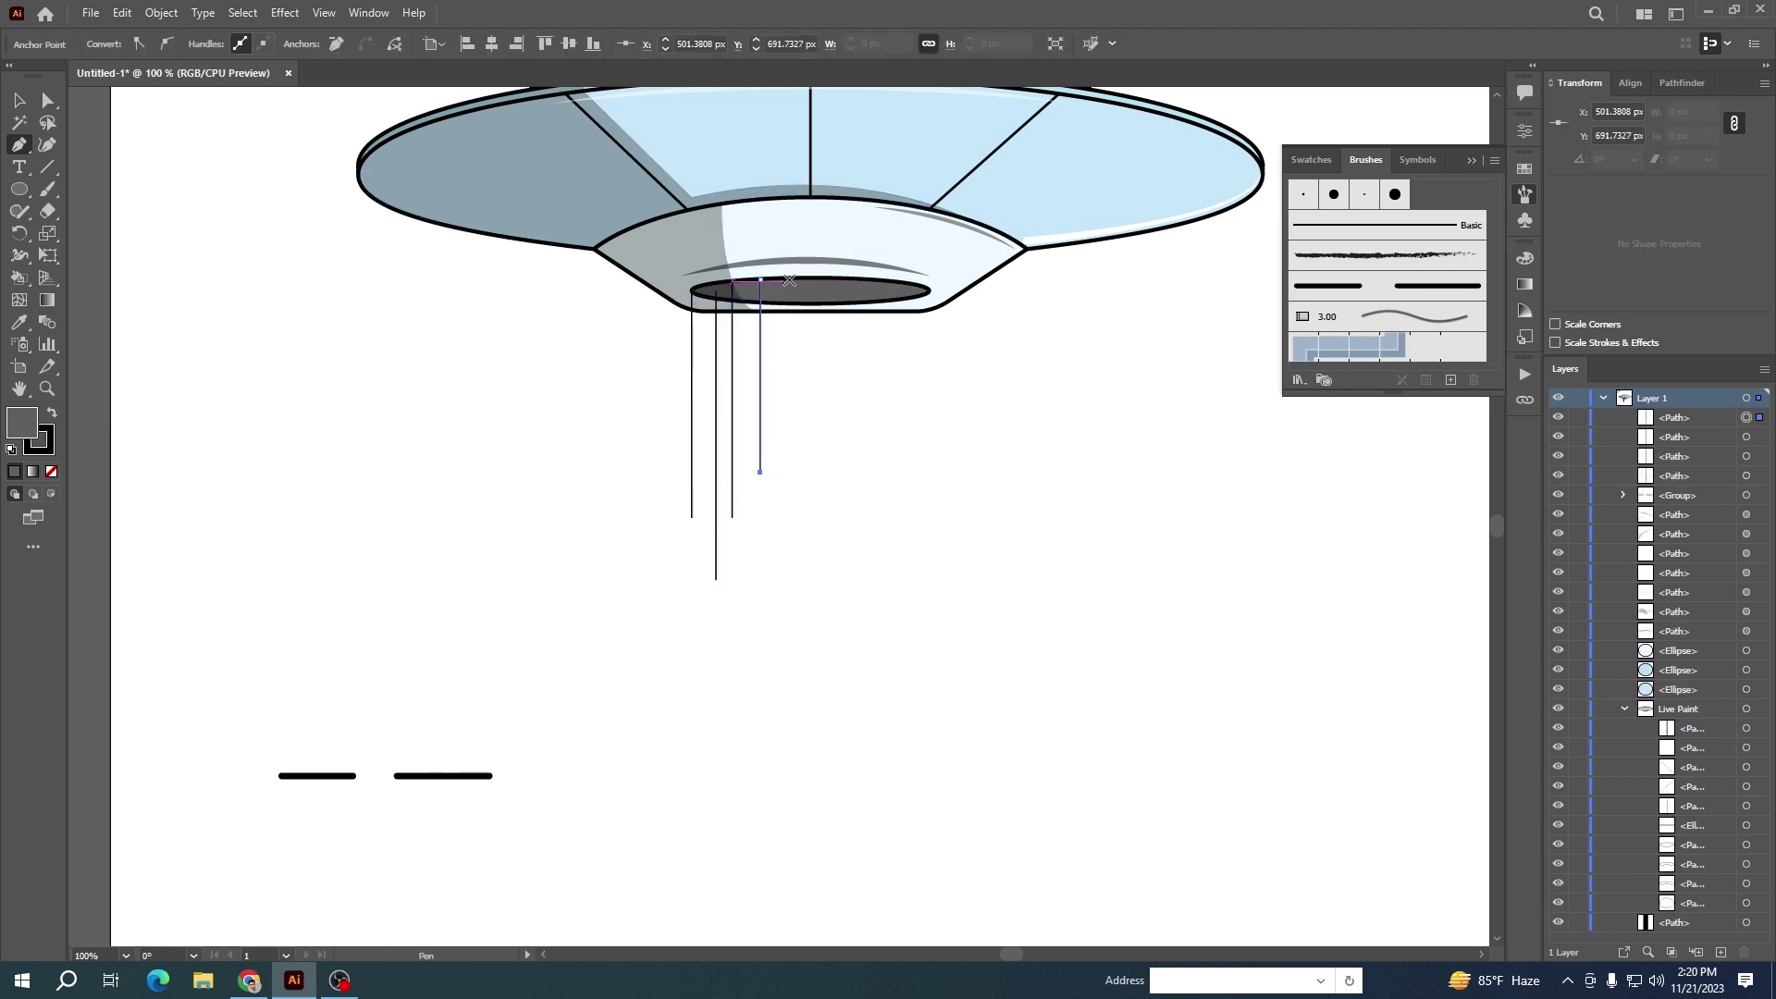
pyautogui.hotkey('ctrl', 'z')
pyautogui.hotkey('ctrl', 'z')
pyautogui.hotkey('ctrl', 'z')
pyautogui.hotkey('ctrl', 'z')
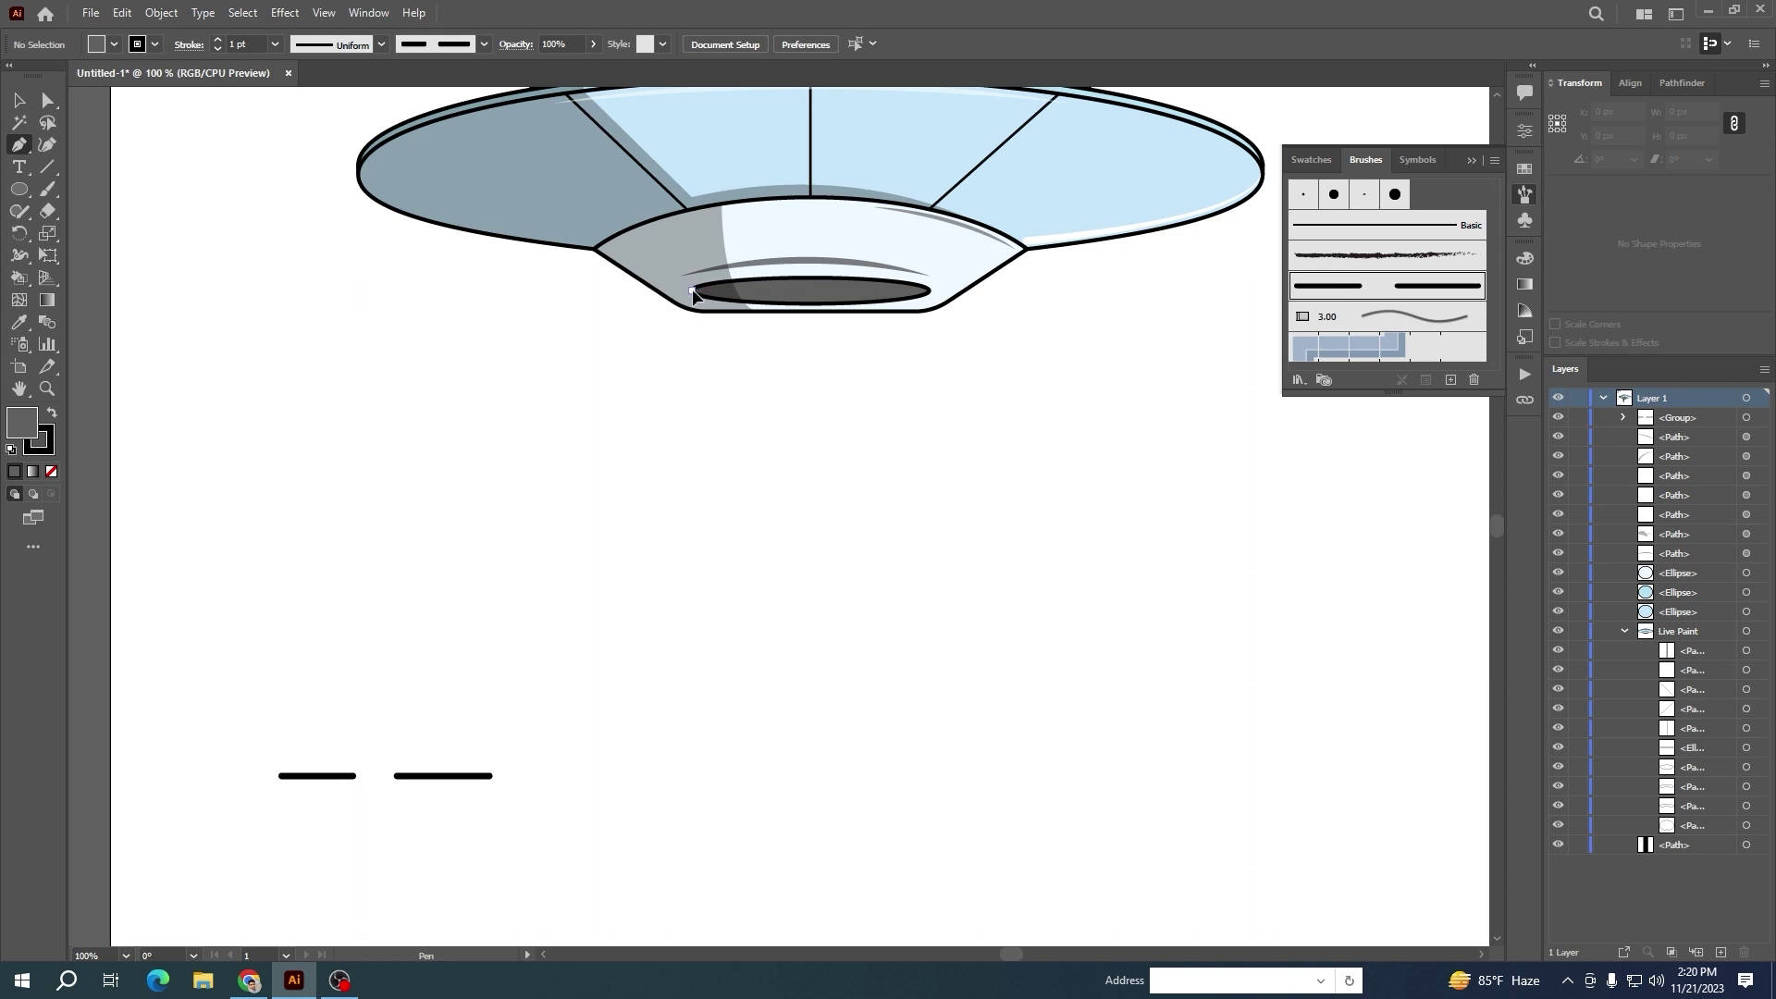
# Draw eight vertical lines of varying lengths down from across the bottom ellipse with the Pen tool
pyautogui.click(692, 290)
pyautogui.click(737, 282)
pyautogui.click(737, 621)
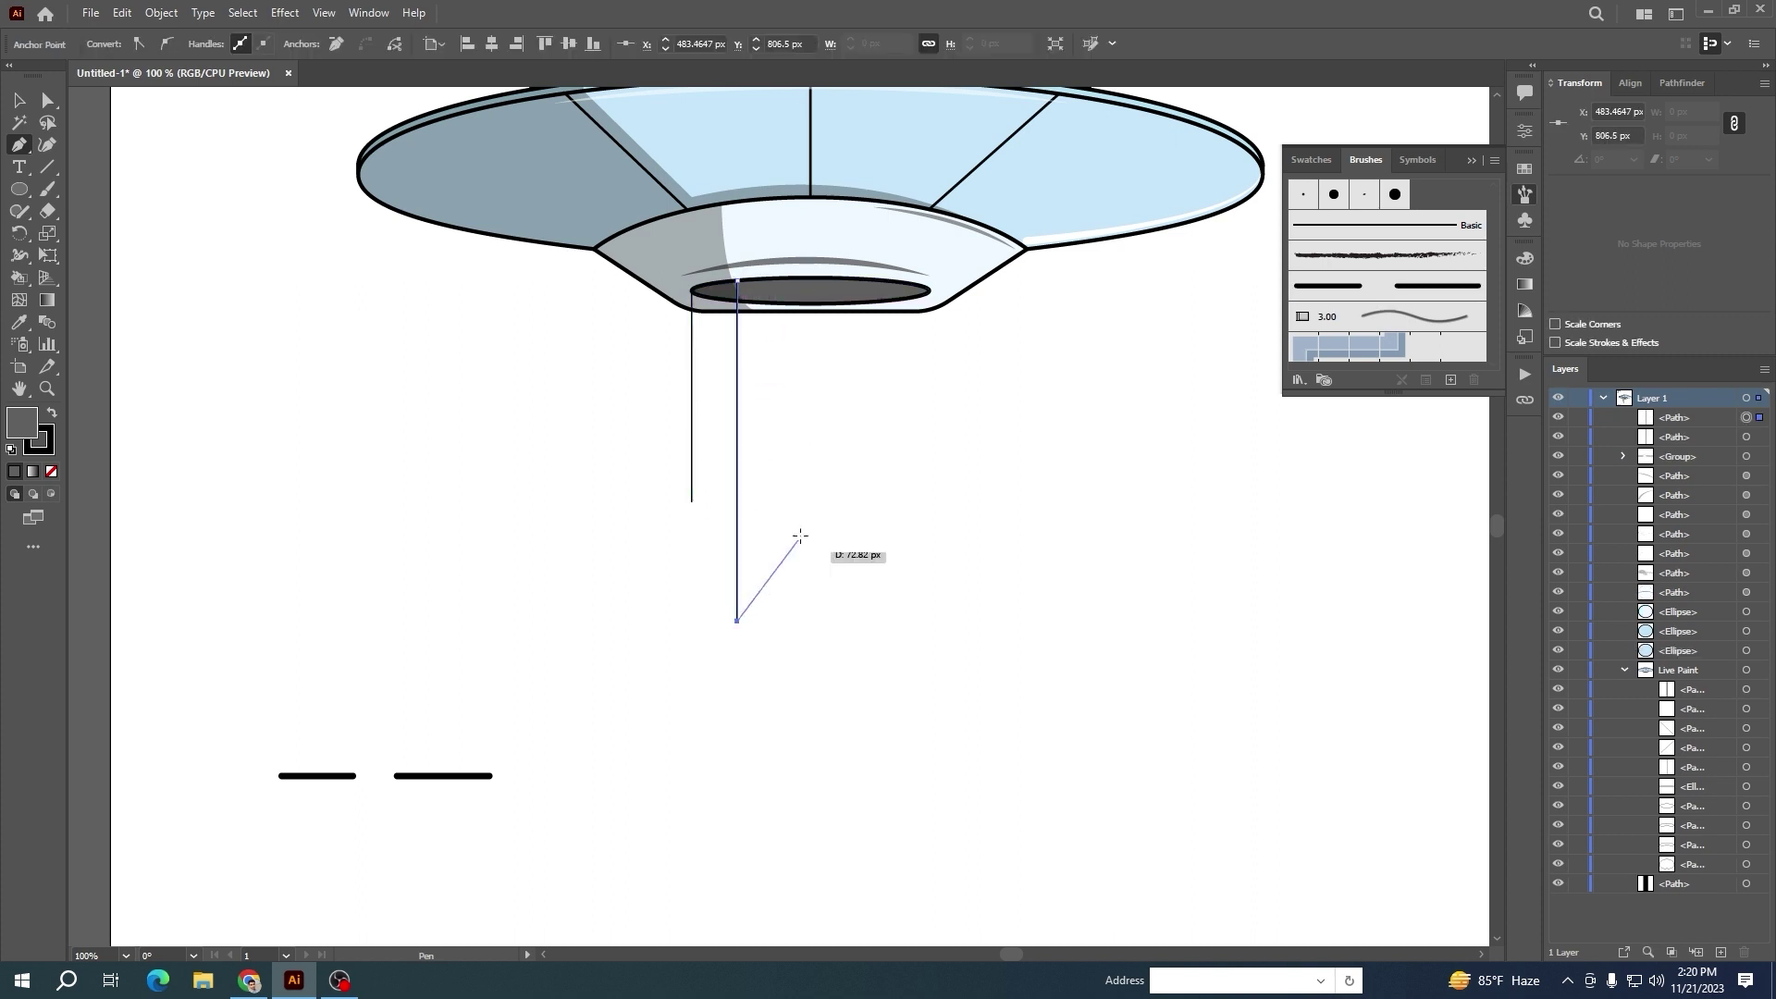
pyautogui.click(781, 280)
pyautogui.keyDown('shift'); pyautogui.click(781, 539); pyautogui.keyUp('shift')
pyautogui.click(810, 304)
pyautogui.keyDown('shift'); pyautogui.click(811, 628); pyautogui.keyUp('shift')
pyautogui.click(839, 278)
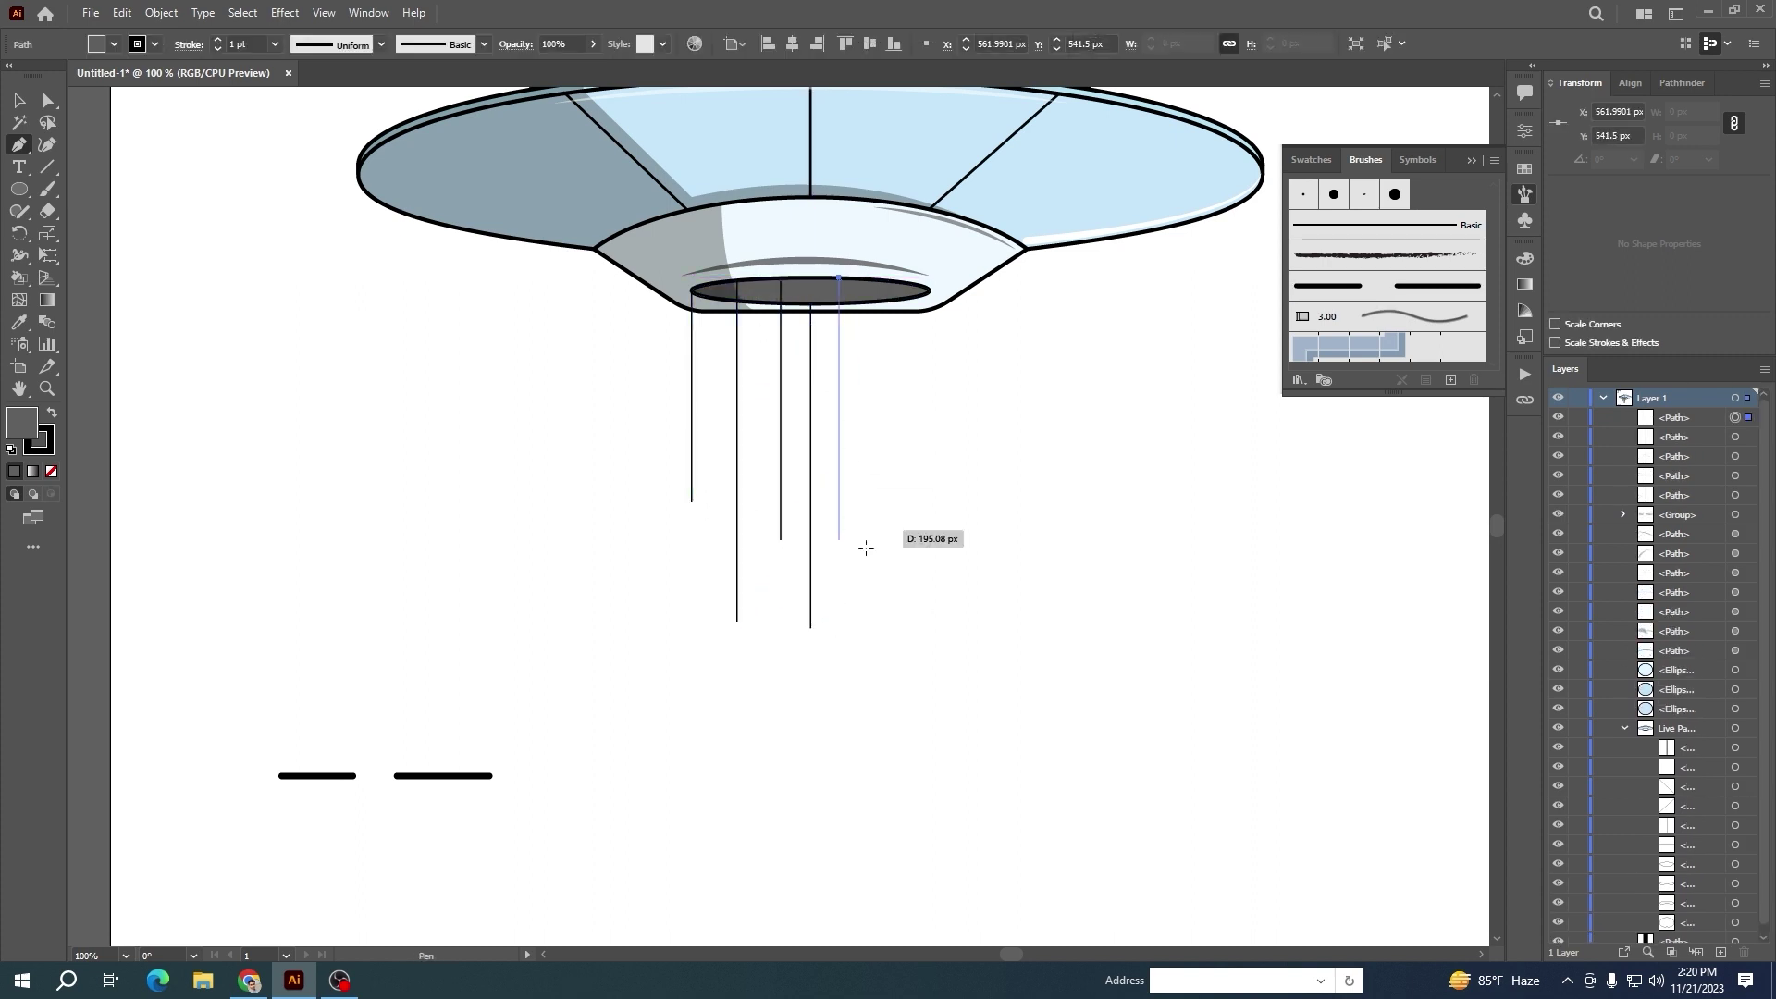
pyautogui.click(839, 461)
pyautogui.click(870, 277)
pyautogui.click(870, 613)
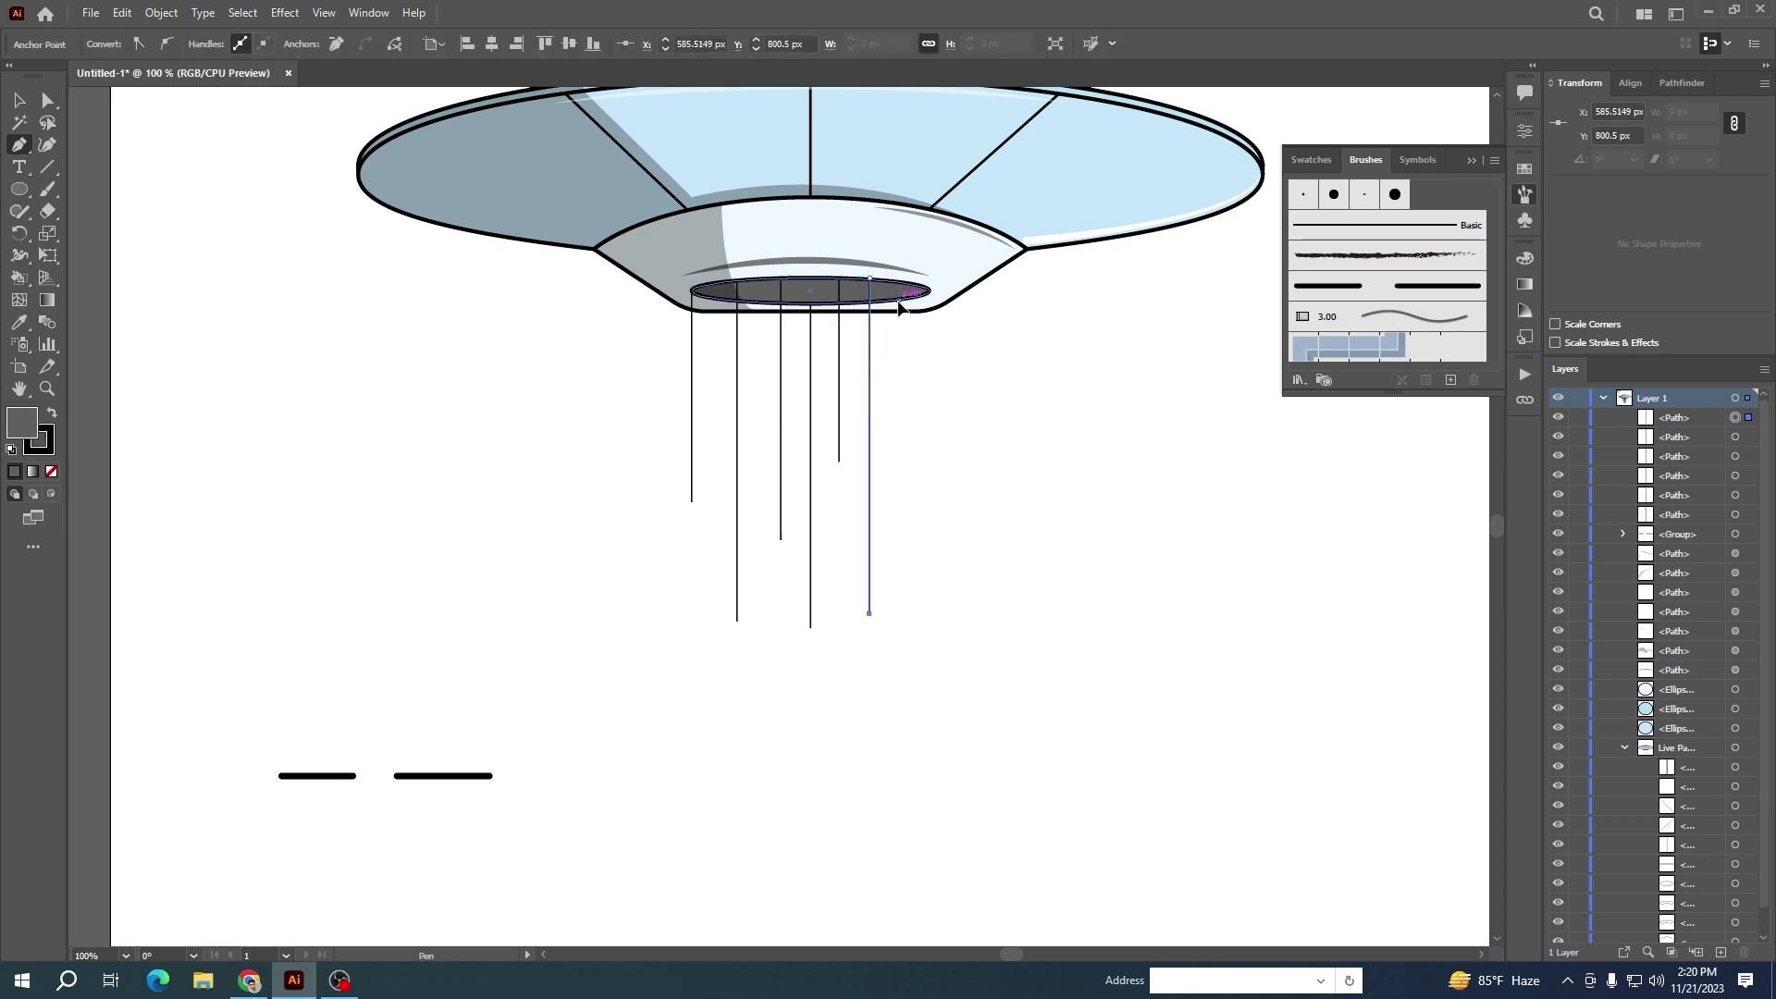
pyautogui.click(898, 298)
pyautogui.click(898, 501)
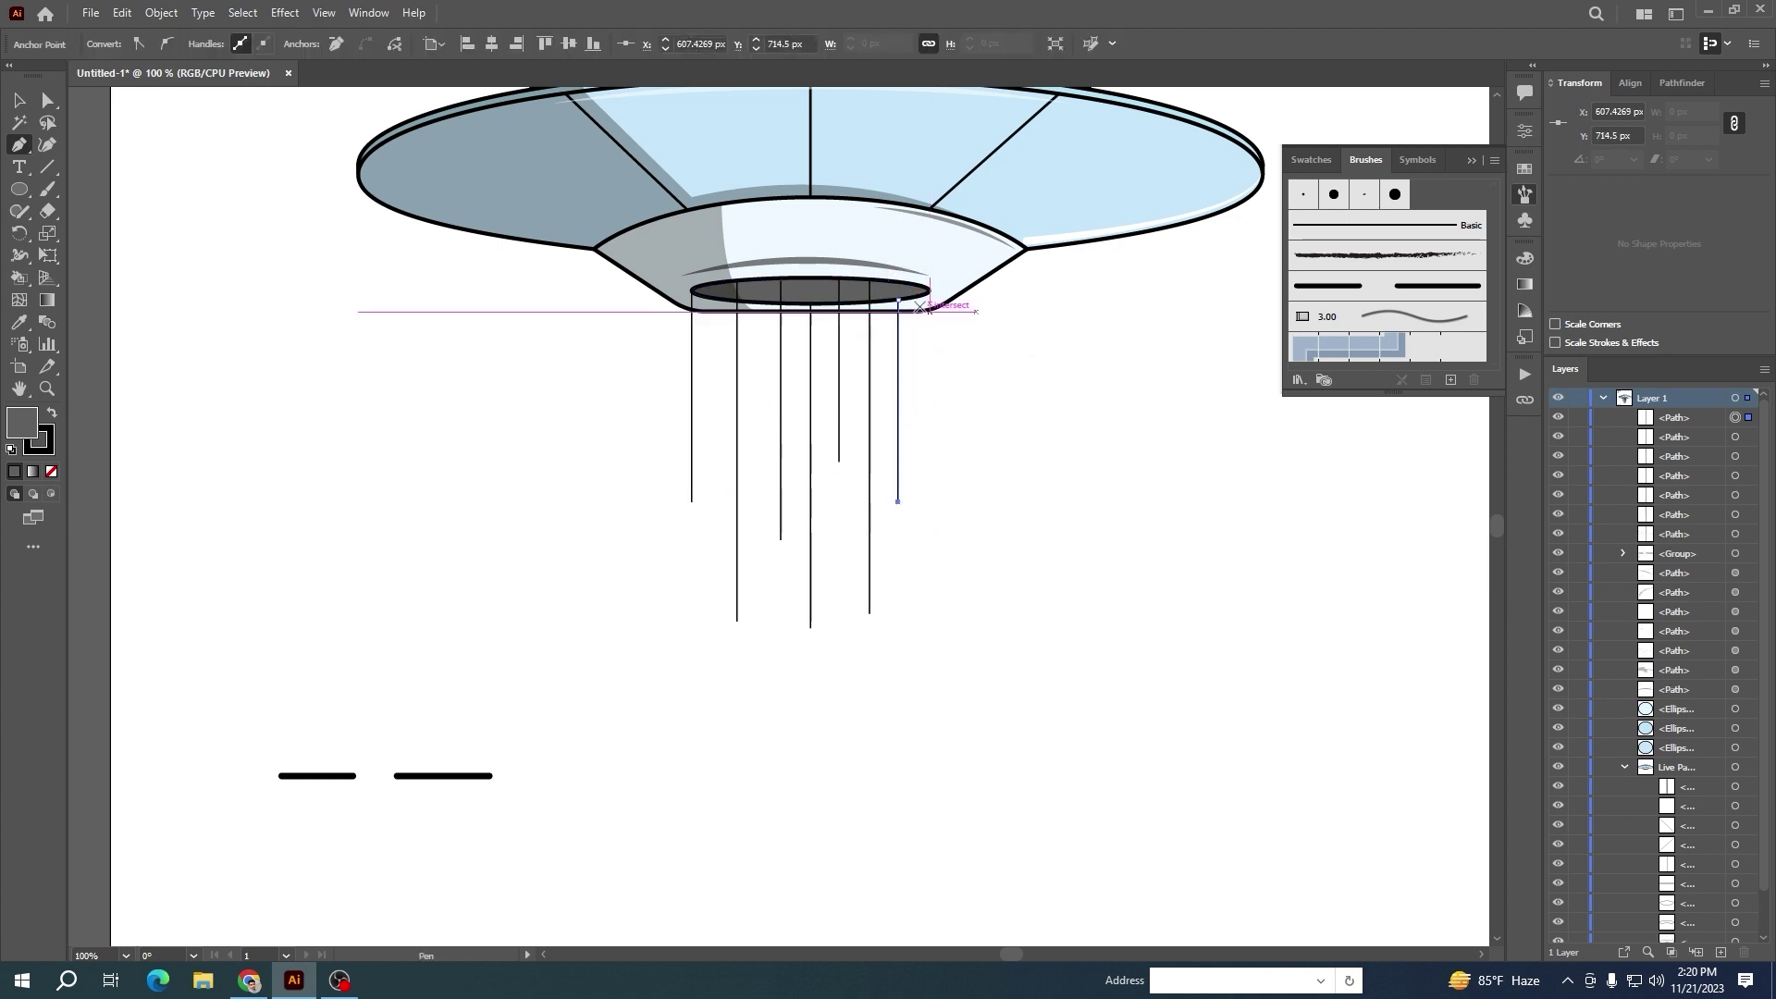
pyautogui.click(929, 290)
pyautogui.click(929, 426)
# Try the broken-line art brush on the vertical lines, and undo it together with all the lines
pyautogui.press('Escape')
pyautogui.press('v')
pyautogui.moveTo(1013, 736); pyautogui.dragTo(545, 351)
pyautogui.click(1446, 296)
pyautogui.hotkey('ctrl', 'z')
pyautogui.hotkey('ctrl', 'z')
pyautogui.hotkey('ctrl', 'z')
pyautogui.hotkey('ctrl', 'z')
pyautogui.hotkey('ctrl', 'z')
pyautogui.hotkey('ctrl', 'z')
pyautogui.hotkey('ctrl', 'z')
pyautogui.hotkey('ctrl', 'z')
pyautogui.hotkey('ctrl', 'z')
pyautogui.hotkey('ctrl', 'z')
pyautogui.hotkey('ctrl', 'z')
pyautogui.hotkey('ctrl', 'z')
pyautogui.hotkey('ctrl', 'z')
pyautogui.hotkey('ctrl', 'z')
pyautogui.hotkey('ctrl', 'z')
pyautogui.hotkey('ctrl', 'z')
pyautogui.hotkey('ctrl', 'z')
pyautogui.hotkey('ctrl', 'z')
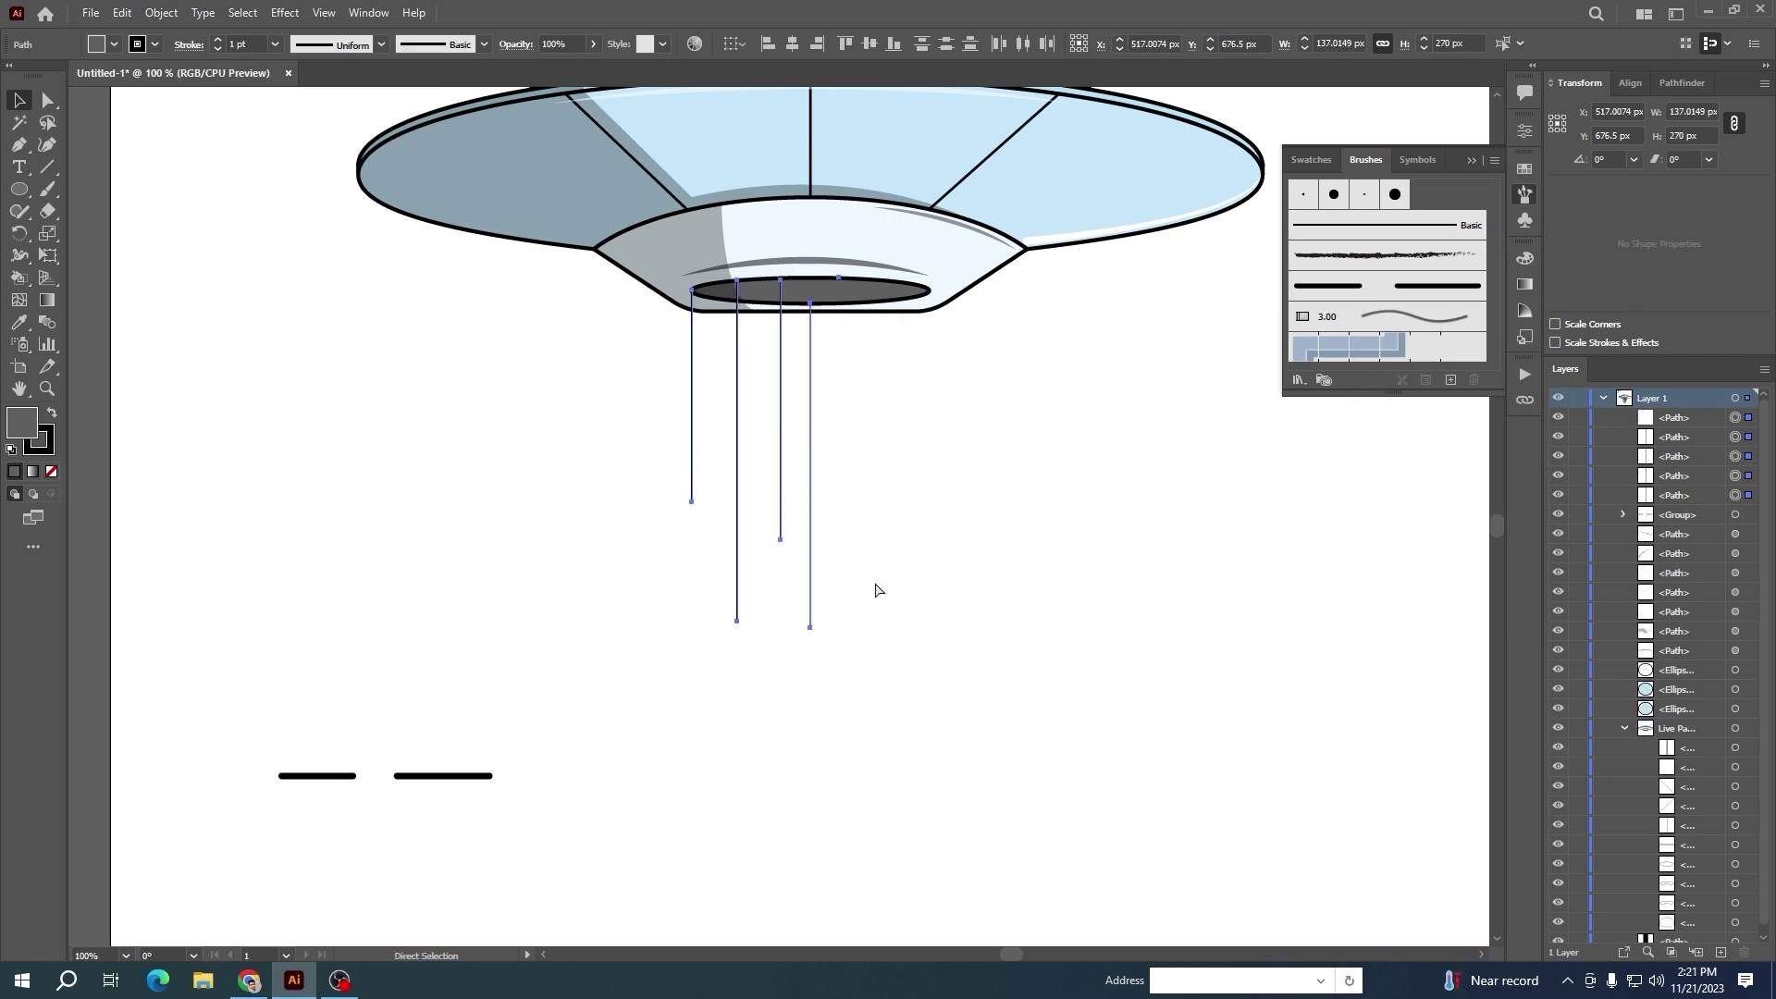
# Draw eight vertical lines of varying lengths down from the bottom ellipse with the Line Segment tool, the first about 169 px long
pyautogui.moveTo(691, 291); pyautogui.dragTo(692, 508)
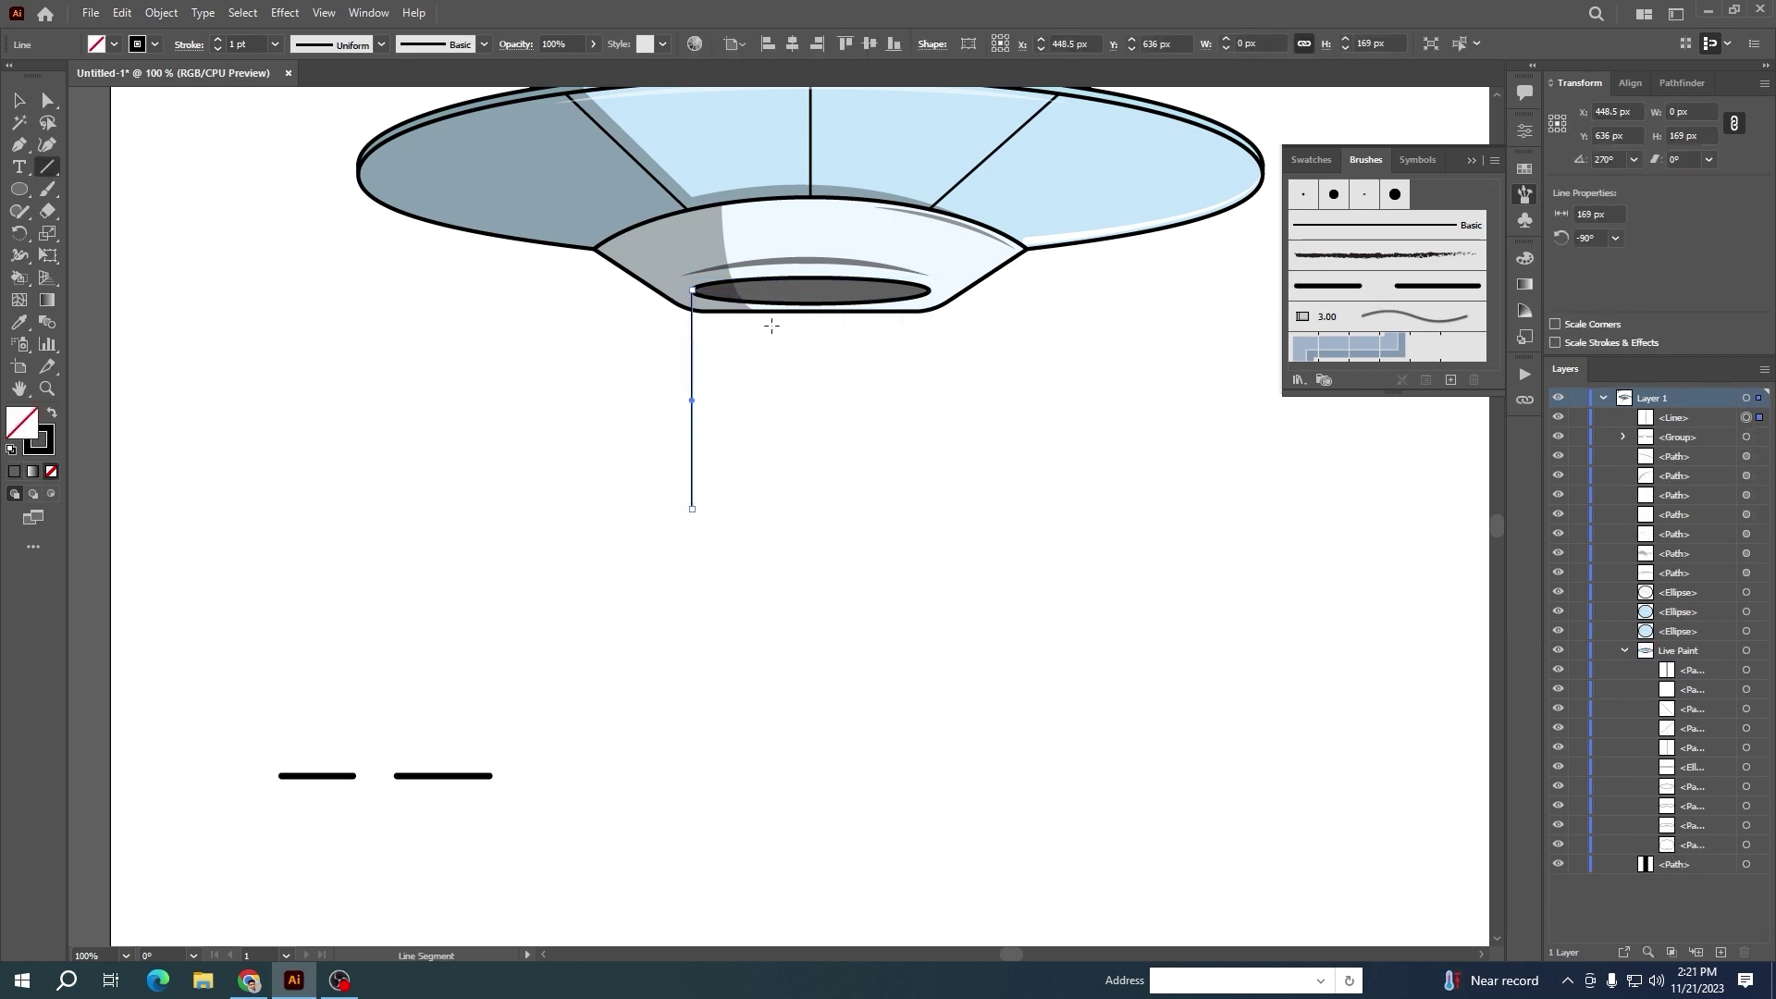
pyautogui.moveTo(732, 291); pyautogui.dragTo(732, 485)
pyautogui.moveTo(797, 278); pyautogui.dragTo(798, 574)
pyautogui.moveTo(766, 291); pyautogui.dragTo(766, 510)
pyautogui.moveTo(836, 278)
pyautogui.mouseDown()
pyautogui.moveTo(837, 509)
pyautogui.moveTo(875, 600)
pyautogui.mouseUp()
pyautogui.moveTo(899, 299)
pyautogui.mouseDown()
pyautogui.moveTo(900, 531)
pyautogui.moveTo(918, 477)
pyautogui.mouseUp()
# Try the broken-line art brush on the eight line segments, and undo it
pyautogui.press('v')
pyautogui.moveTo(968, 643); pyautogui.dragTo(680, 384)
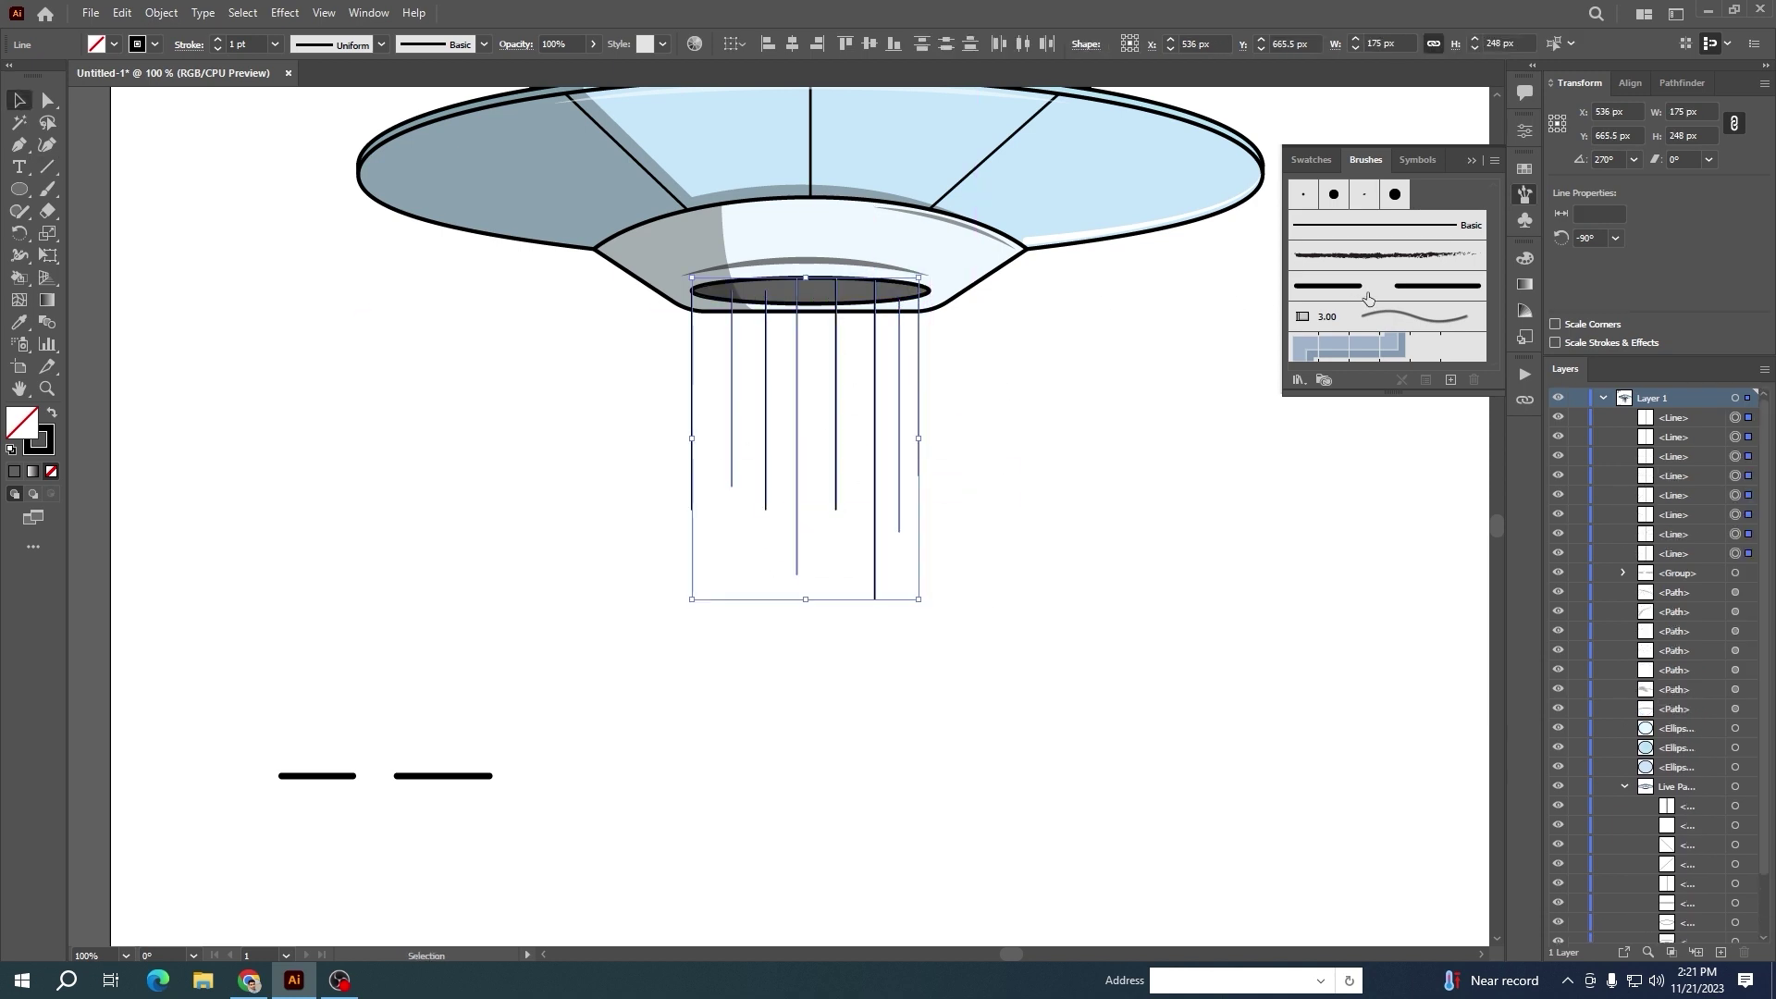
pyautogui.click(1434, 286)
pyautogui.click(962, 555)
pyautogui.scroll(-2, 962, 555)
pyautogui.scroll(1, 974, 558)
pyautogui.hotkey('ctrl', 'z')
# Vary the beam lines' lengths by moving several of their lower end points up or down with Direct Selection
pyautogui.press('a')
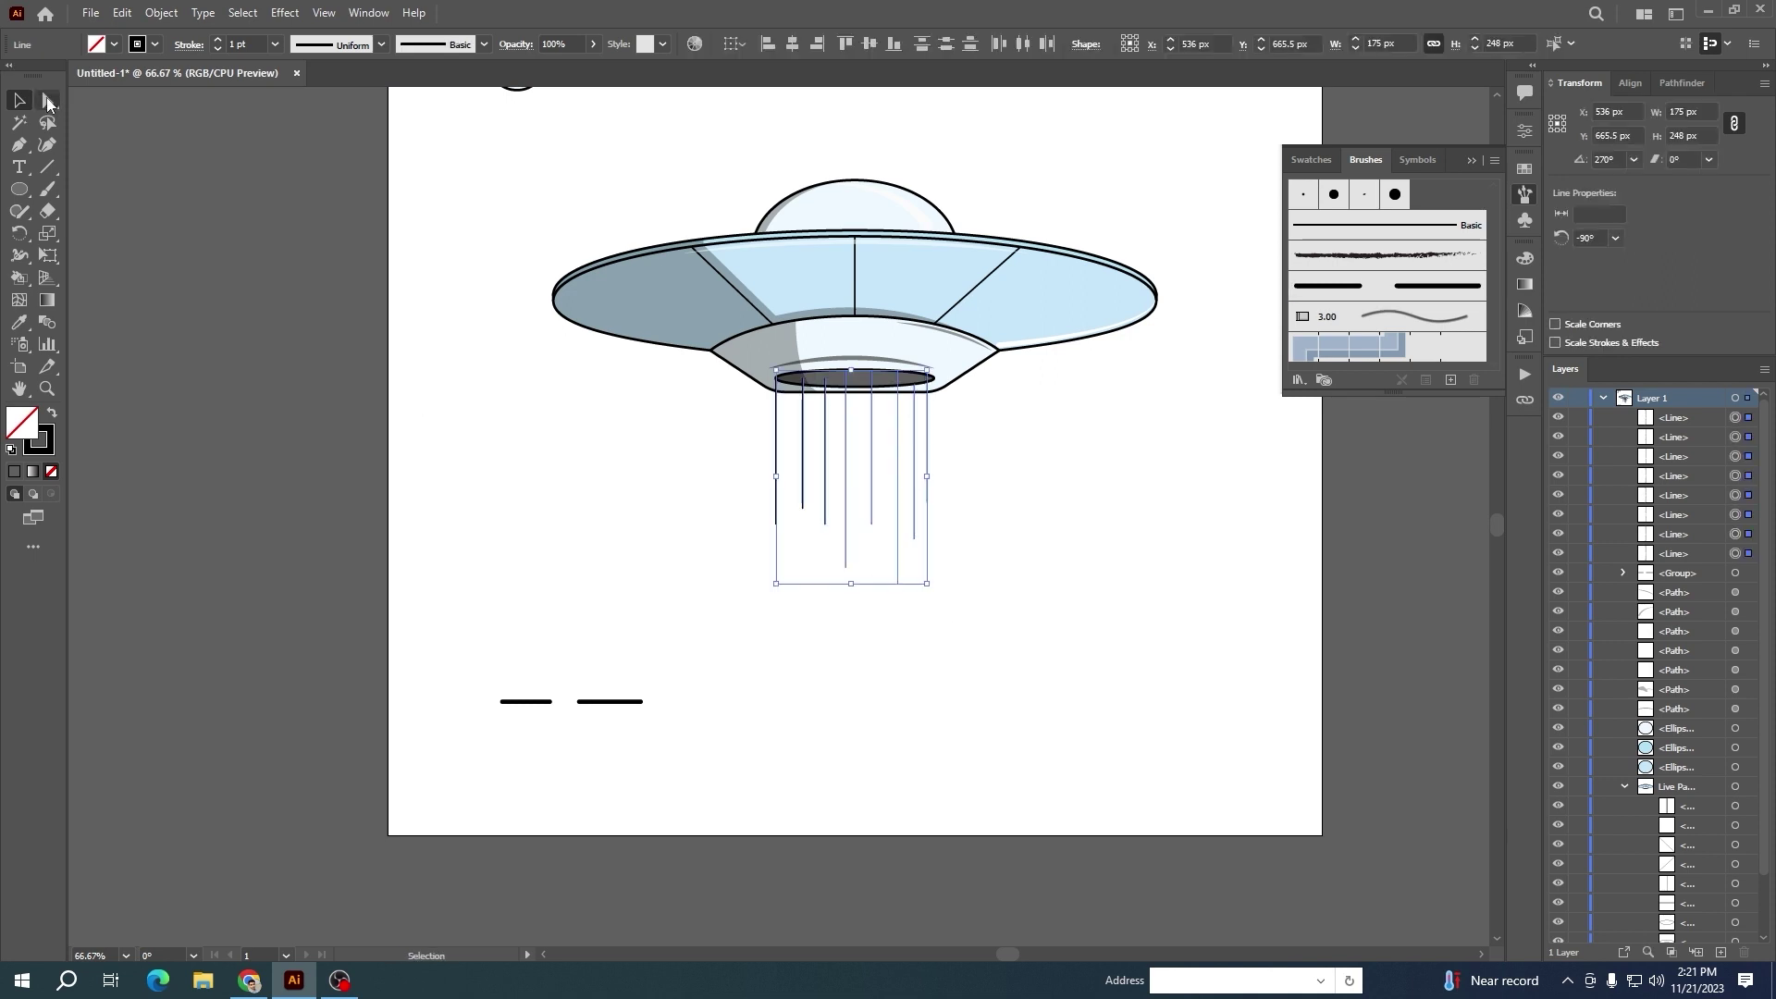
pyautogui.moveTo(829, 563); pyautogui.dragTo(951, 627)
pyautogui.hotkey('shift', 'Down')
pyautogui.hotkey('shift', 'Down')
pyautogui.hotkey('shift', 'Down')
pyautogui.hotkey('shift', 'Down')
pyautogui.moveTo(815, 511)
pyautogui.mouseDown()
pyautogui.moveTo(836, 557)
pyautogui.moveTo(800, 496)
pyautogui.mouseUp()
pyautogui.hotkey('shift', 'Up')
pyautogui.hotkey('shift', 'Up')
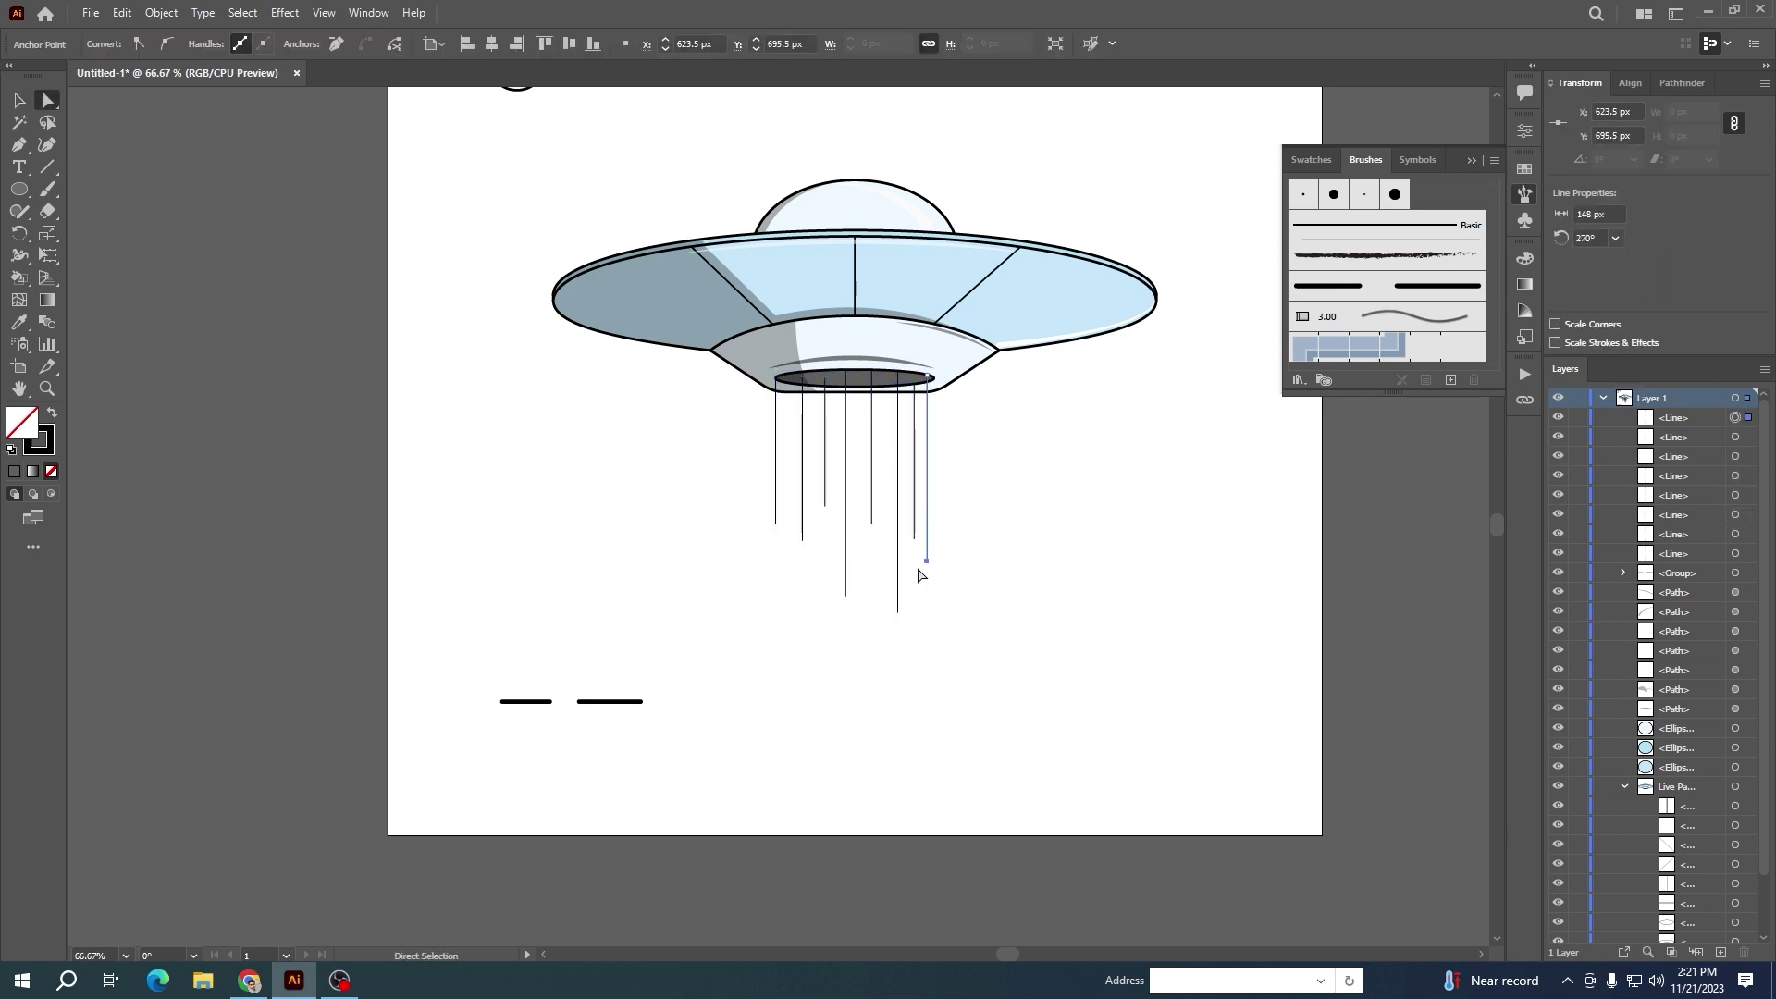
# Apply the broken-line art brush to all the vertical beam lines and deselect them
pyautogui.moveTo(653, 414); pyautogui.dragTo(653, 413)
pyautogui.click(1425, 286)
pyautogui.press('v')
pyautogui.click(424, 386)
# Delete the two sample dashes below the saucer and the leftover artwork above it
pyautogui.moveTo(711, 816); pyautogui.dragTo(394, 622)
pyautogui.press('Delete')
pyautogui.moveTo(1095, 472); pyautogui.dragTo(897, 680)
pyautogui.hotkey('ctrl', '-')
pyautogui.moveTo(597, 289); pyautogui.dragTo(357, 385)
pyautogui.press('Delete')
# Group the whole saucer together with its beam lines
pyautogui.moveTo(921, 845); pyautogui.dragTo(462, 448)
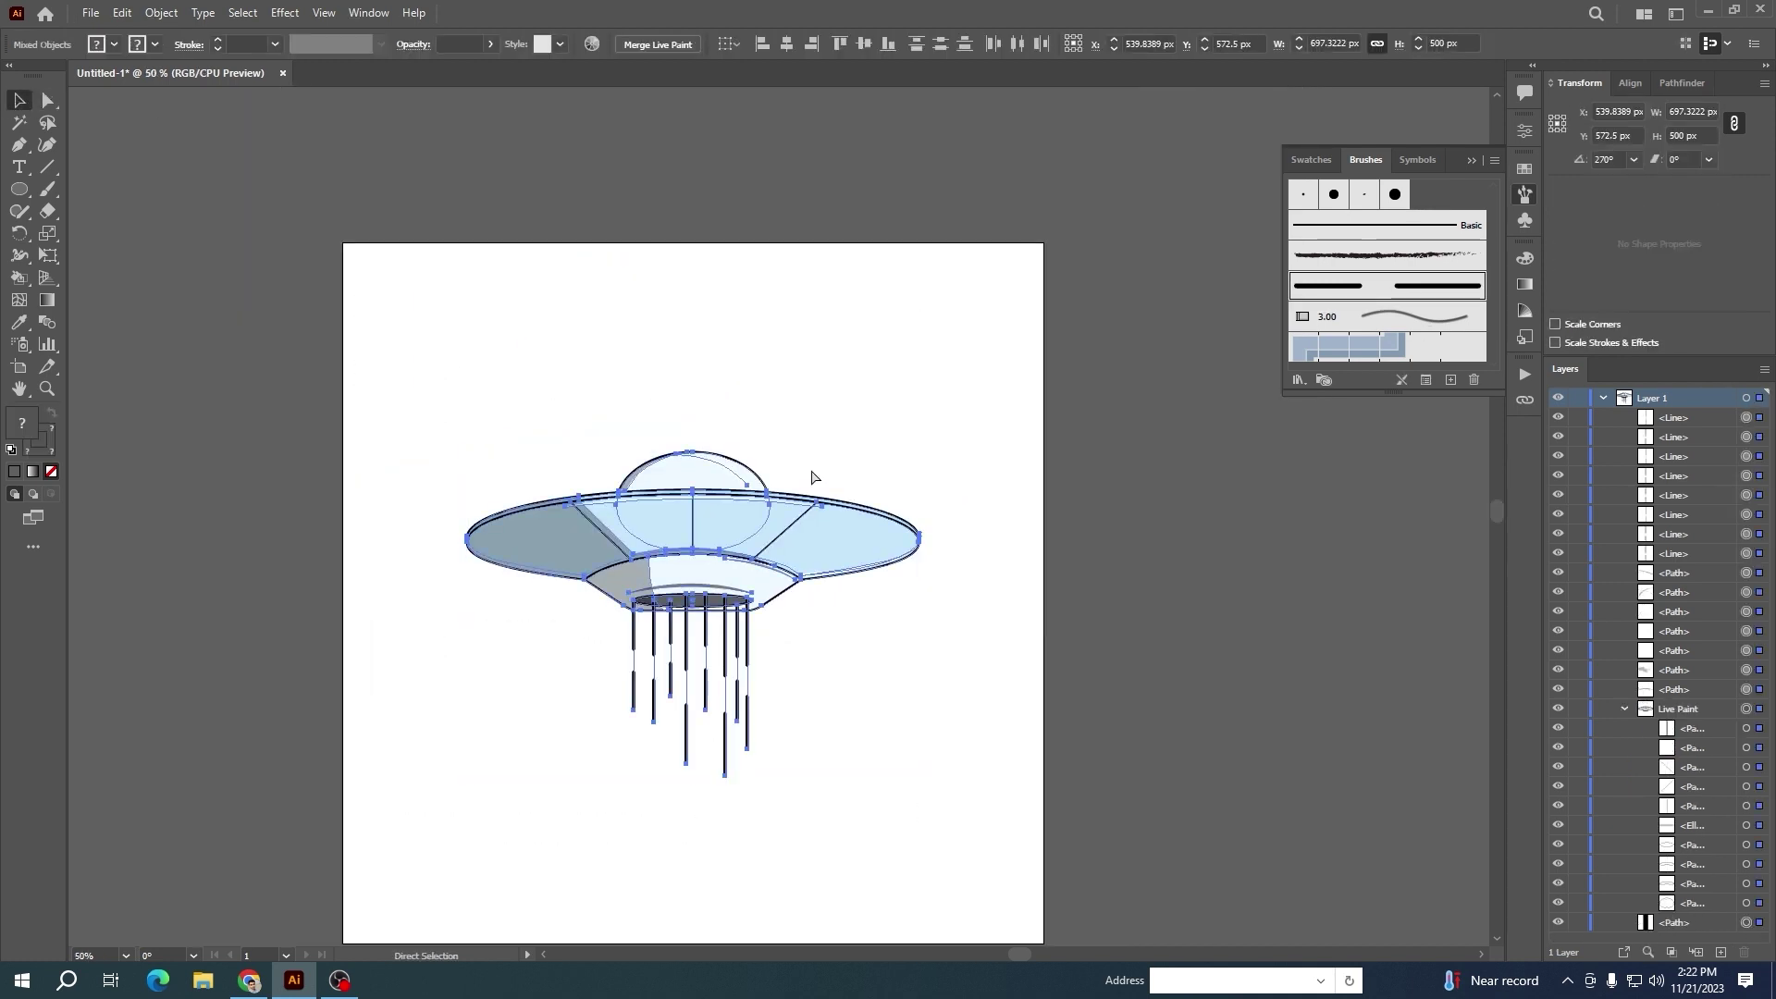
pyautogui.hotkey('ctrl', 'g')
pyautogui.scroll(-3, 940, 370)
pyautogui.click(945, 523)
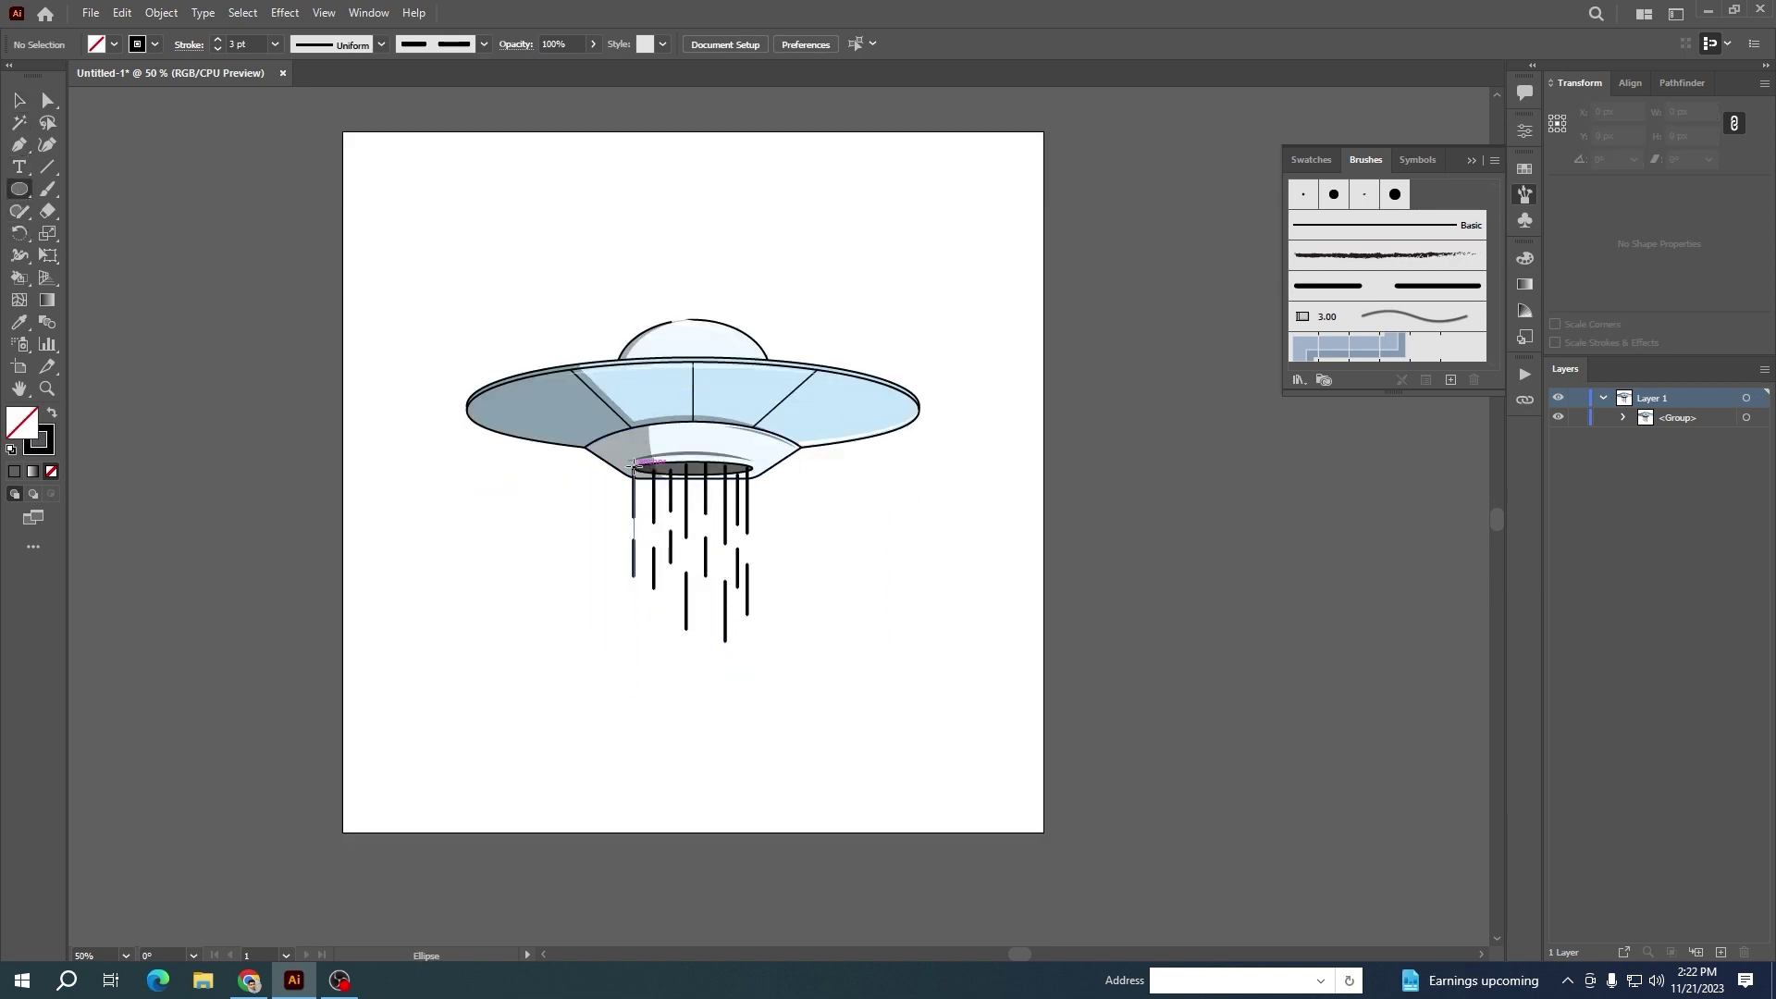
# Draw a flat ellipse about 183 × 21 px beneath the beam lines and fill it with black
pyautogui.moveTo(634, 465); pyautogui.dragTo(749, 698)
pyautogui.doubleClick(22, 425)
pyautogui.moveTo(819, 638); pyautogui.dragTo(894, 758)
pyautogui.click(1100, 561)
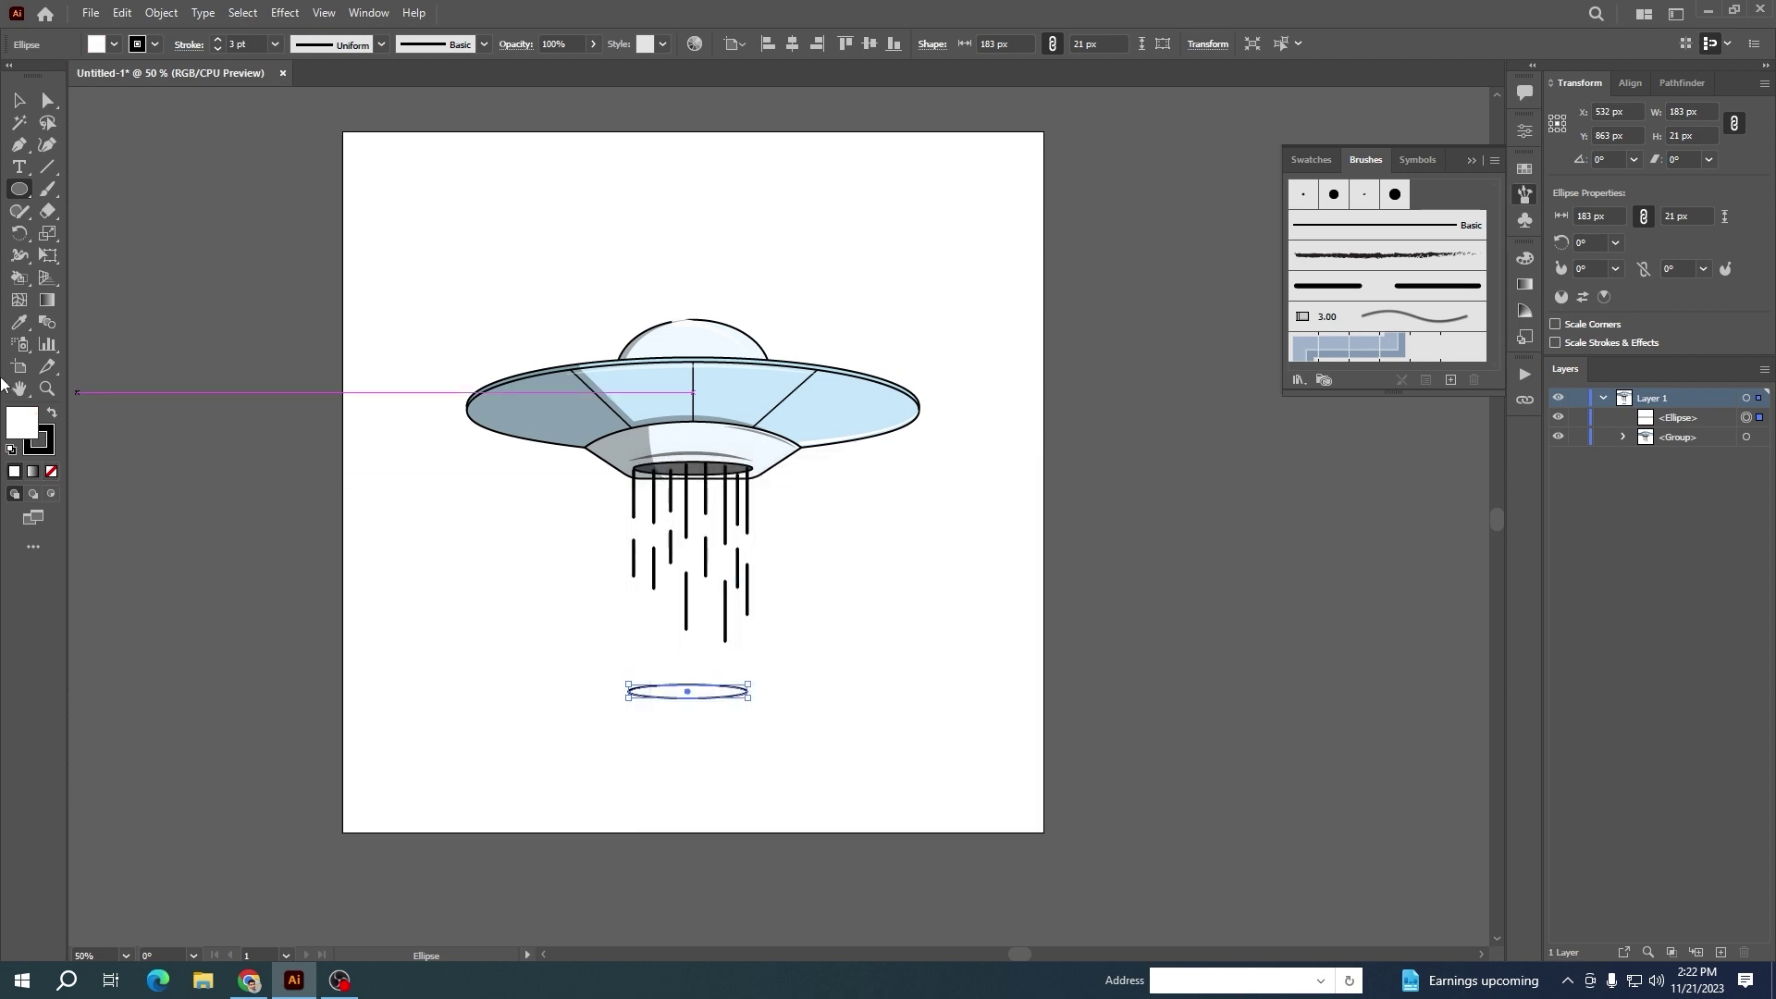
pyautogui.doubleClick(22, 423)
pyautogui.moveTo(823, 694); pyautogui.dragTo(893, 761)
pyautogui.click(1086, 533)
# Nudge the black ellipse slightly further down and set its opacity to 40%
pyautogui.press('v')
pyautogui.click(709, 733)
pyautogui.click(707, 693)
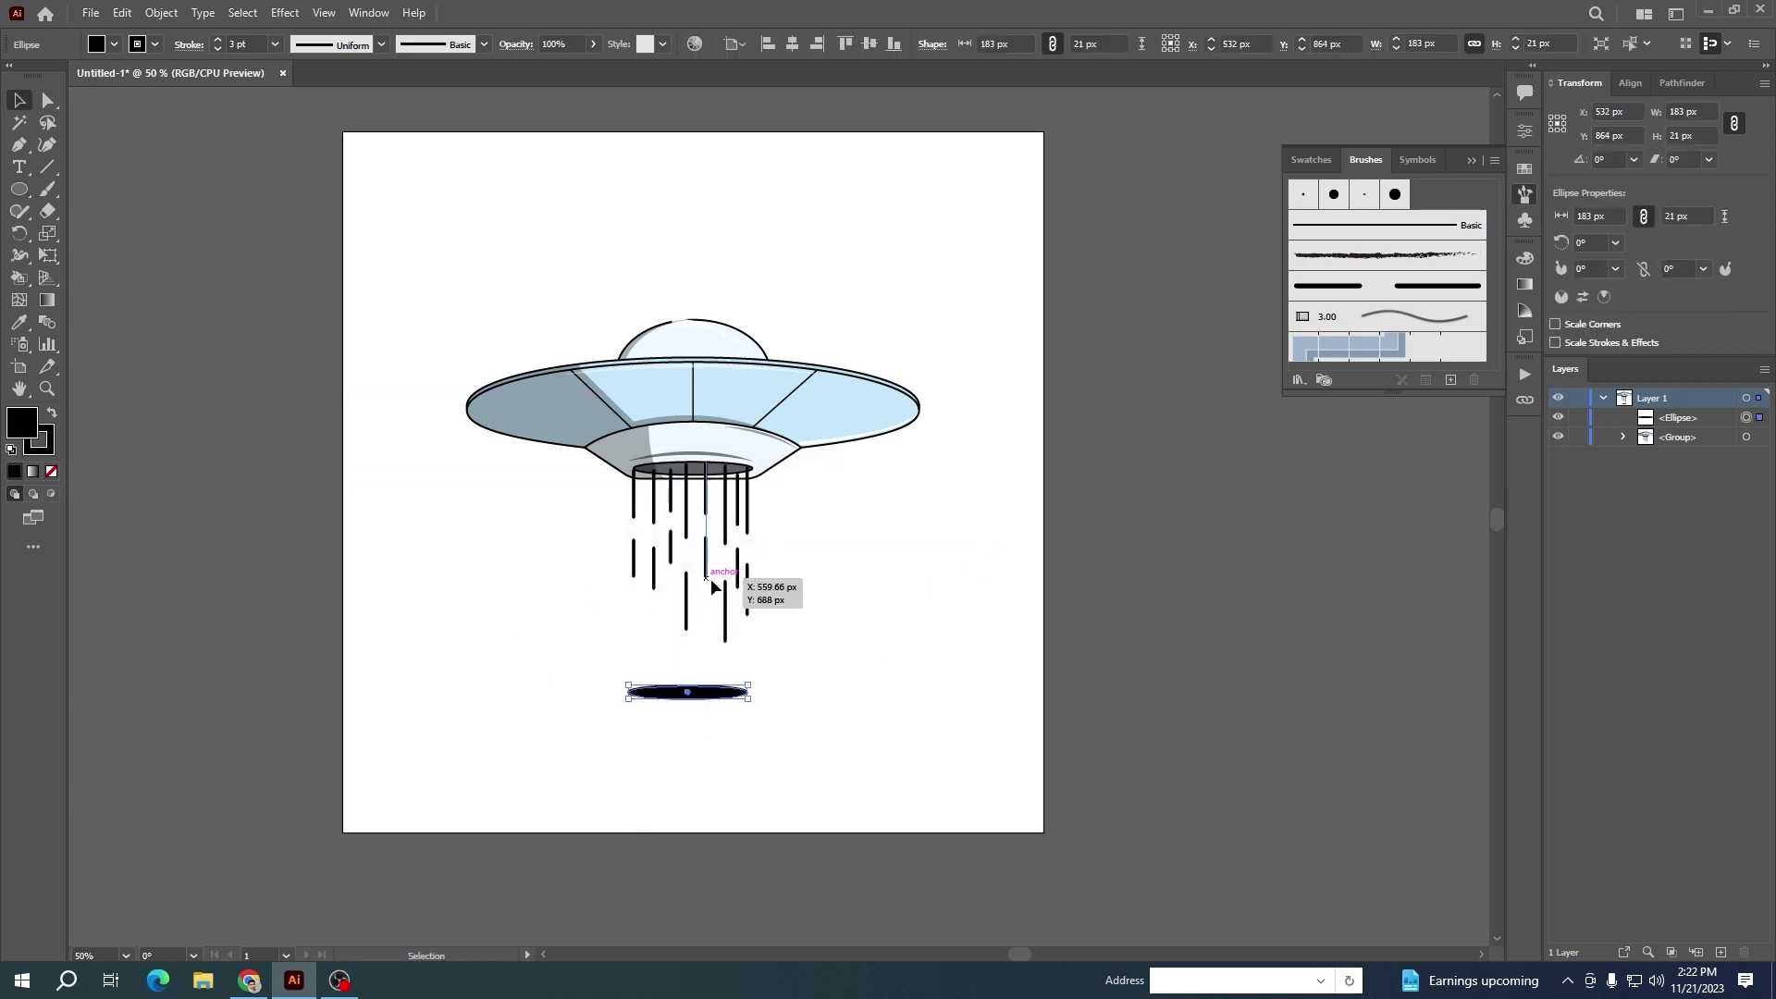
pyautogui.press('Down')
pyautogui.press('Down')
pyautogui.press('Down')
pyautogui.press('Down')
pyautogui.press('Down')
pyautogui.press('Down')
pyautogui.press('Down')
pyautogui.press('Down')
pyautogui.press('Down')
pyautogui.press('Down')
pyautogui.press('Down')
pyautogui.press('Down')
pyautogui.press('Down')
pyautogui.press('Down')
pyautogui.press('Down')
pyautogui.press('Down')
pyautogui.press('Down')
pyautogui.press('Down')
pyautogui.moveTo(567, 44); pyautogui.dragTo(490, 44)
pyautogui.write('40')
pyautogui.press('Return')
# Group the saucer with the shadow ellipse and centre the group vertically on the artboard
pyautogui.click(1011, 811)
pyautogui.moveTo(1011, 811); pyautogui.dragTo(386, 230)
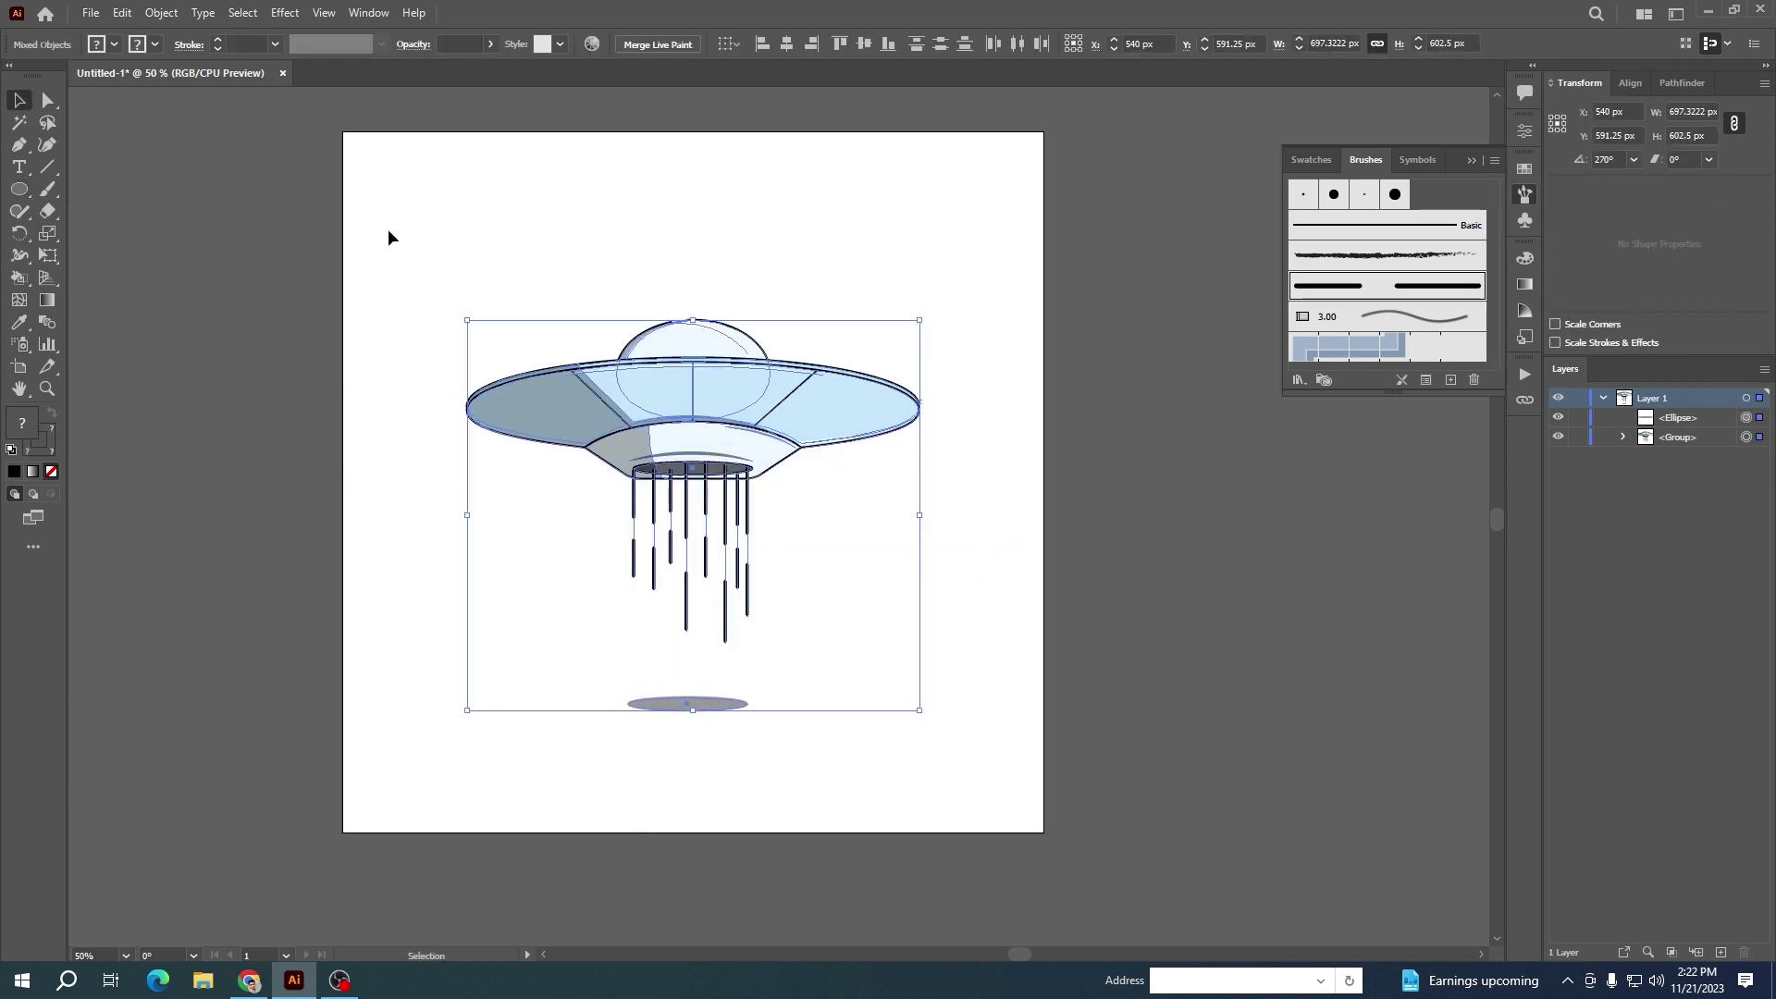
pyautogui.hotkey('ctrl', 'g')
pyautogui.click(864, 43)
pyautogui.click(1234, 451)
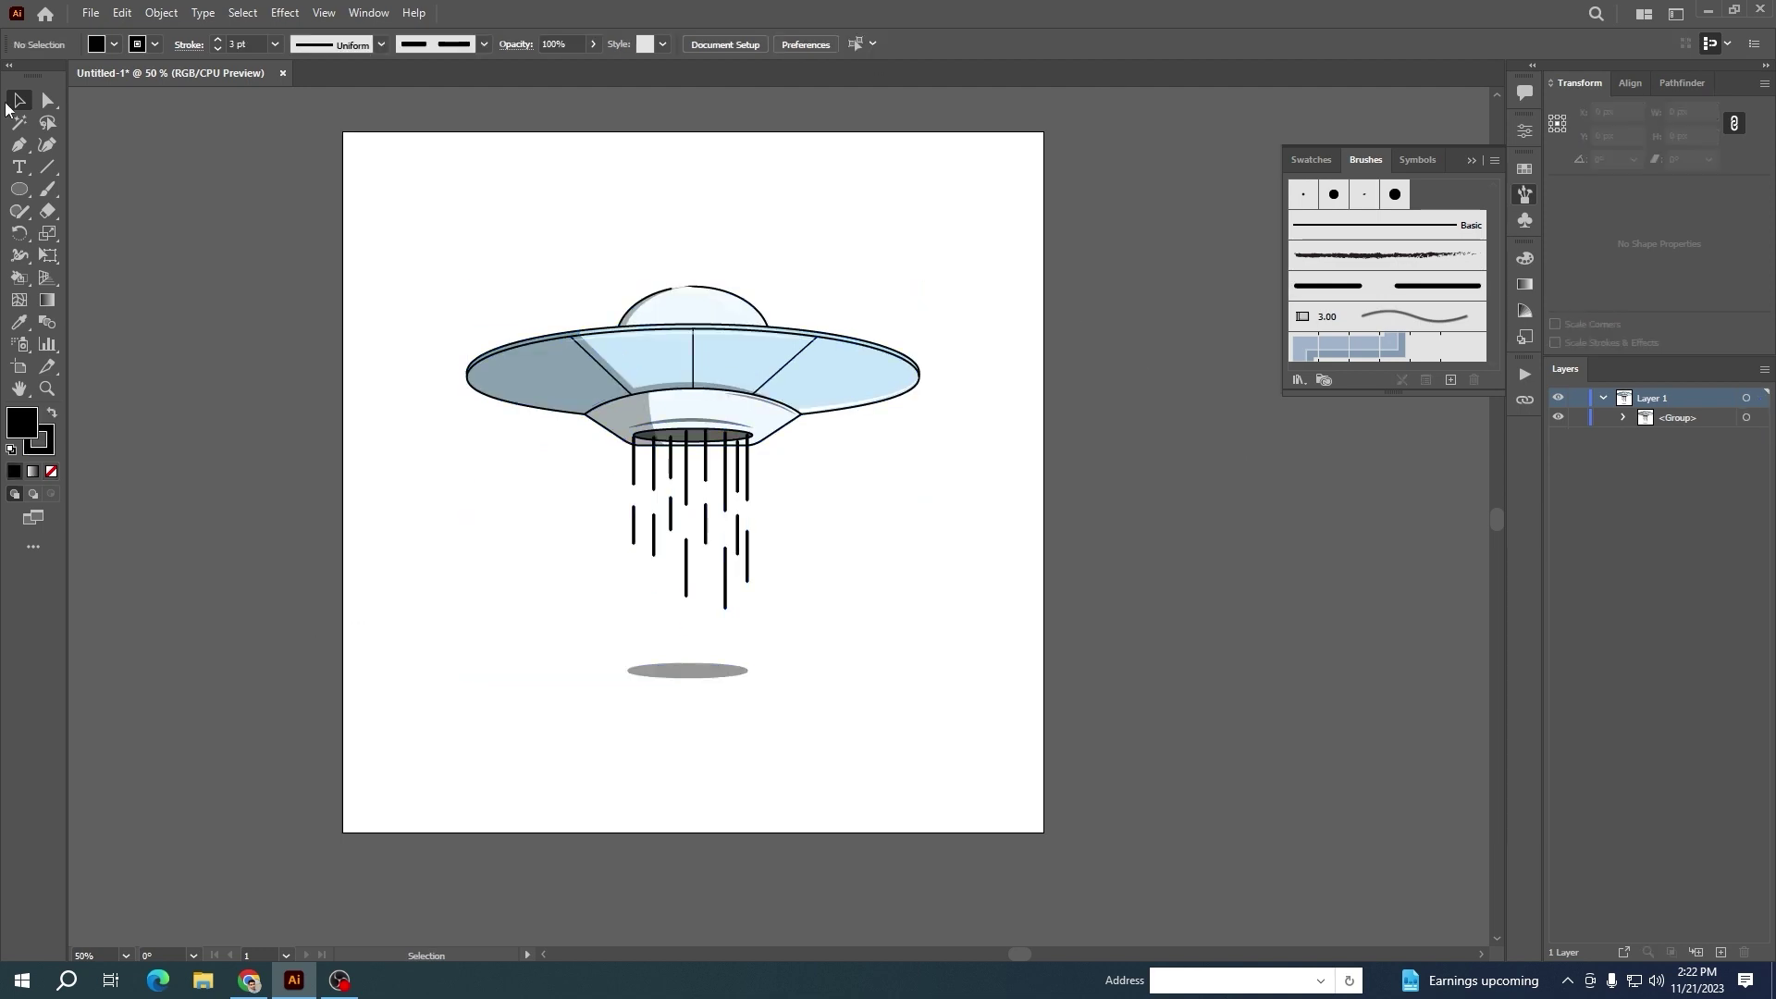
# Draw a background rectangle of about 1079 × 1080 px over the artboard on a new layer beneath the saucer group
pyautogui.moveTo(343, 133); pyautogui.dragTo(1044, 832)
pyautogui.hotkey('ctrl', 'z')
pyautogui.moveTo(1643, 457); pyautogui.dragTo(1643, 459)
pyautogui.moveTo(343, 133); pyautogui.dragTo(1044, 833)
pyautogui.press('v')
# Fill the background rectangle with a very pale yellow of hue 50° and deselect it
pyautogui.doubleClick(21, 427)
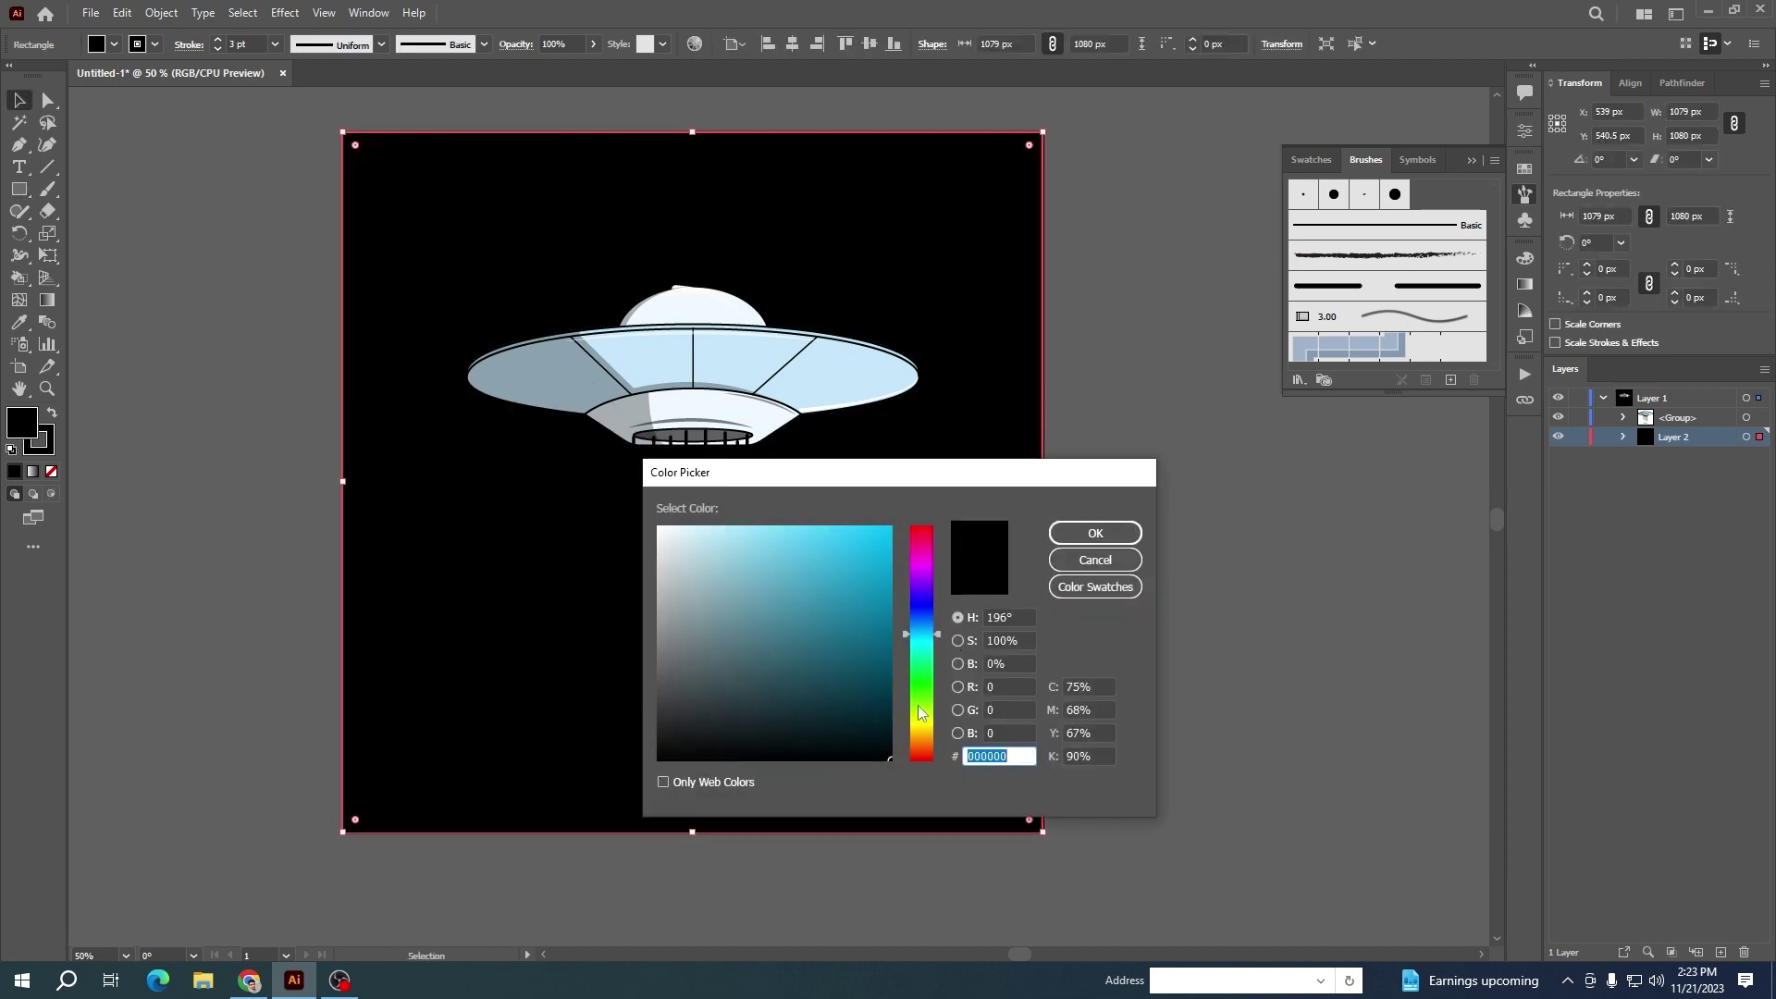
pyautogui.click(925, 711)
pyautogui.moveTo(925, 716)
pyautogui.mouseDown()
pyautogui.moveTo(924, 521)
pyautogui.moveTo(942, 731)
pyautogui.mouseUp()
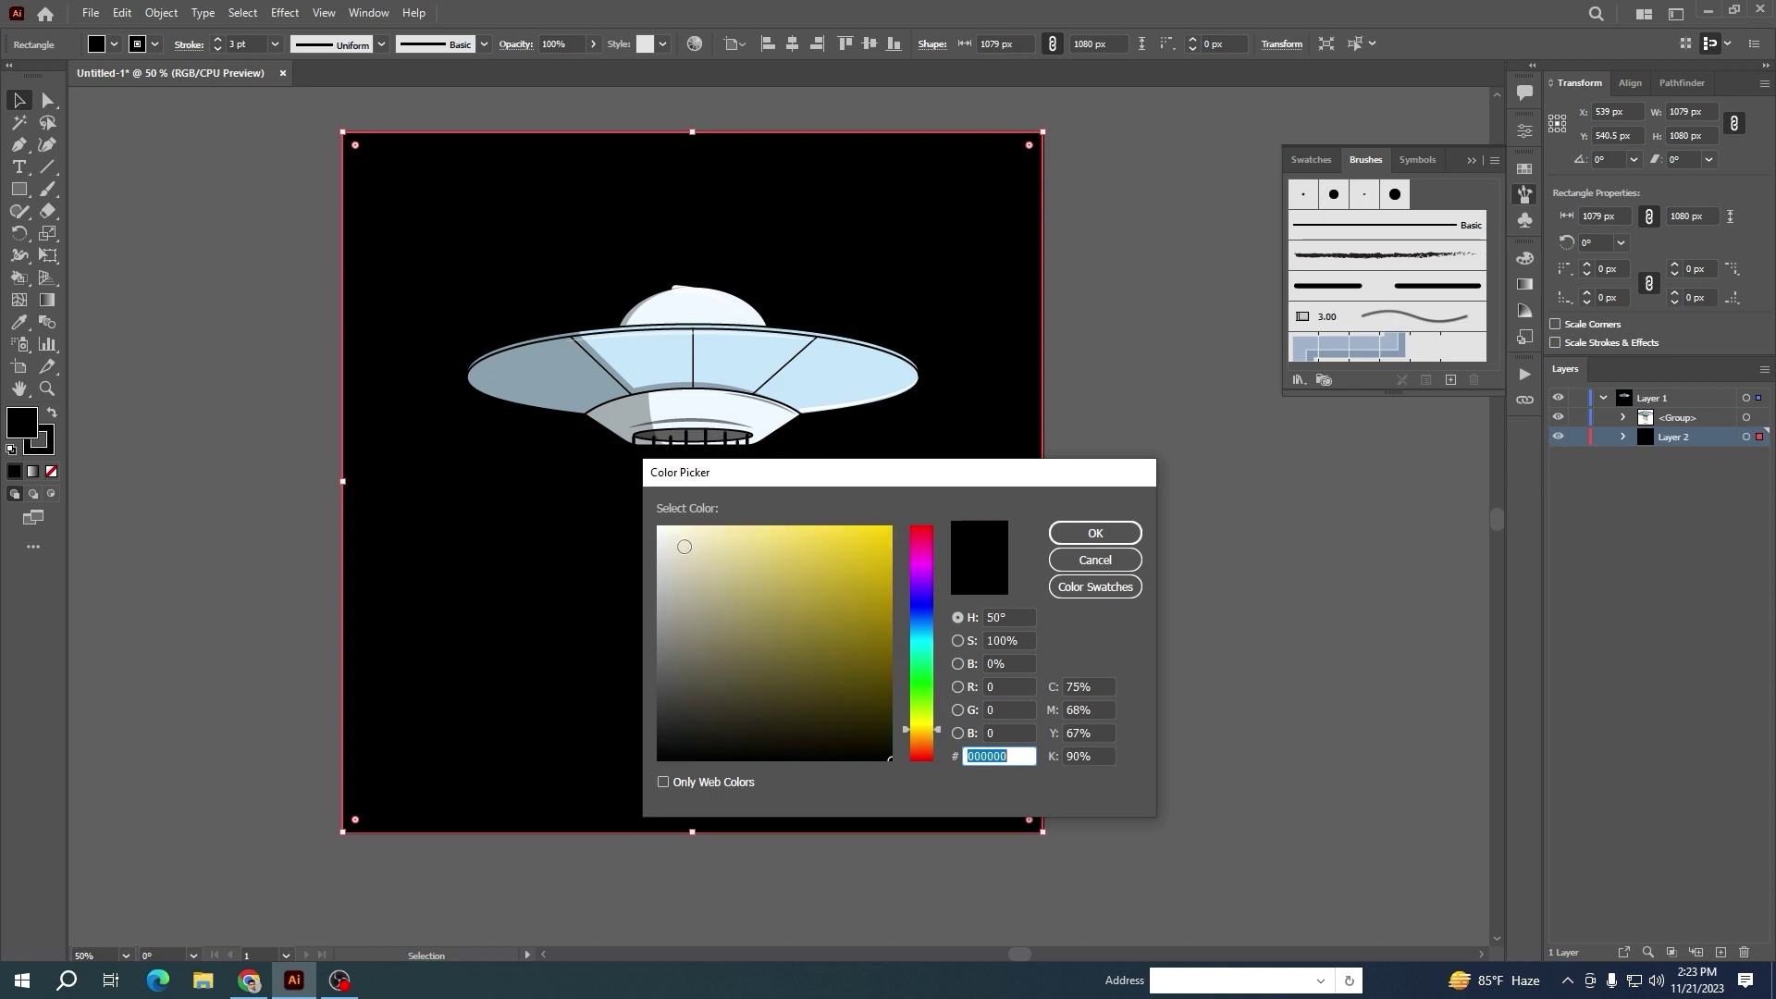
pyautogui.click(668, 526)
pyautogui.click(1096, 533)
pyautogui.click(1171, 581)
# Try to draw a small round head shape above the shadow ellipse with the Paintbrush, and undo it
pyautogui.click(18, 190)
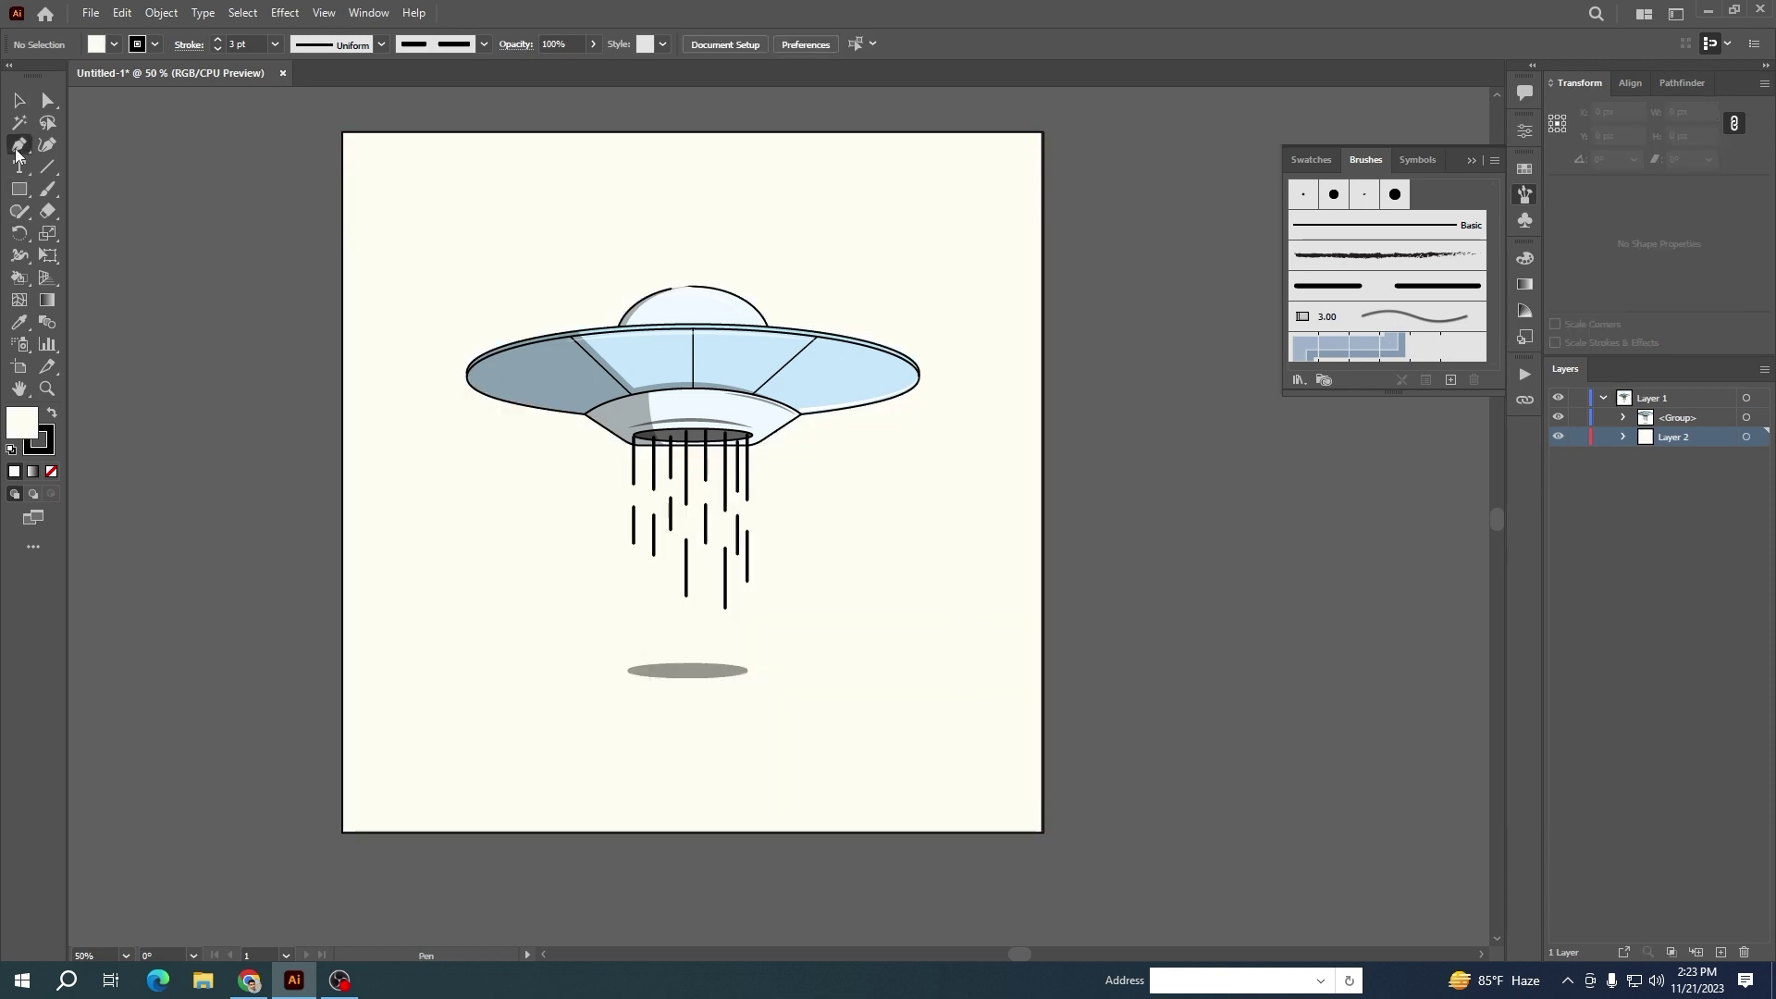
pyautogui.press('b')
pyautogui.keyDown('alt'); pyautogui.scroll(5, 646, 698); pyautogui.keyUp('alt')
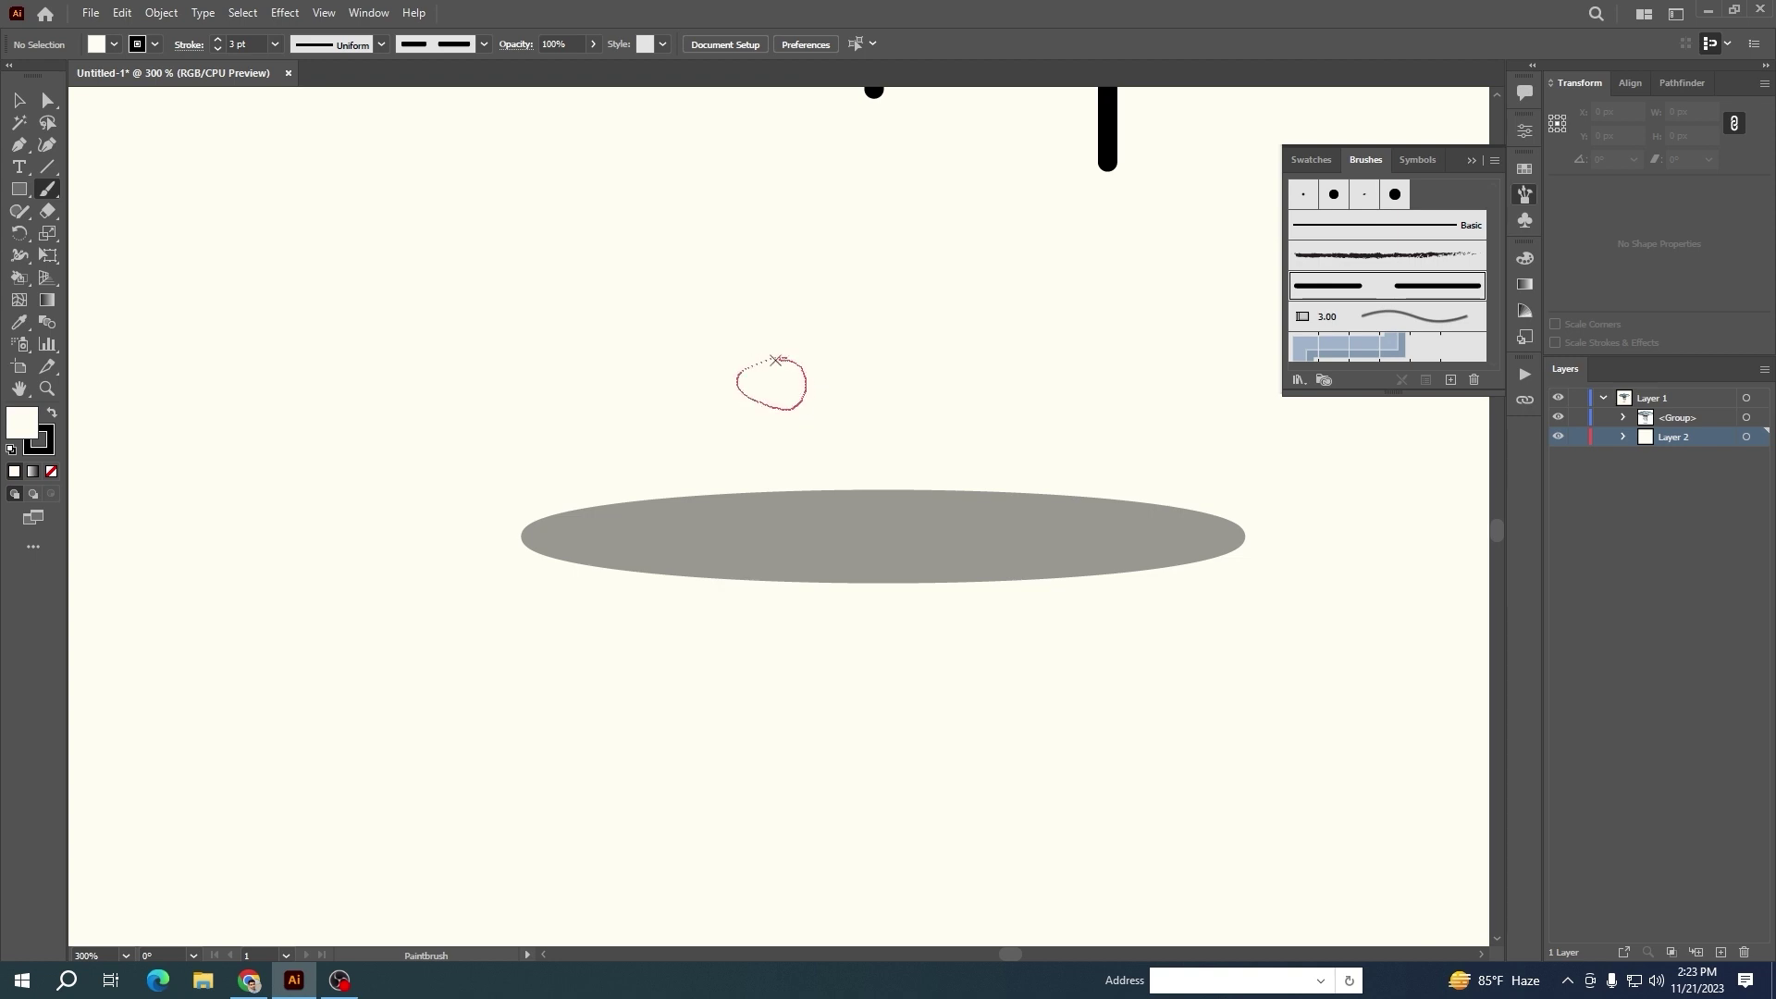
pyautogui.moveTo(775, 360); pyautogui.dragTo(779, 360)
pyautogui.hotkey('ctrl', 'z')
# Draw a small standing human figure about 25 × 48 px on the shadow ellipse with the Pencil tool
pyautogui.moveTo(13, 214); pyautogui.dragTo(78, 239)
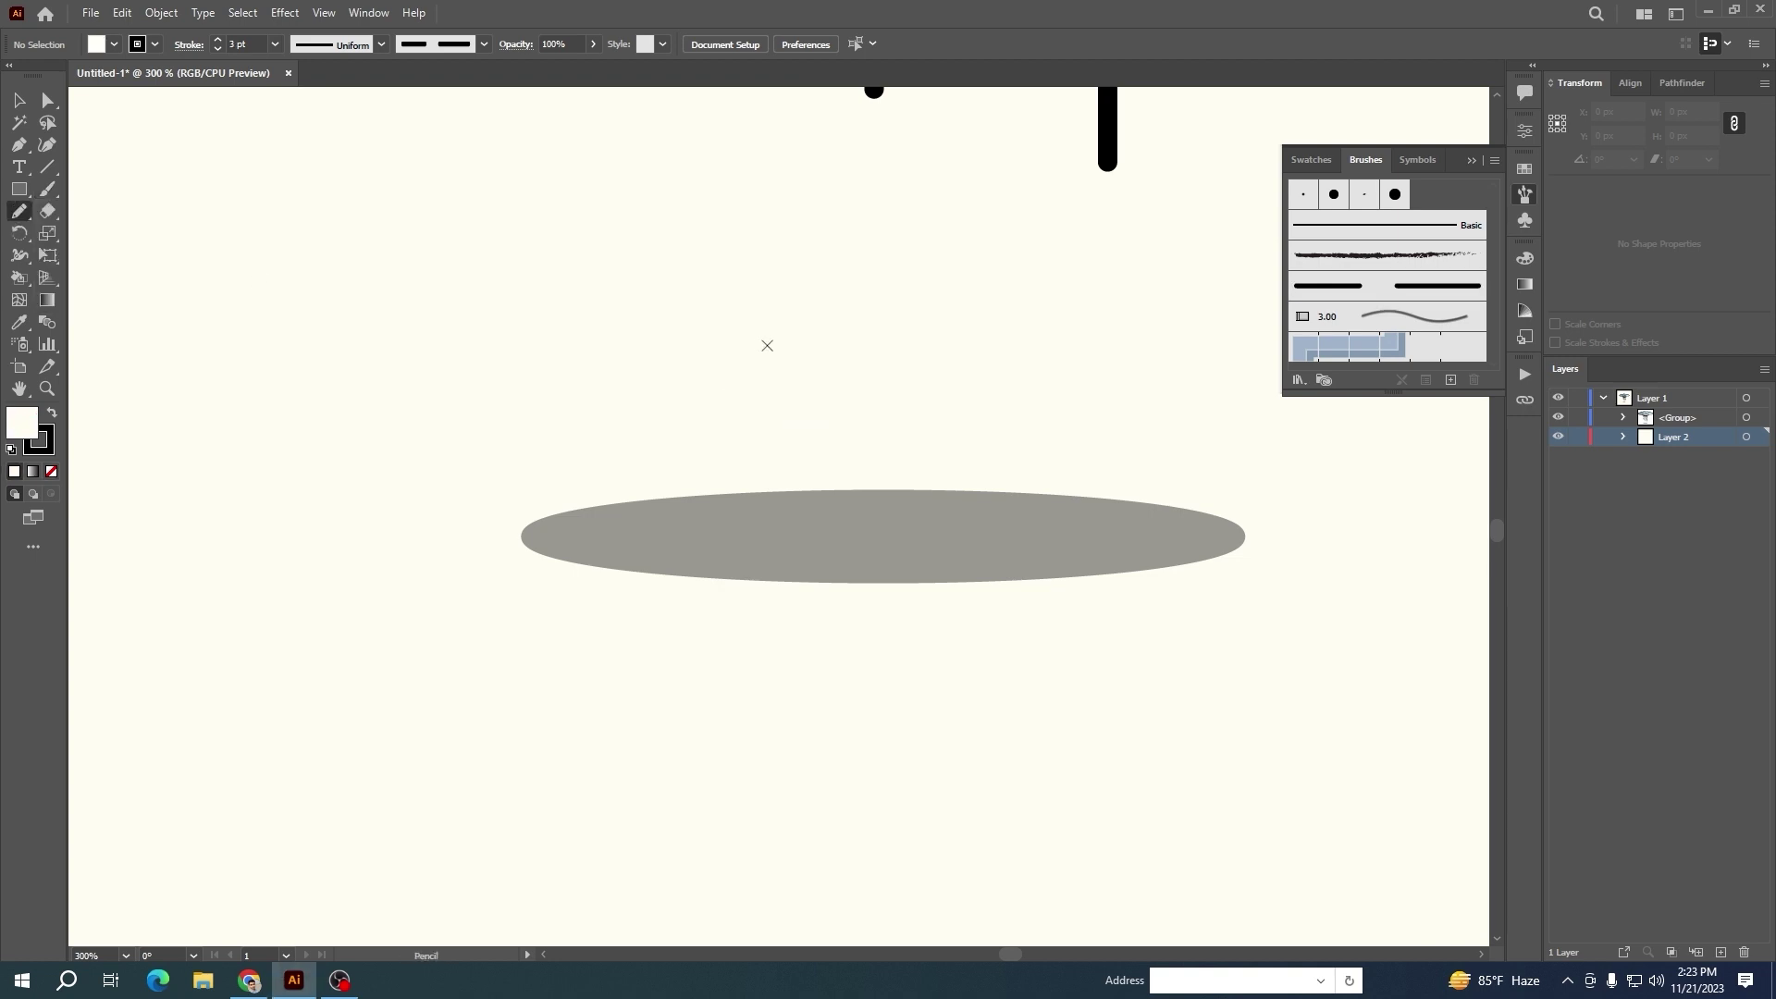
pyautogui.moveTo(768, 347); pyautogui.dragTo(739, 400)
pyautogui.hotkey('ctrl', 'z')
pyautogui.hotkey('ctrl', 'z')
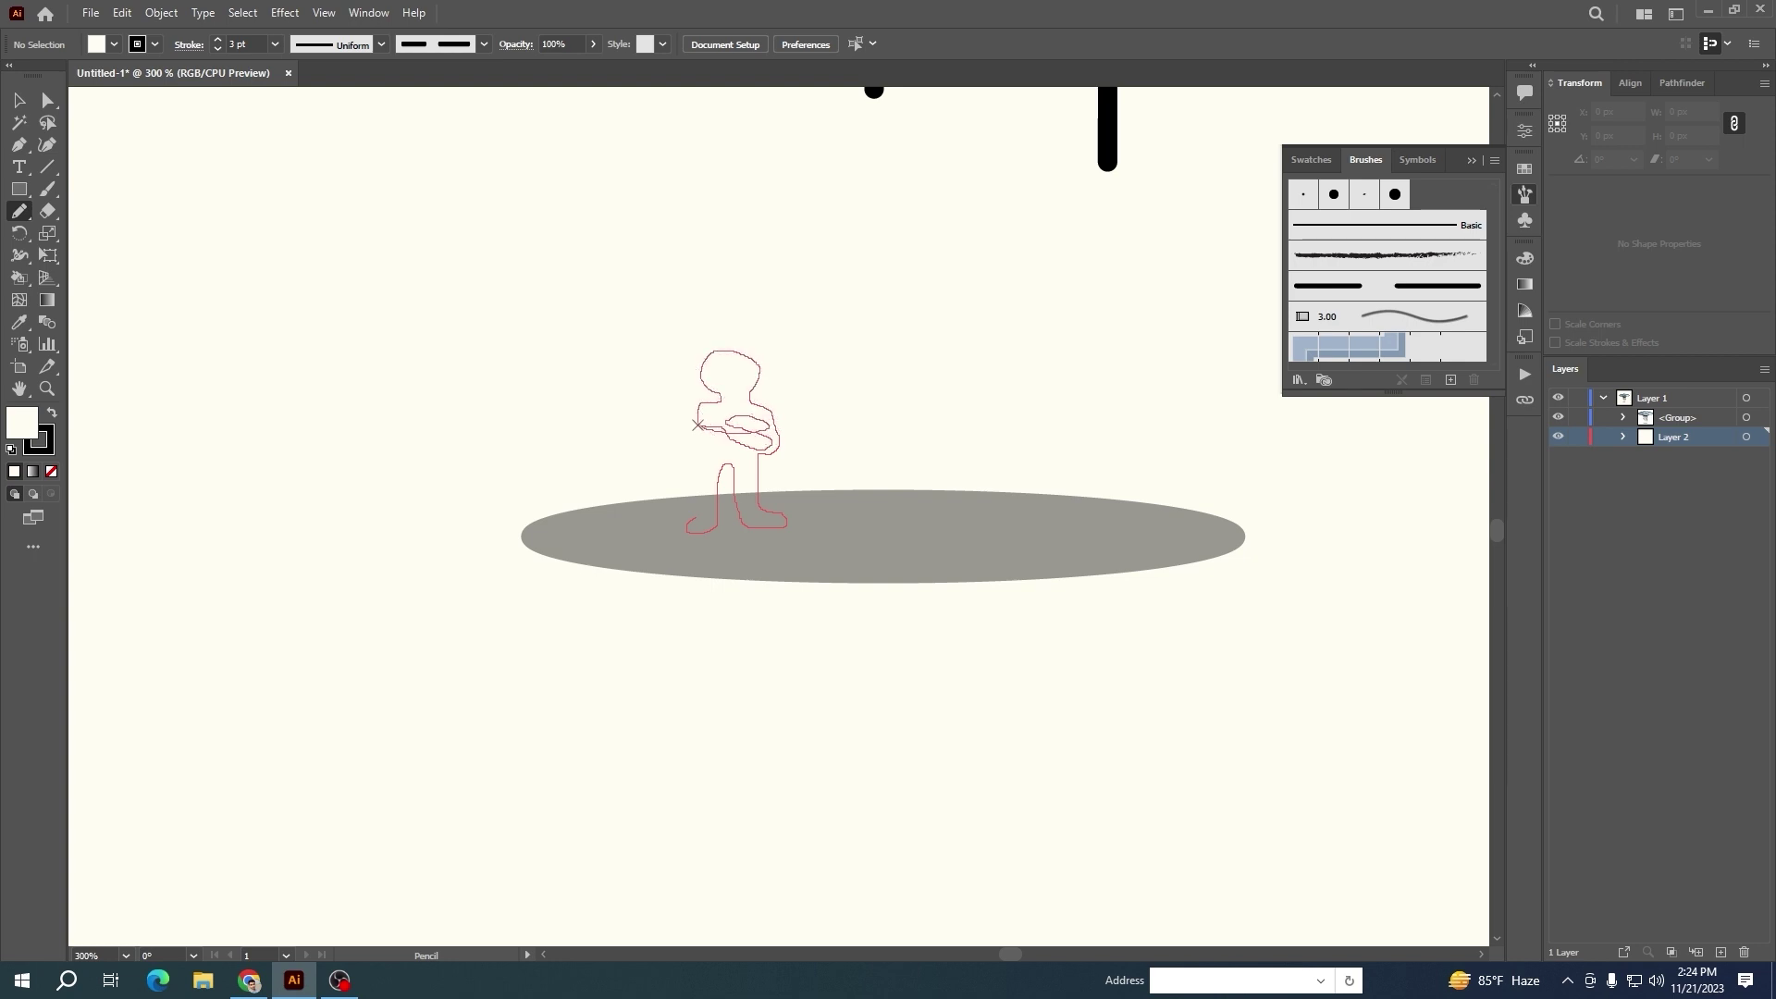
pyautogui.moveTo(690, 516); pyautogui.dragTo(691, 514)
pyautogui.scroll(-2, 596, 494)
# Give the human figure a black fill and no stroke
pyautogui.doubleClick(23, 424)
pyautogui.write('ffffff')
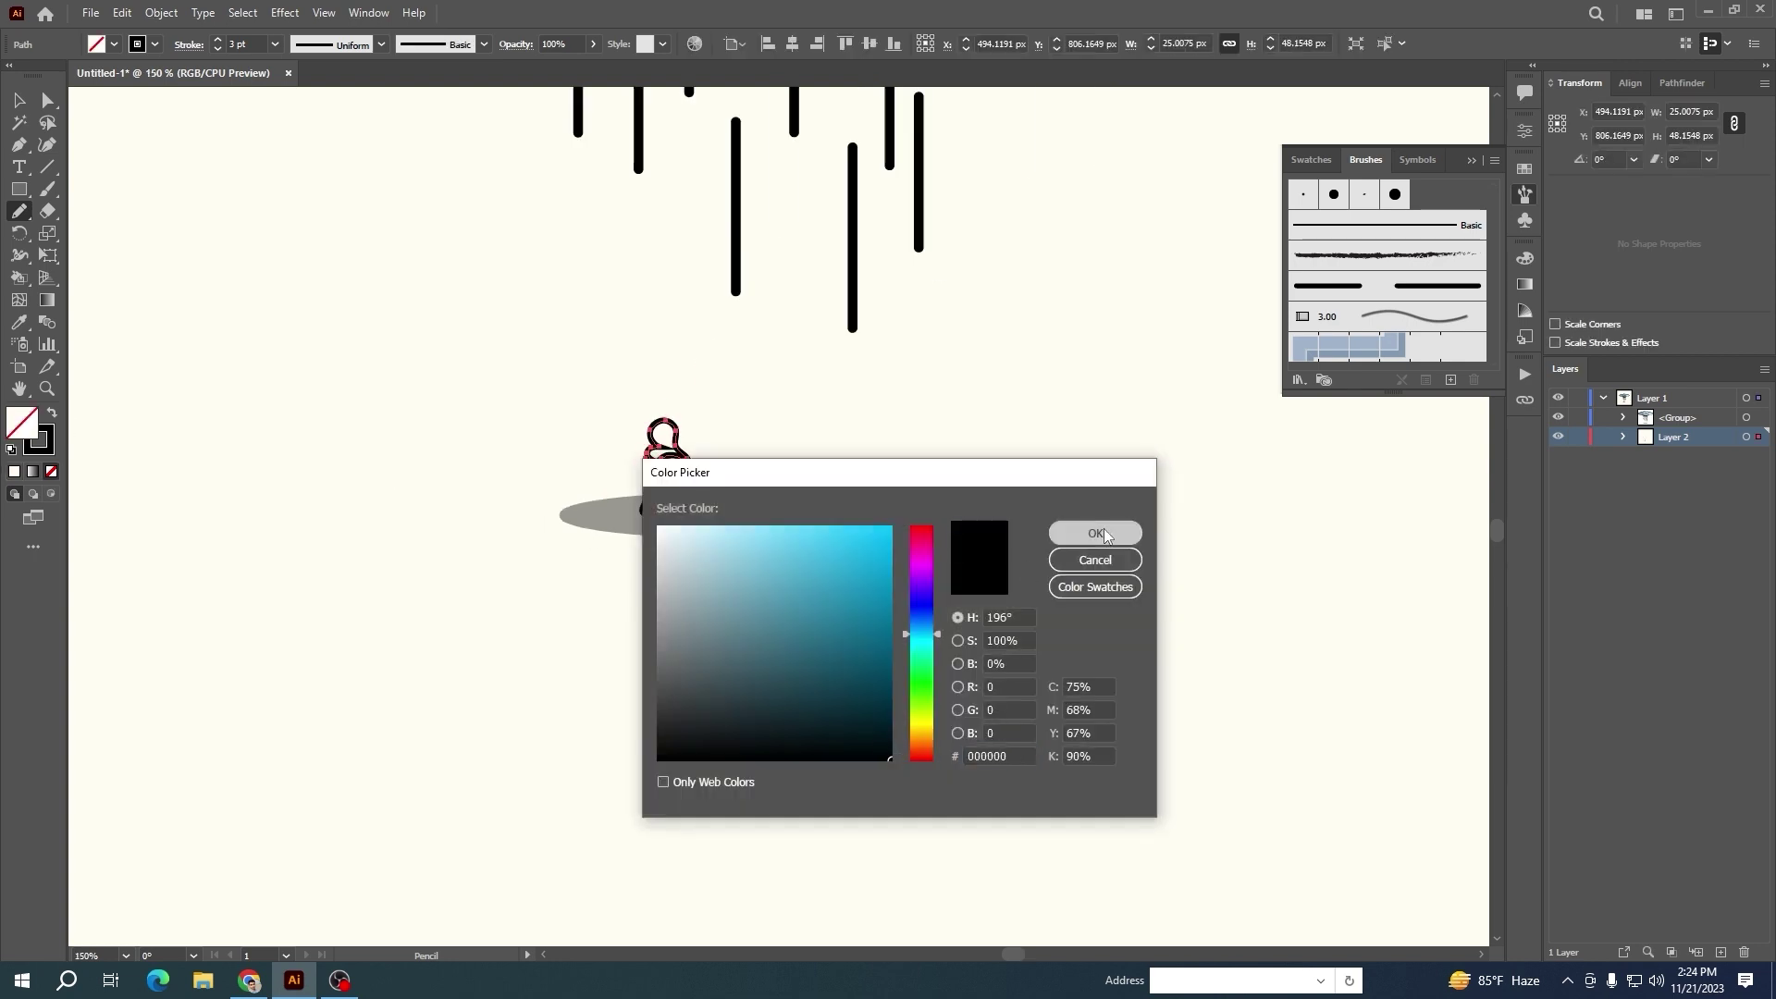
pyautogui.click(1095, 533)
pyautogui.click(52, 414)
pyautogui.click(51, 471)
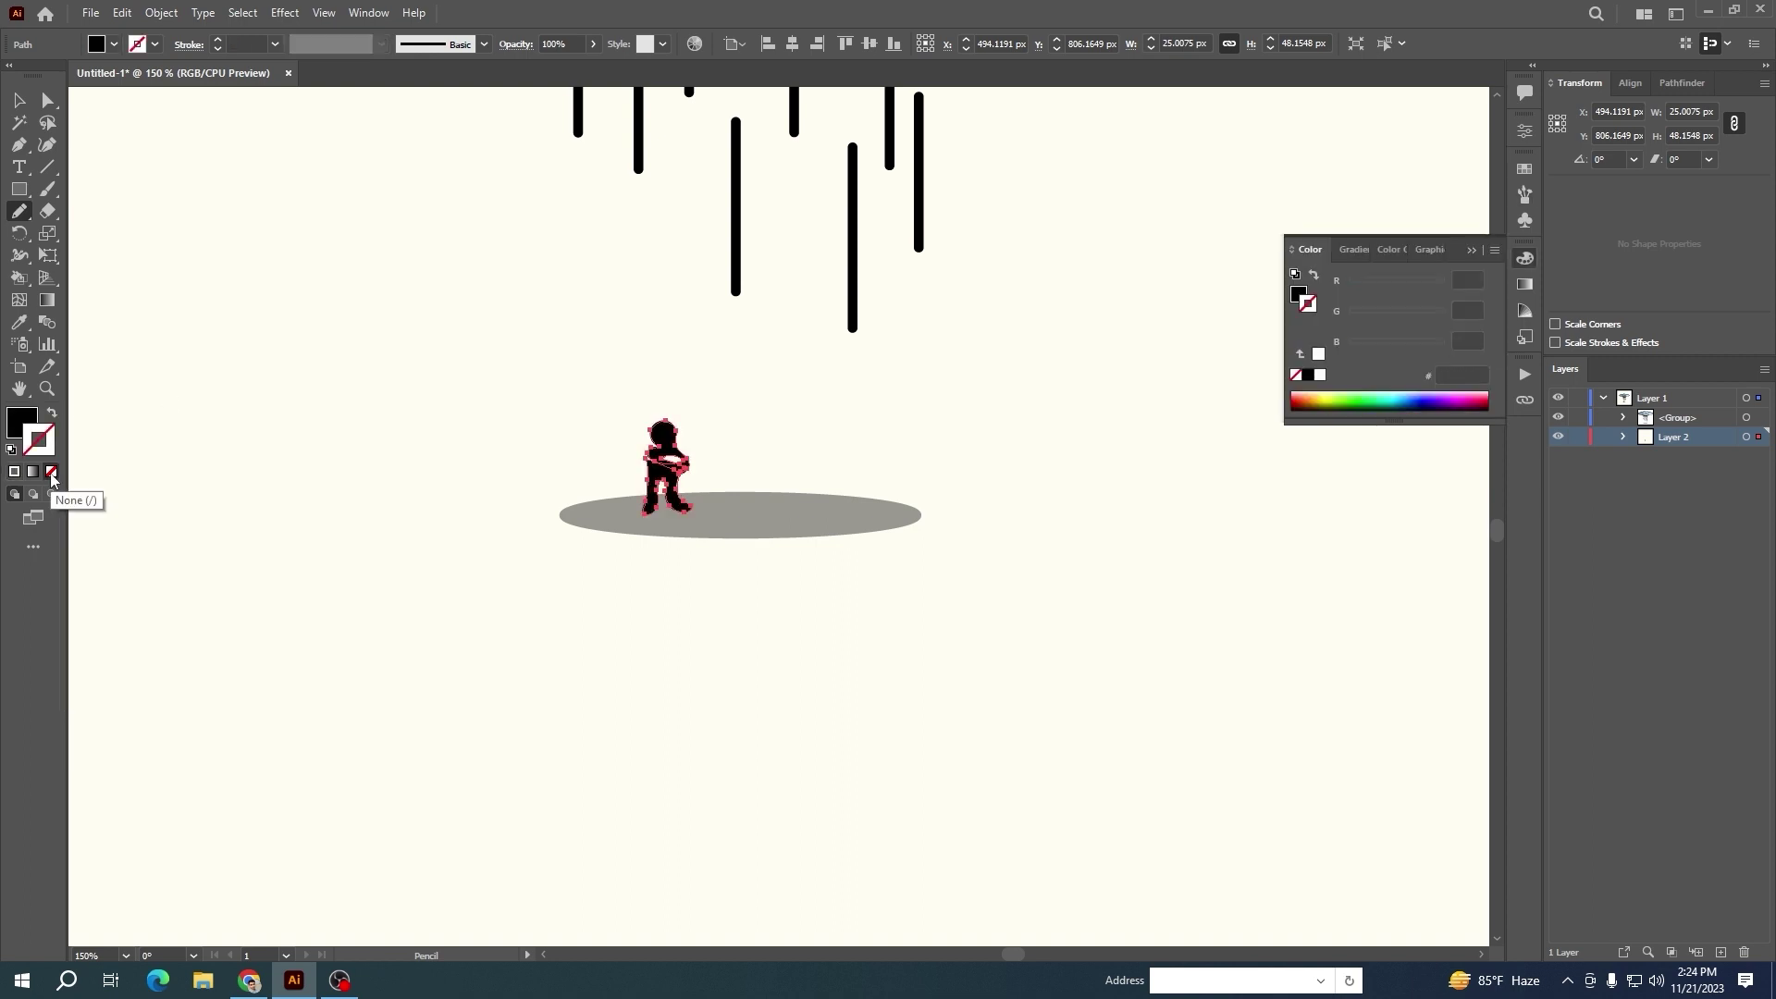
# Move the human figure about 41 px to the right, to the middle of the shadow ellipse
pyautogui.press('v')
pyautogui.press('Right')
pyautogui.press('Right')
pyautogui.press('Right')
pyautogui.press('Right')
pyautogui.press('Right')
pyautogui.press('Right')
pyautogui.press('Right')
pyautogui.press('Right')
pyautogui.press('Right')
pyautogui.press('Right')
pyautogui.press('Right')
pyautogui.press('Right')
pyautogui.press('Right')
pyautogui.press('Right')
pyautogui.press('Right')
pyautogui.press('Right')
pyautogui.press('Right')
pyautogui.press('Right')
pyautogui.press('Right')
pyautogui.press('Right')
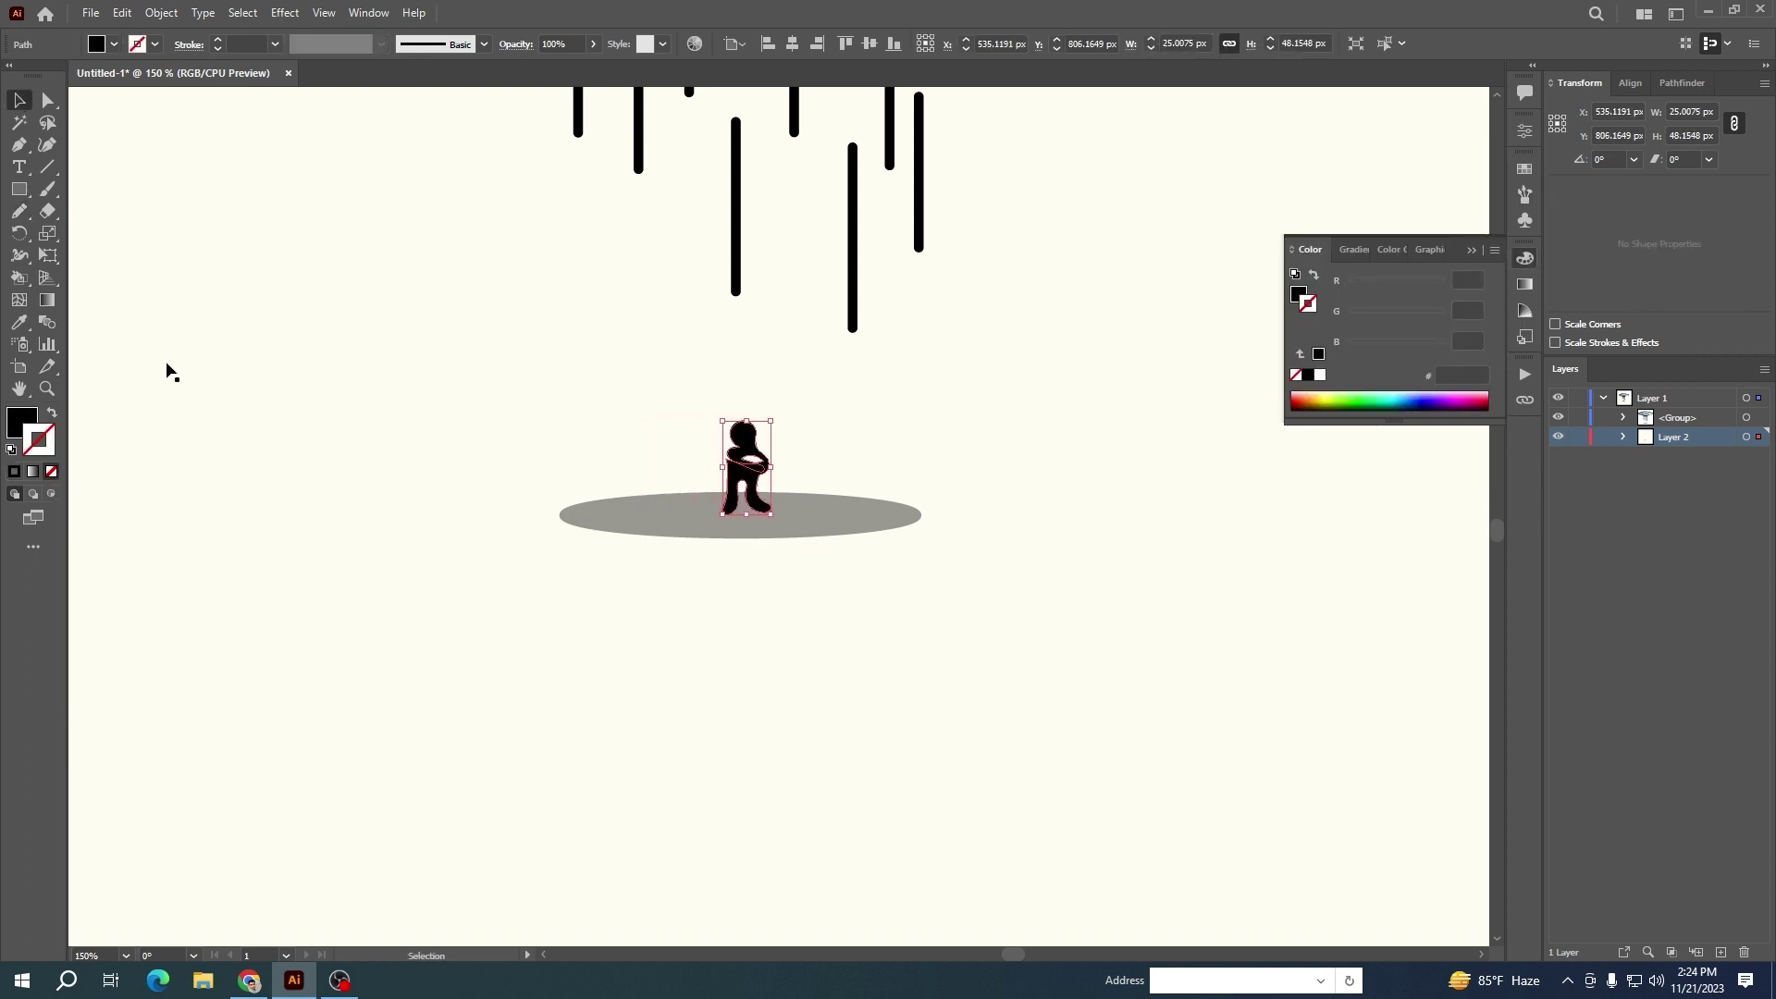
# Set the human figure's opacity to 50%
pyautogui.write('50')
pyautogui.press('Return')
pyautogui.moveTo(412, 206); pyautogui.dragTo(497, 283)
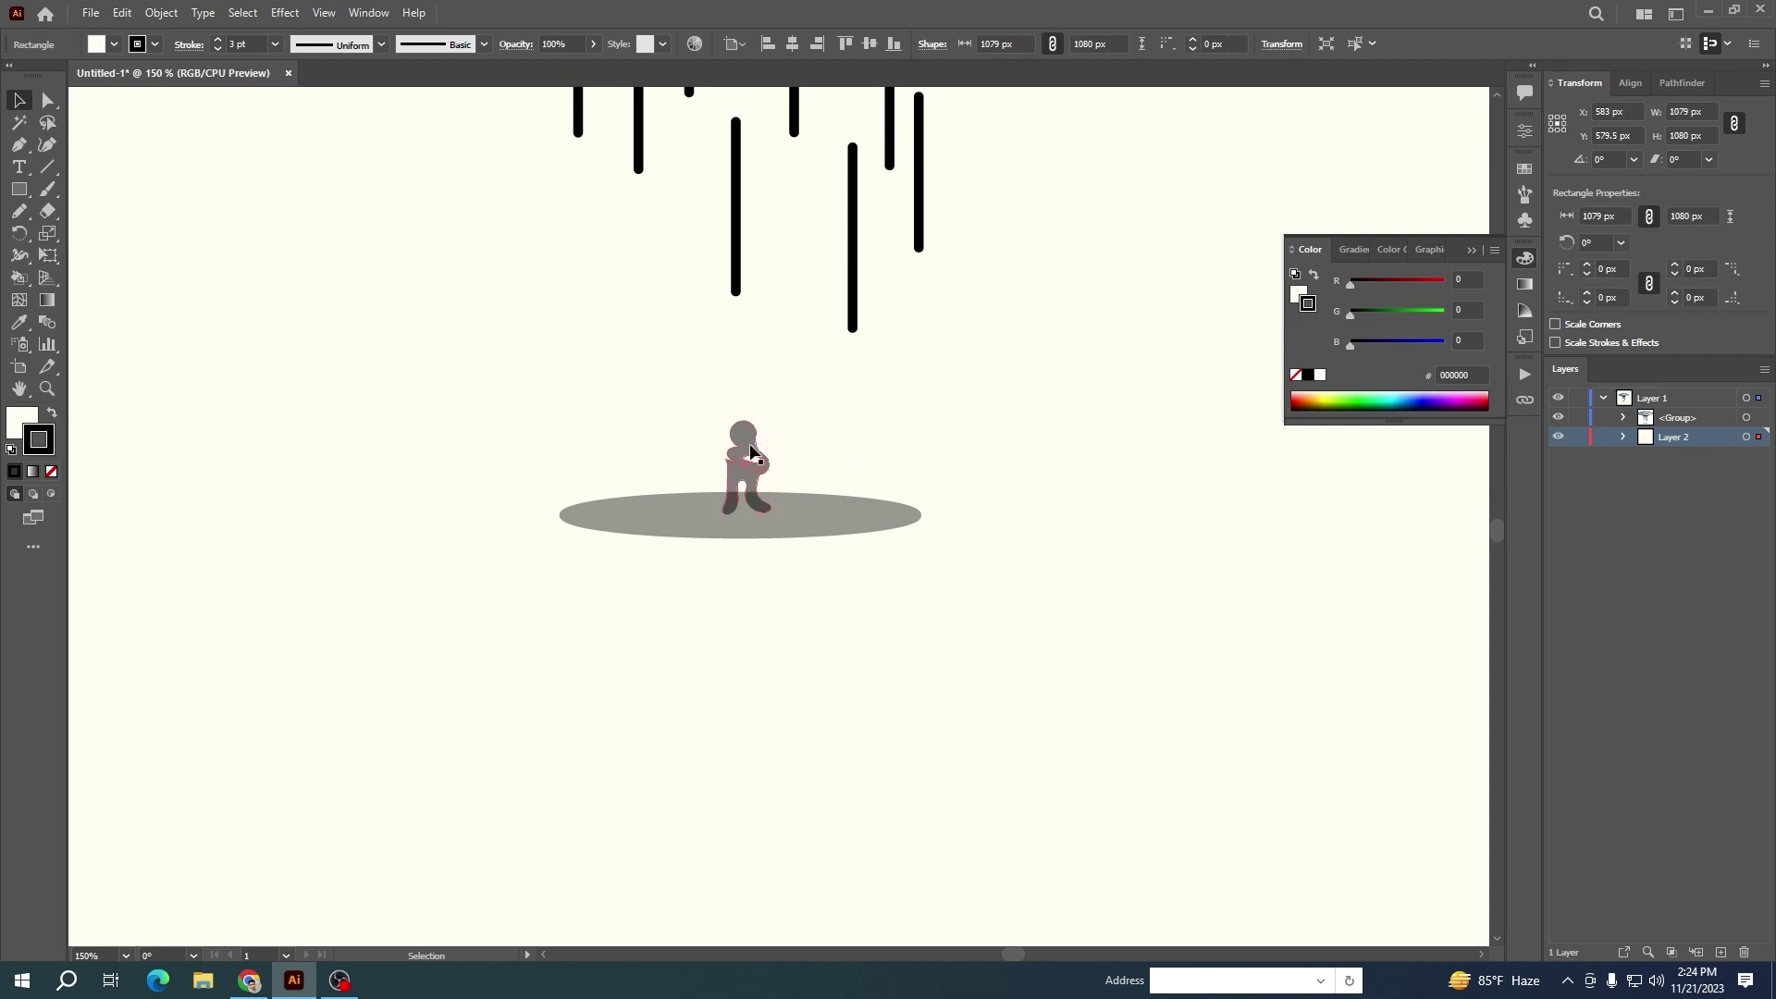
pyautogui.scroll(-4, 751, 448)
pyautogui.scroll(1, 750, 448)
pyautogui.moveTo(1011, 578); pyautogui.dragTo(1053, 594)
pyautogui.click(1172, 581)
pyautogui.scroll(4, 1171, 581)
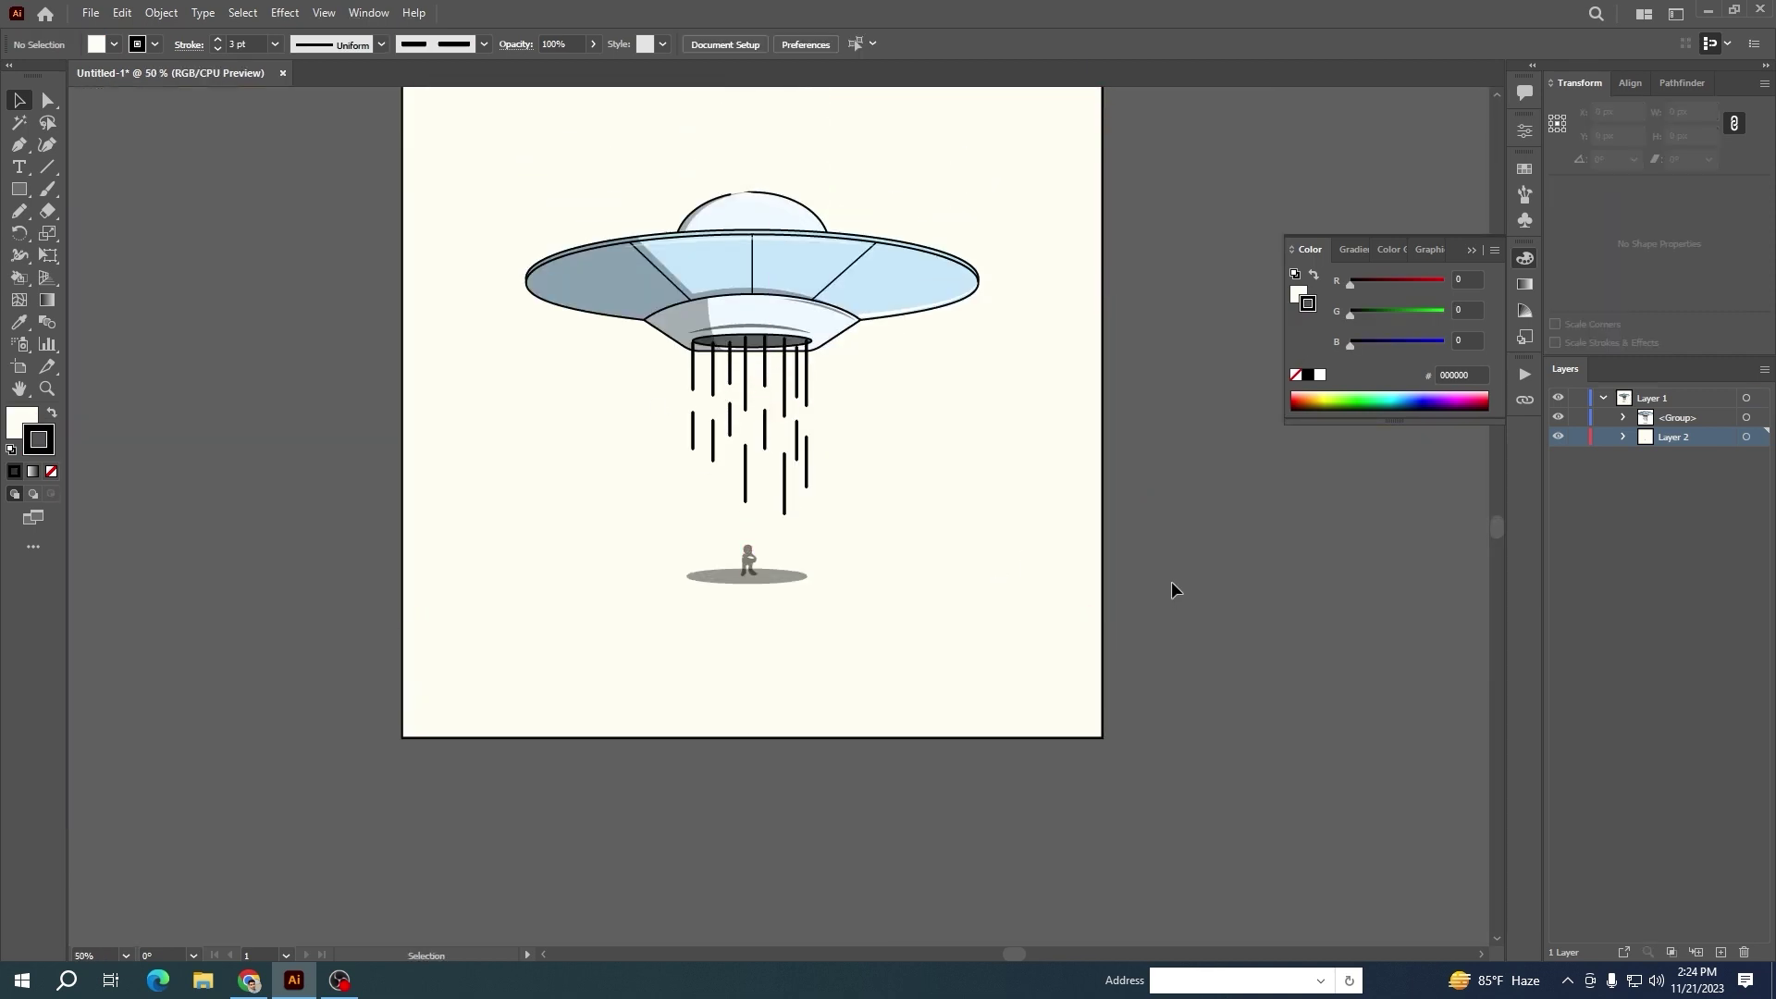
pyautogui.press('t')
pyautogui.click(742, 763)
pyautogui.write('KREATIONIAR')
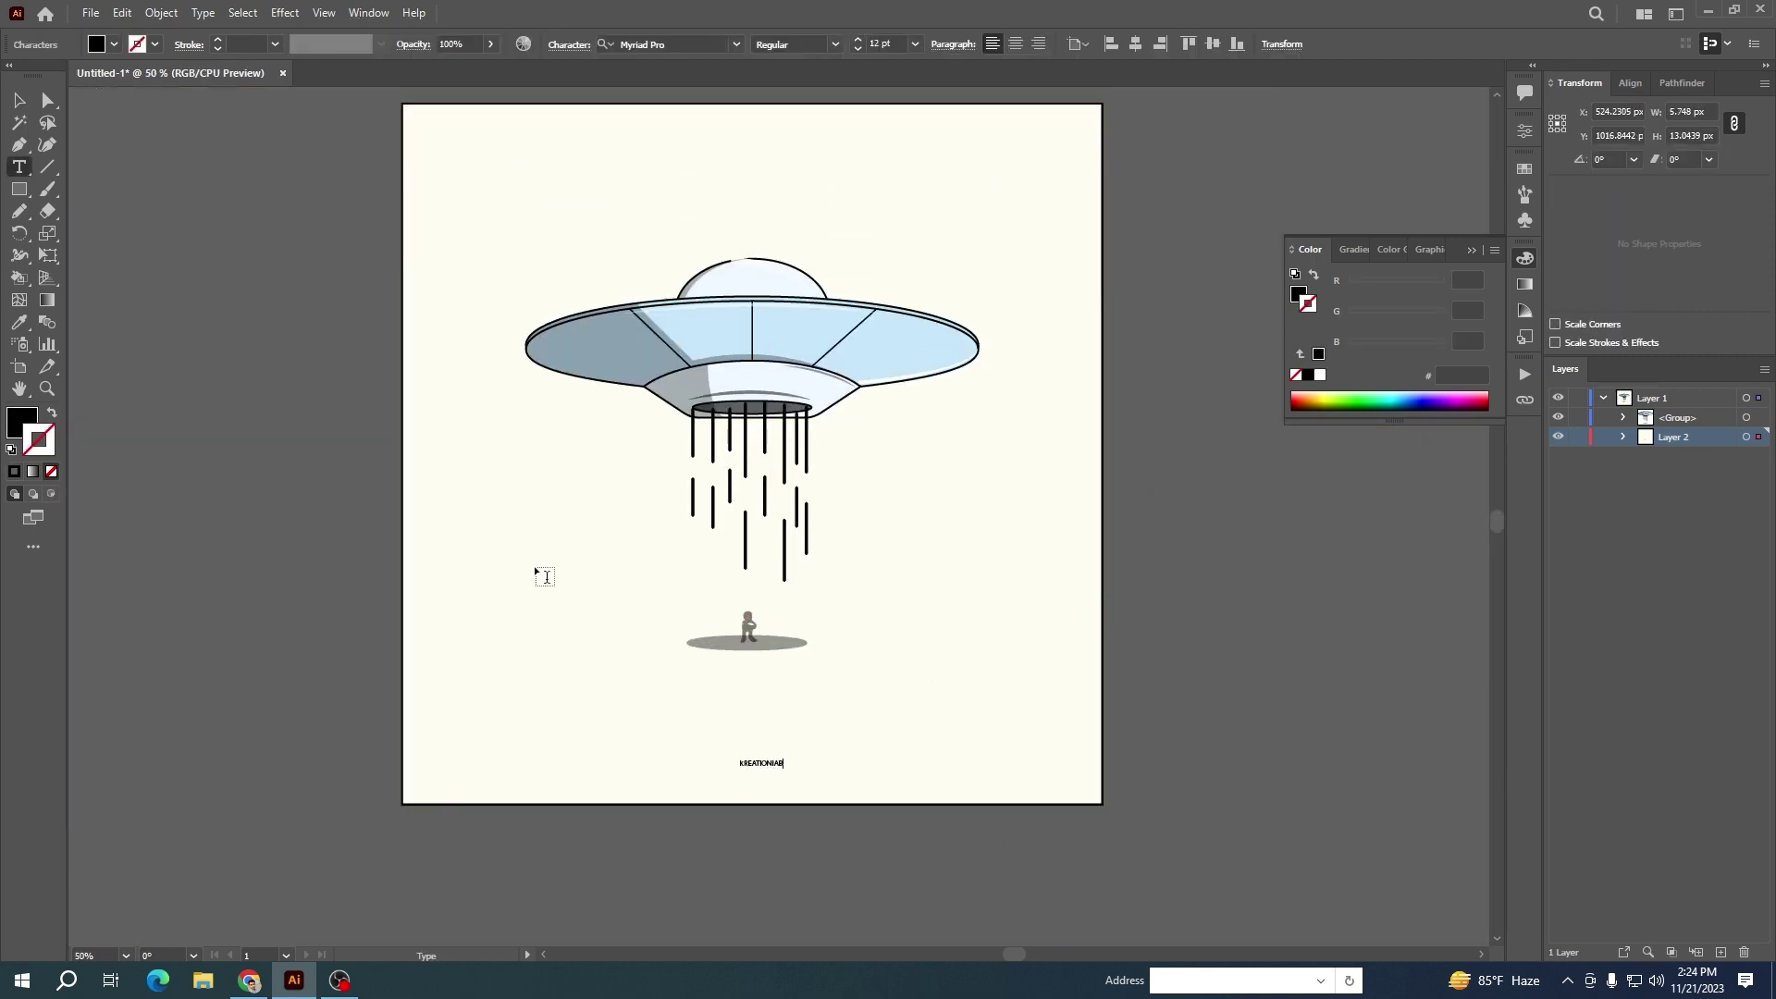
pyautogui.click(21, 101)
pyautogui.press('Delete')
# Lock the background layer, Layer 2, and add a new layer above the artwork
pyautogui.scroll(1, 777, 718)
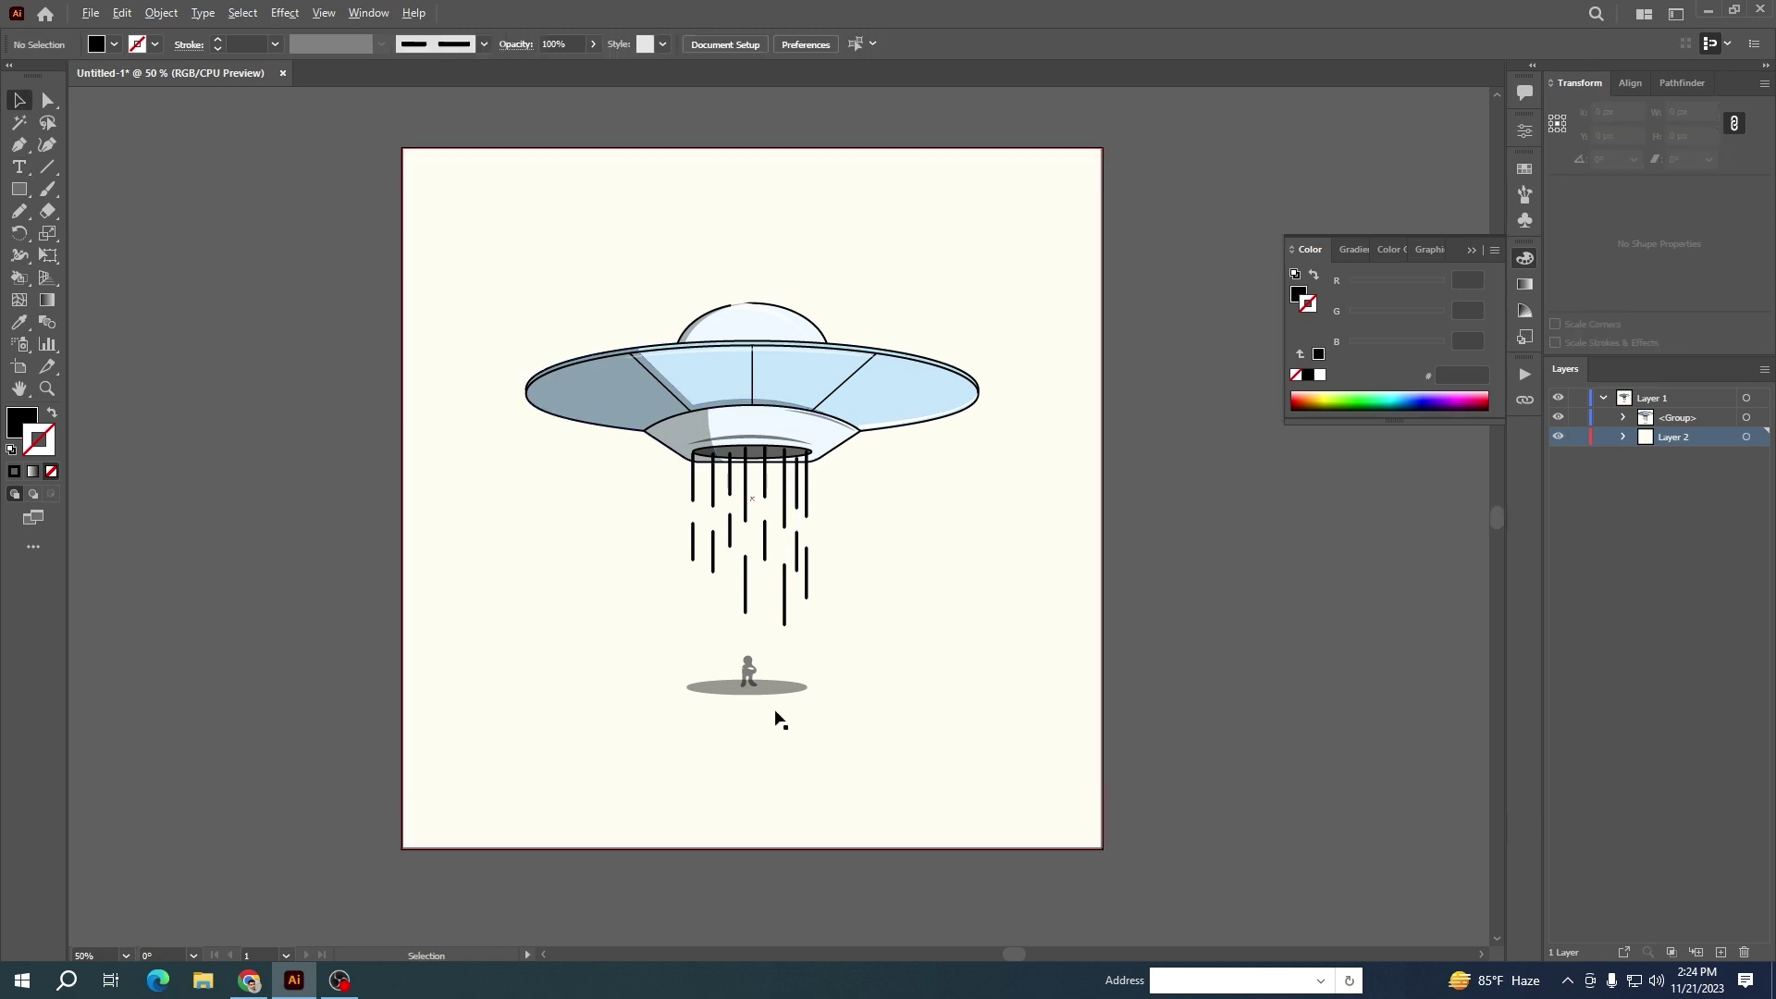
pyautogui.scroll(1, 778, 722)
pyautogui.click(1579, 437)
pyautogui.hotkey('ctrl', 'l')
# Add the text "KreationLab" near the lower edge of the artboard, below the shadow ellipse
pyautogui.press('t')
pyautogui.click(654, 838)
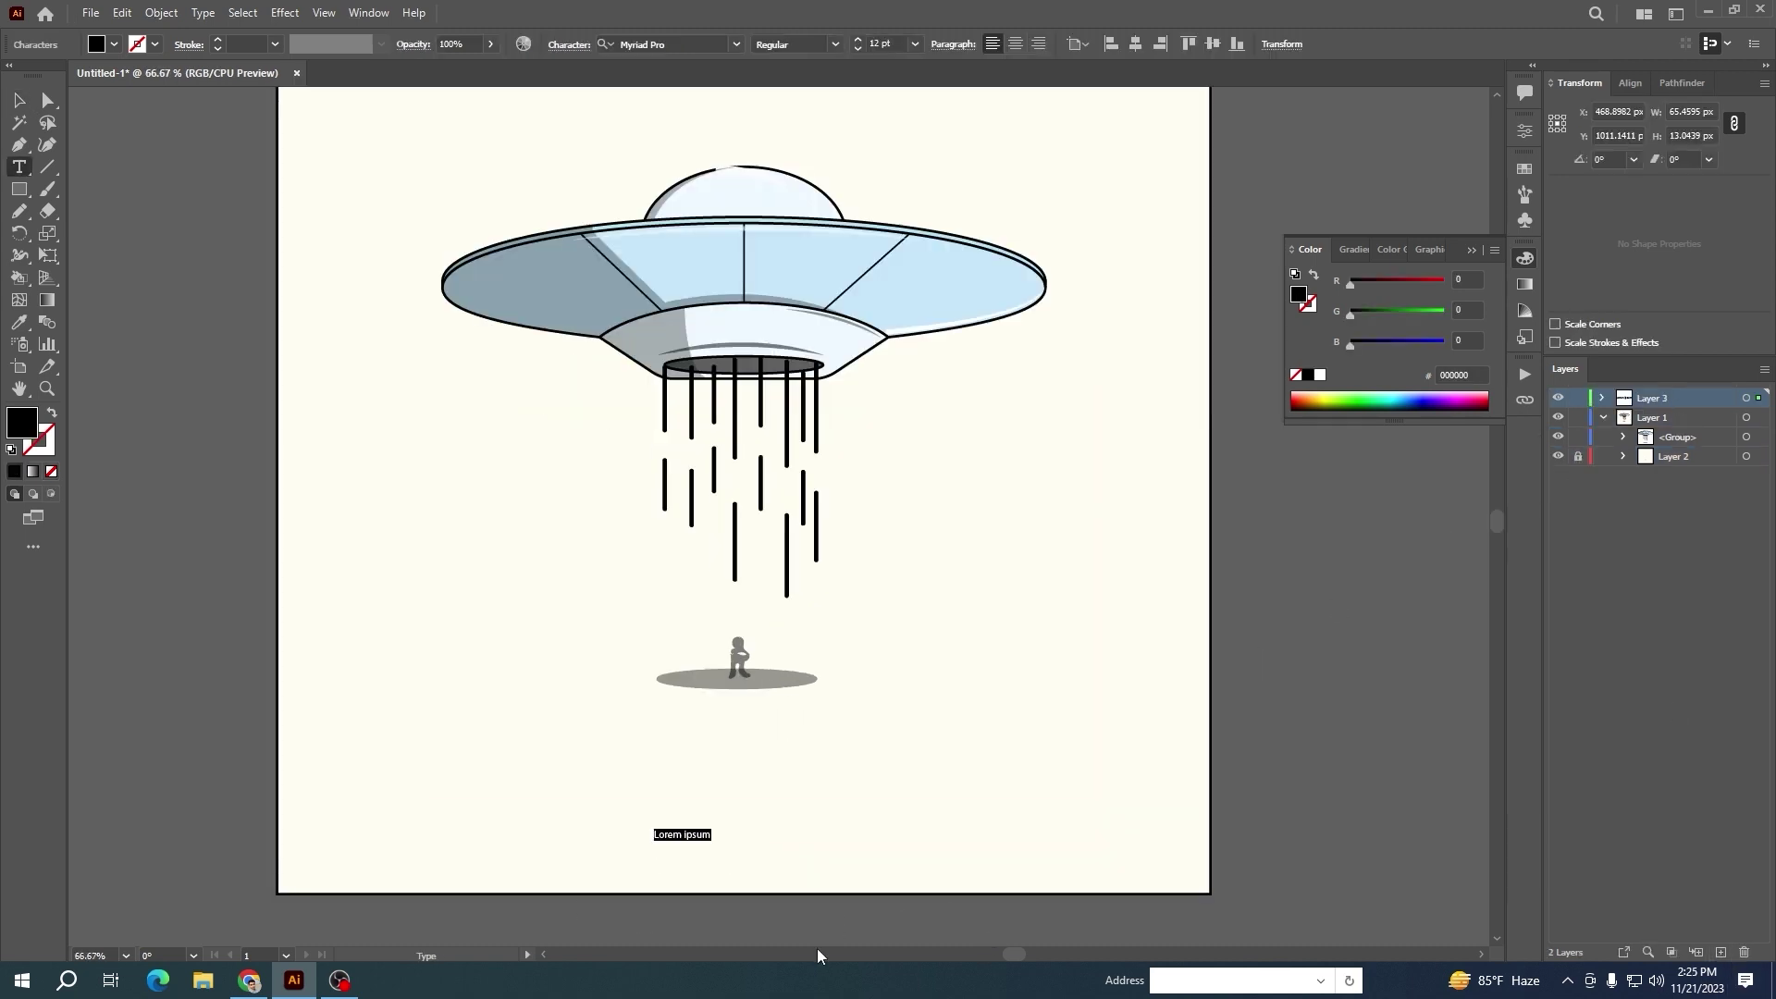
pyautogui.write('KreationLab')
pyautogui.click(20, 101)
# Set the KreationLab text in the Quentin_Pro Regular font at 30 pt
pyautogui.click(1525, 131)
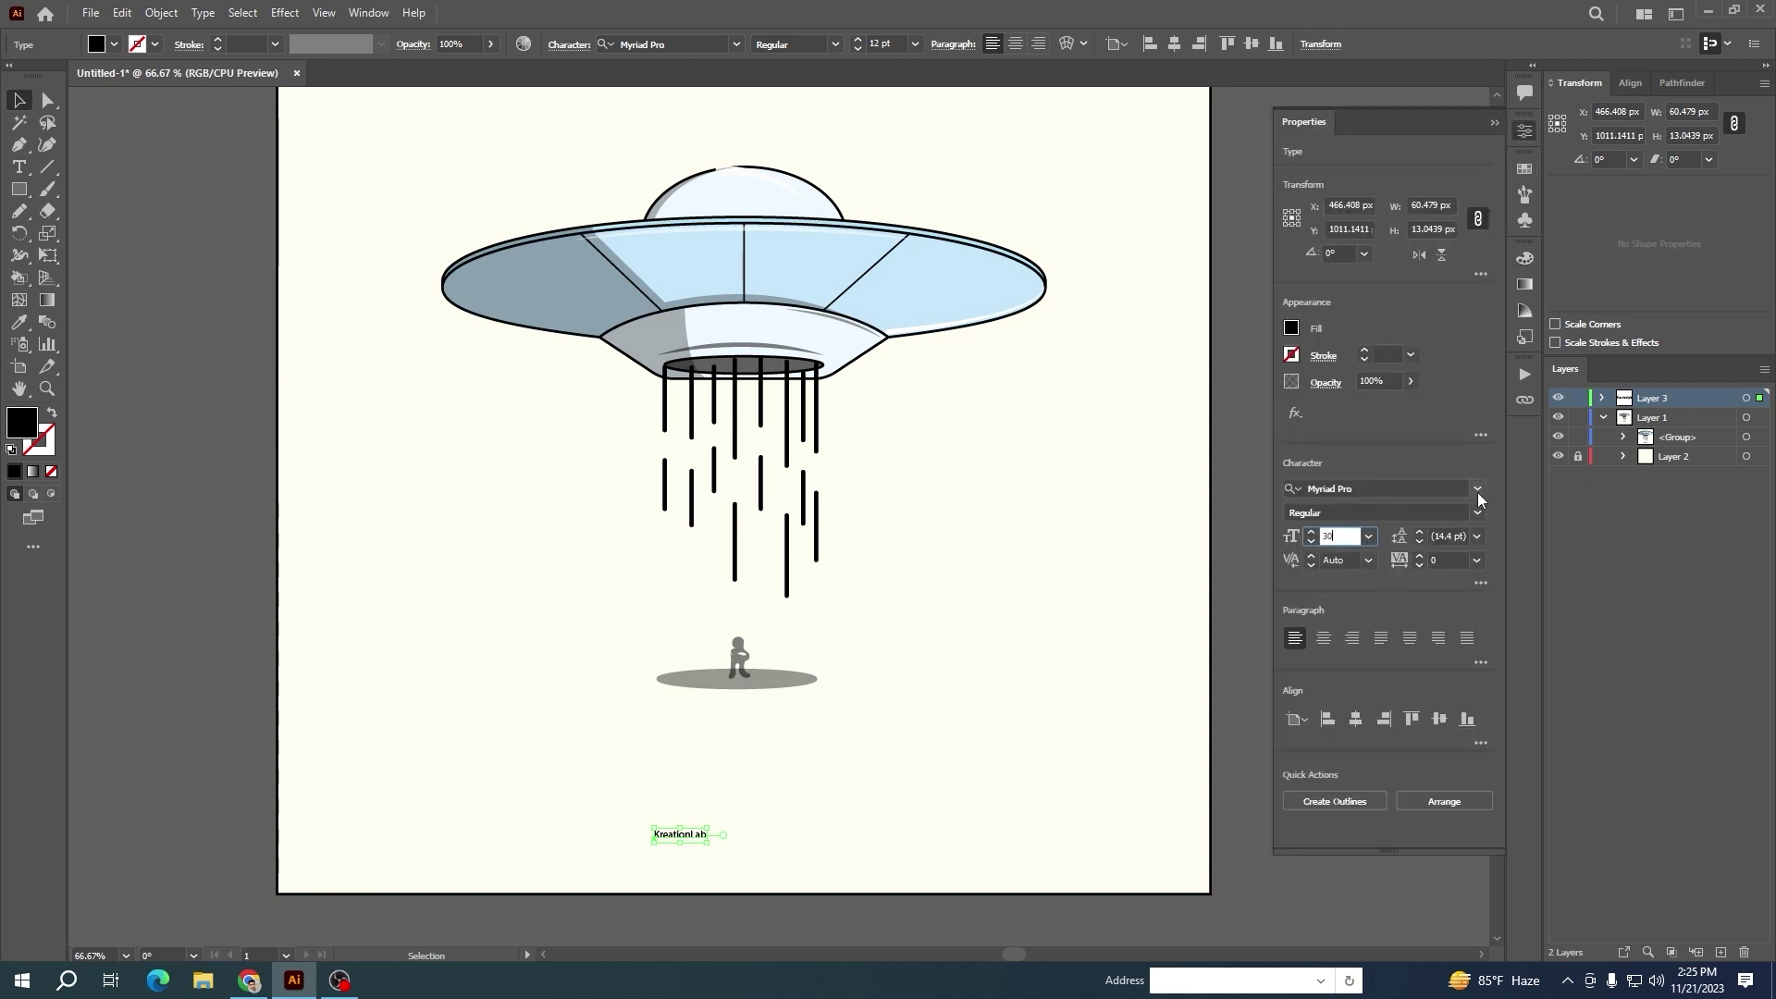
pyautogui.click(1477, 491)
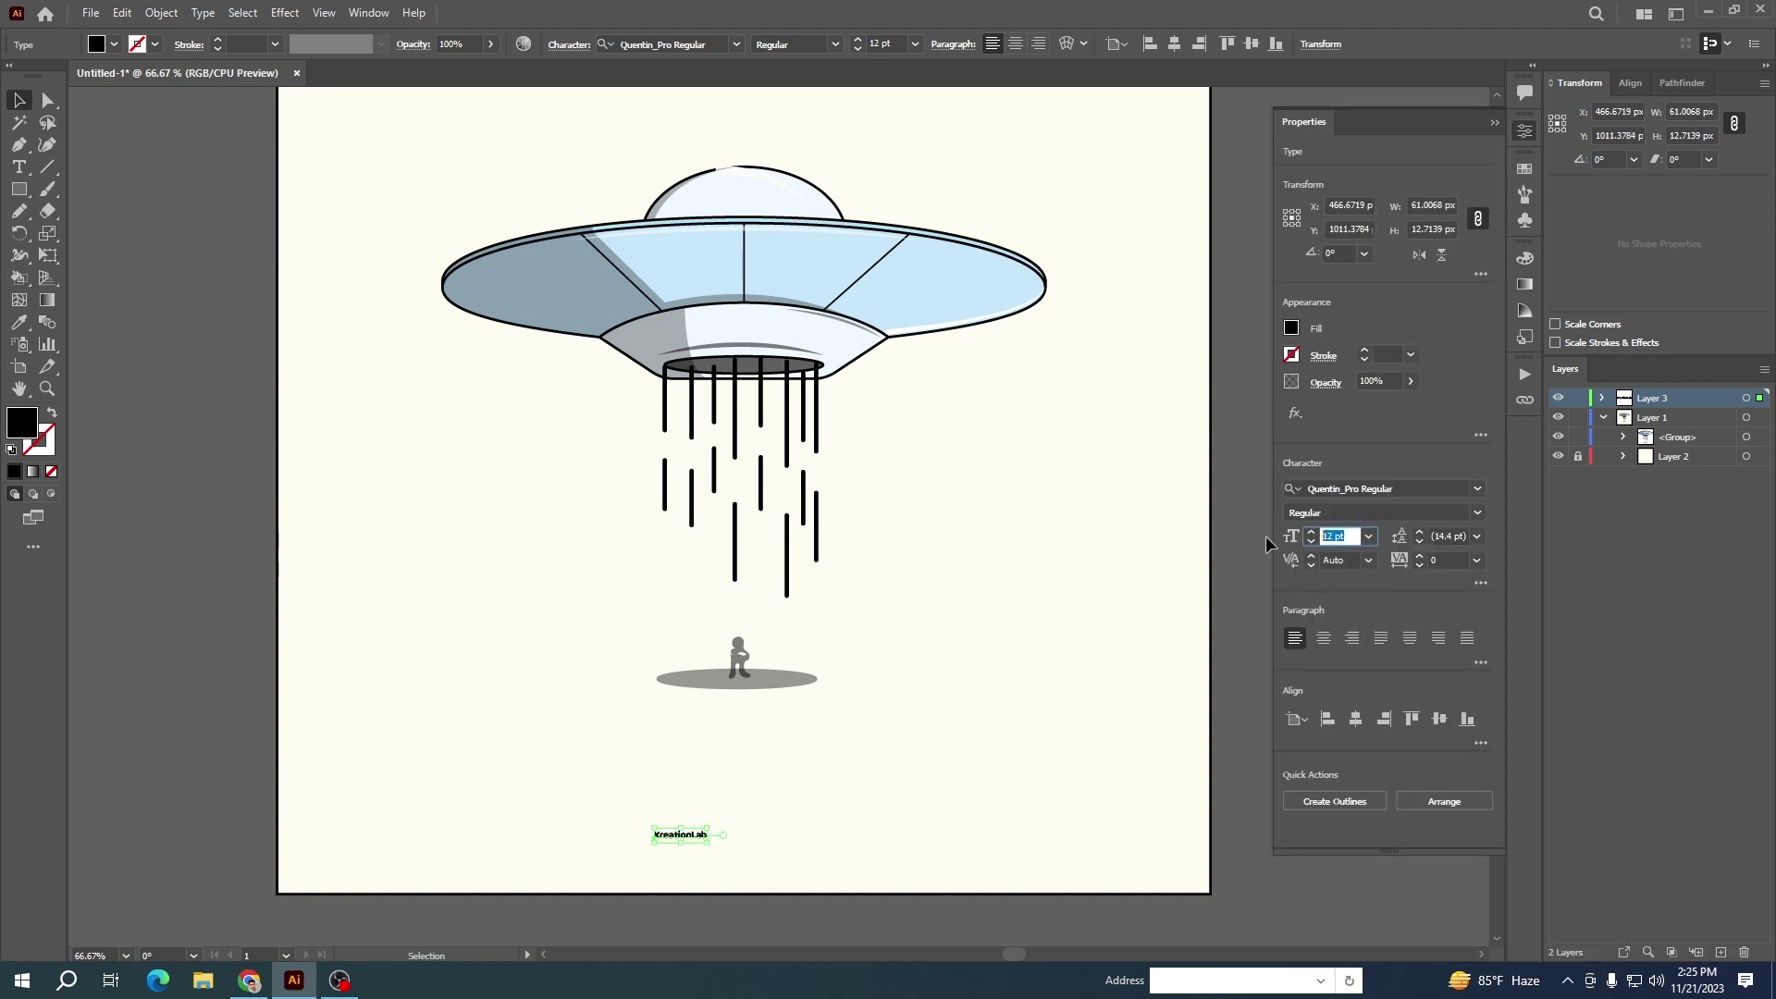
pyautogui.write('30')
pyautogui.press('Return')
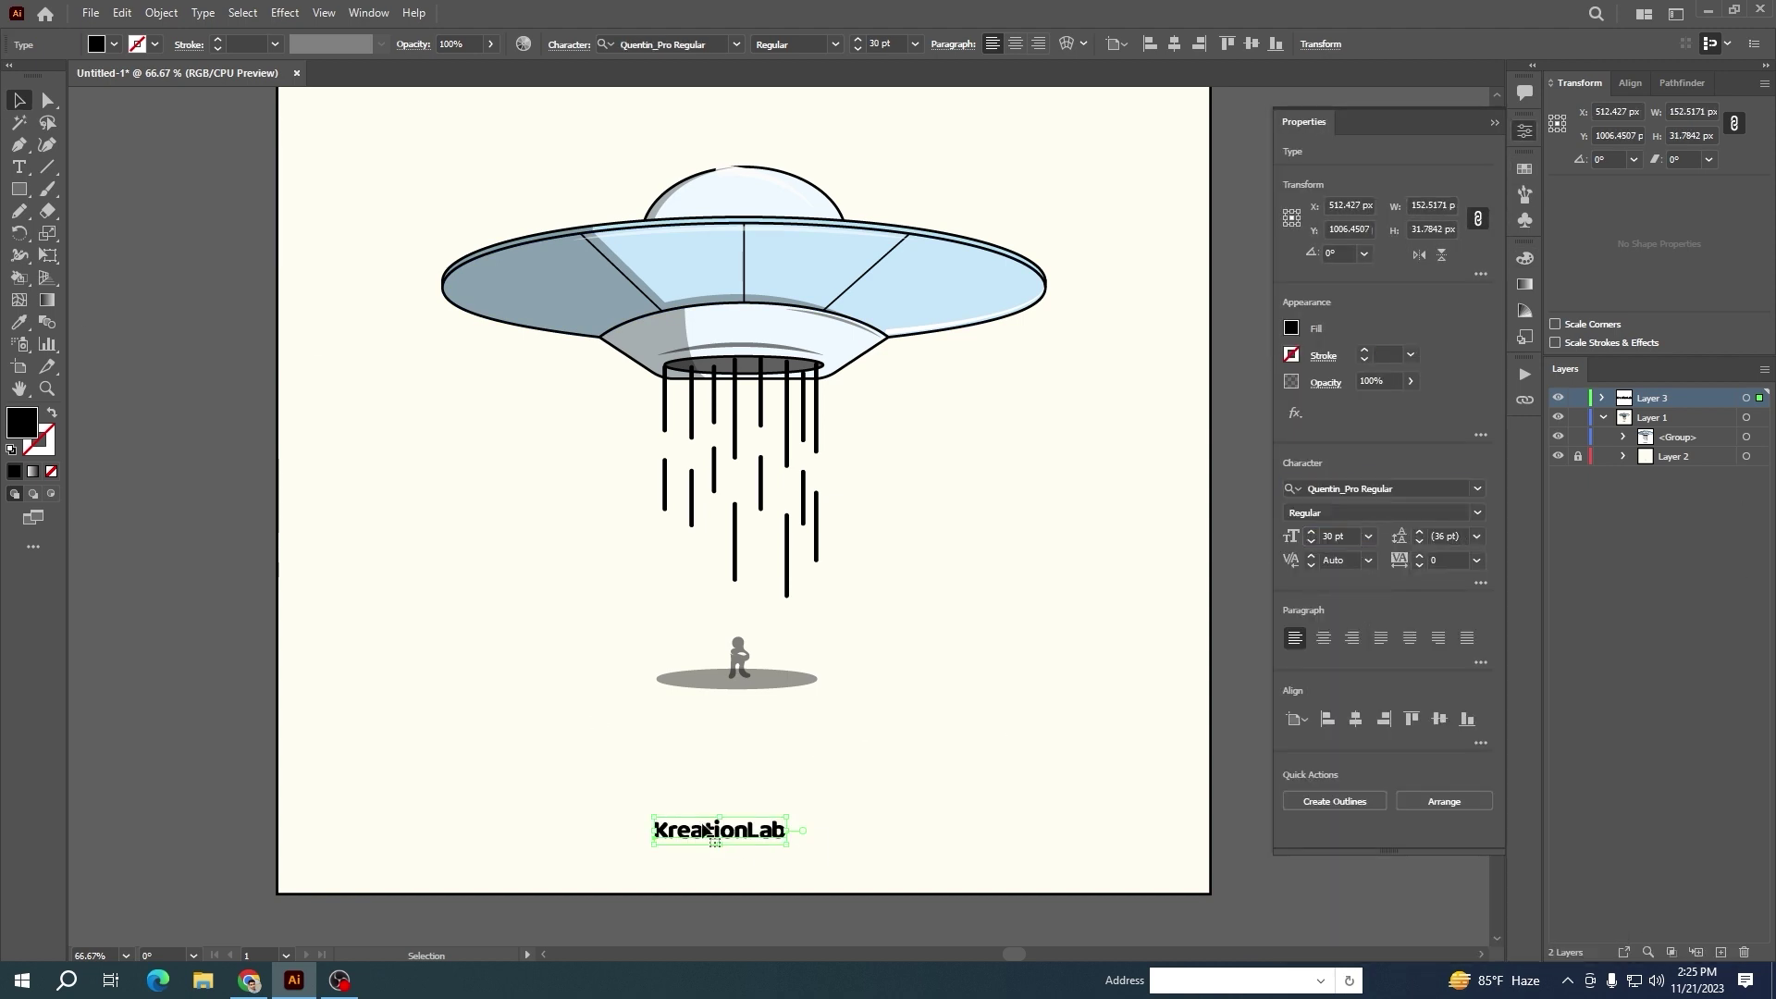
# Move the KreationLab text down about 20 px and centre it horizontally on the artboard
pyautogui.moveTo(703, 830); pyautogui.dragTo(706, 847)
pyautogui.click(1174, 44)
pyautogui.click(1494, 121)
pyautogui.scroll(-2, 1217, 294)
pyautogui.moveTo(1217, 295); pyautogui.dragTo(991, 432)
pyautogui.scroll(1, 901, 472)
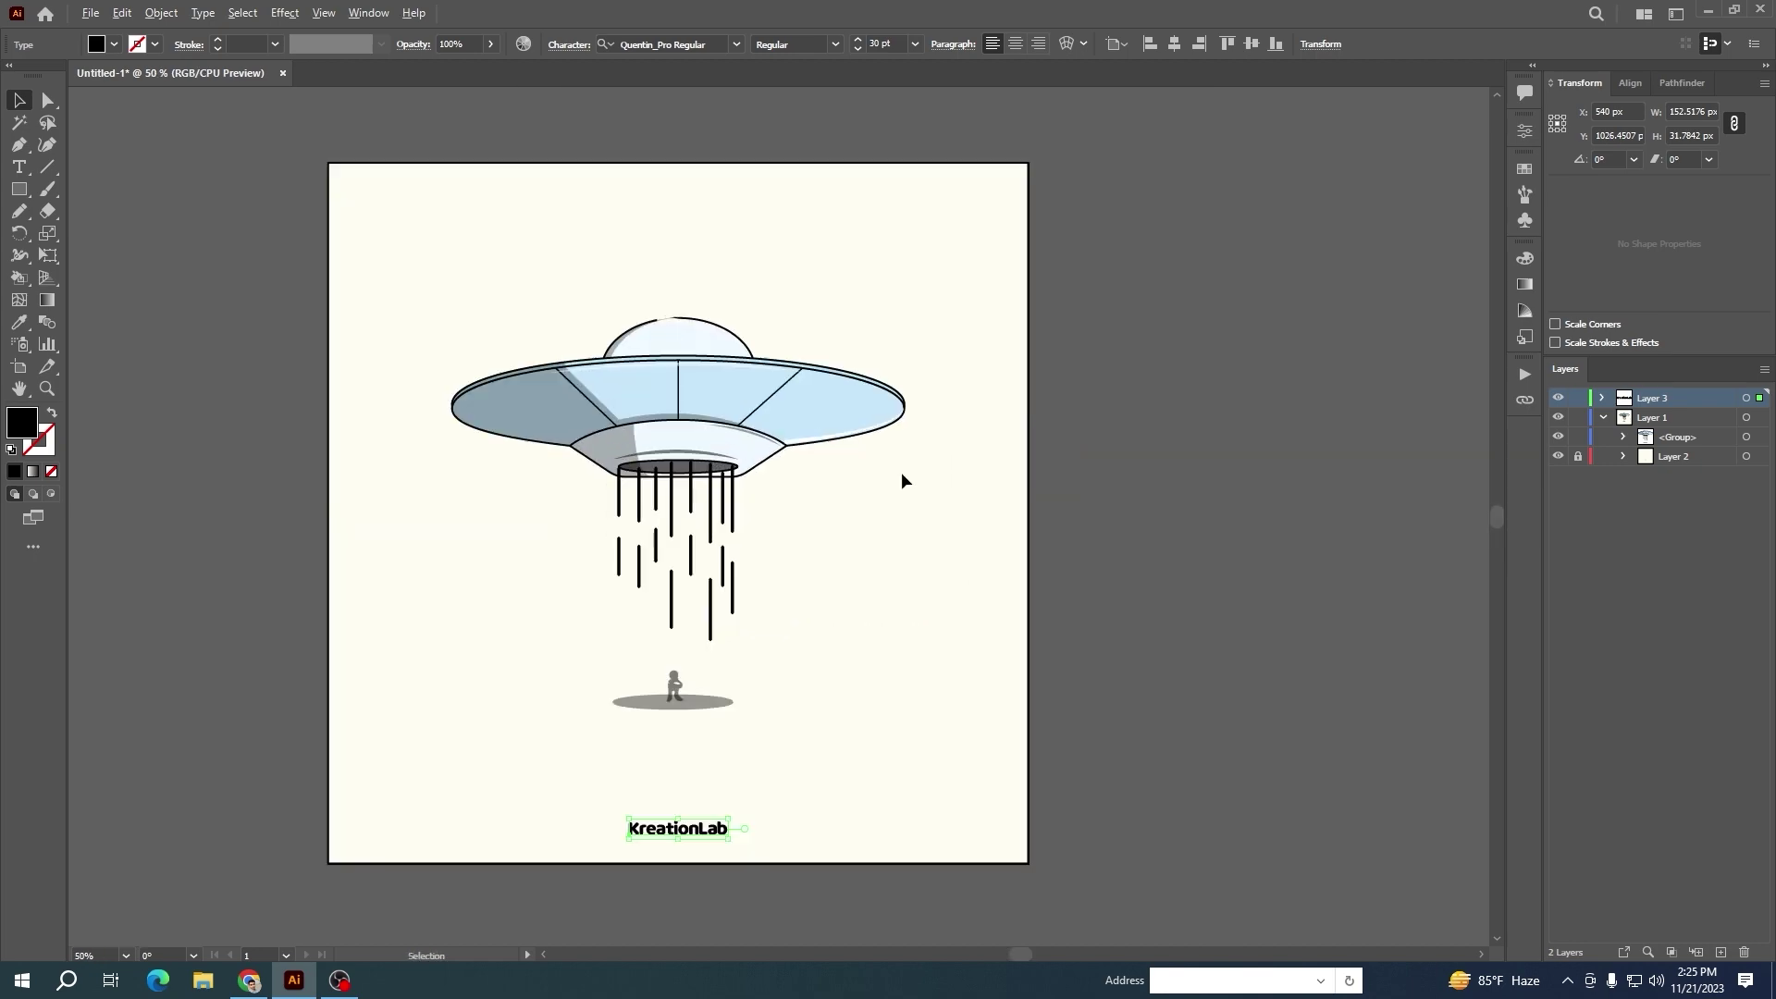
pyautogui.scroll(-1, 907, 472)
pyautogui.moveTo(835, 490); pyautogui.dragTo(914, 526)
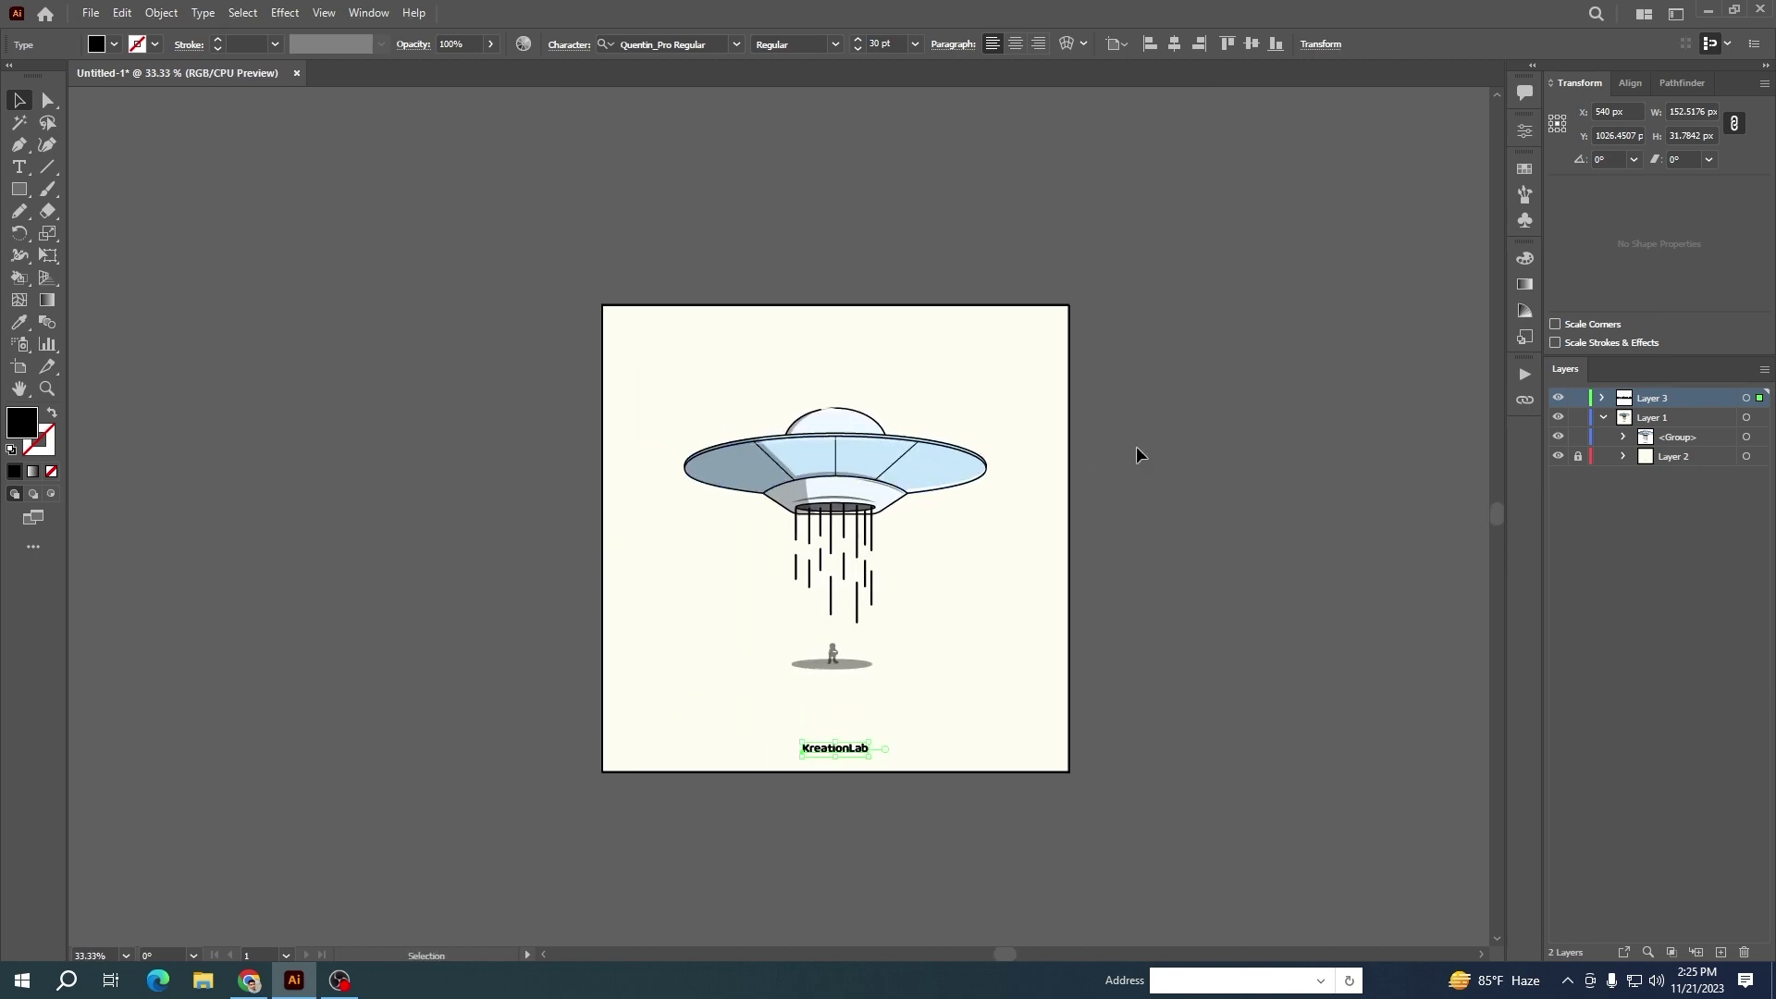